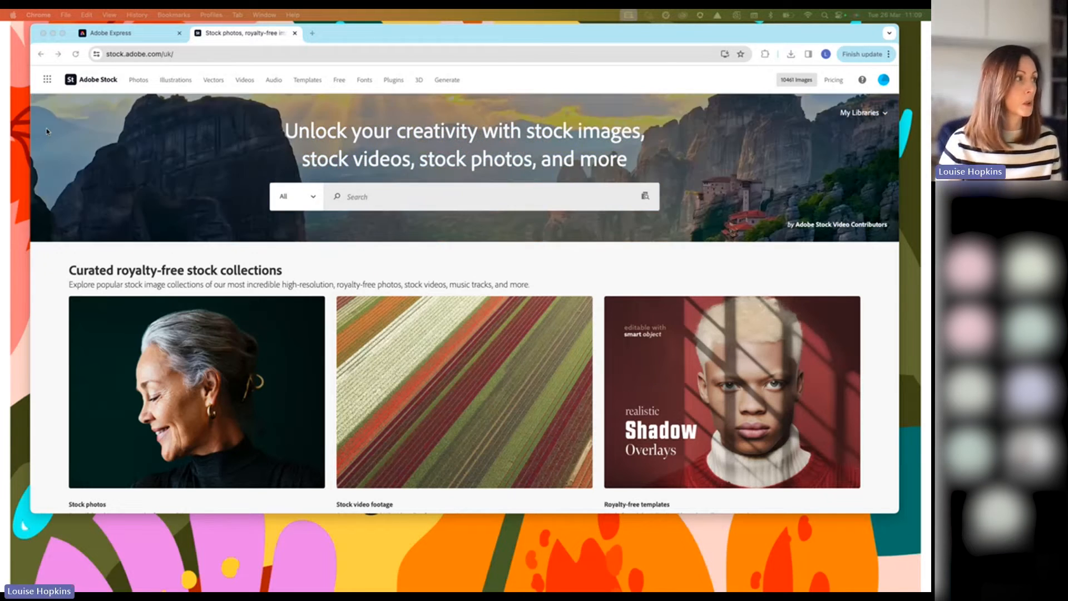
Open Adobe Stock's free collection and run the recent search "people running park" in it
click(352, 90)
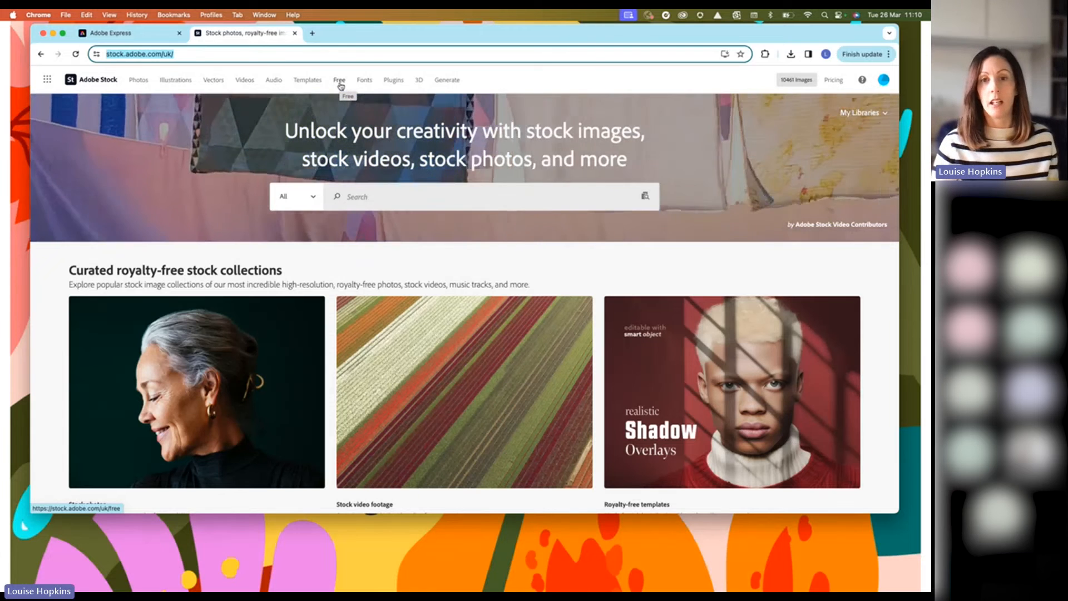
click(342, 84)
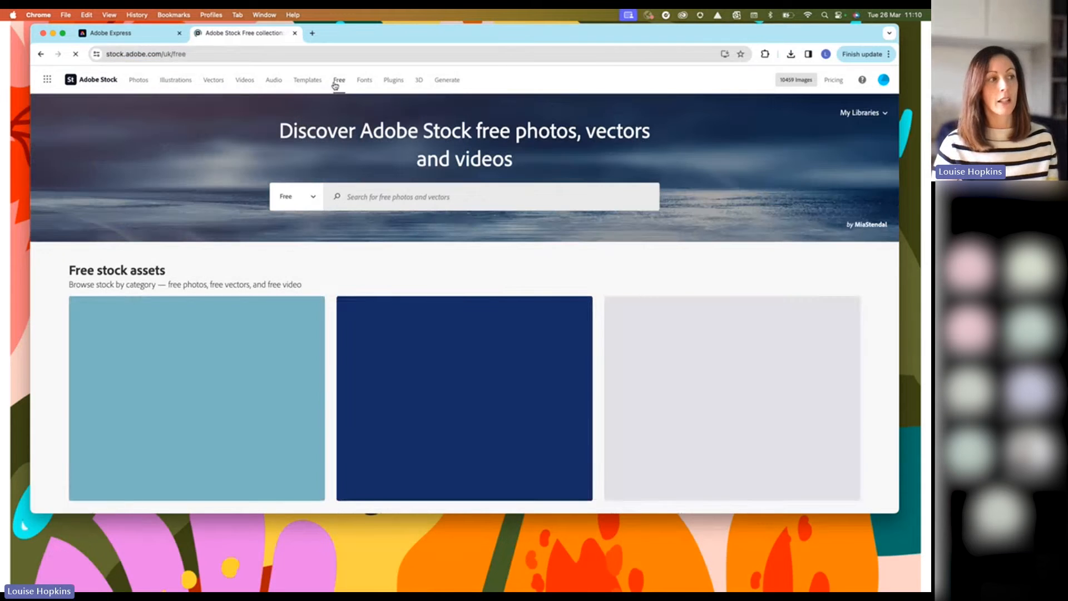
click(314, 197)
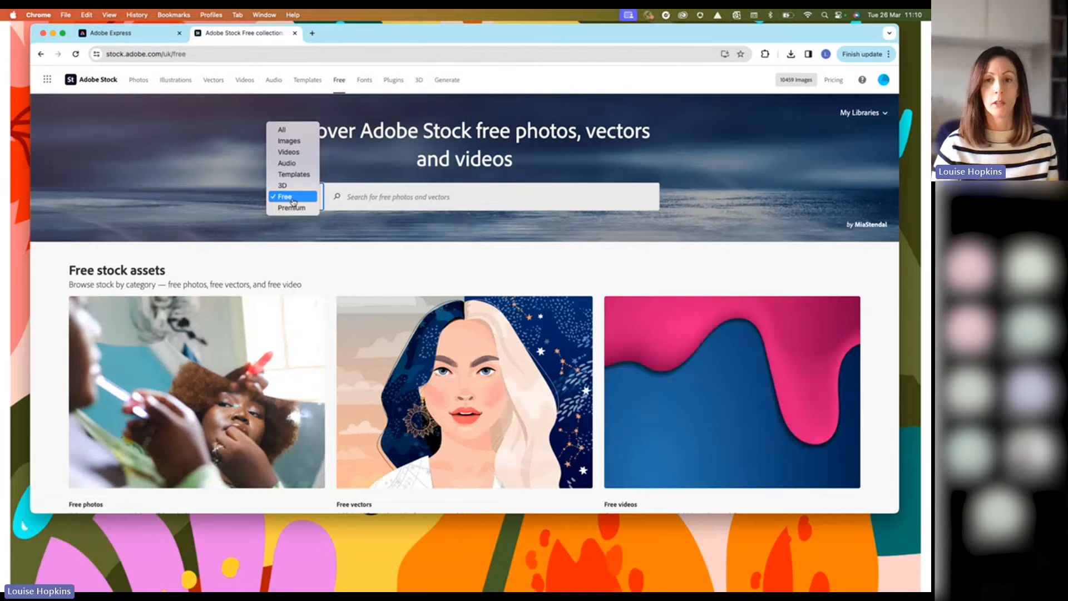
click(358, 197)
click(375, 195)
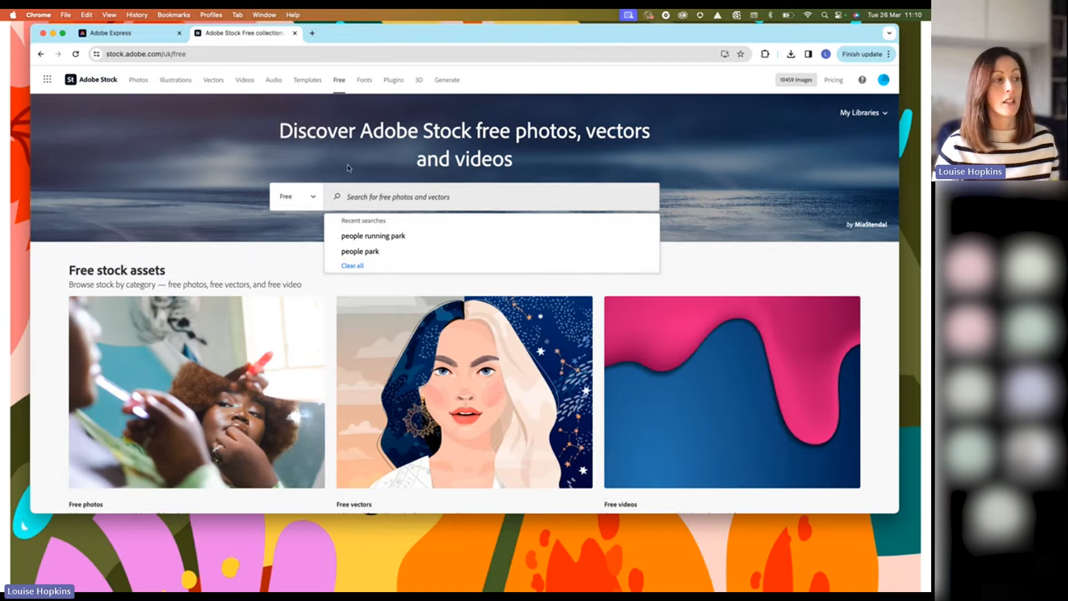
click(360, 179)
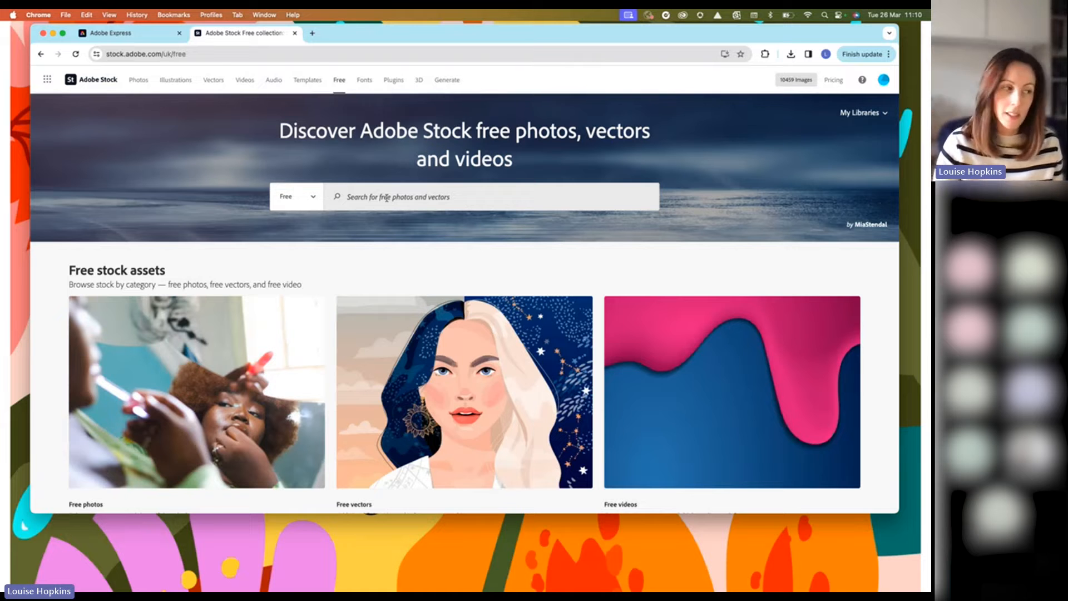
scroll(387, 198, down, 2)
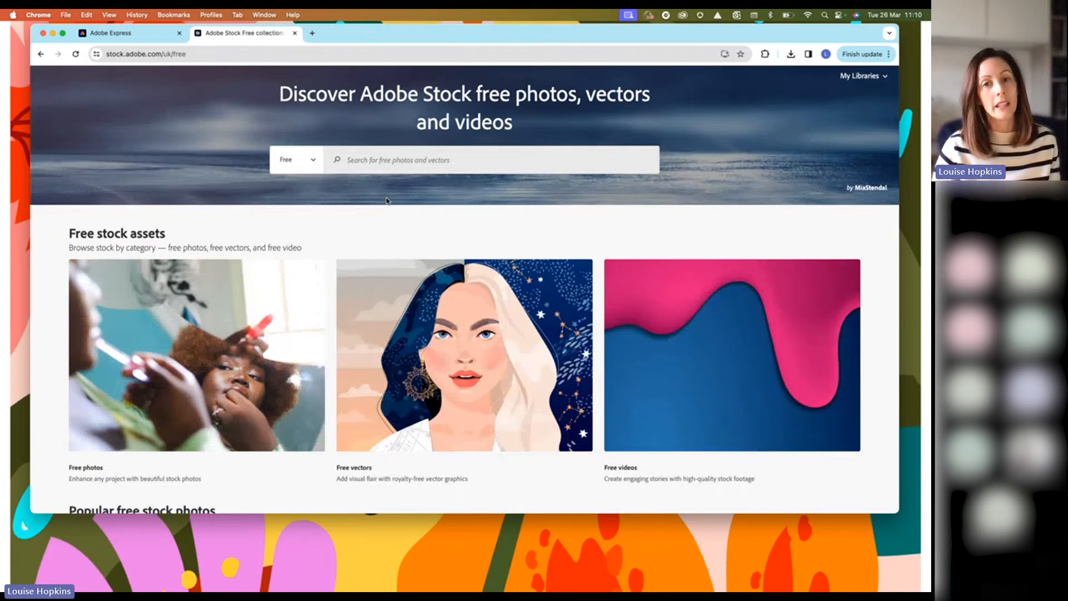
scroll(388, 200, up, 2)
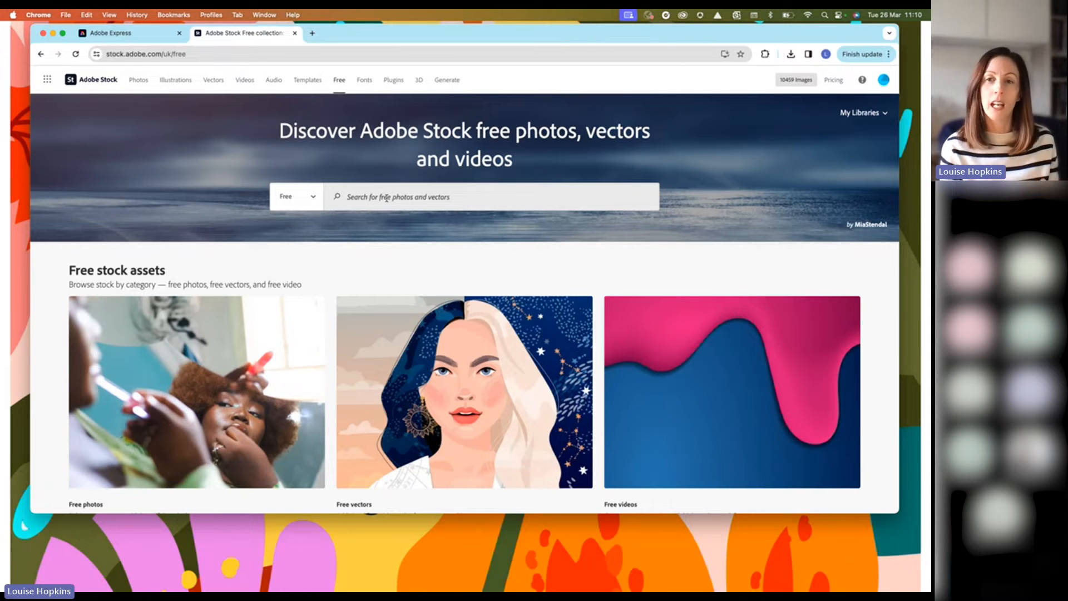
click(378, 196)
click(375, 235)
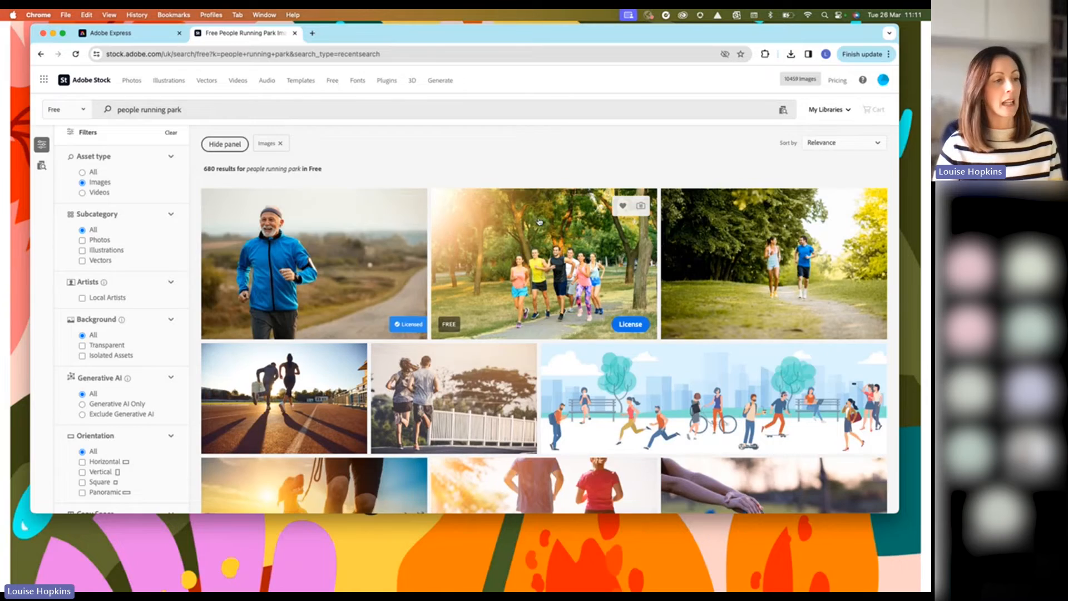
Restrict the search results to the Videos asset type and look through the free running clips
scroll(539, 221, down, 10)
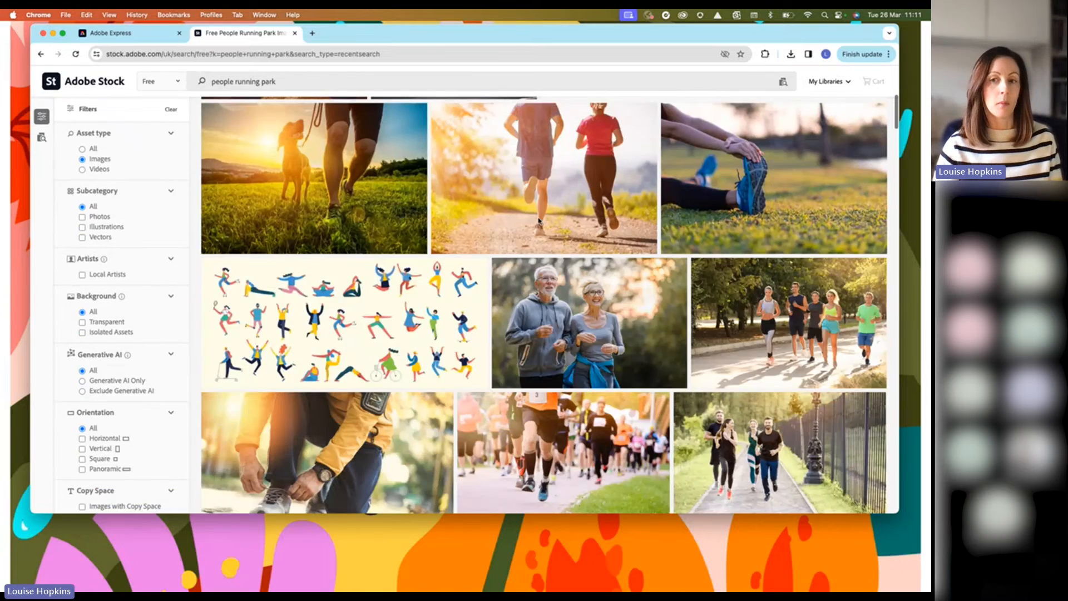
scroll(539, 222, up, 10)
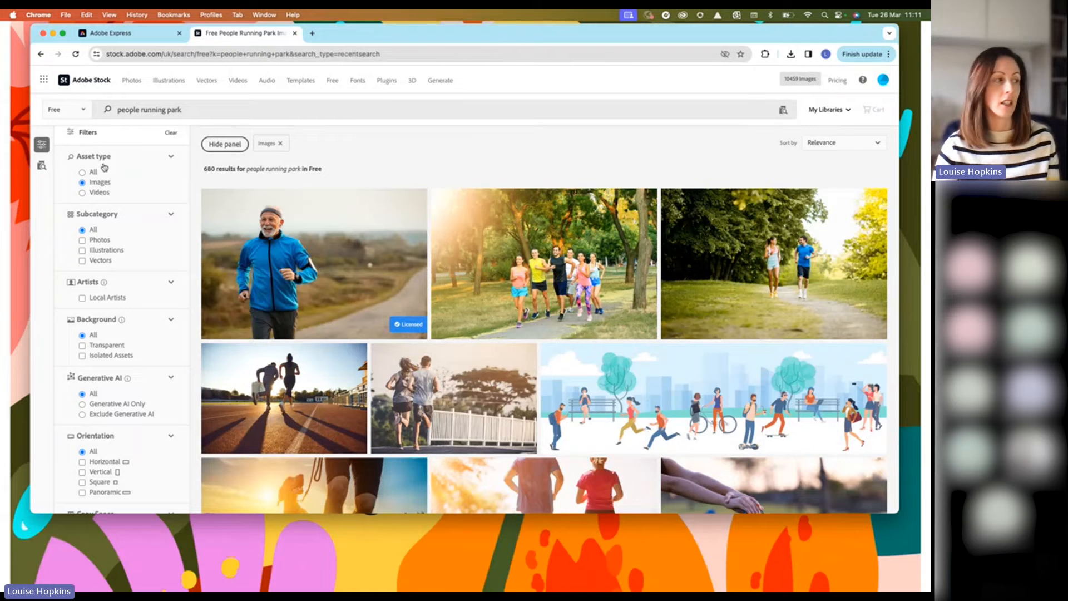
click(82, 193)
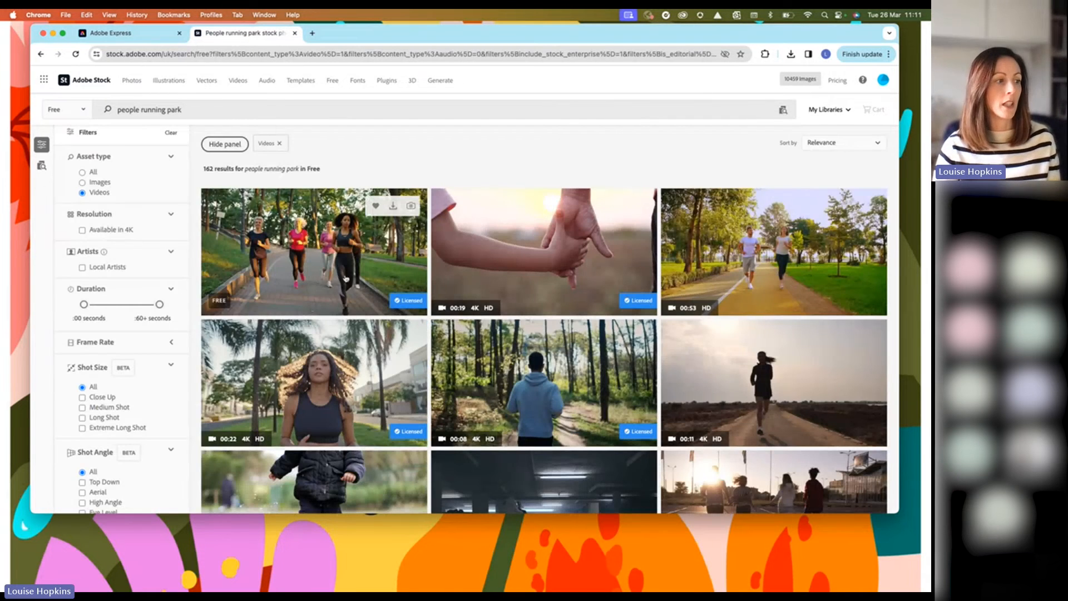
scroll(322, 264, down, 1)
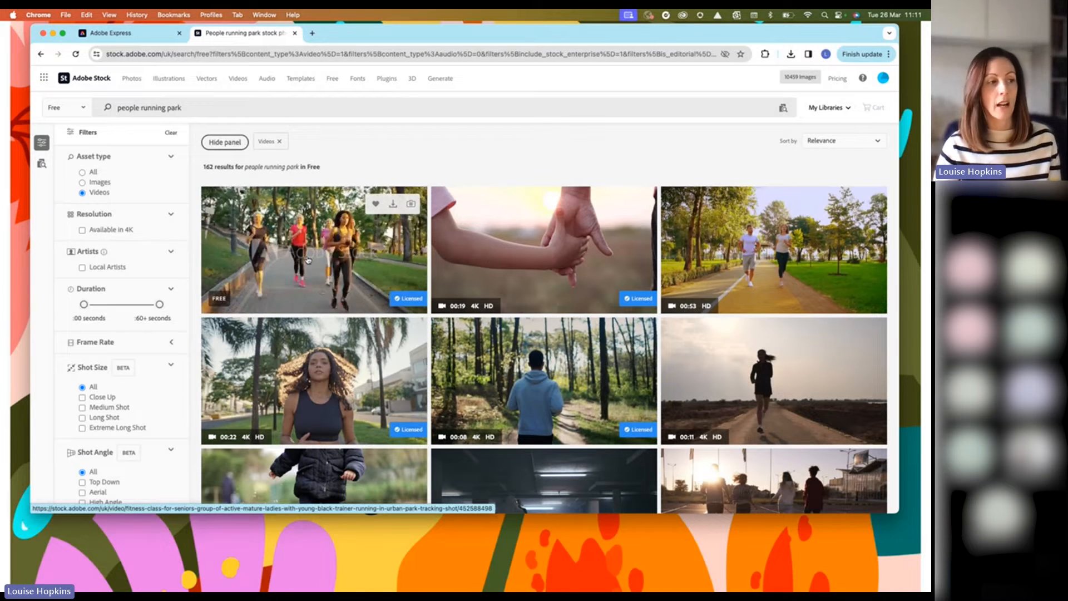
mouse_move(545, 256)
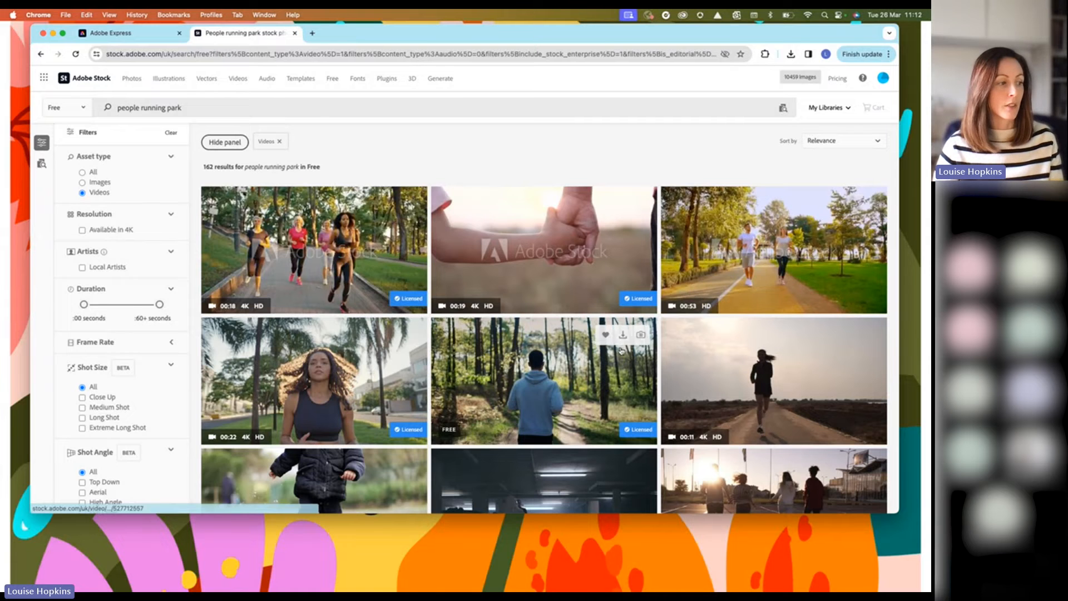
scroll(621, 351, down, 3)
scroll(621, 351, down, 1)
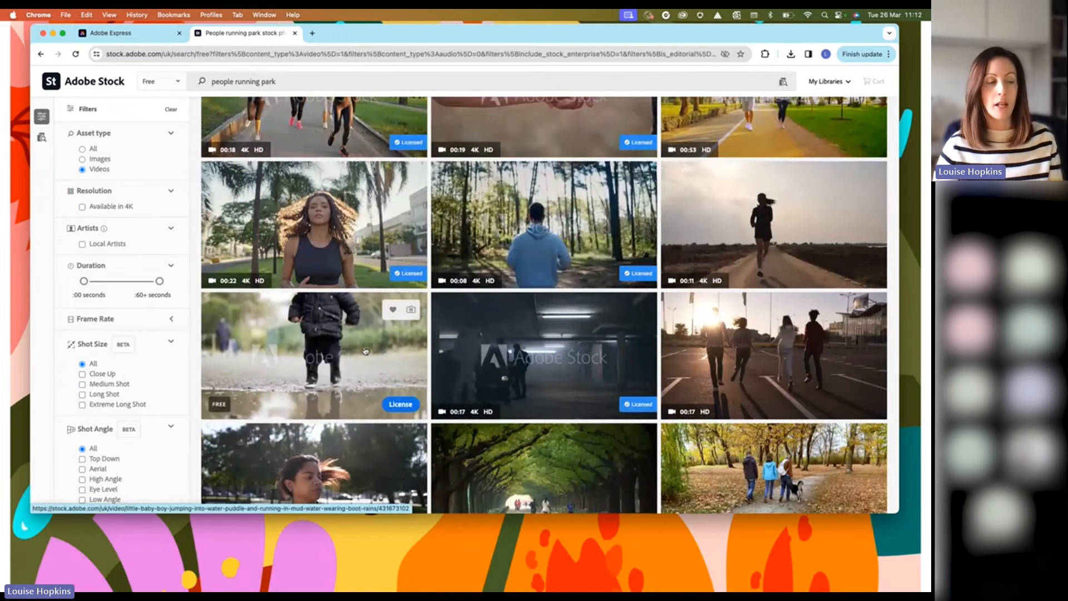
scroll(365, 351, down, 3)
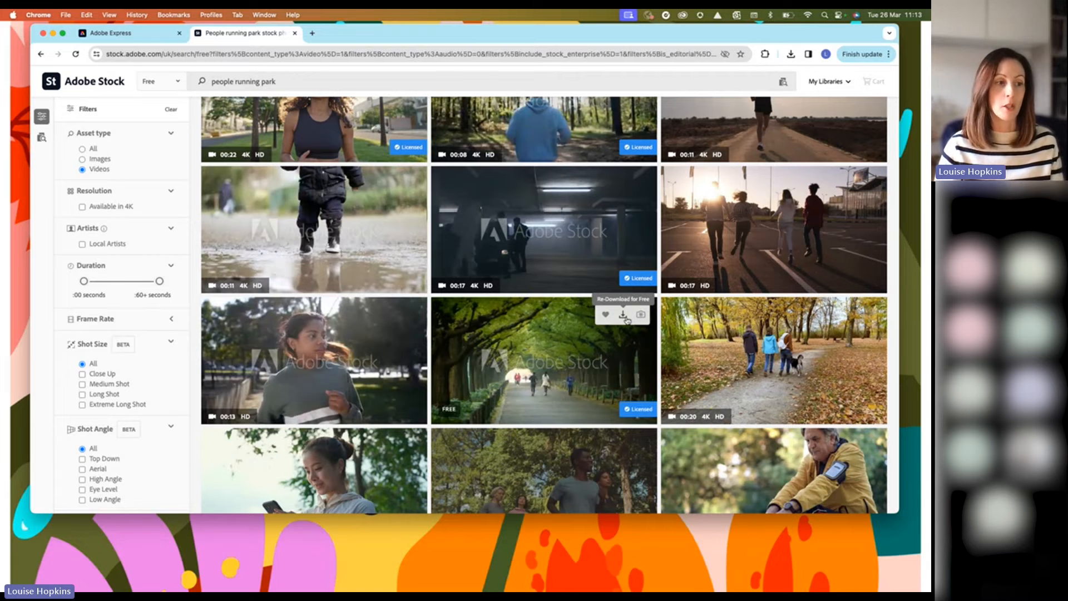
Look at the license options for the clip of people walking a dog in the autumn park, then close them
mouse_move(792, 355)
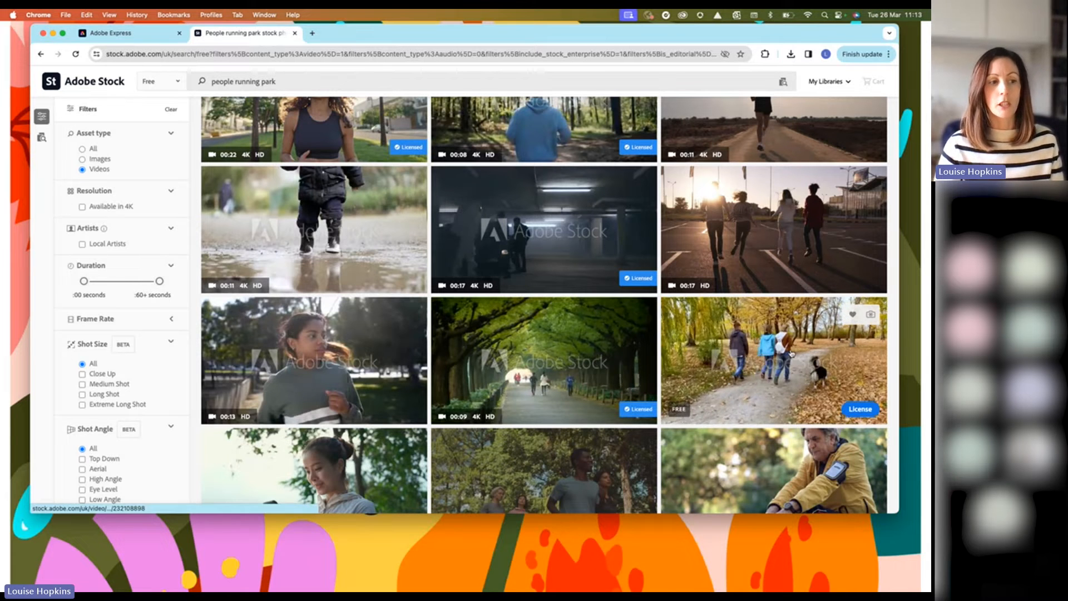
click(861, 410)
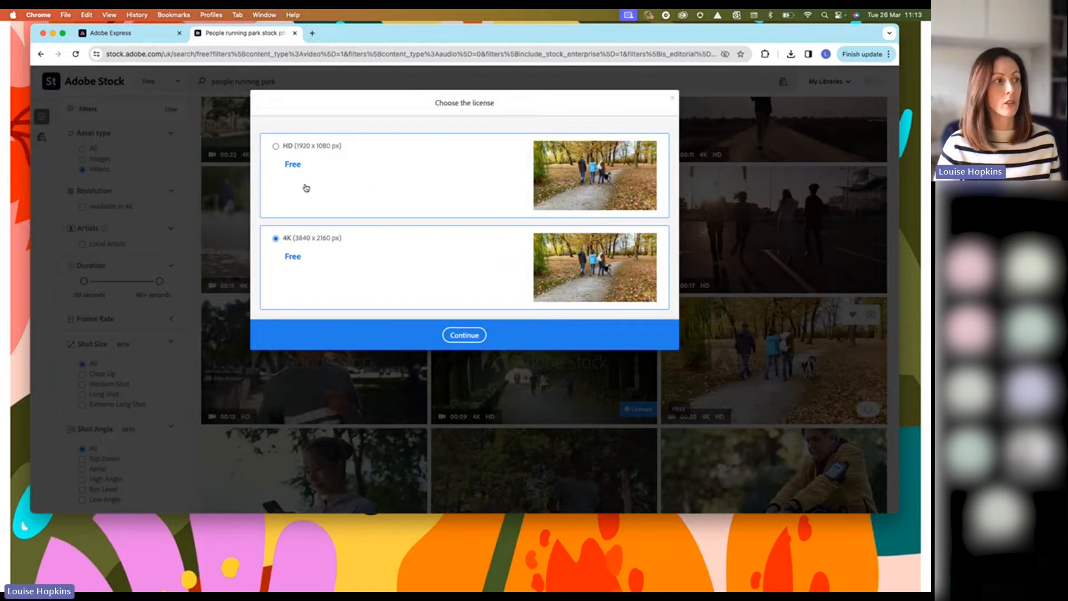
click(454, 337)
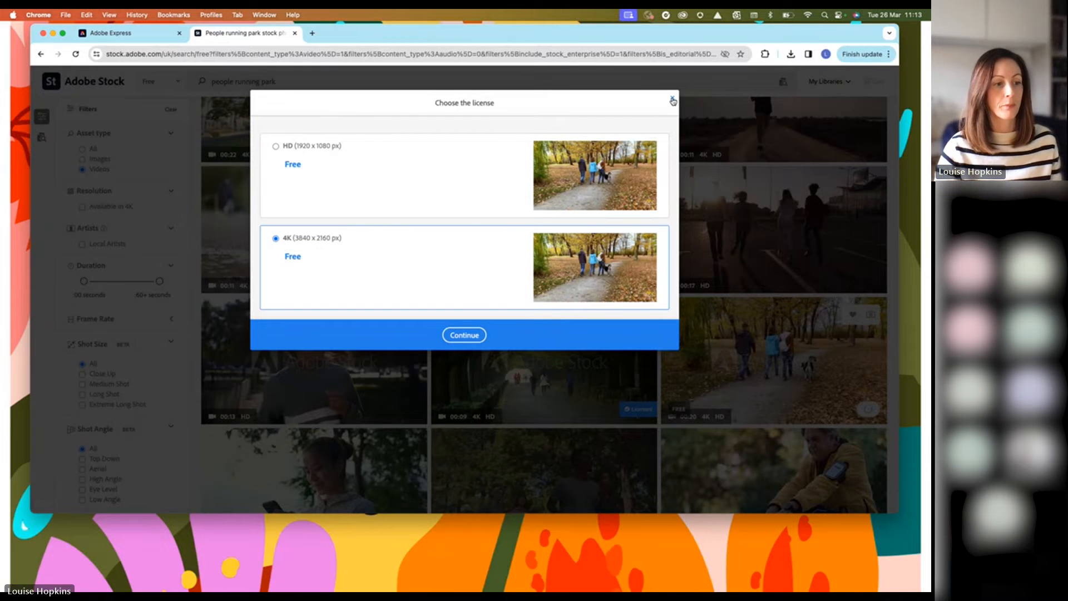
click(673, 100)
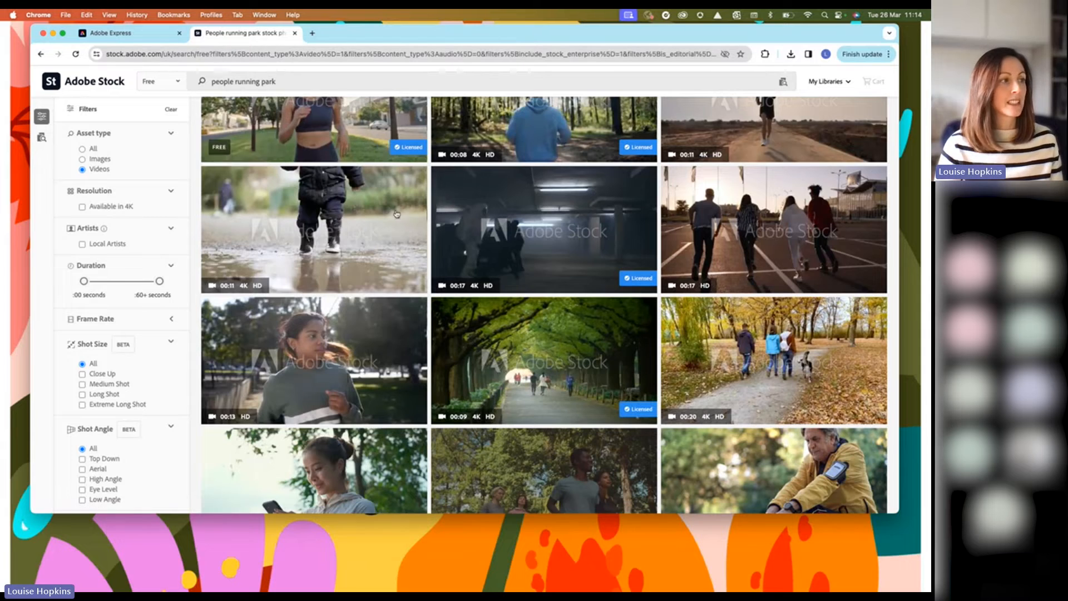
Return to the beginning of the video results and switch to the Adobe Express home page
scroll(397, 214, down, 3)
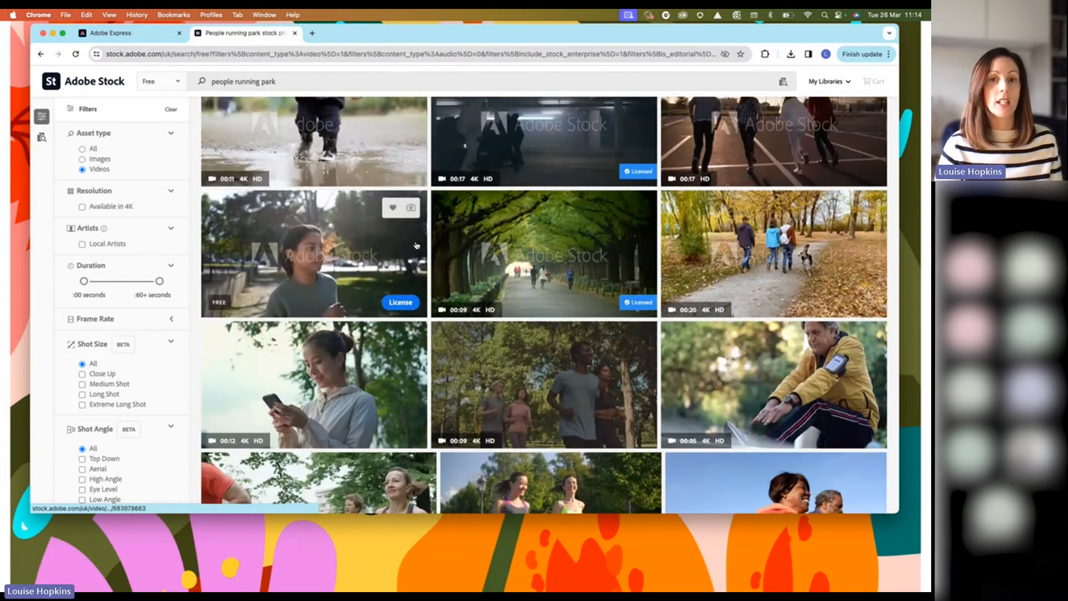
scroll(416, 245, up, 5)
scroll(416, 245, up, 5)
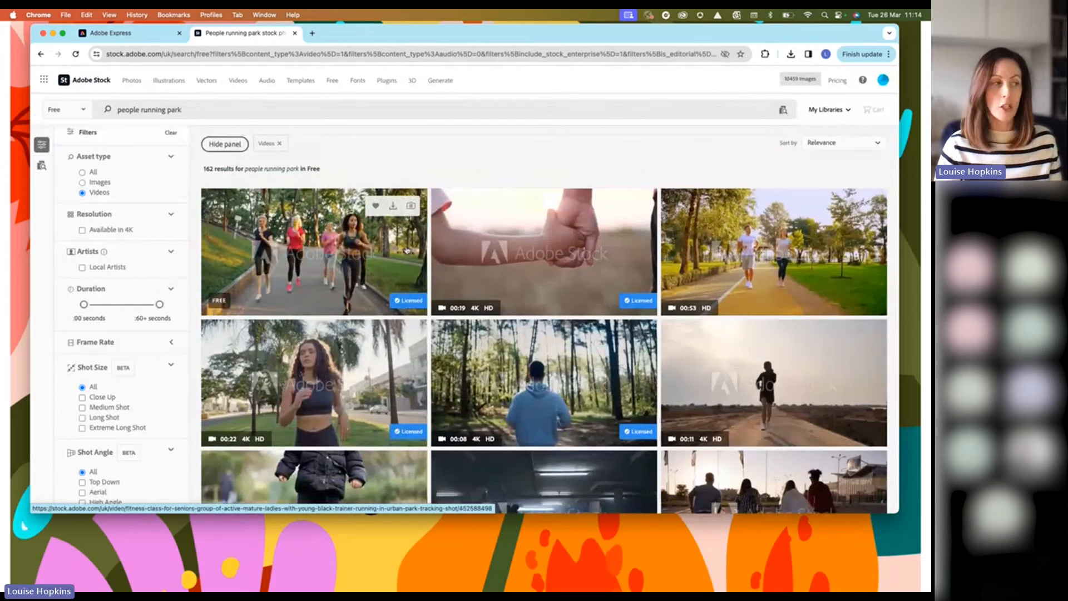
click(145, 35)
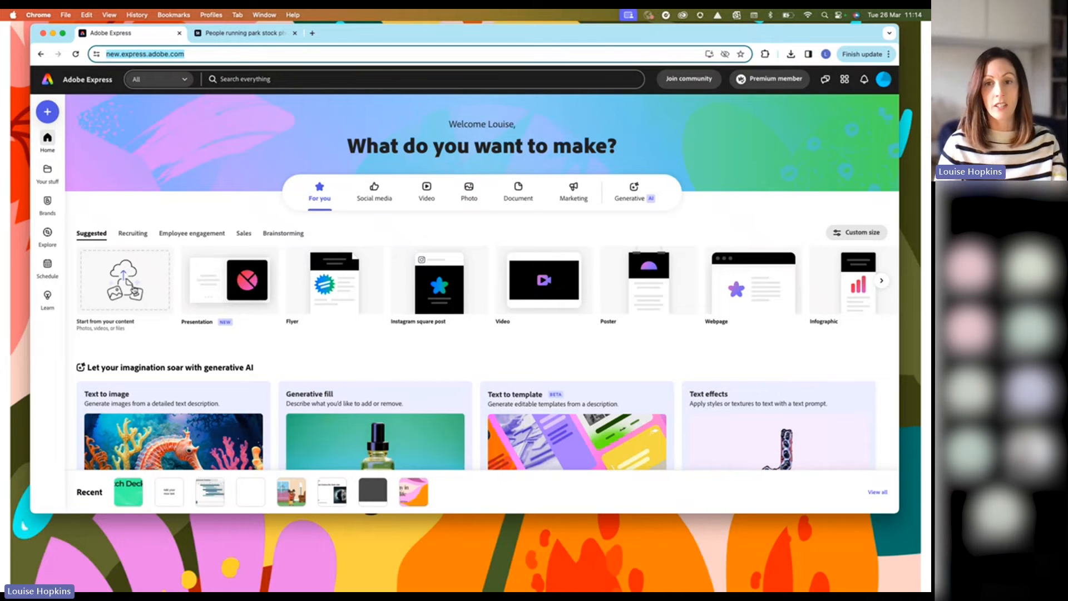
Look over the available creation sizes and limit the home page search to Videos
click(49, 113)
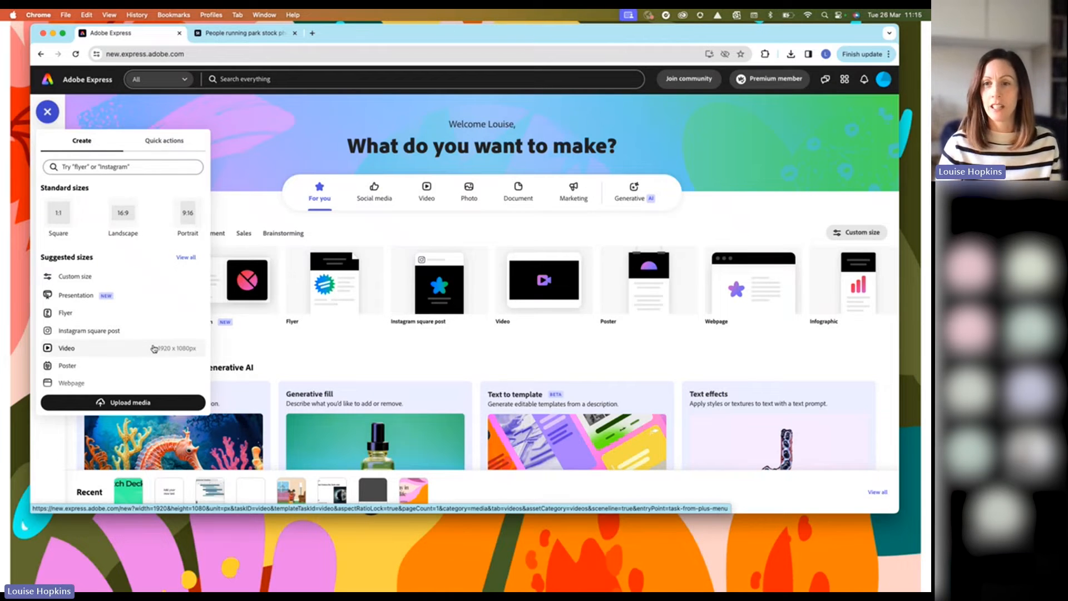
click(406, 357)
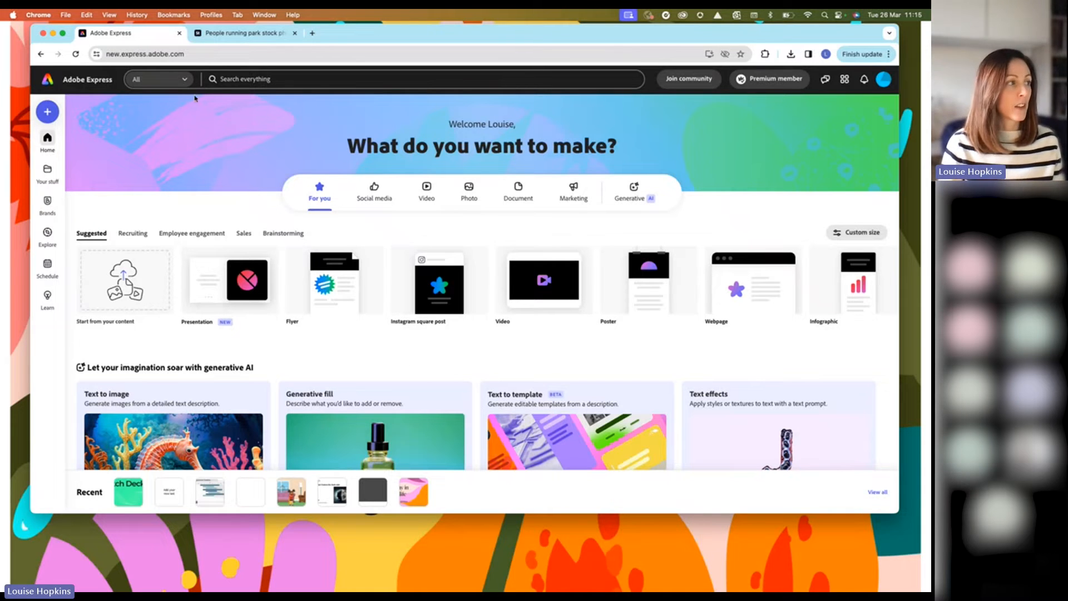
click(187, 81)
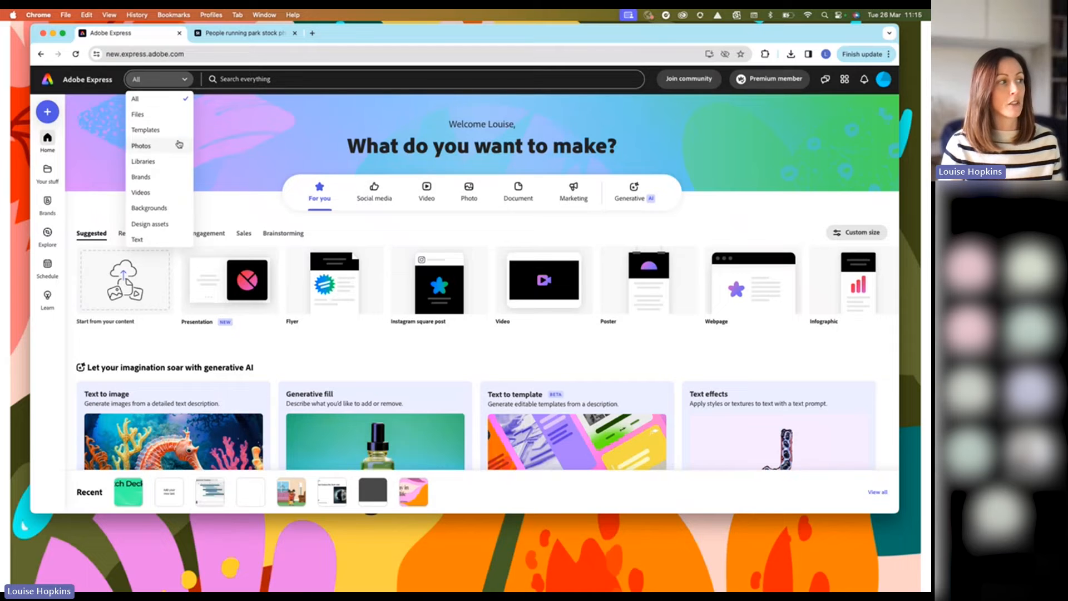
click(142, 193)
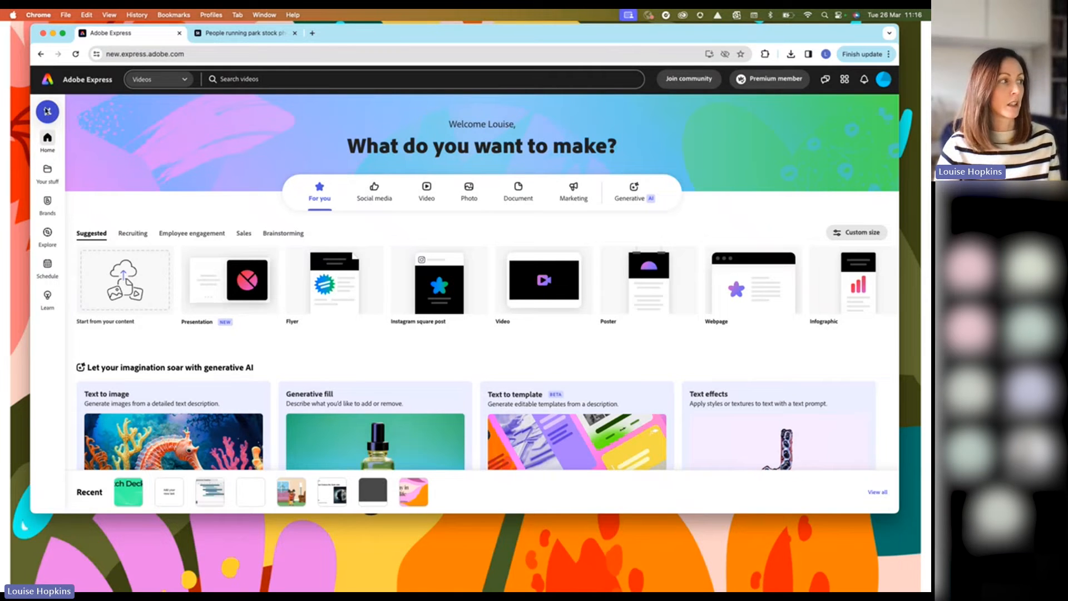
Create a new blank 1920 x 1080 px video project and look through the stock video categories
click(48, 114)
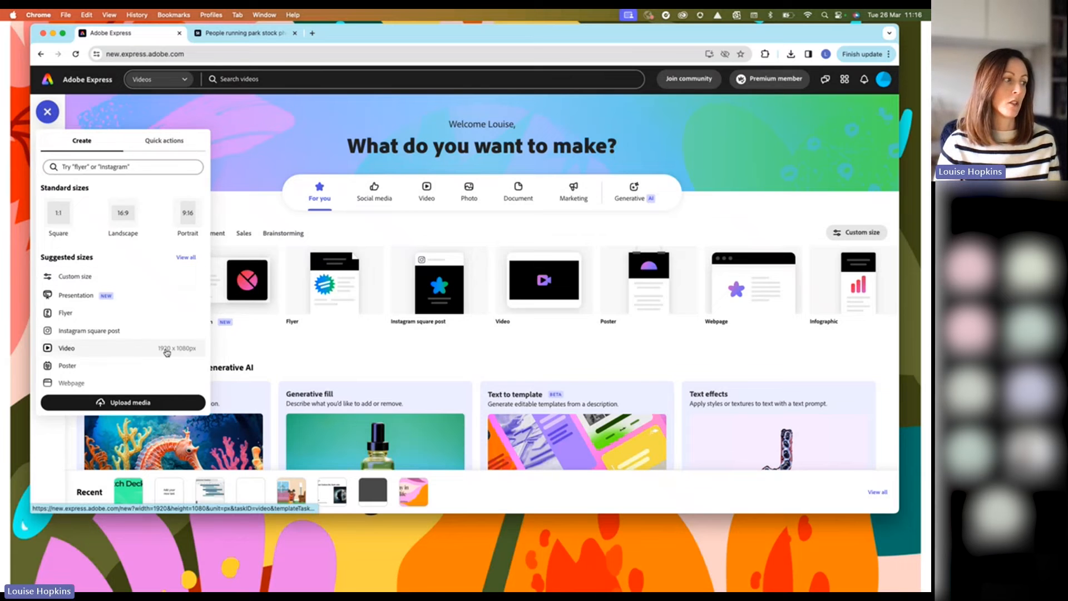
click(69, 354)
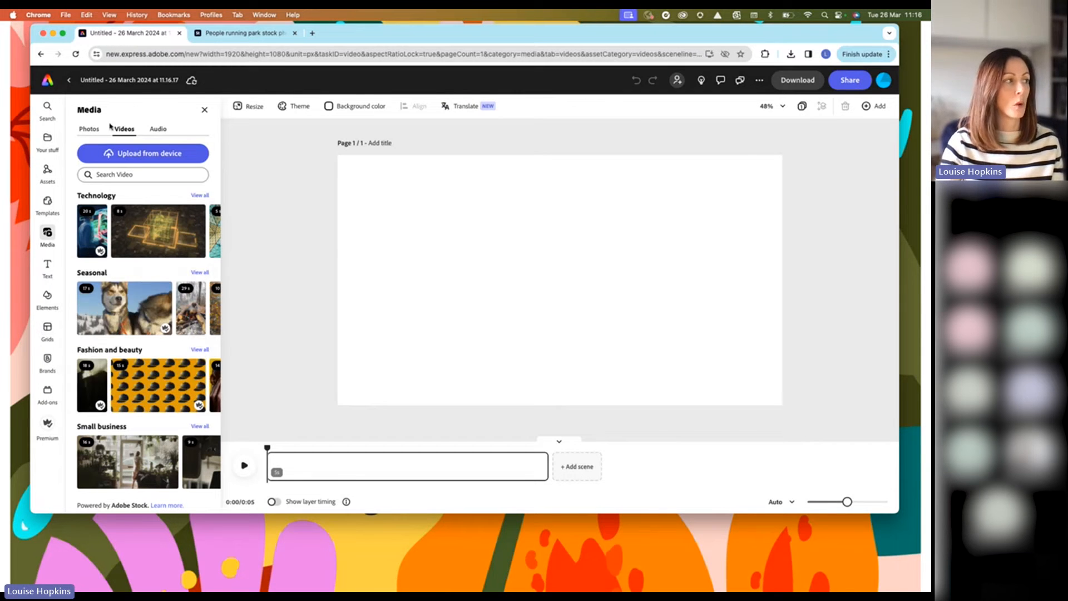
scroll(147, 327, down, 5)
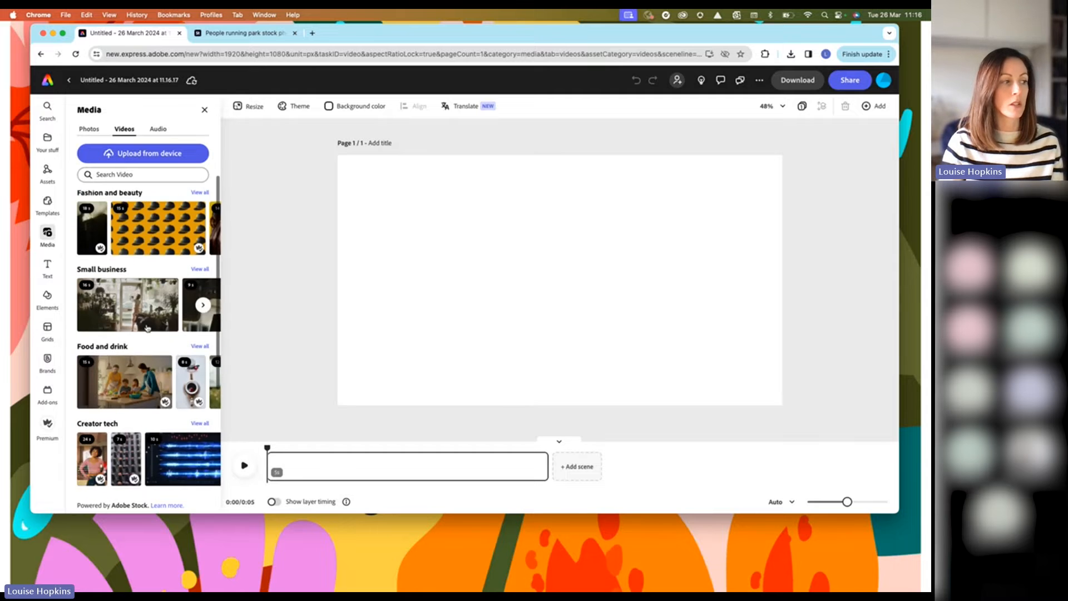
scroll(147, 327, up, 3)
scroll(147, 327, up, 3)
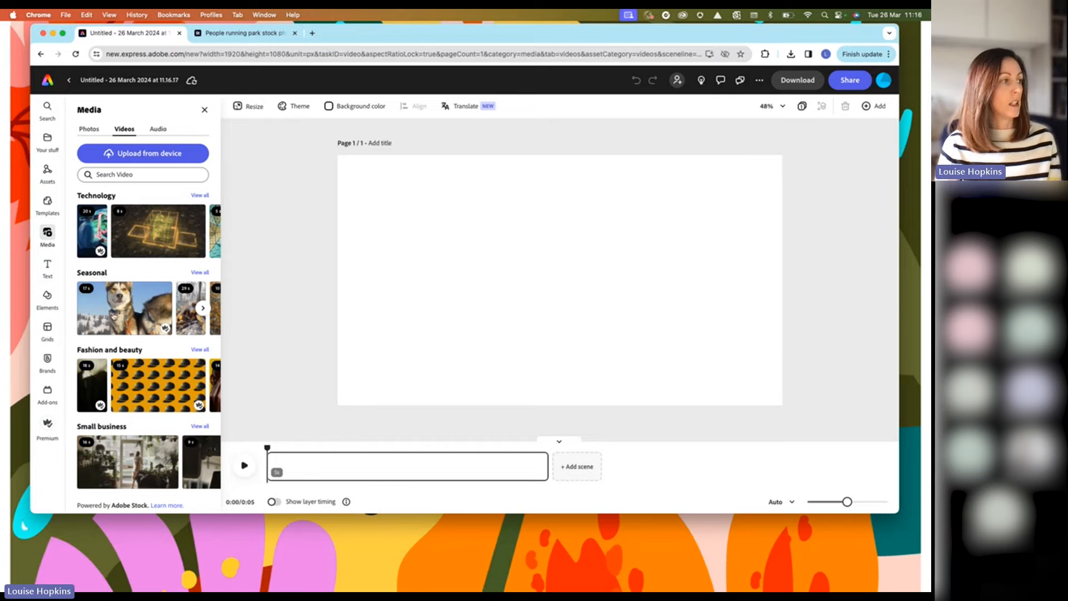
Close and reopen the media library, and examine the scene timeline and the stock video categories
click(204, 110)
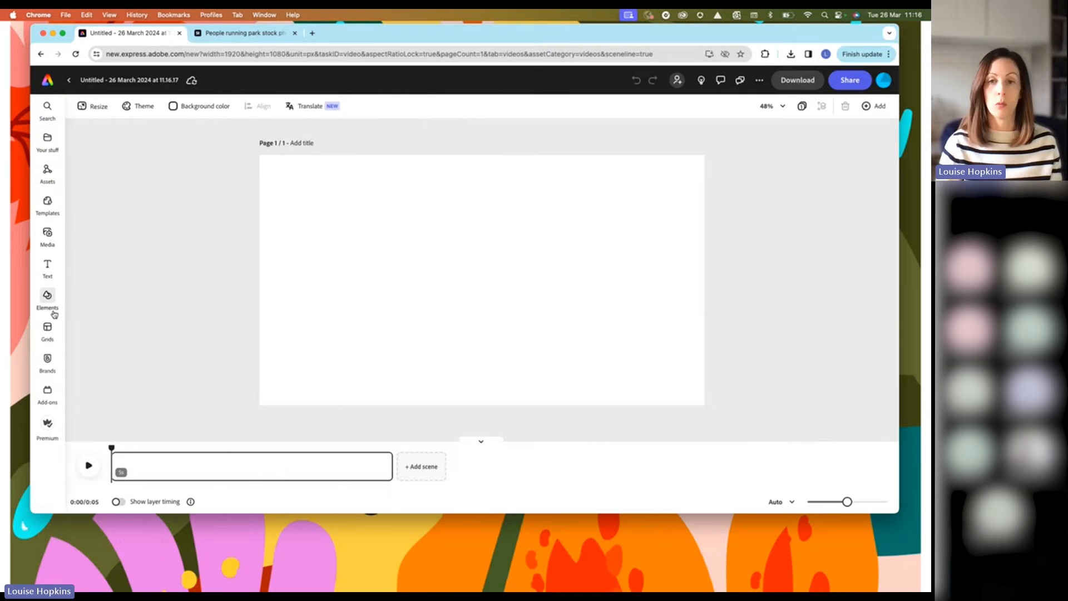
click(55, 239)
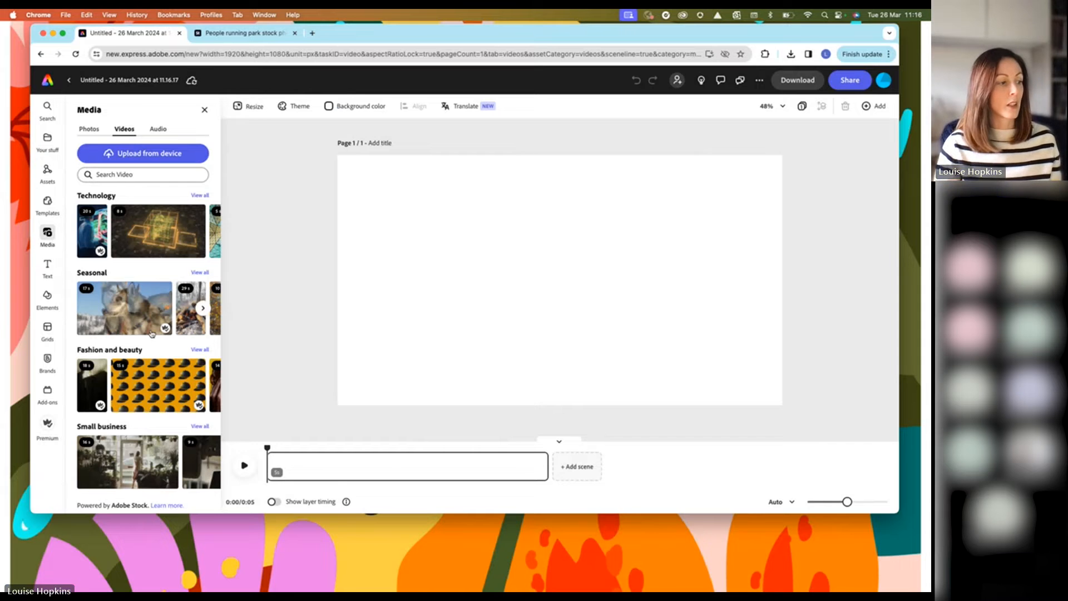
mouse_move(300, 473)
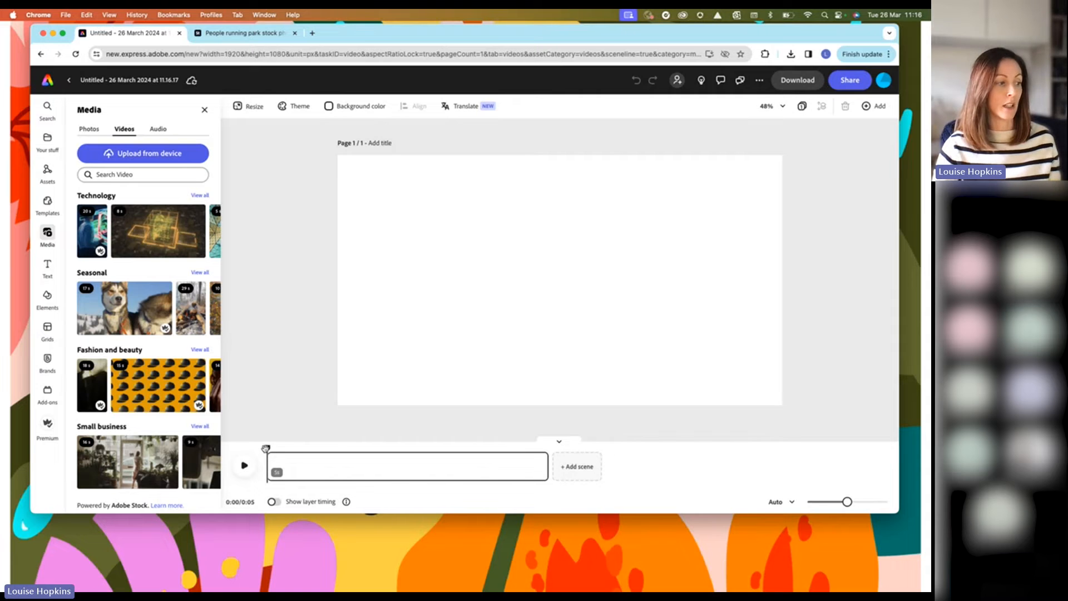
mouse_move(270, 448)
mouse_down()
mouse_move(374, 450)
mouse_move(267, 448)
mouse_up()
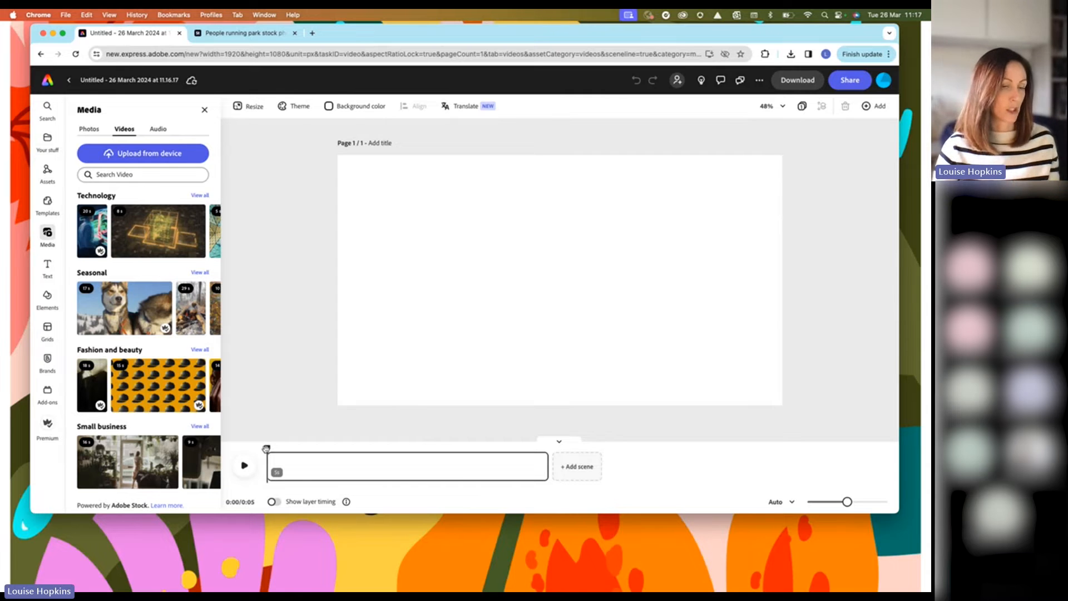
scroll(133, 308, down, 2)
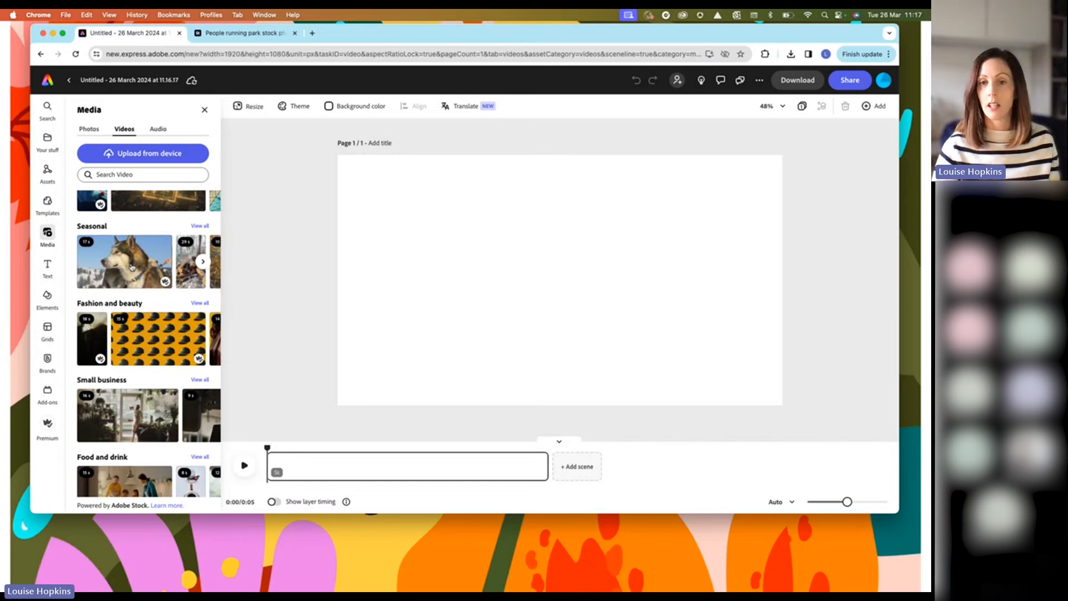
Add the kitchen family clip from the Food and drink stock videos to the page and delete it again
scroll(133, 268, down, 3)
scroll(133, 268, down, 3)
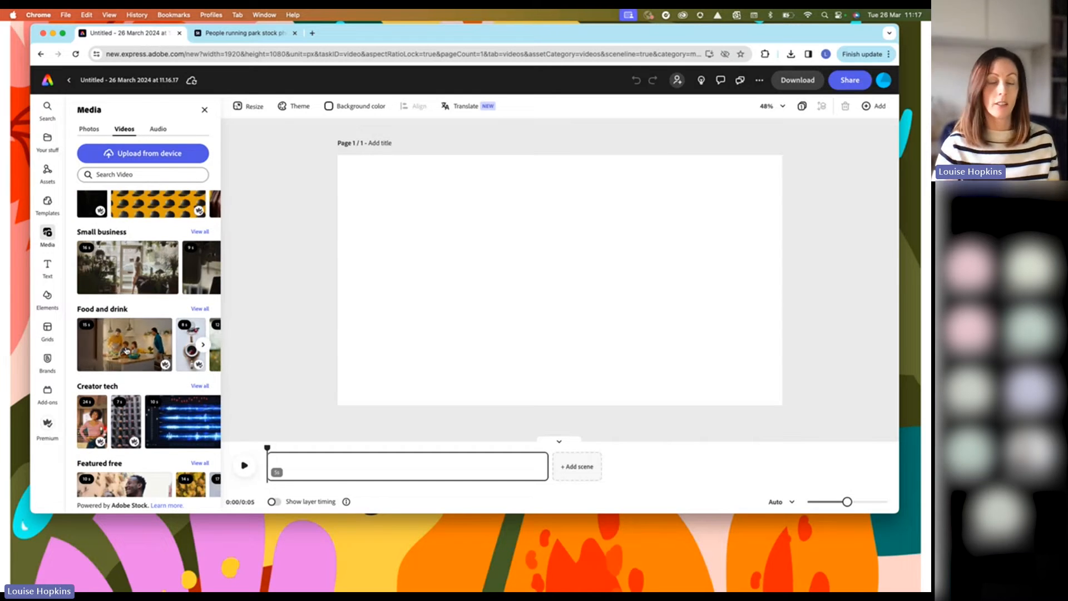
click(145, 340)
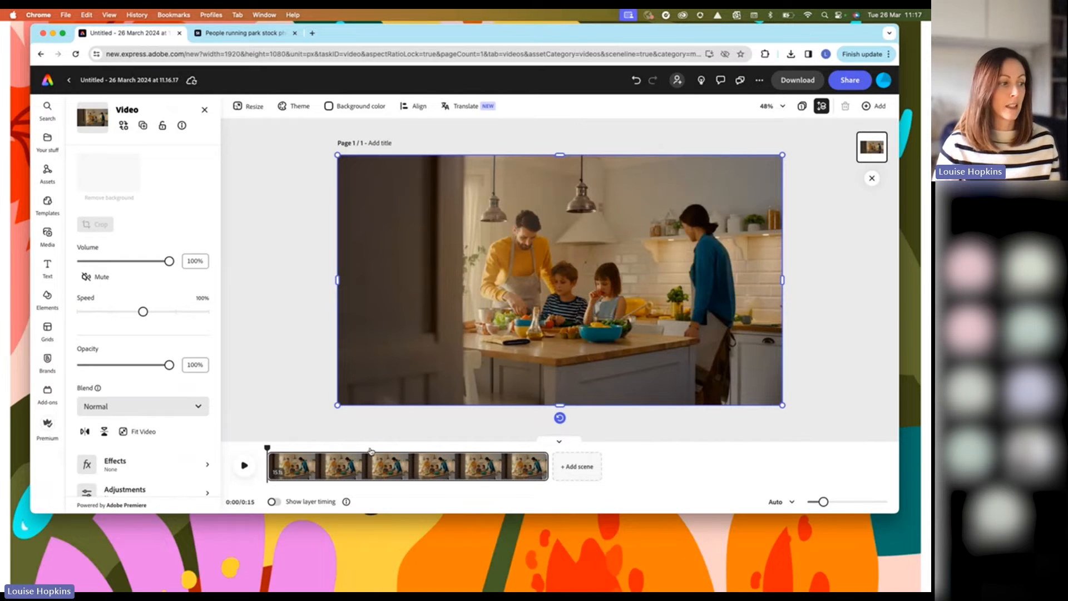
mouse_move(267, 447)
mouse_down()
mouse_move(502, 448)
mouse_move(267, 448)
mouse_up()
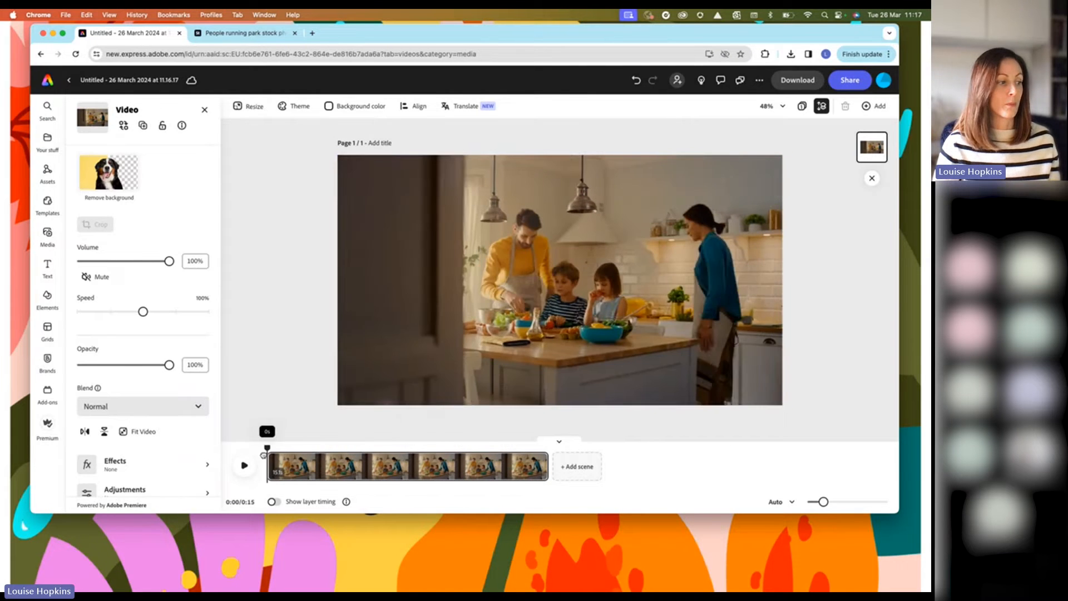
click(631, 252)
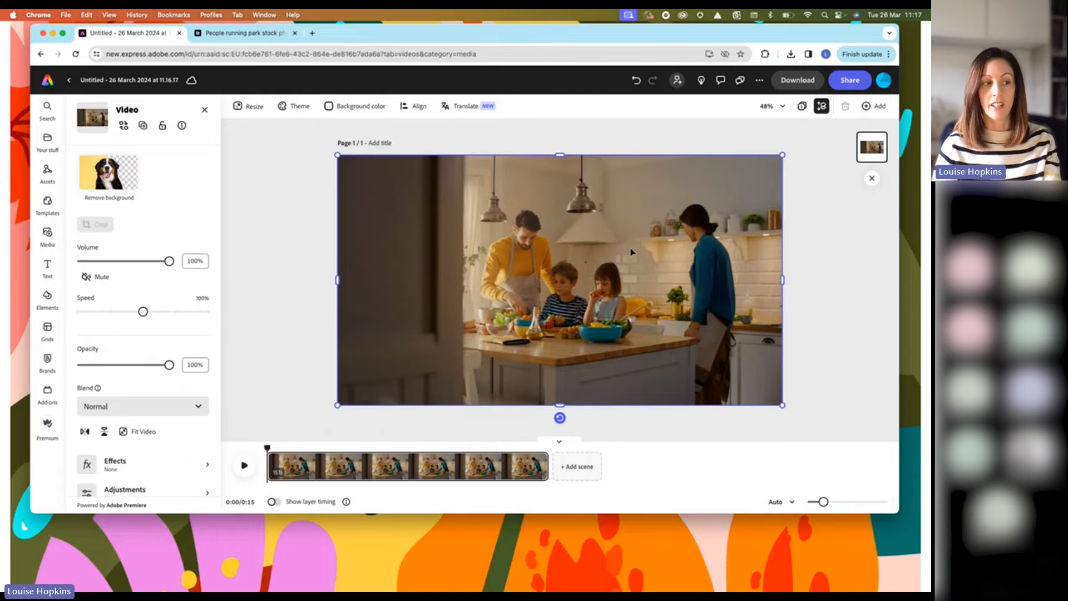
key(Delete)
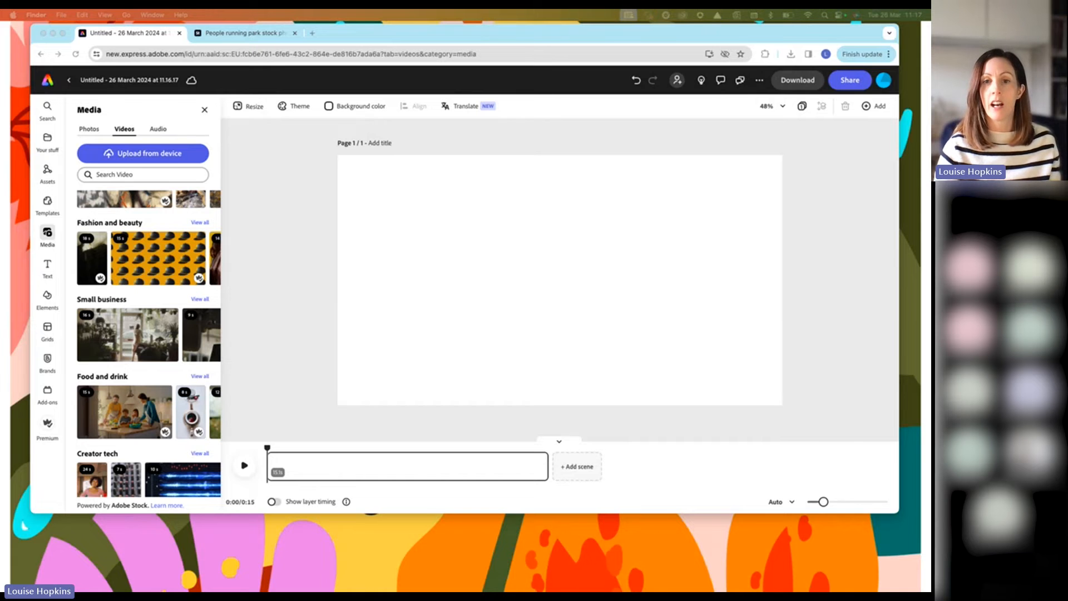
Bring the file "1. Opening Scene.mov" from the computer onto the blank page
drag(896, 253, 583, 230)
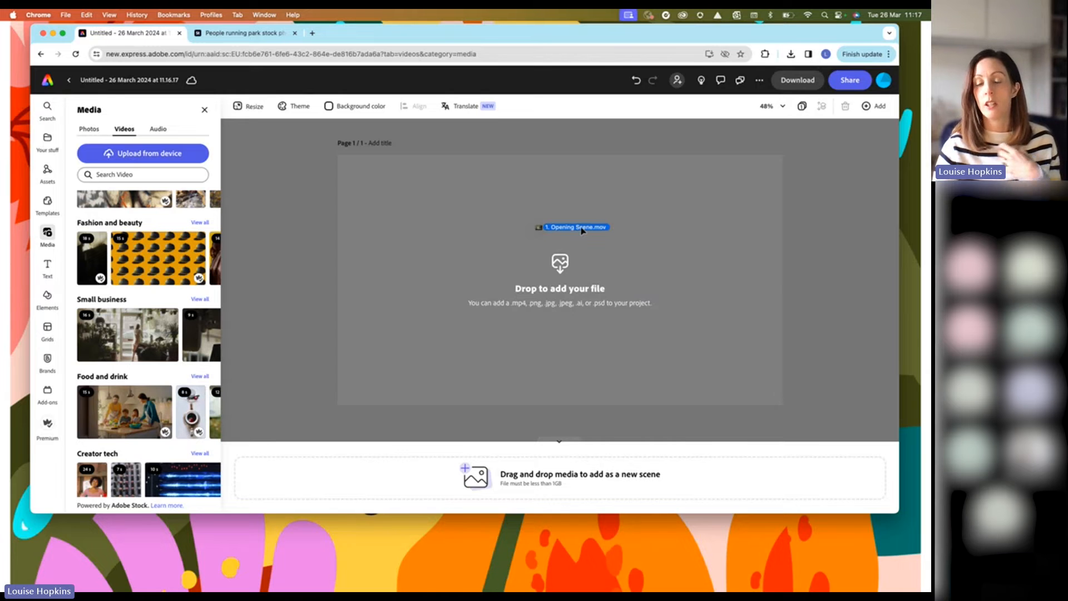
drag(583, 230, 624, 274)
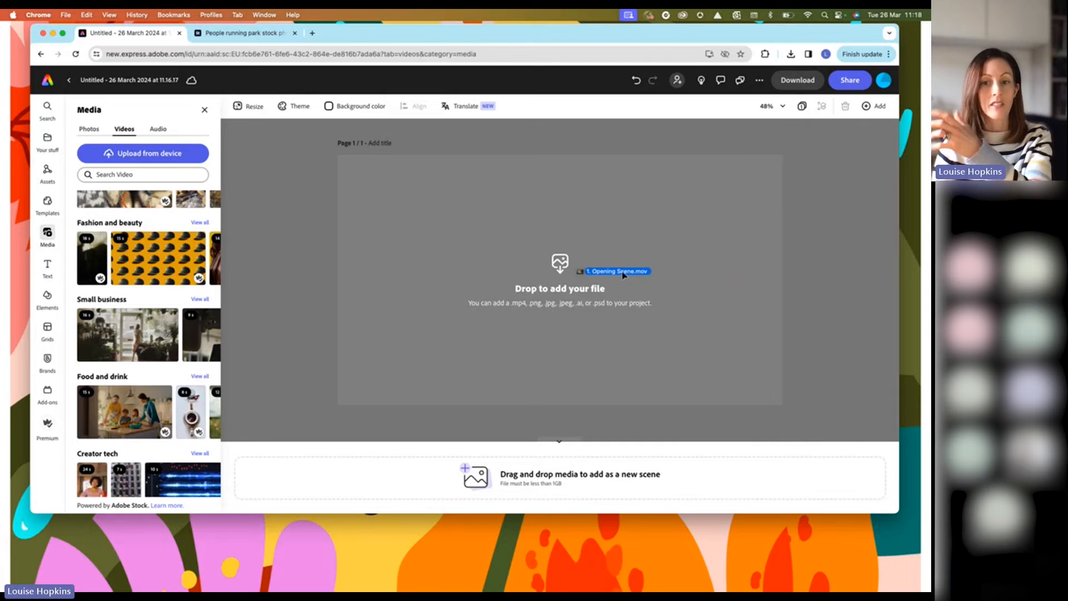
drag(625, 274, 607, 275)
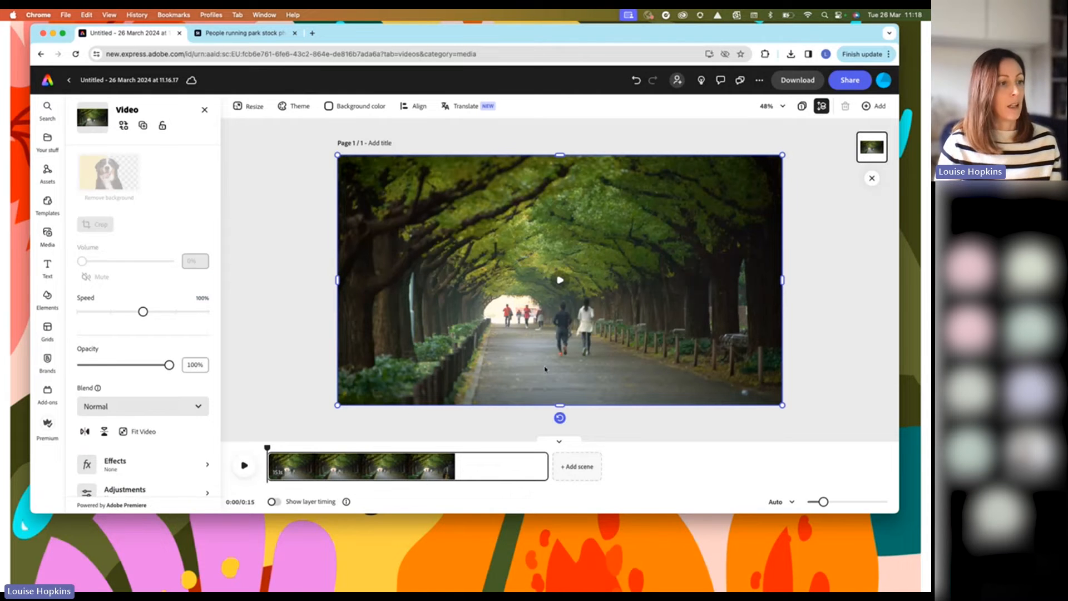
Preview the opening clip and trim the empty end of the scene so it lasts about 10 seconds
click(560, 281)
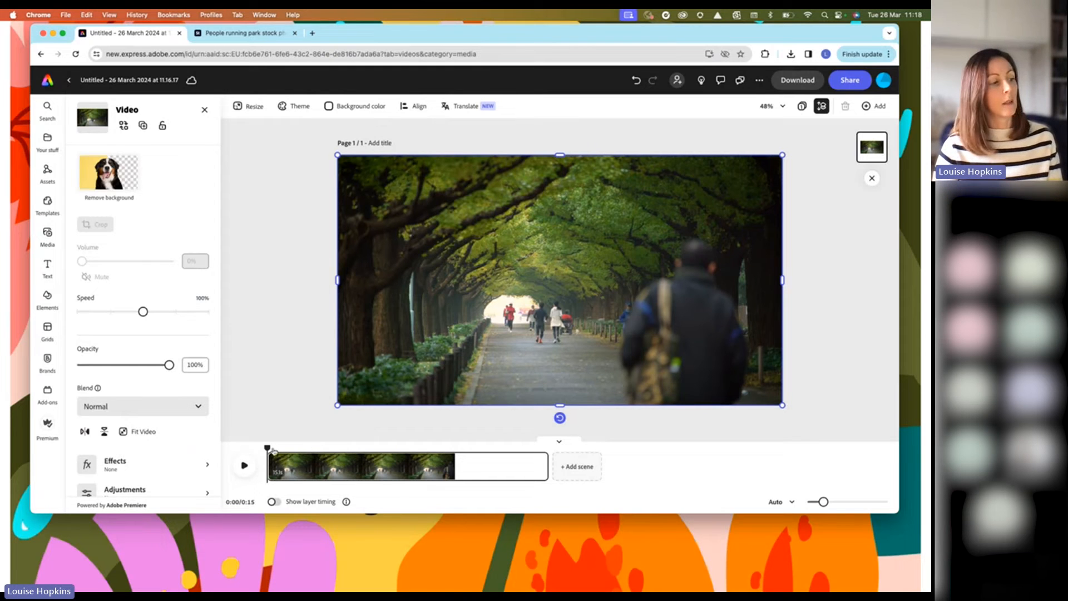
drag(267, 448, 430, 453)
drag(544, 467, 264, 449)
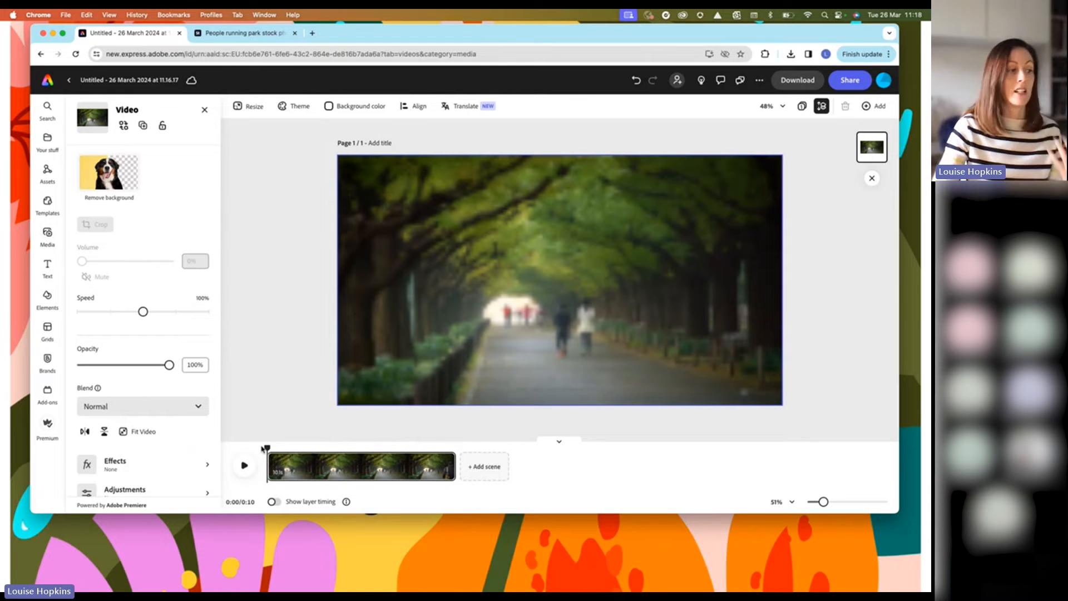
Deselect the clip, play the trimmed scene from the start and pause it after about 3 seconds
mouse_move(353, 460)
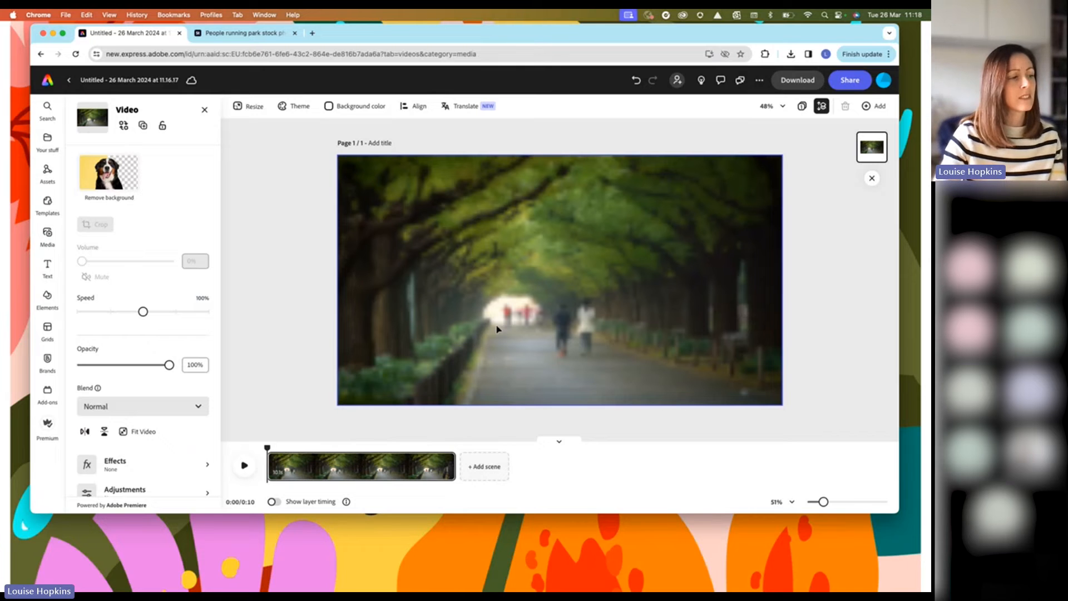
click(317, 324)
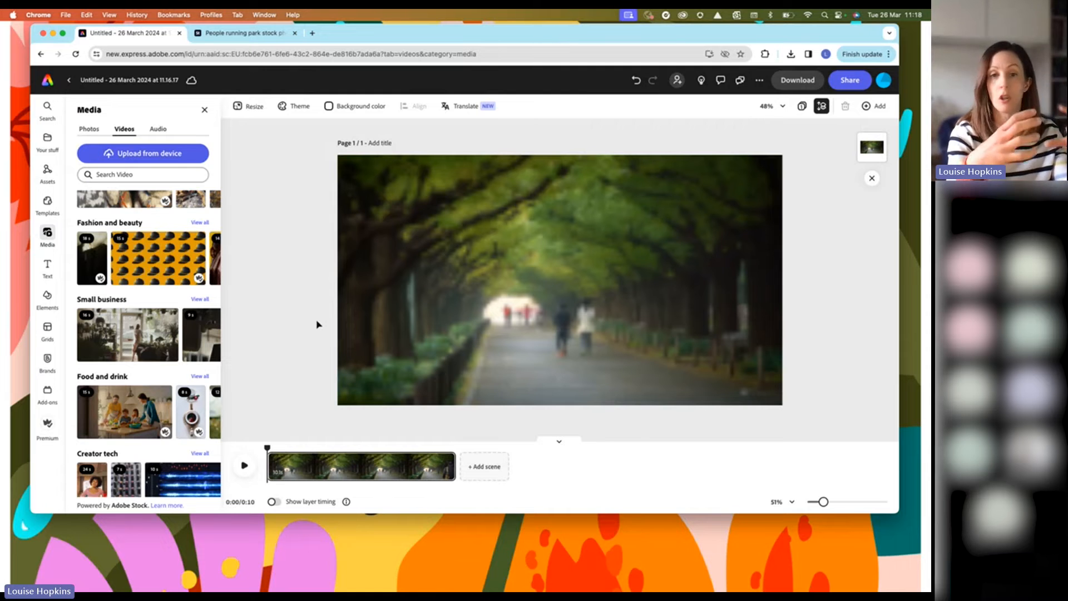
click(245, 466)
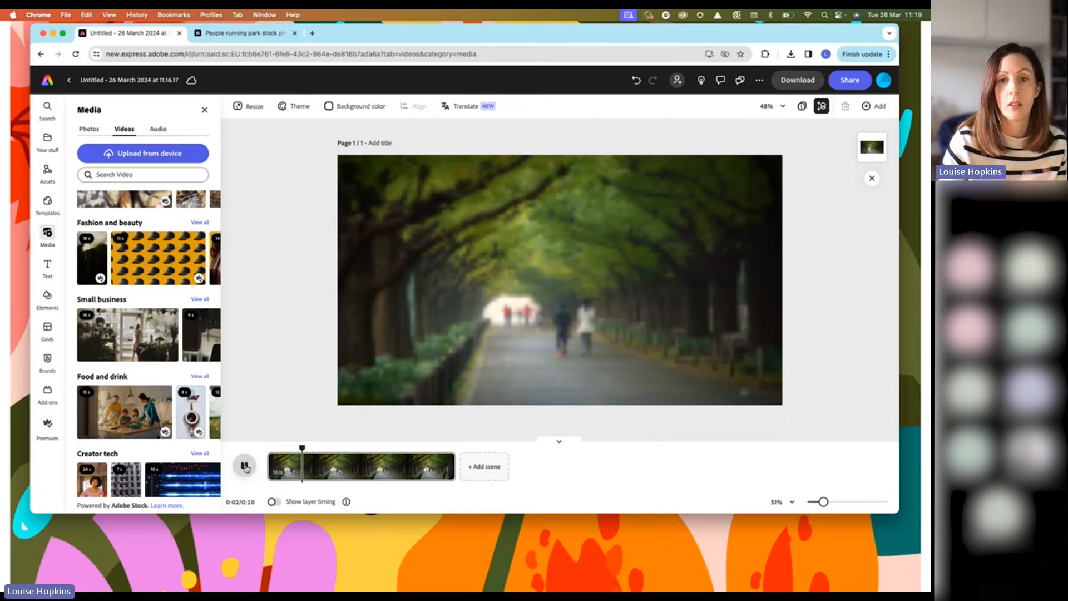
click(245, 466)
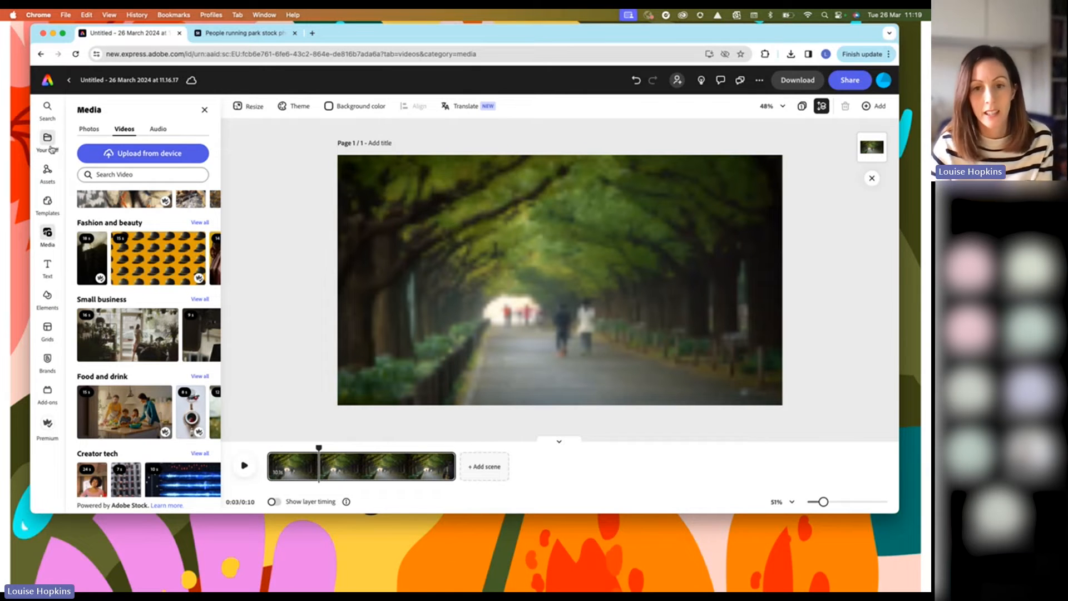
Search the text templates for "title frame" and add the framed "Series X10 Navigator" design to the page
mouse_move(52, 160)
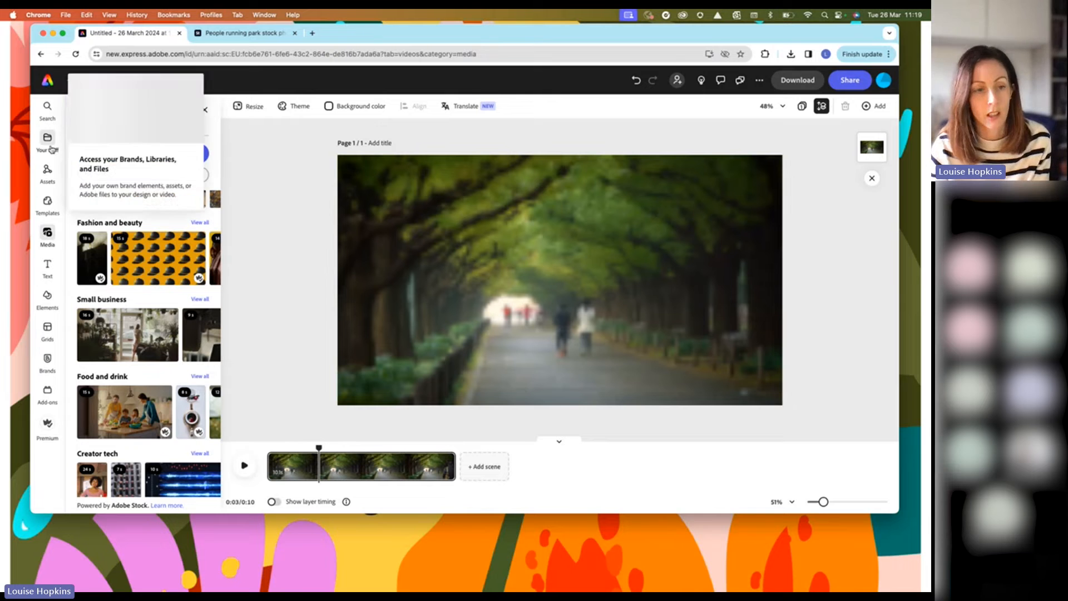
click(48, 266)
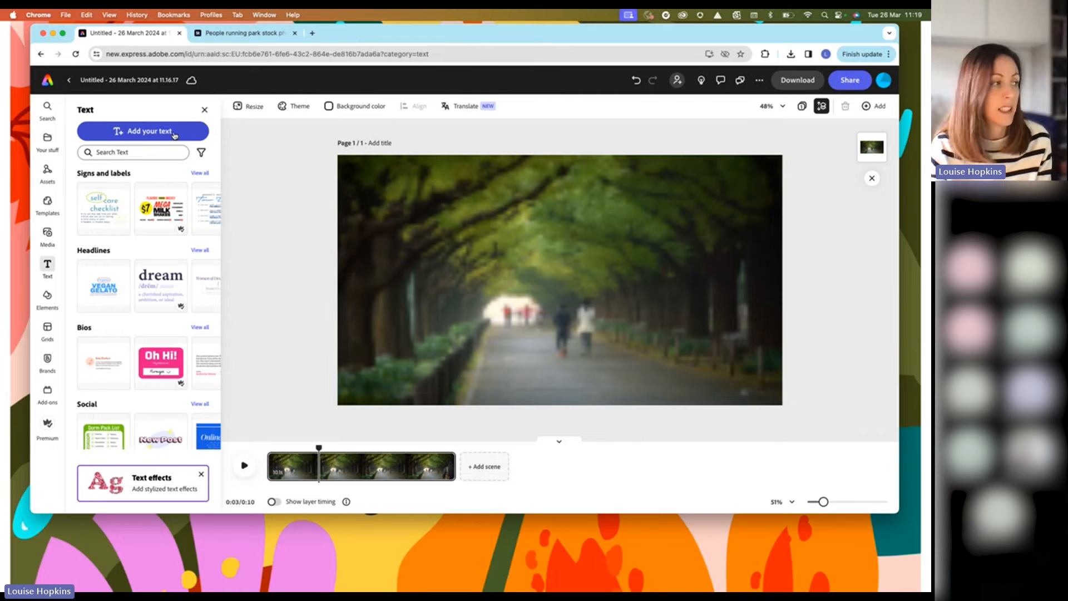
scroll(93, 210, down, 3)
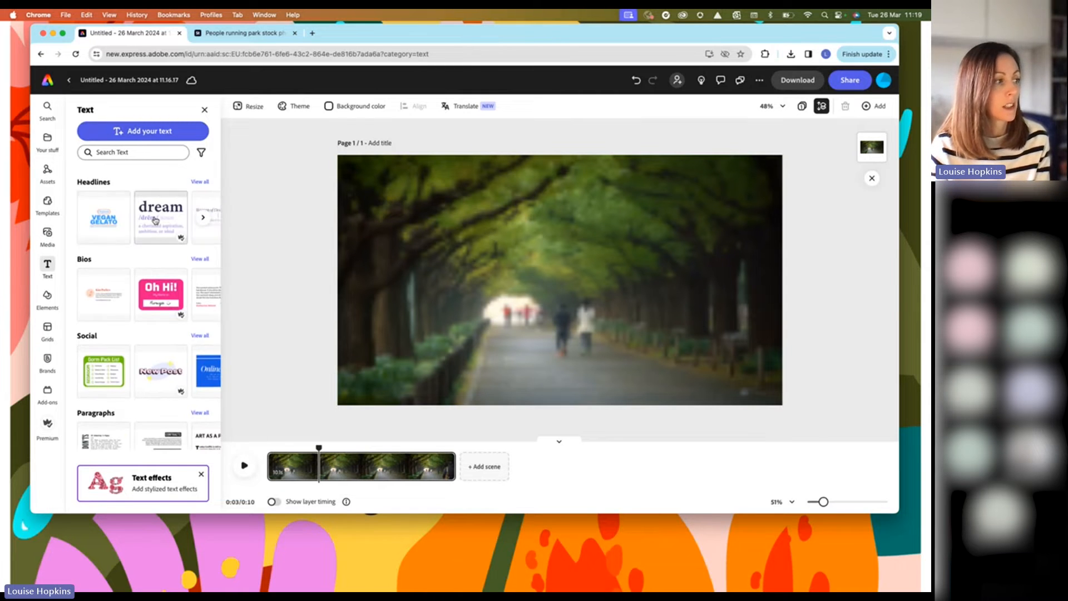
scroll(106, 302, down, 2)
scroll(106, 302, down, 2)
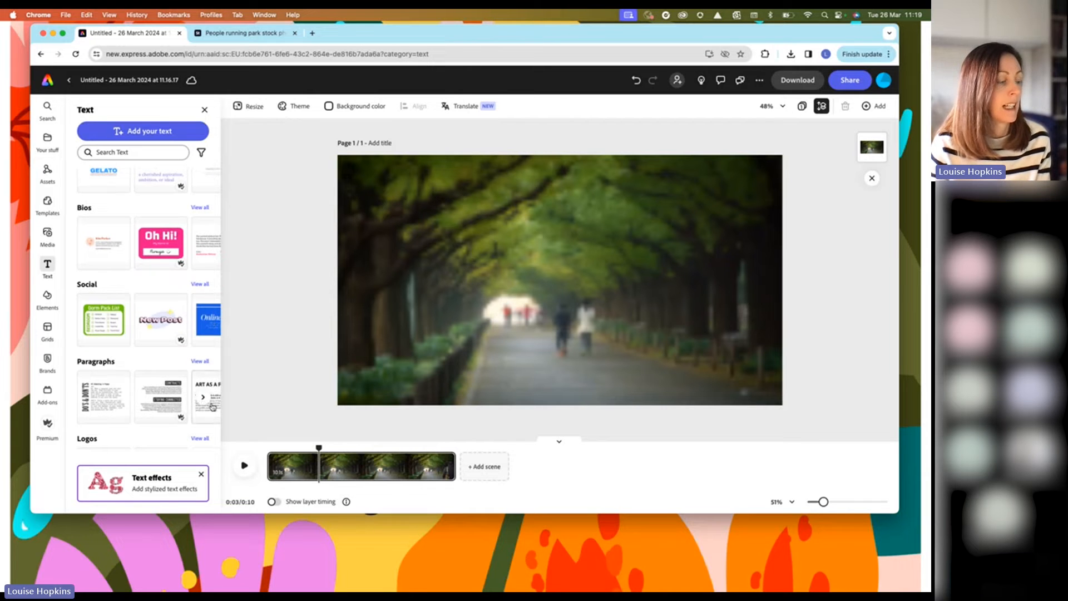
scroll(114, 403, down, 4)
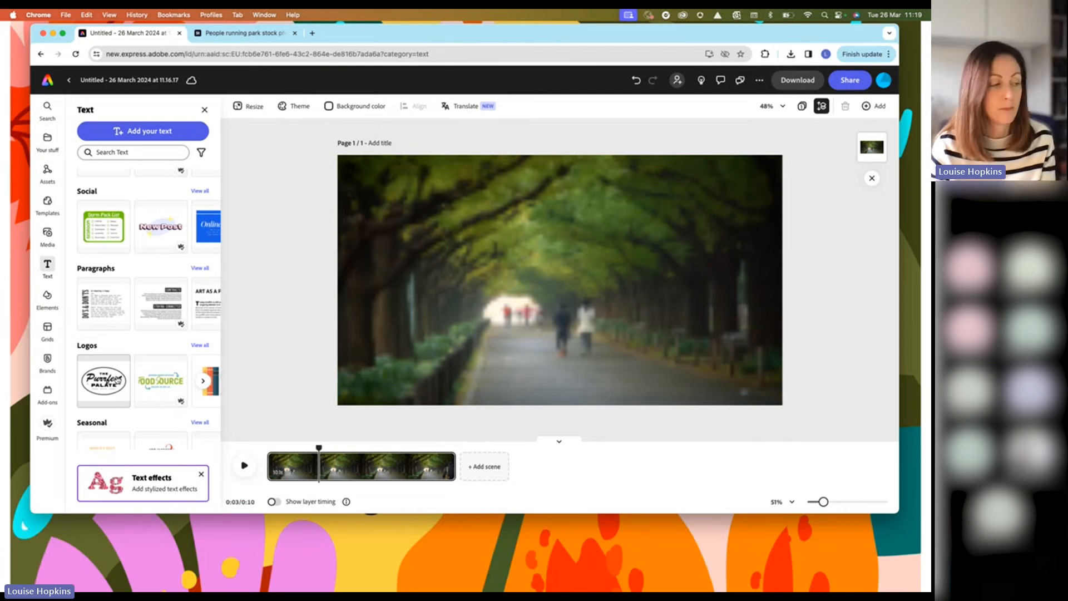
click(128, 153)
click(112, 210)
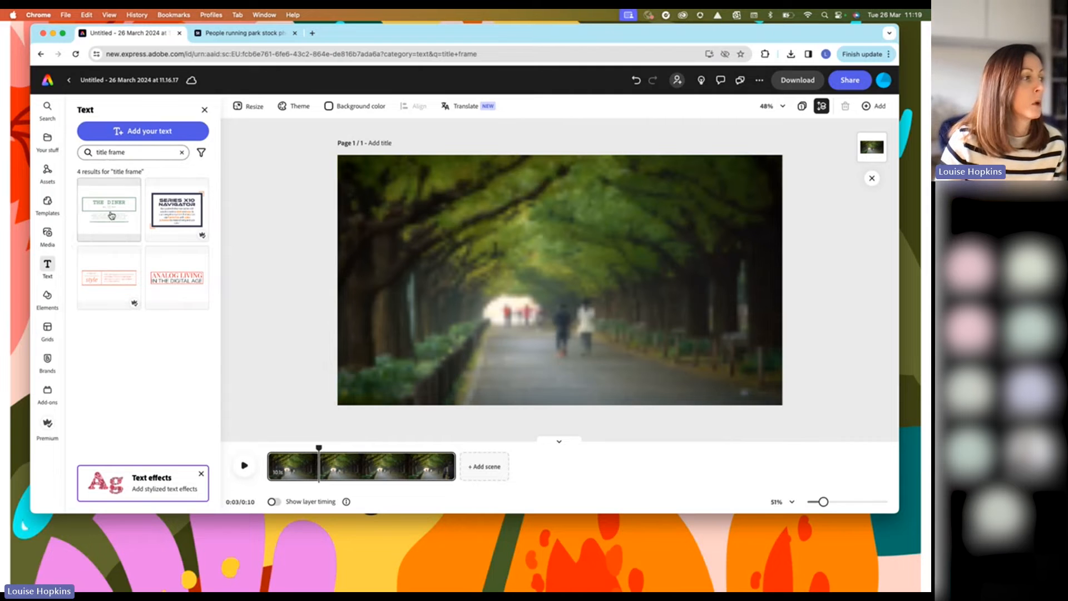
click(184, 216)
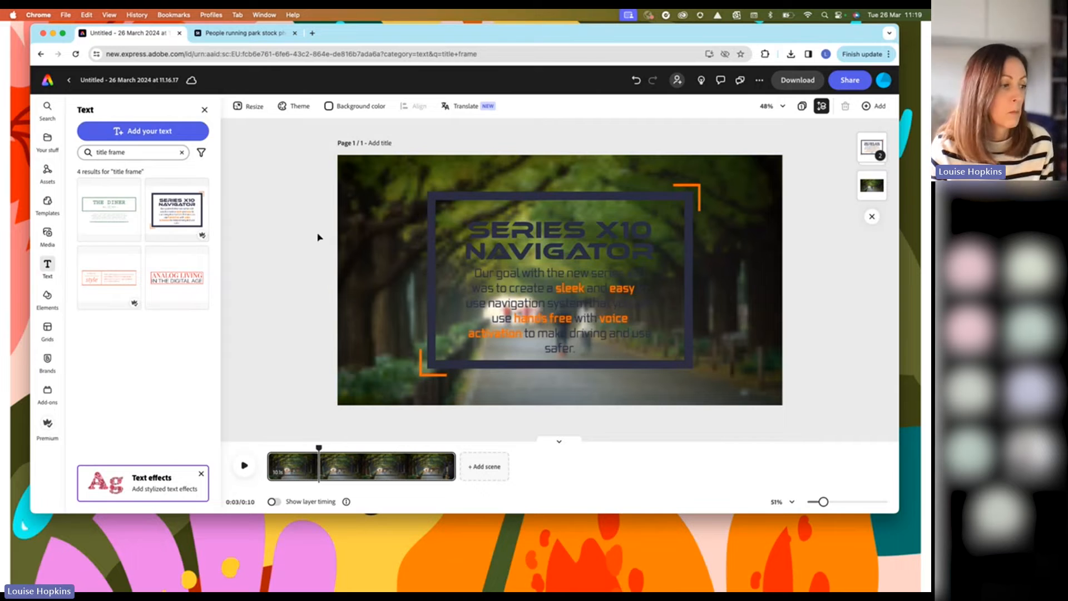
Move the title design slightly up and to the right, and ungroup it down to its frame parts
click(619, 232)
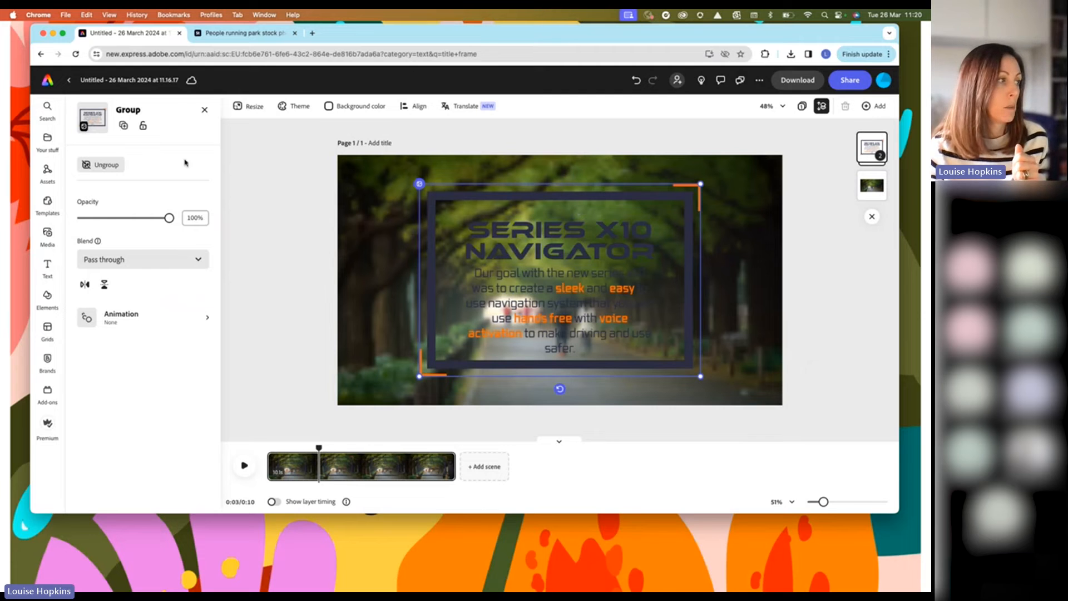
drag(553, 198, 570, 180)
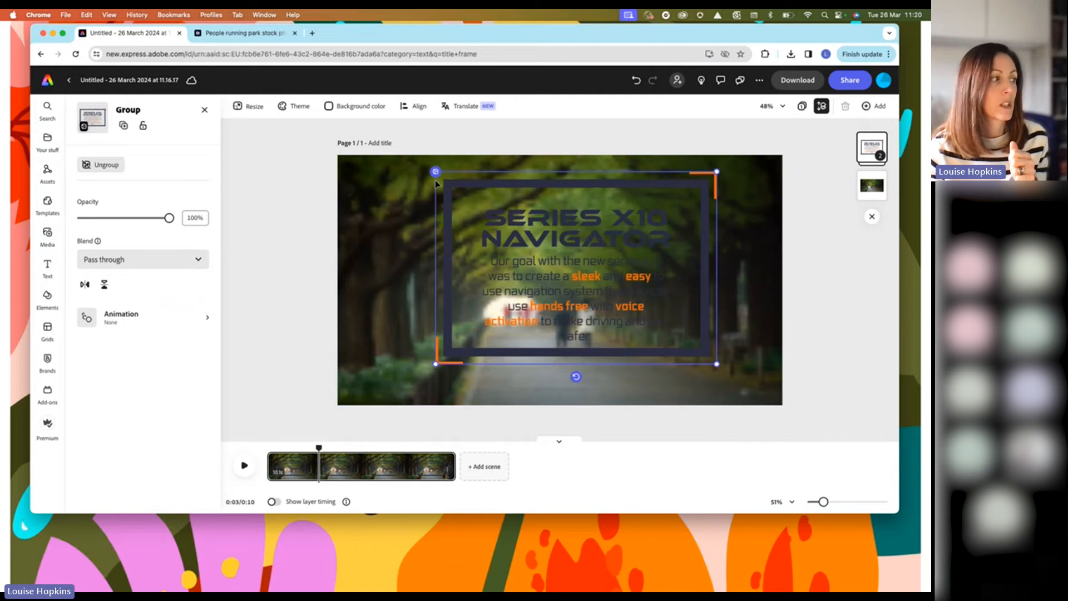
click(106, 166)
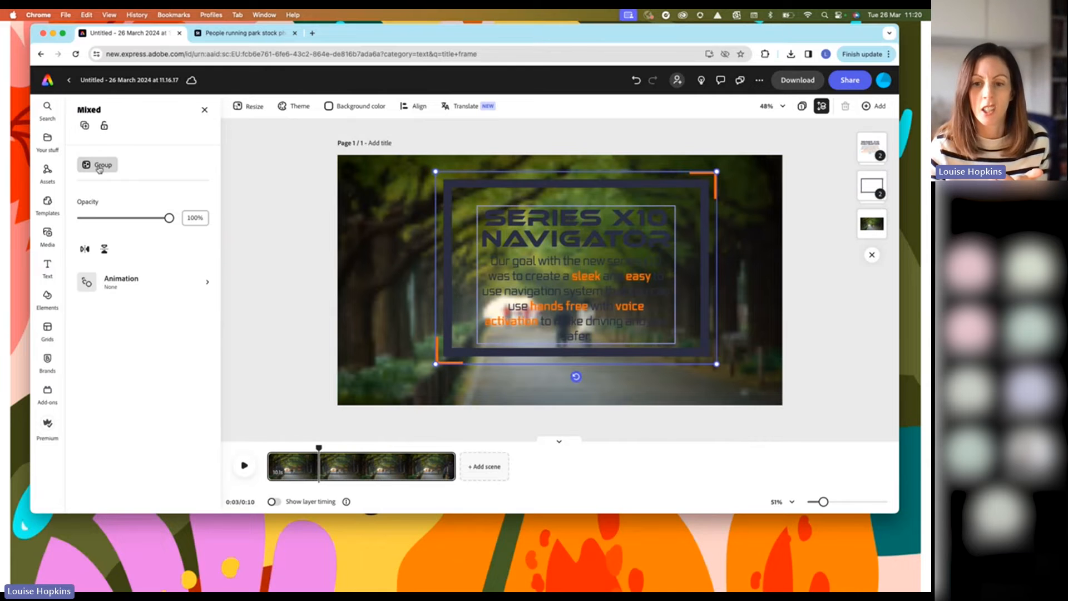
click(99, 167)
click(716, 176)
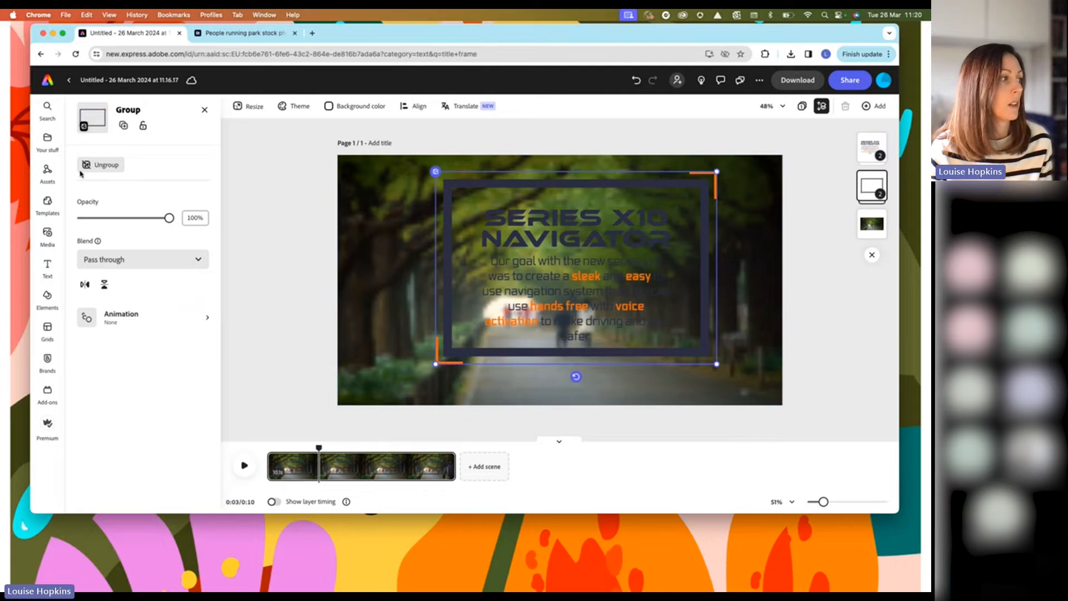
key(super+shift+g)
Recolour the orange corner bracket at the frame's upper right with a pale yellow-green fill
click(668, 144)
click(708, 176)
click(708, 176)
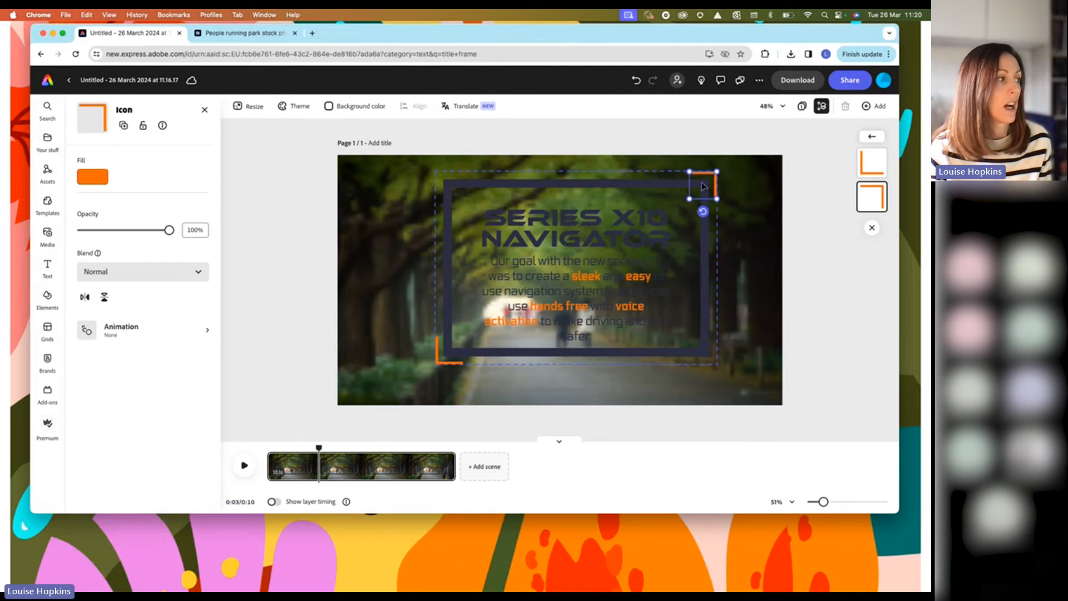
click(92, 176)
click(123, 238)
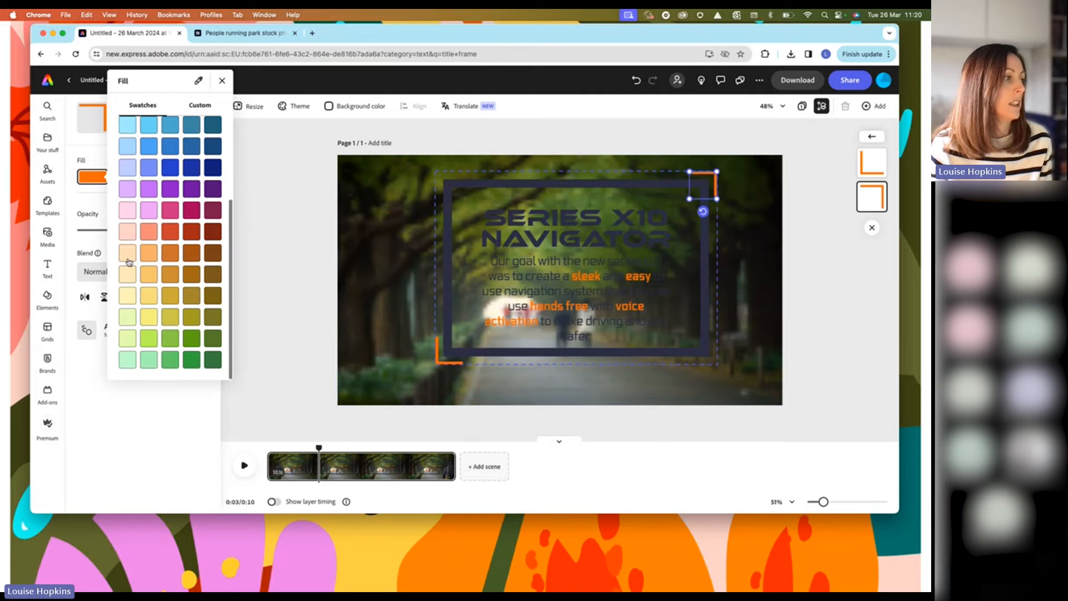
click(127, 338)
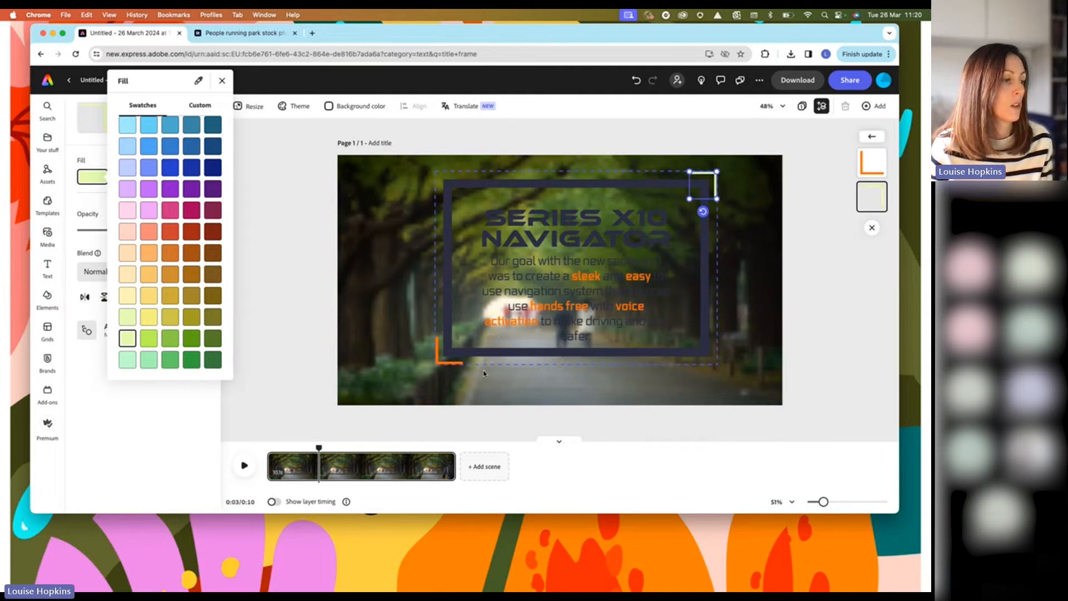
Give the orange corner bracket at the frame's lower left the same pale yellow-green fill
click(450, 363)
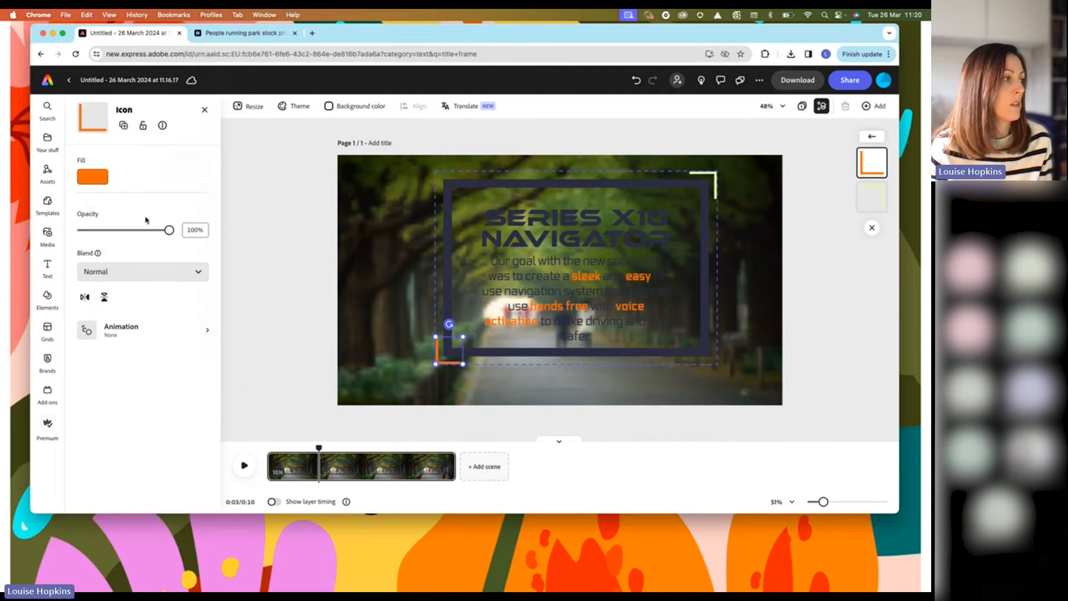
click(98, 178)
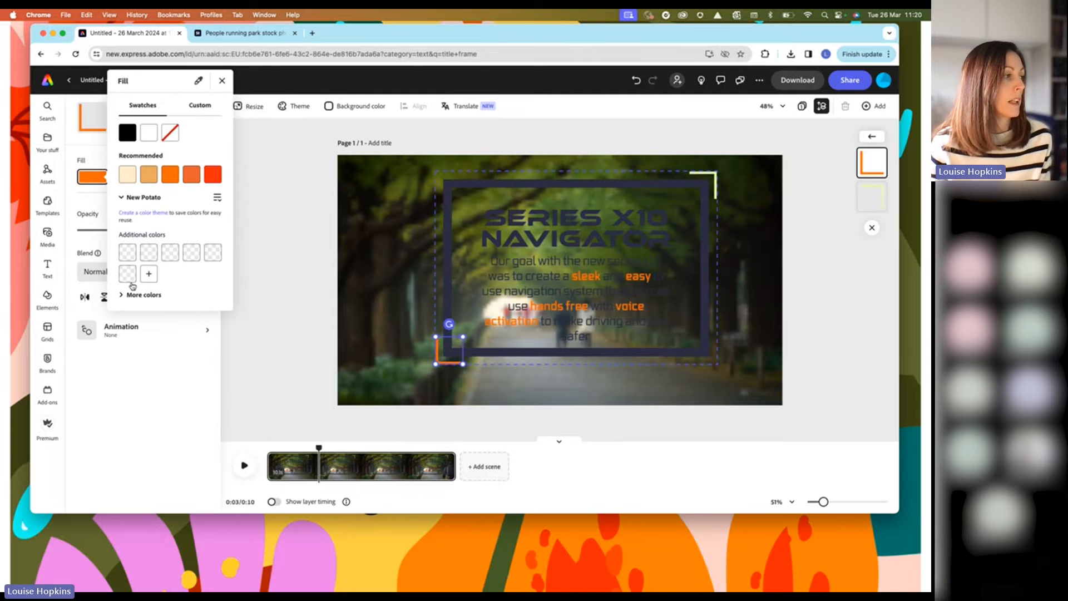
click(84, 196)
click(92, 177)
click(123, 197)
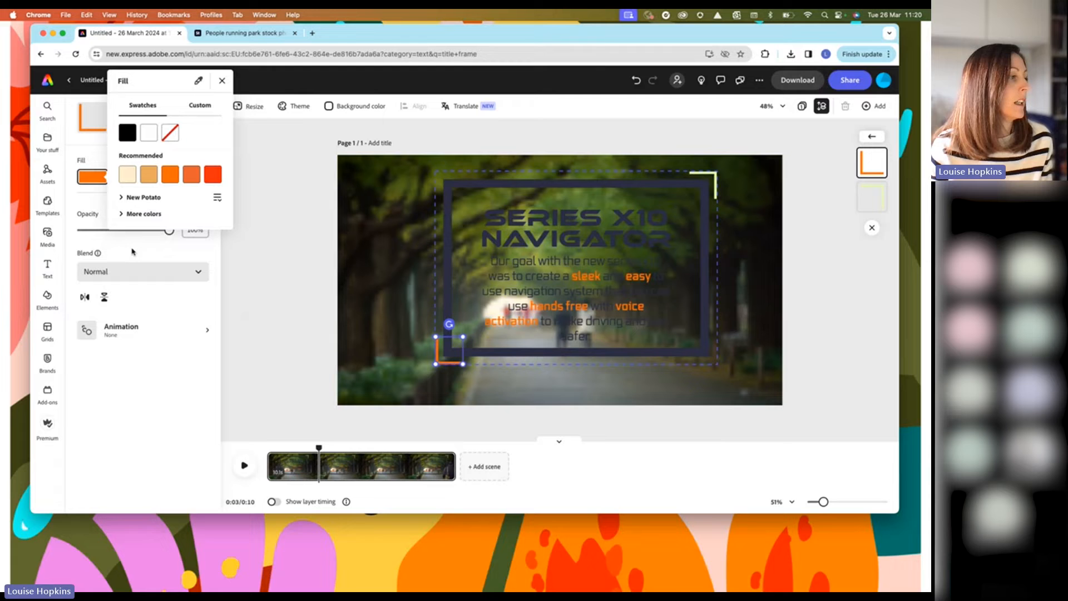
click(122, 213)
scroll(131, 289, down, 5)
click(127, 338)
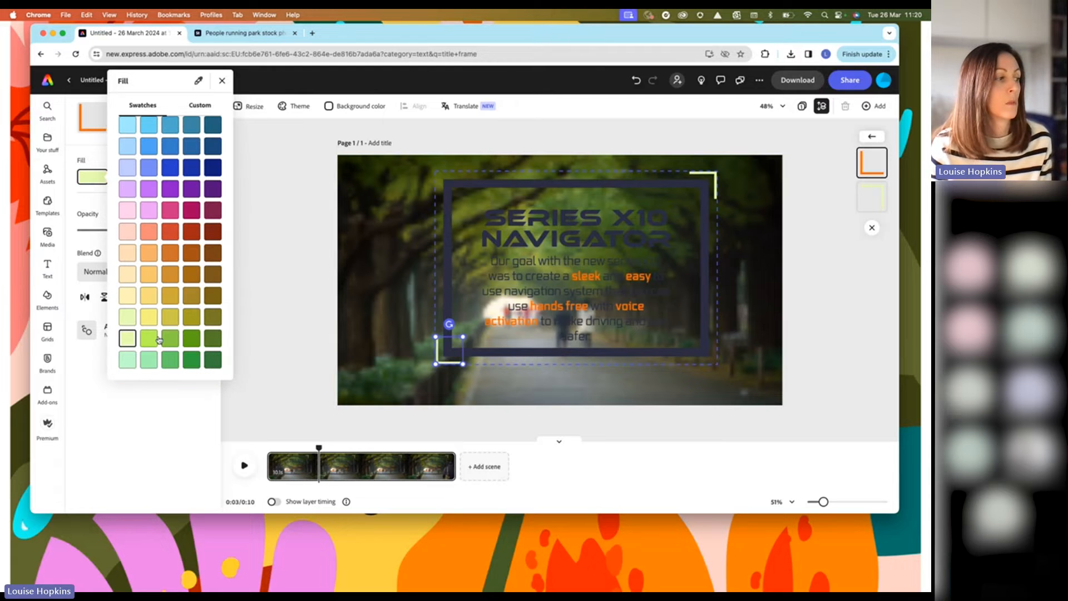
click(266, 335)
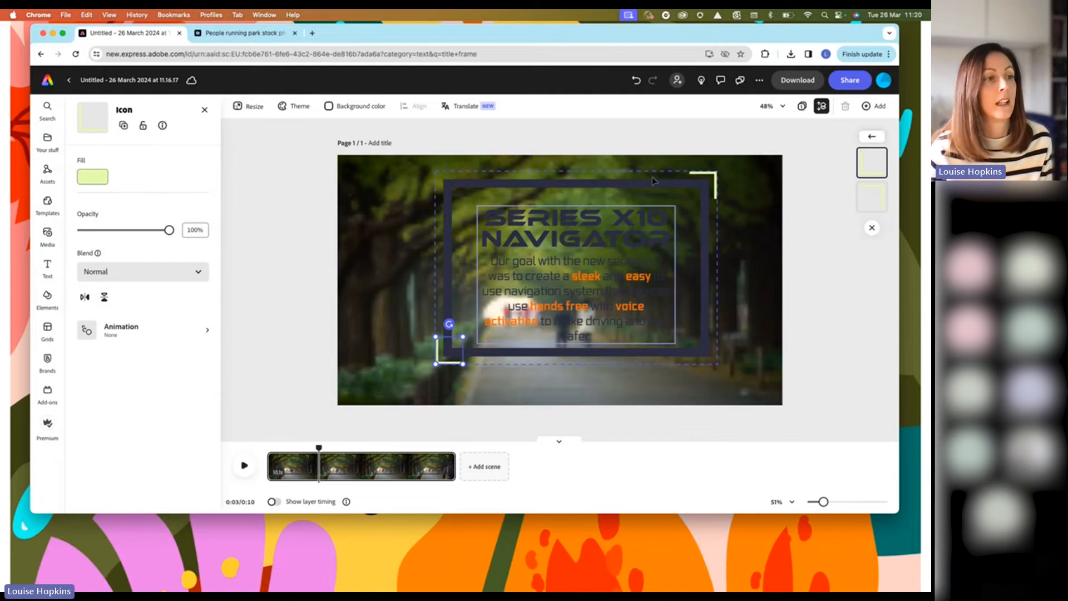
Recolour the dark rectangular frame around the title text with a white fill
click(601, 185)
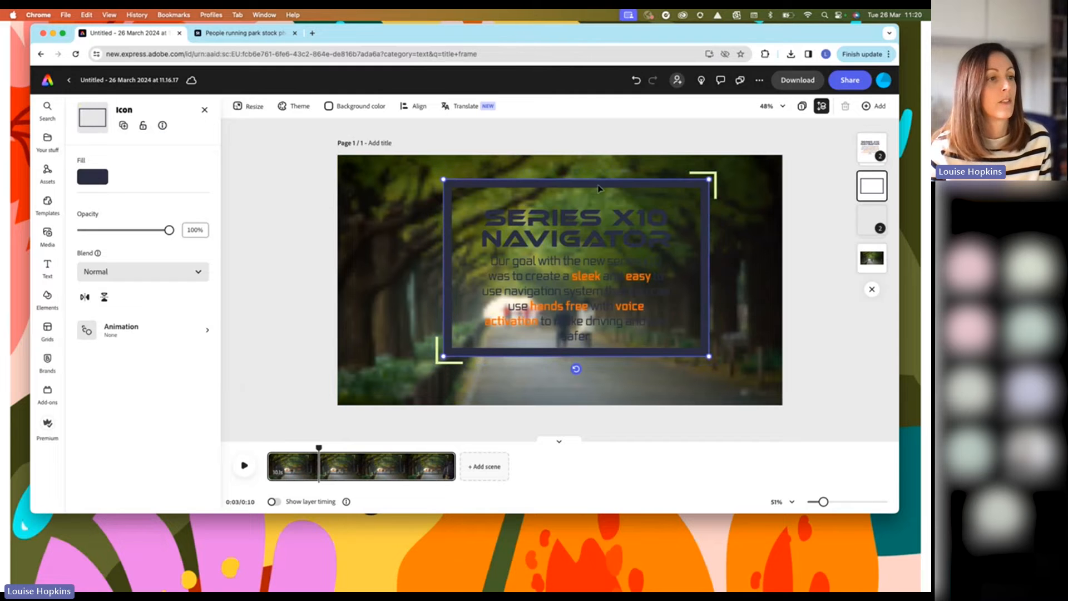
click(92, 176)
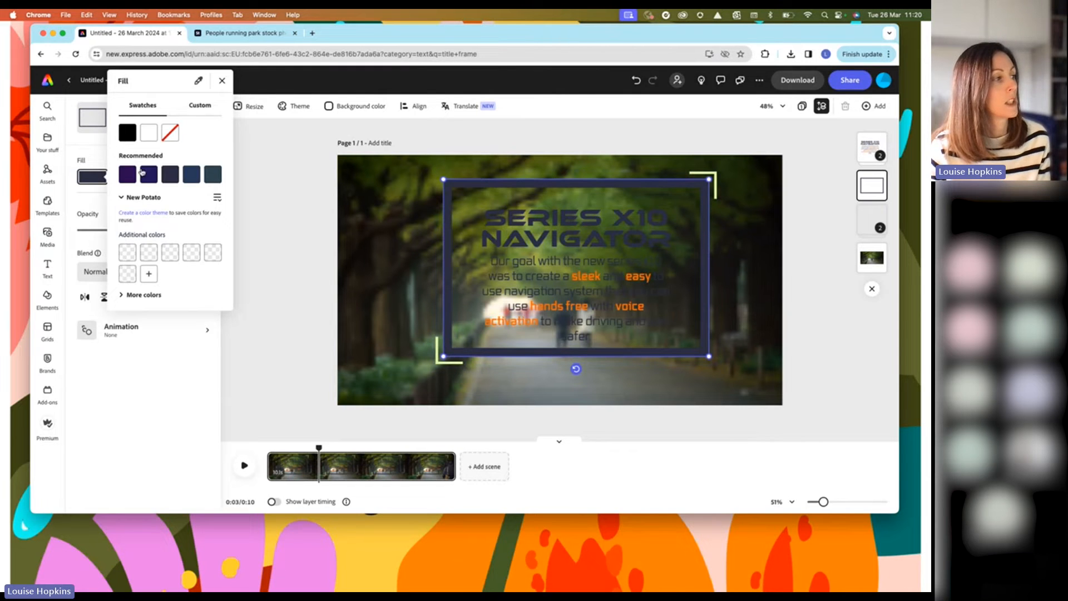
click(149, 133)
Delete the "Series X10 Navigator" heading text inside the frame
click(573, 228)
click(598, 235)
double_click(597, 235)
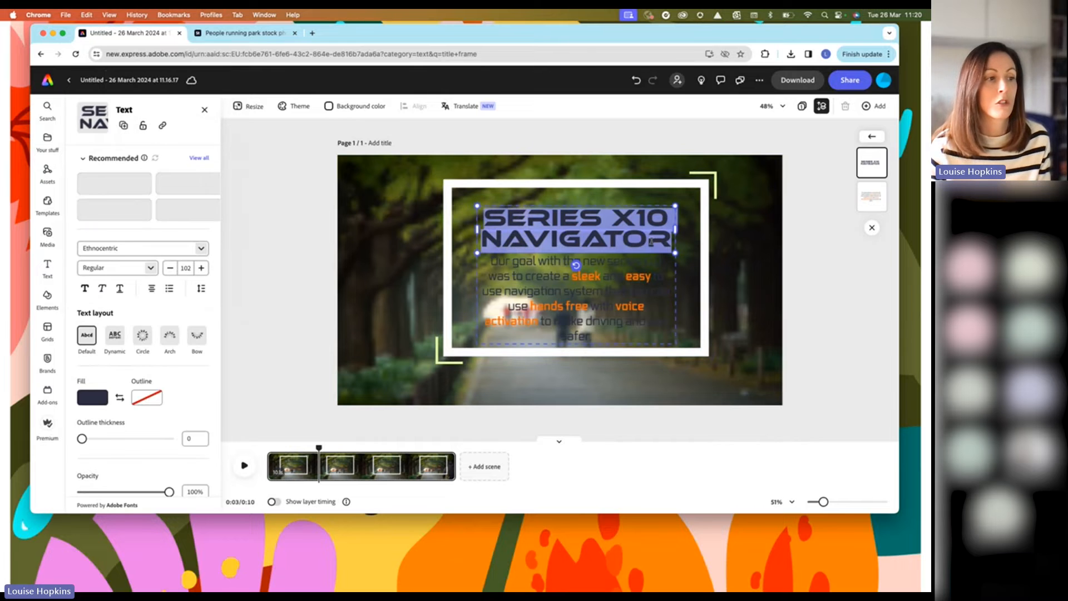
key(BackSpace)
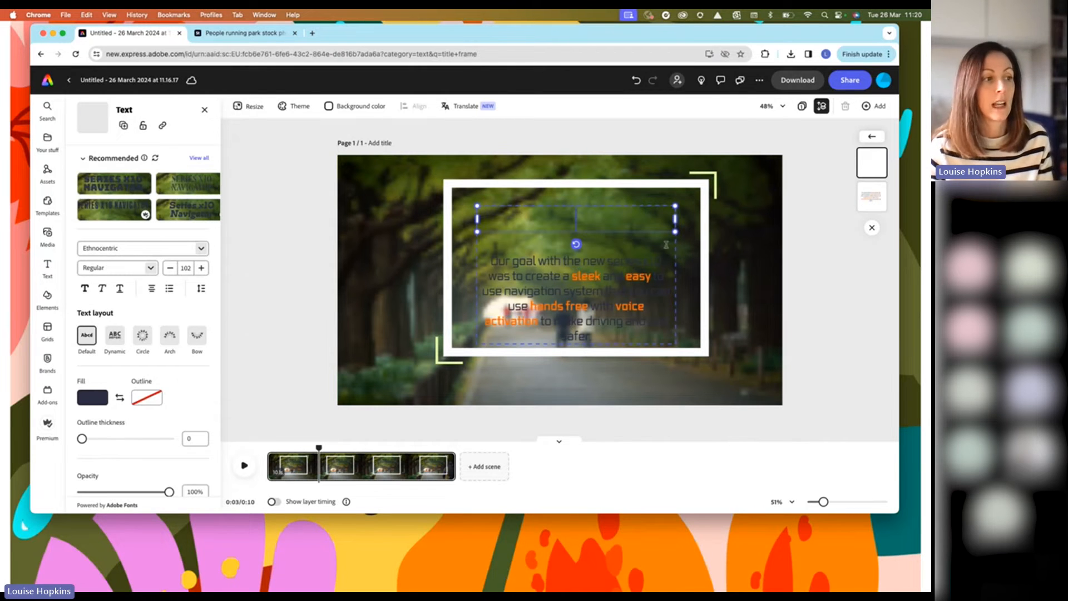
Replace the body paragraph inside the frame with "In a world where we don't have a lot of time"
click(597, 263)
click(596, 263)
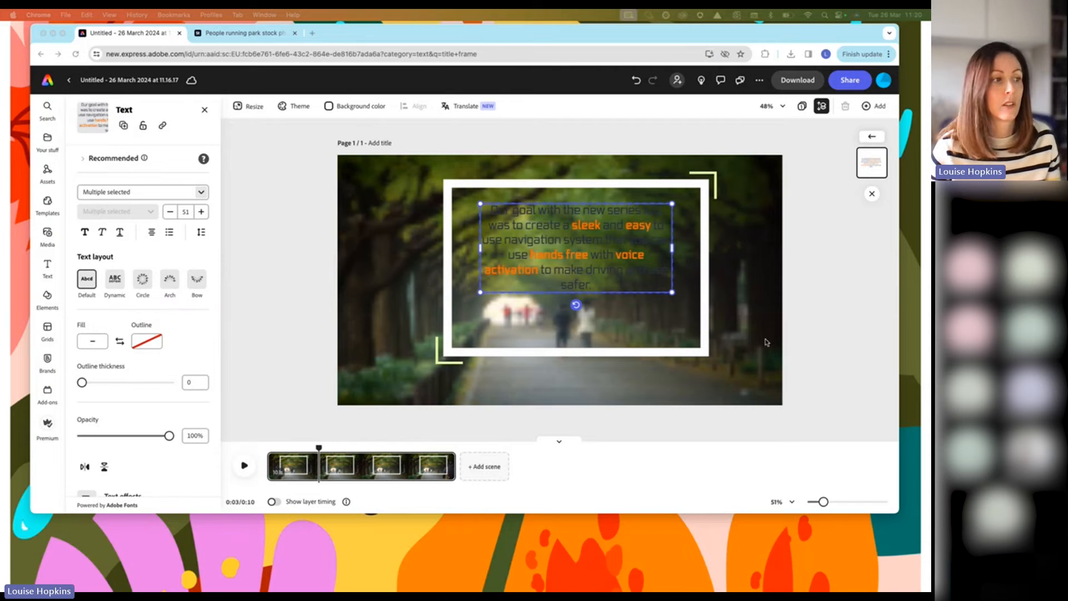
double_click(597, 260)
drag(601, 287, 459, 206)
text(In a world where we don't have a lot of time)
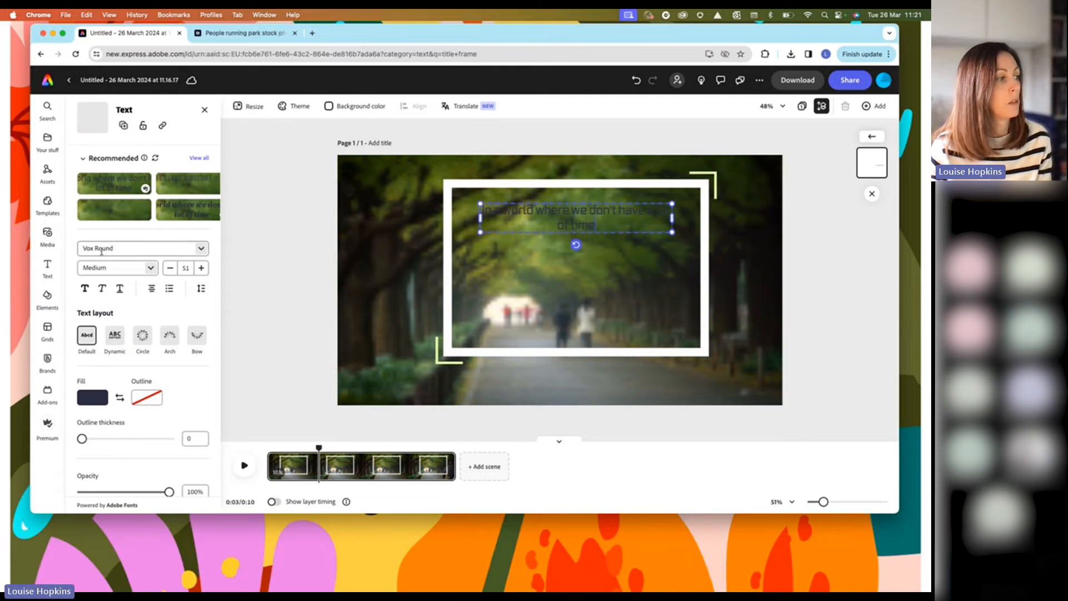
Format the new sentence in the brand font Adobe Clean Regular with a white fill
click(201, 248)
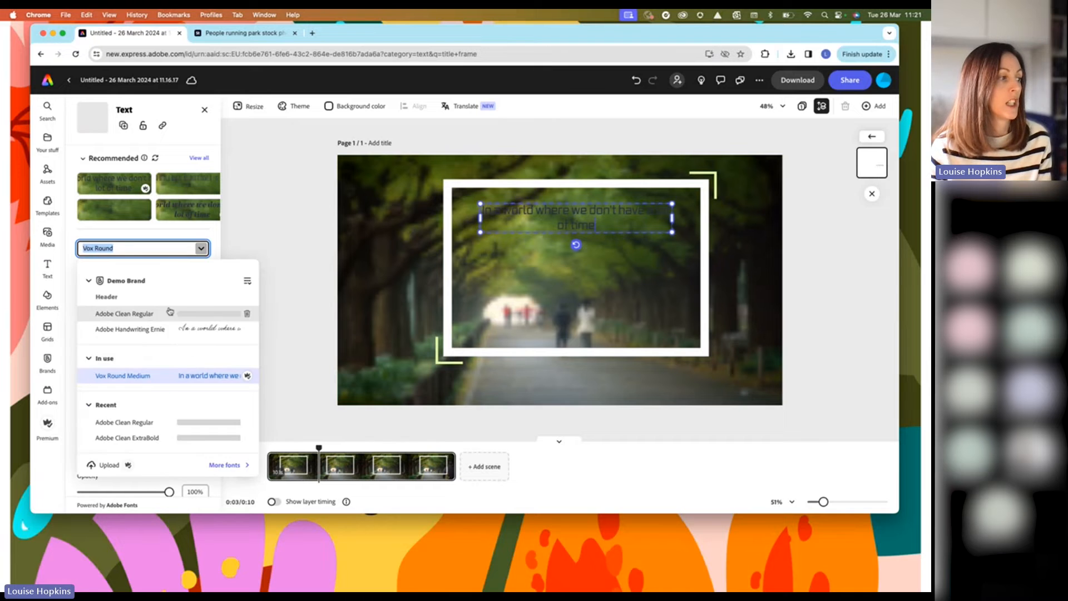
click(146, 315)
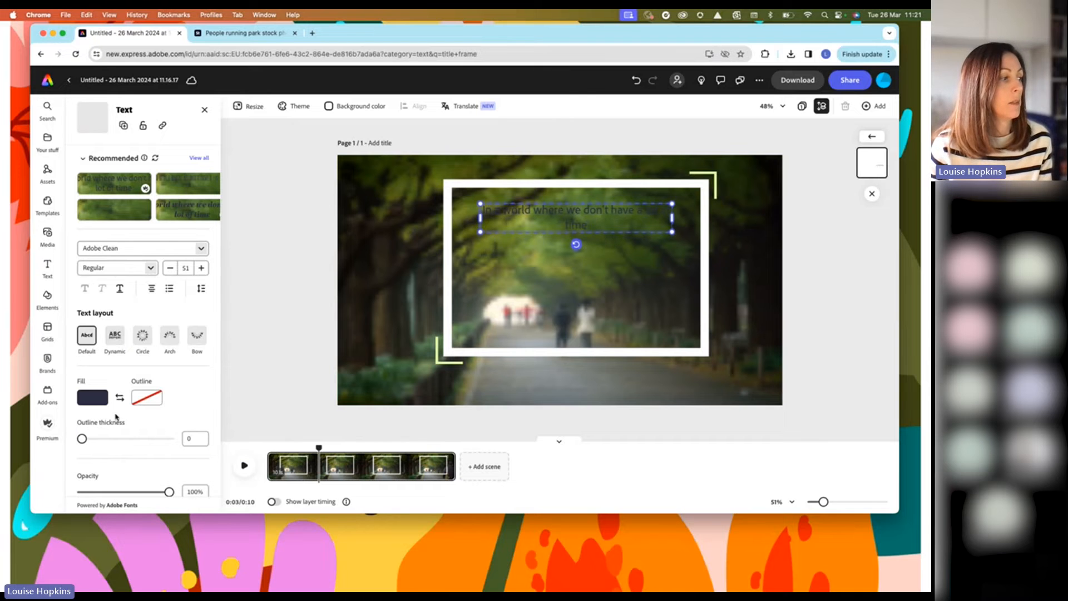
click(101, 403)
click(148, 332)
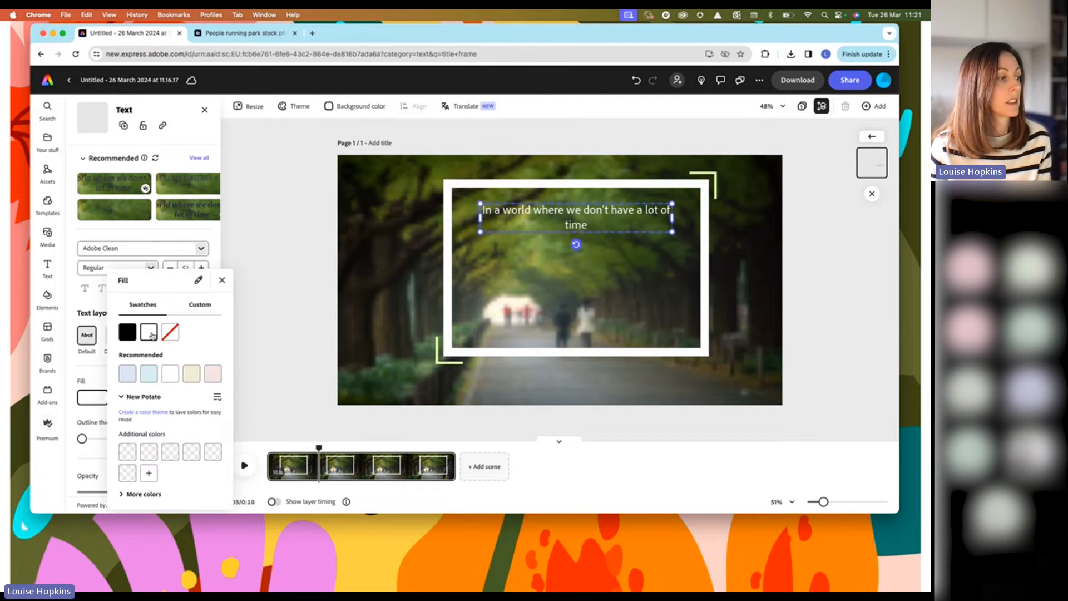
click(93, 368)
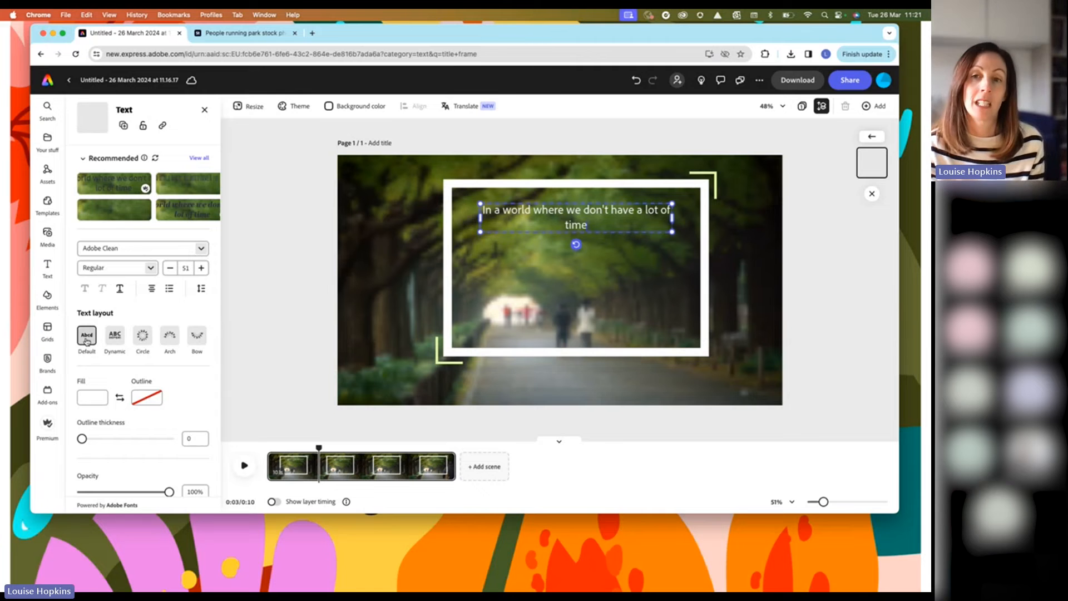
Try the Circle, Arch and Bow text layouts on the sentence
click(143, 338)
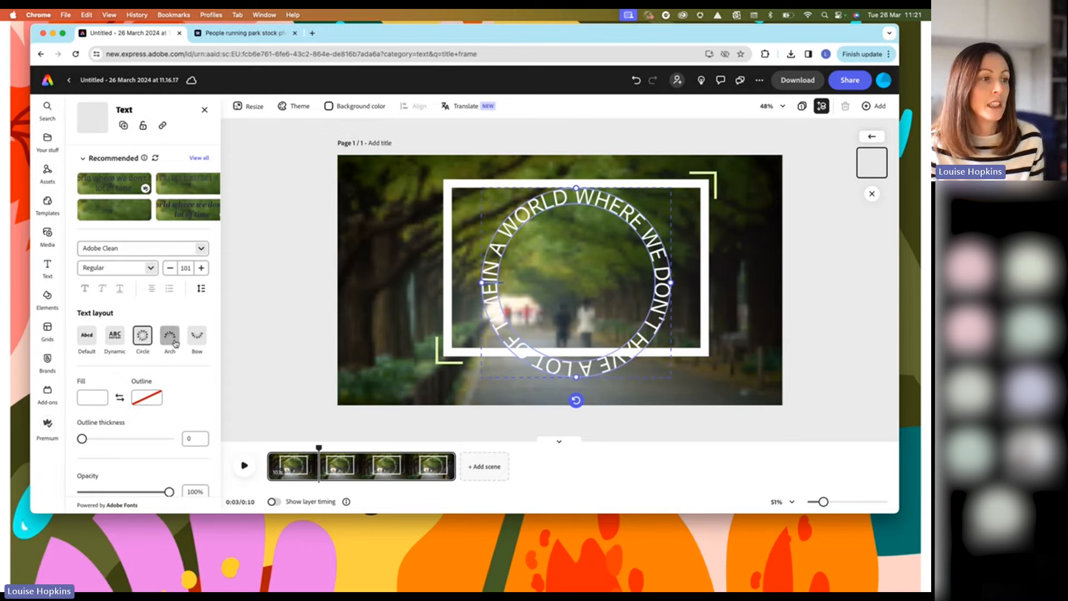
click(170, 336)
click(199, 341)
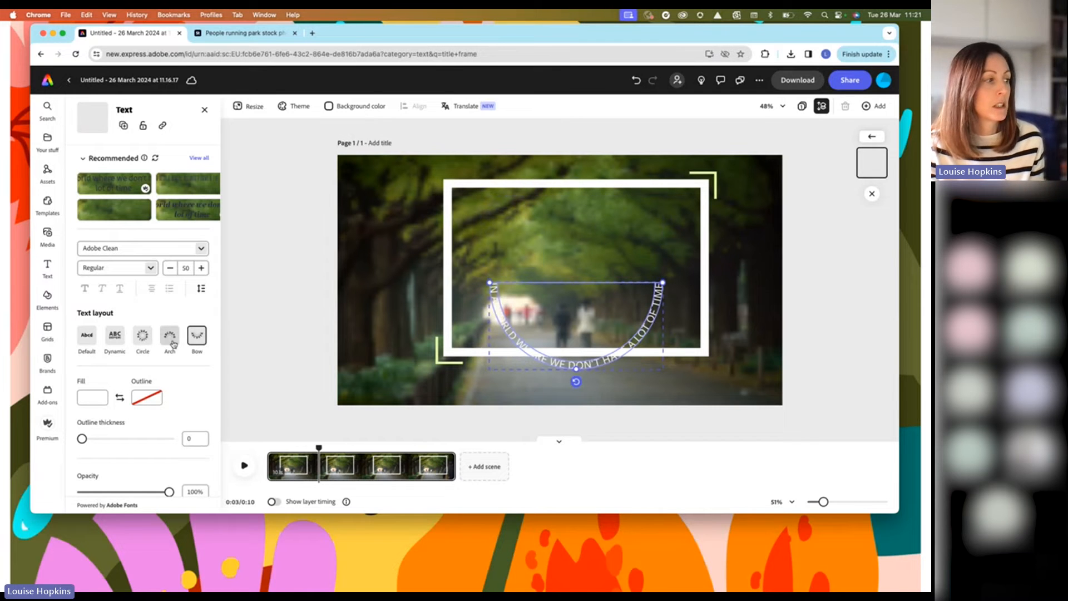
click(170, 336)
click(143, 337)
Apply the Dynamic text layout to the sentence, resize it to fit inside the white frame and centre it there
click(115, 340)
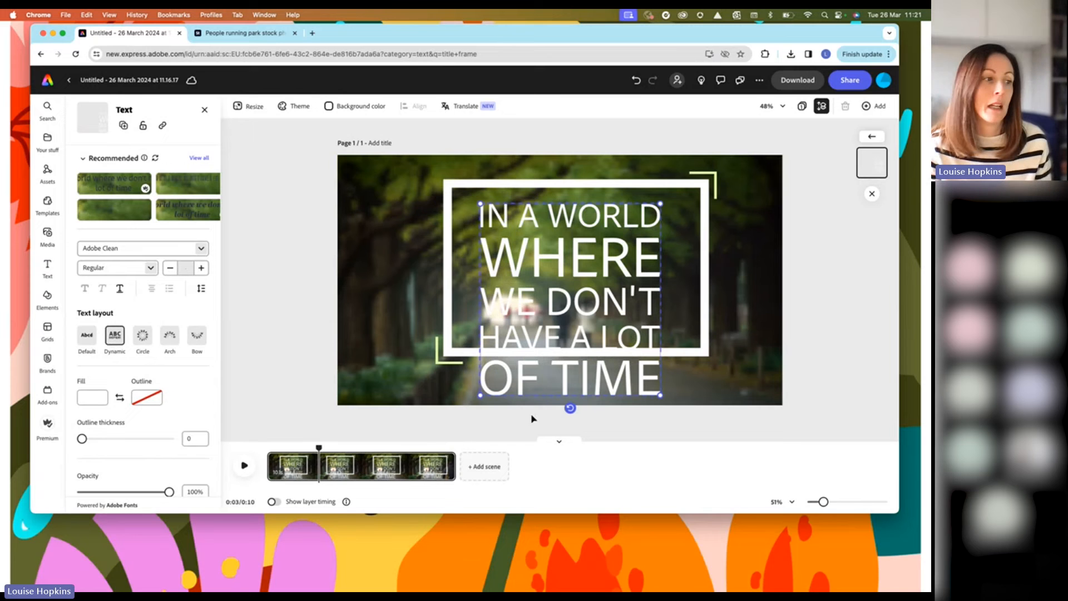
drag(660, 395, 673, 336)
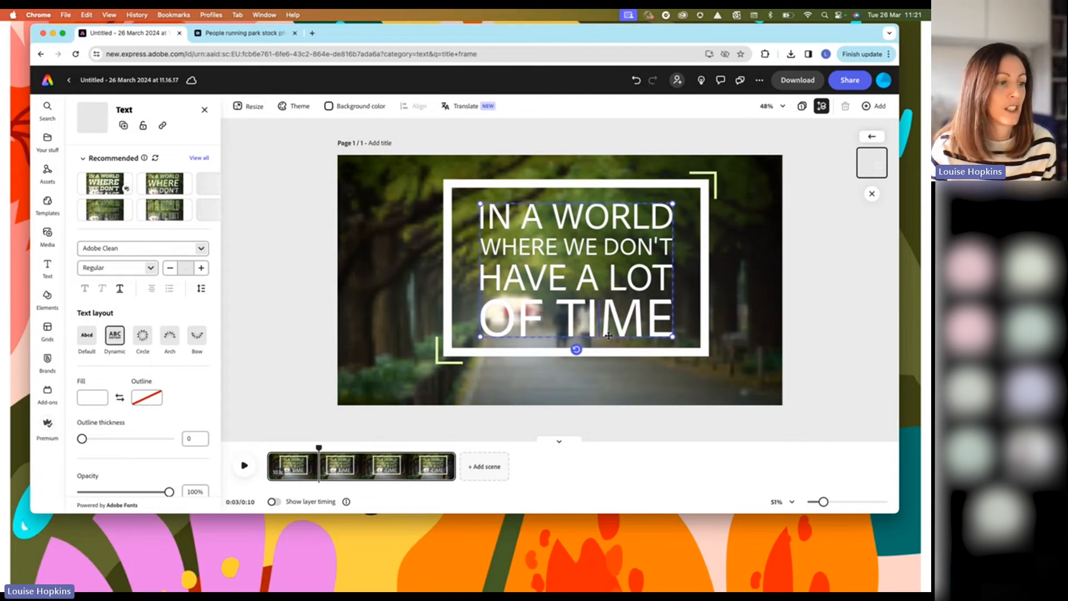
drag(609, 337, 610, 335)
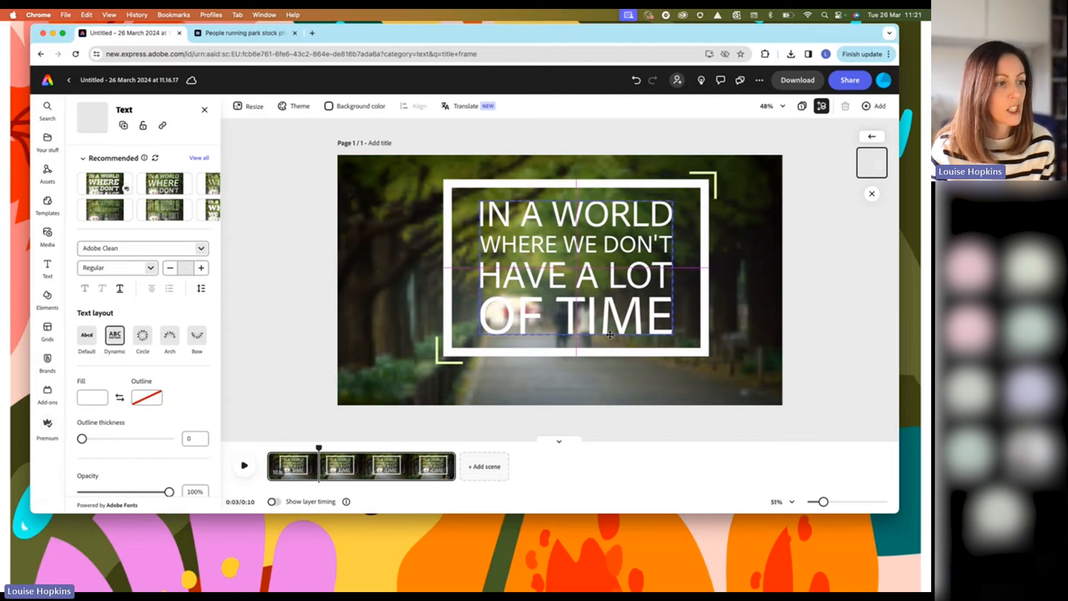
Group the sentence, the white frame and both corner brackets into one title object
drag(803, 369, 383, 167)
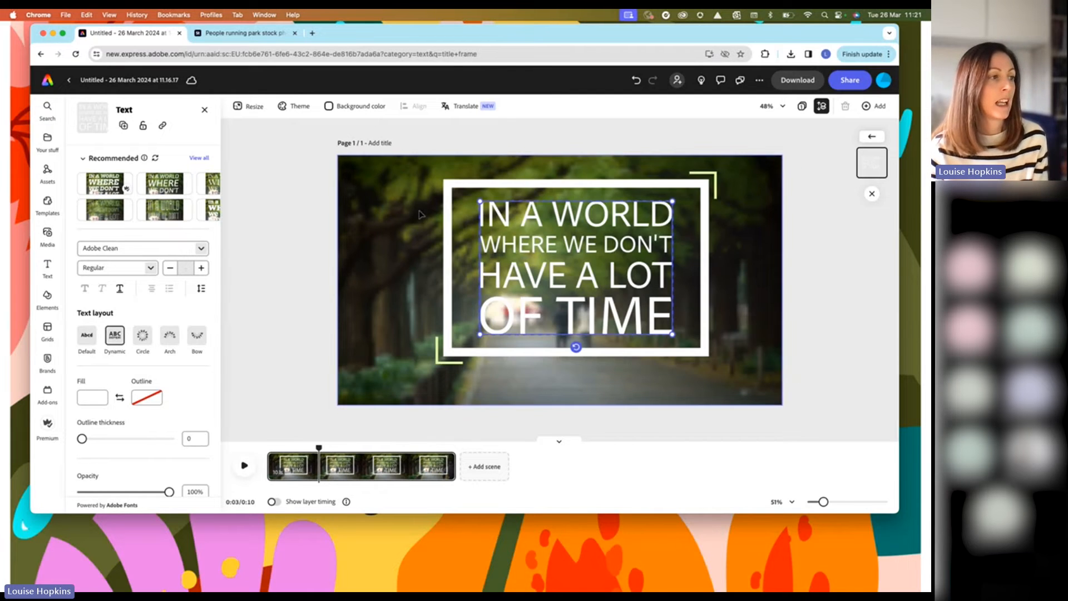
click(455, 208)
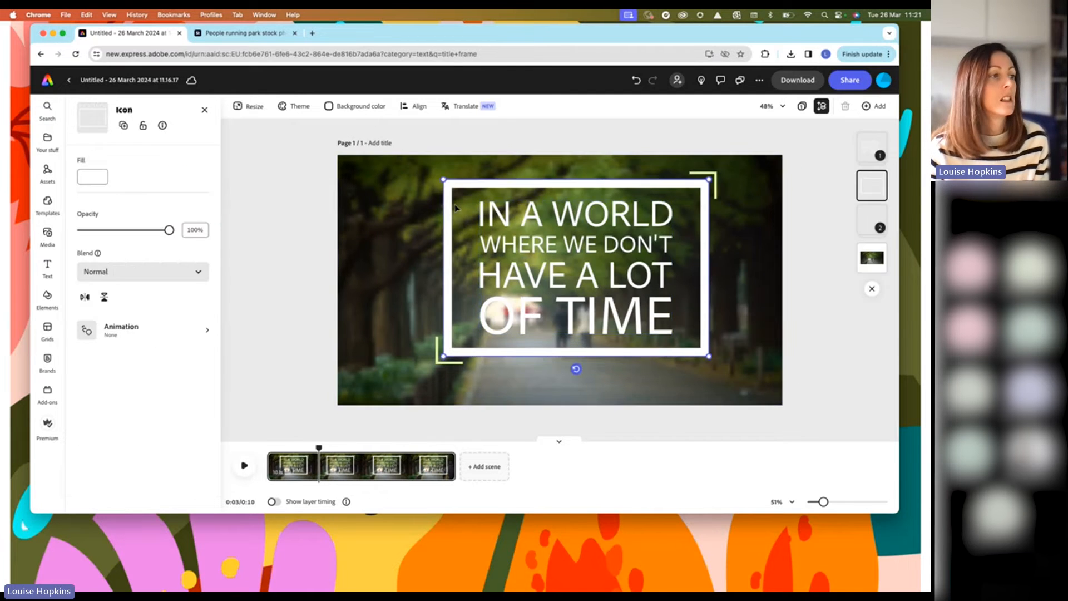
shift+click(437, 365)
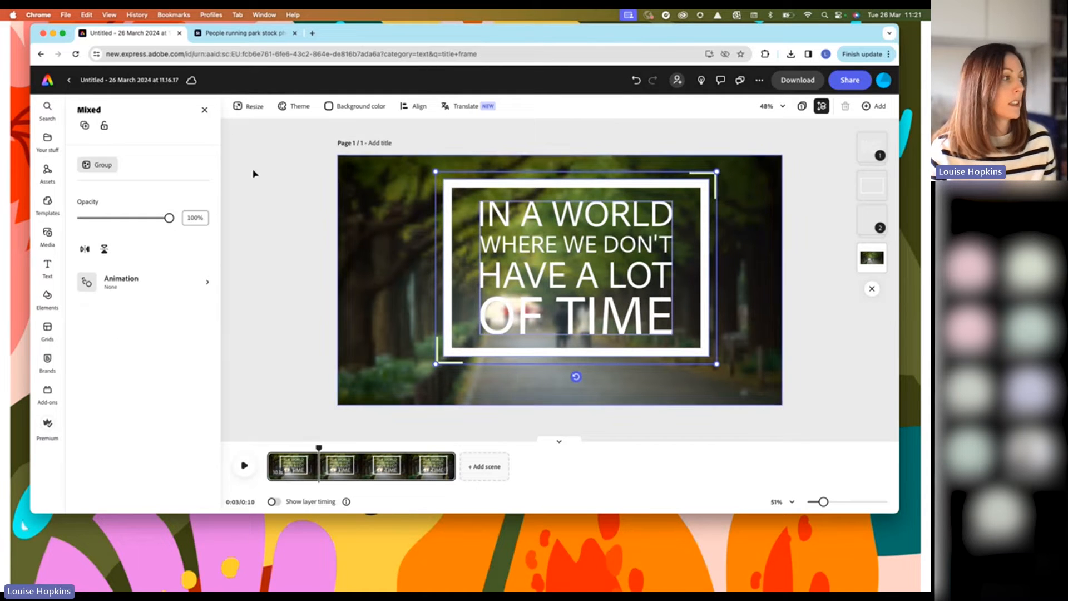
click(100, 166)
Shrink the title group to about two thirds of its size and place it near the top centre of the page, above the runners
mouse_move(548, 186)
mouse_down()
mouse_move(543, 195)
mouse_move(544, 168)
mouse_up()
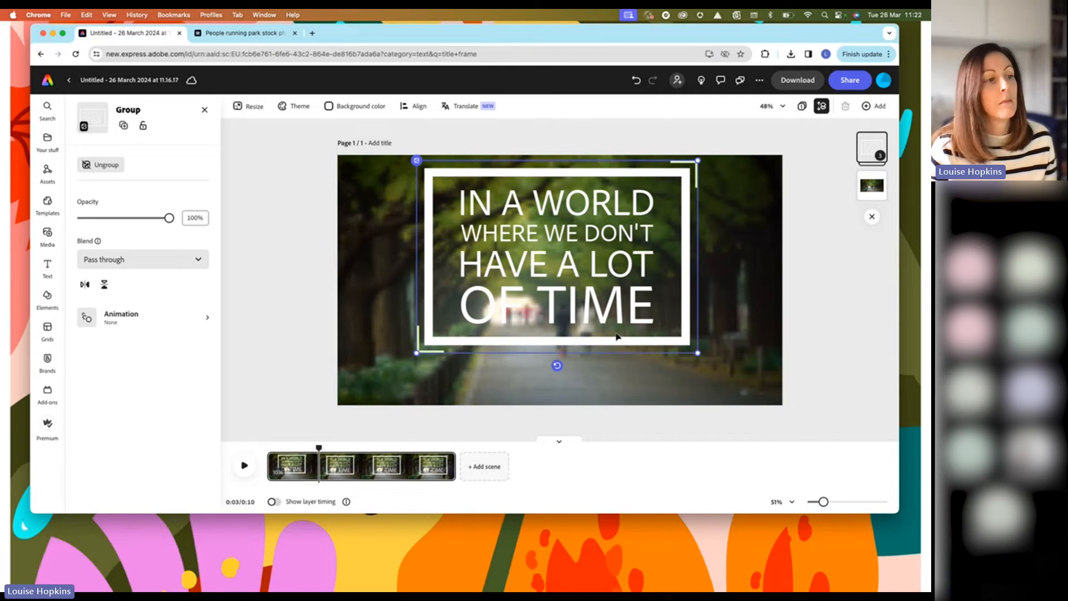
click(767, 369)
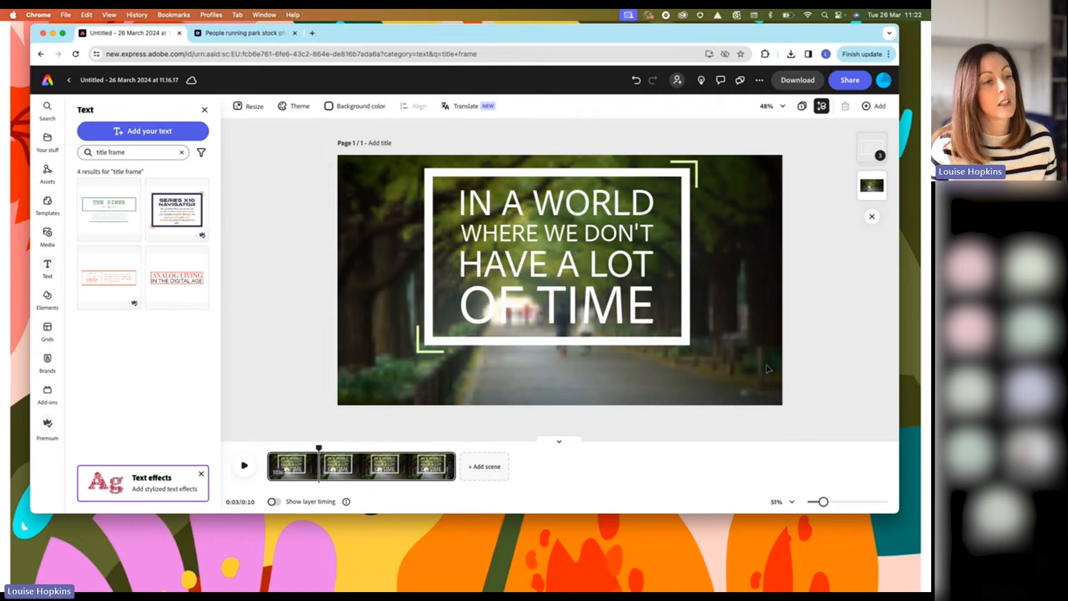
click(659, 349)
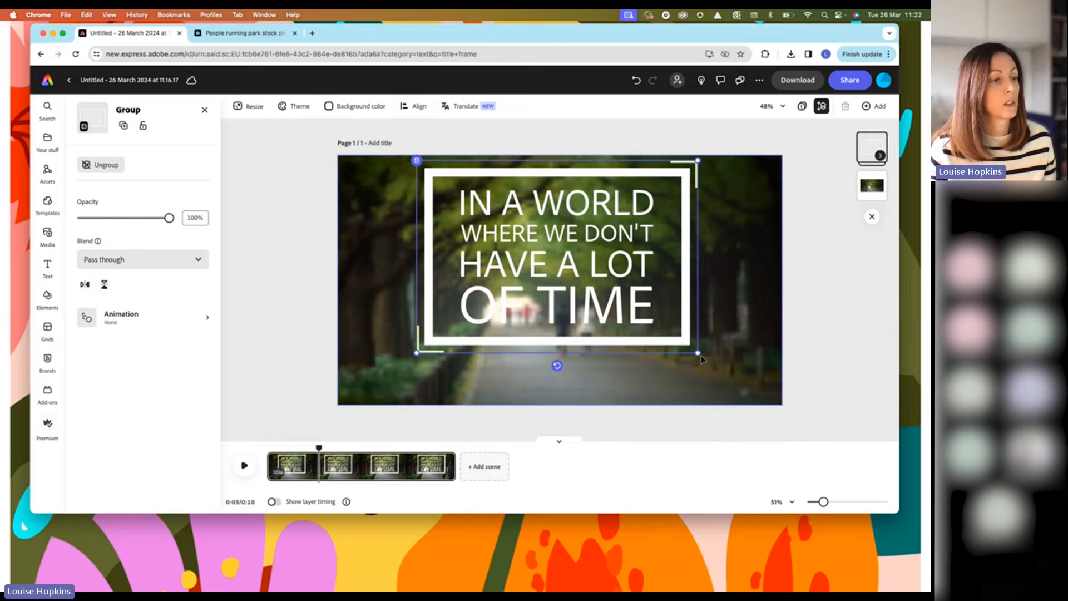
drag(697, 353, 601, 281)
drag(549, 244, 589, 238)
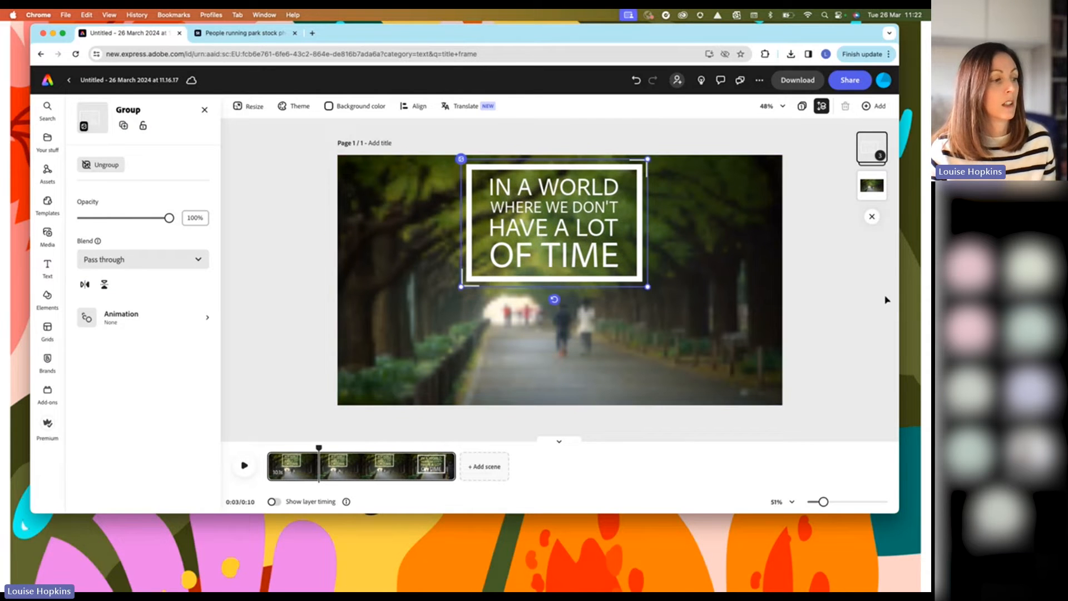
click(404, 421)
Play the scene from its beginning to preview it, and return the playhead to about 1.6 seconds
drag(319, 448, 267, 431)
click(243, 466)
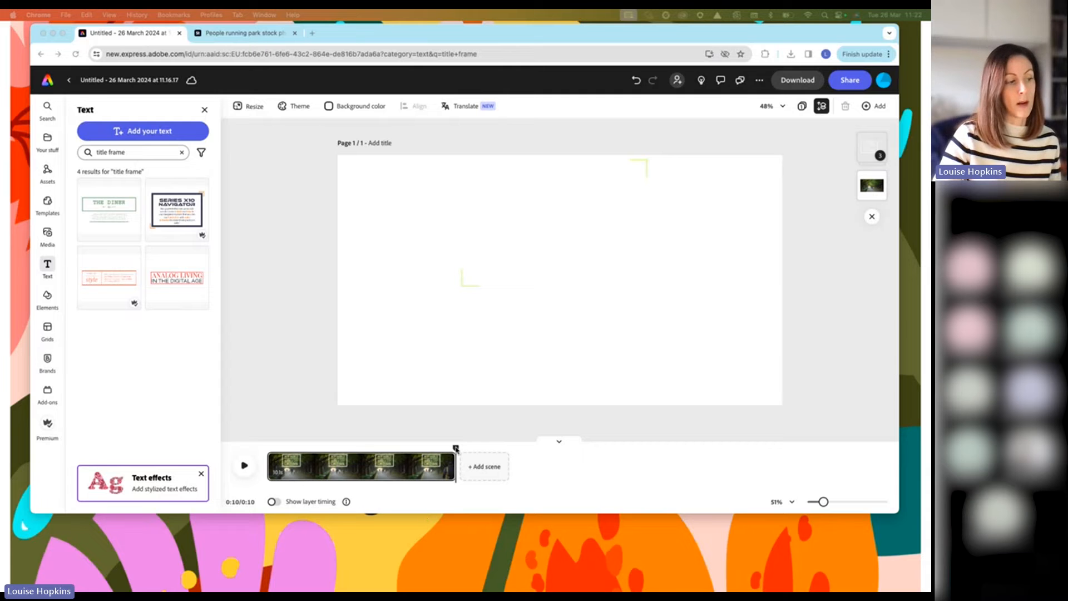
drag(455, 446, 297, 447)
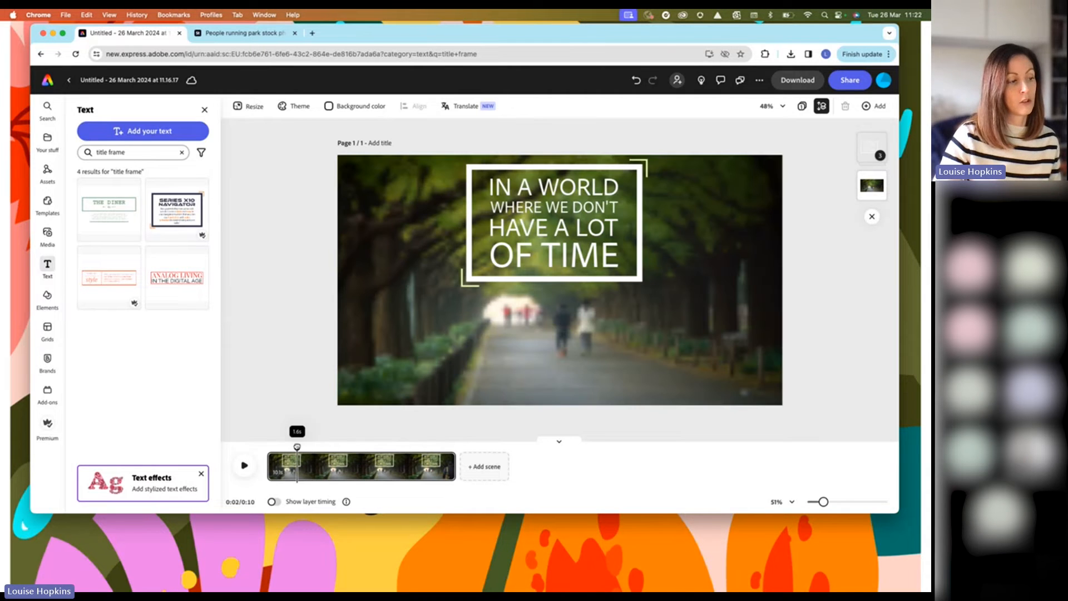
Centre the title group horizontally on the page and give it a Fade entrance animation
click(569, 273)
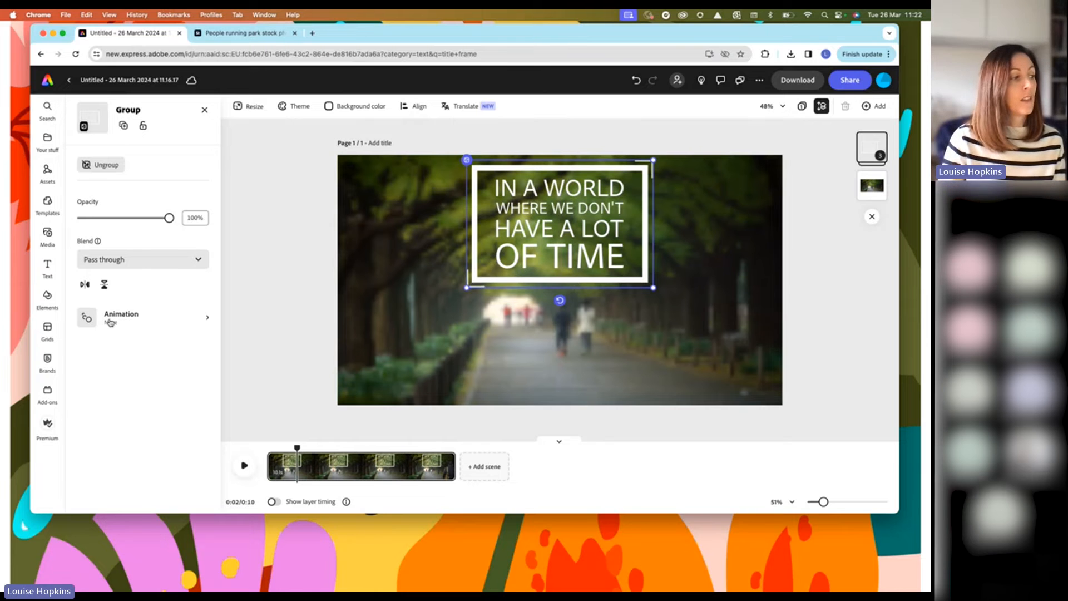
click(133, 321)
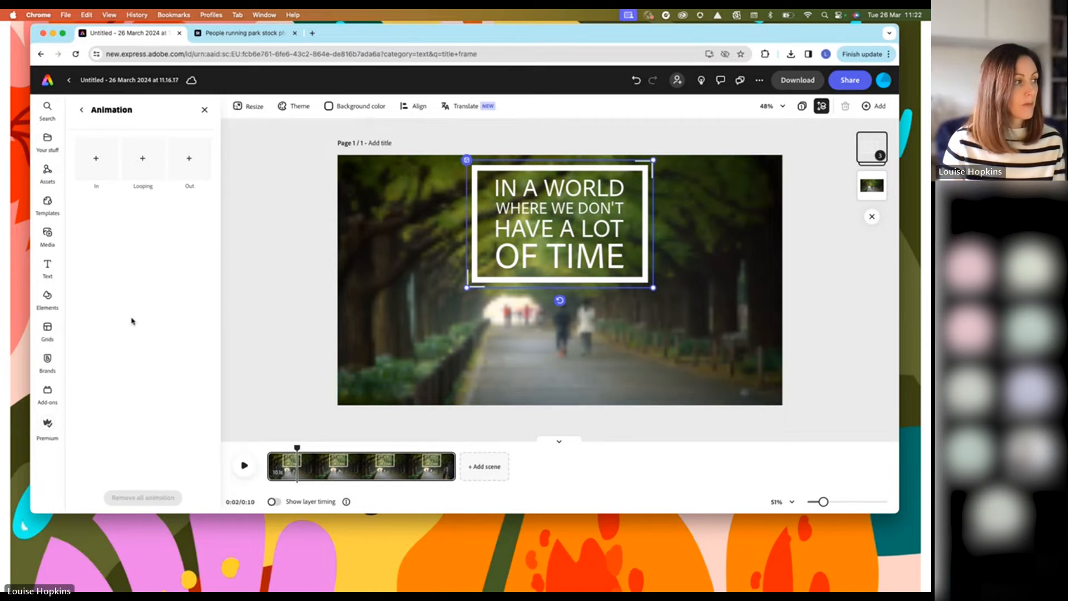
click(102, 166)
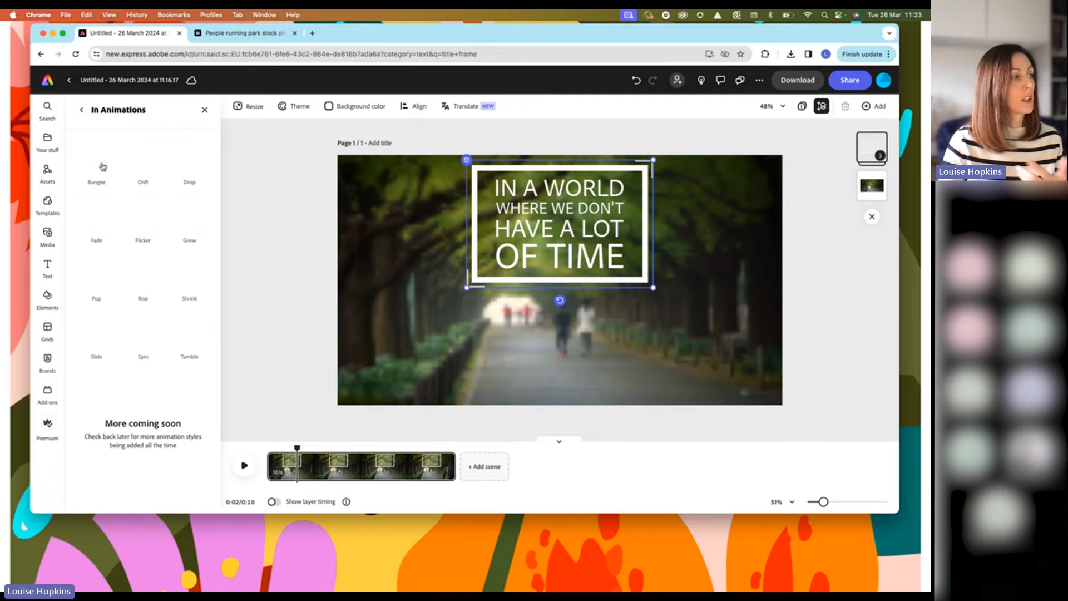
click(103, 222)
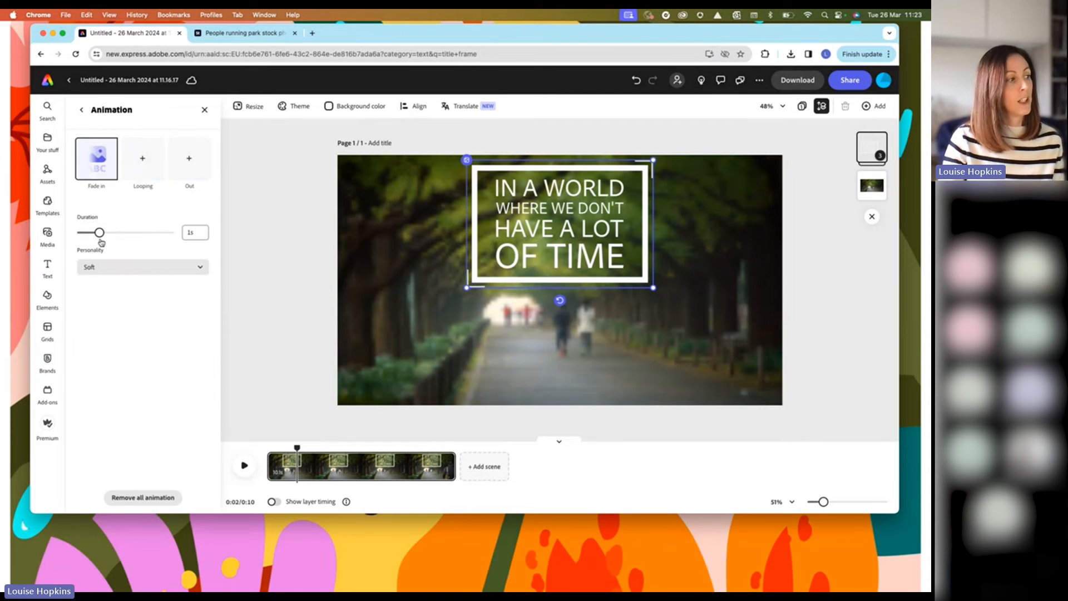
Set the title's fade-in duration to 1.4 s and play the scene to preview the entrance
click(108, 268)
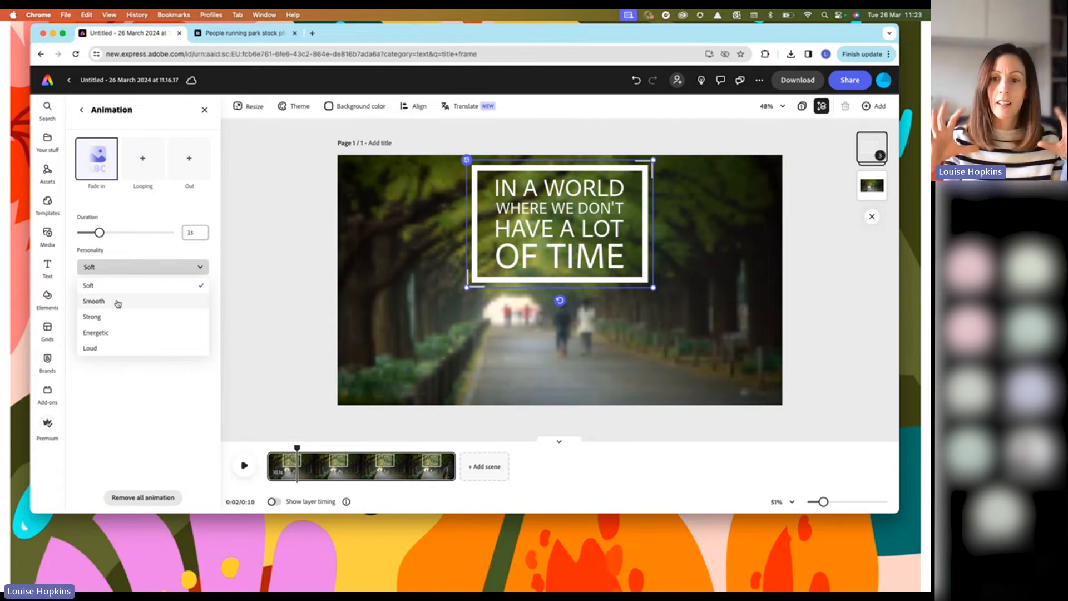
click(110, 214)
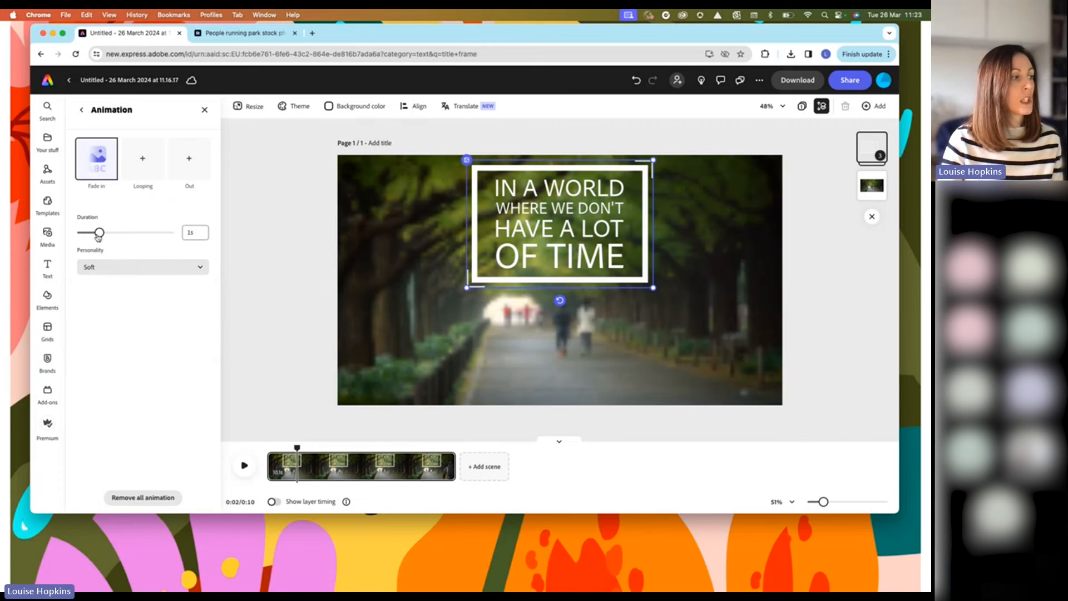
drag(99, 234, 109, 234)
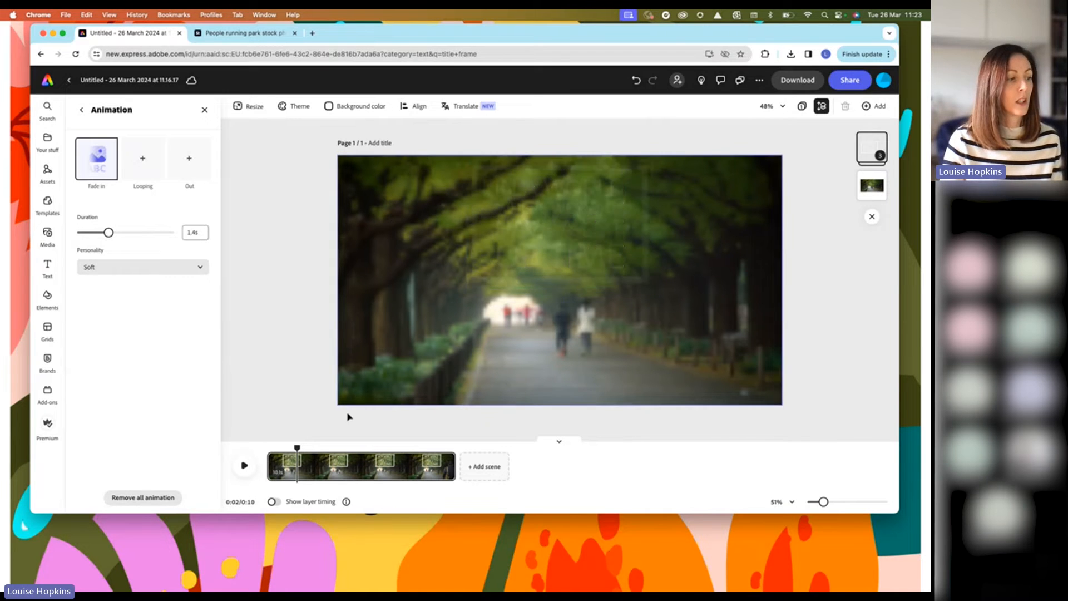
click(244, 466)
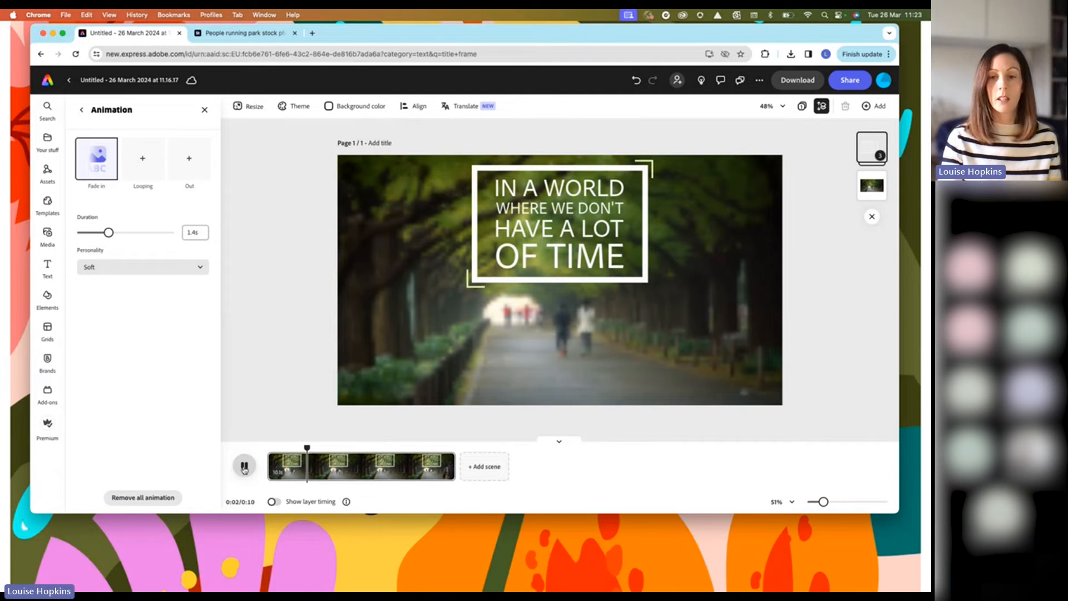
click(244, 466)
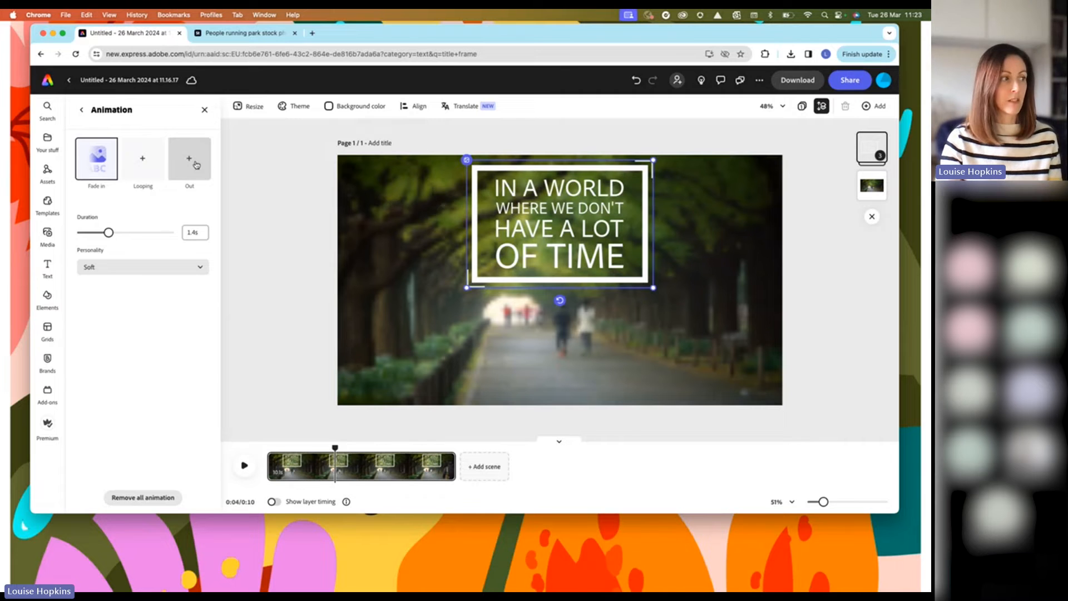
Add a Fade exit animation lasting 1.32 s to the title group and play the scene to preview it
click(195, 165)
click(97, 232)
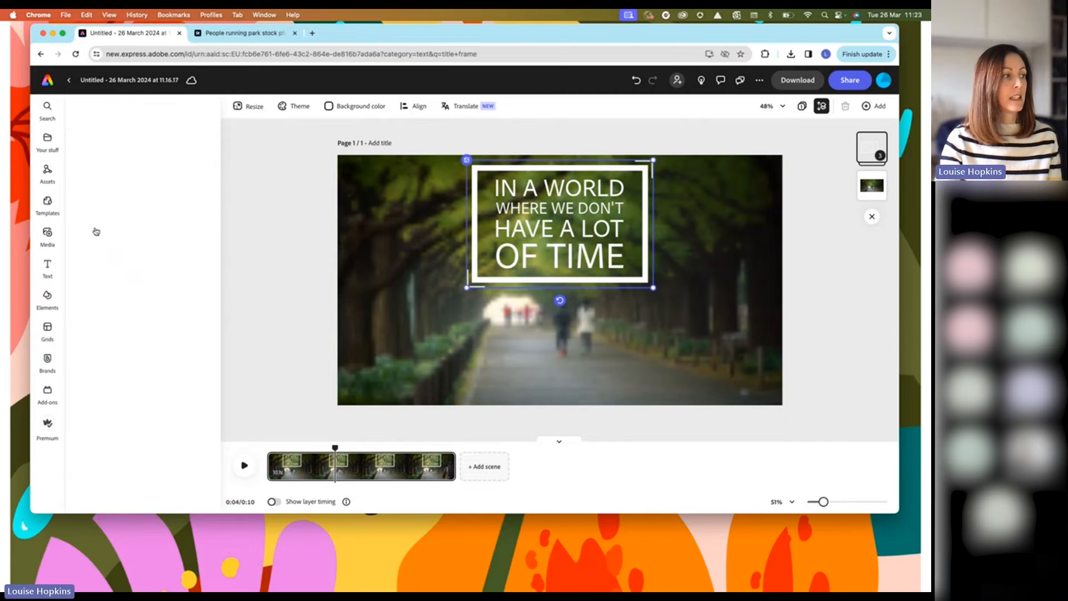
drag(102, 235, 106, 233)
click(241, 470)
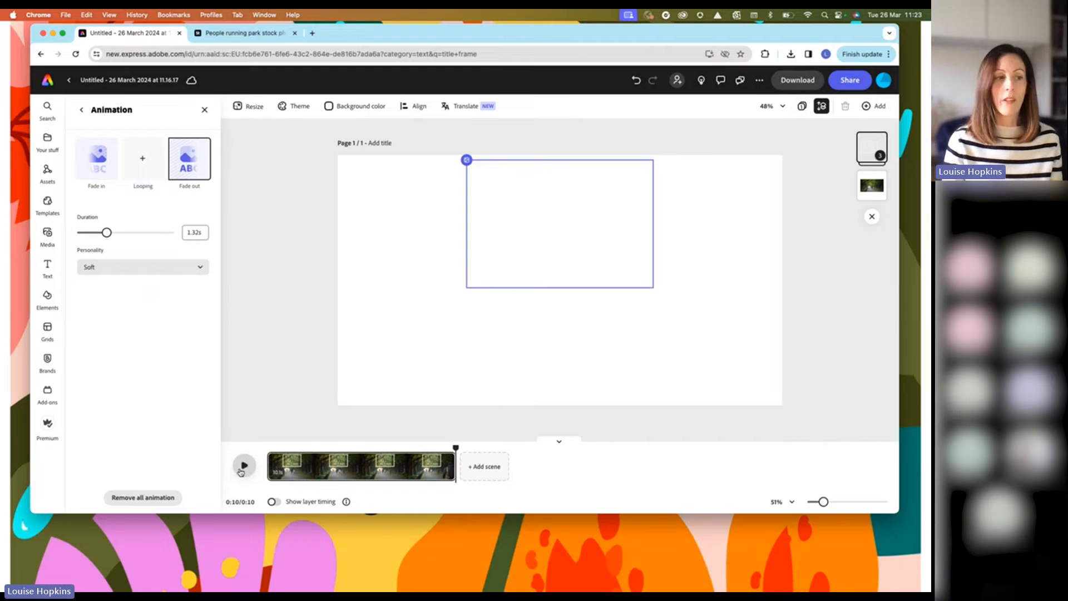
Show layer timing and trim the title group so it starts at about 2 s and ends at about 8 s
drag(455, 448, 269, 448)
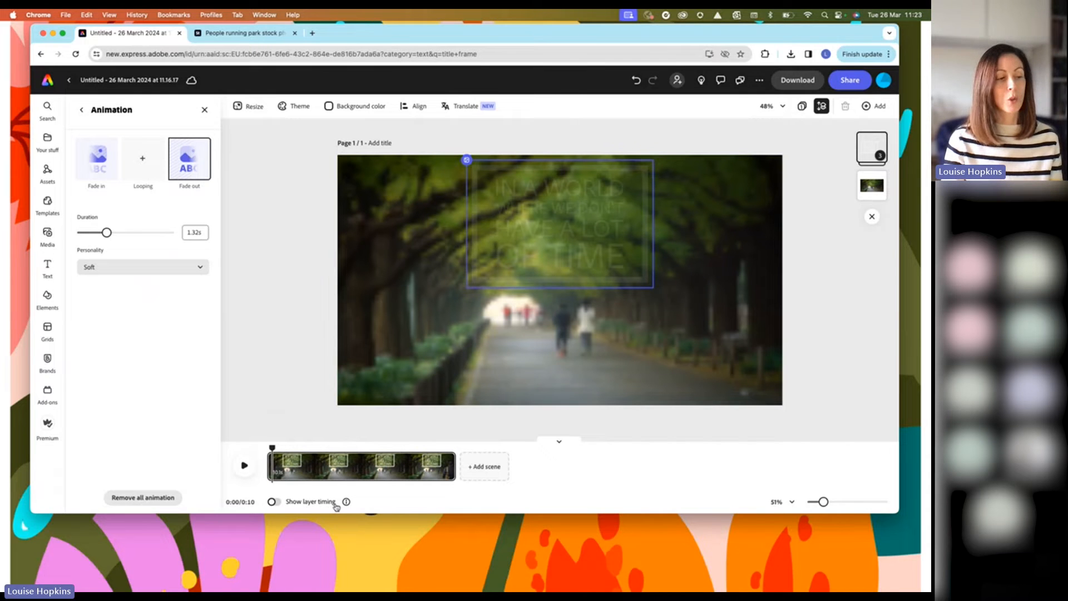
click(278, 502)
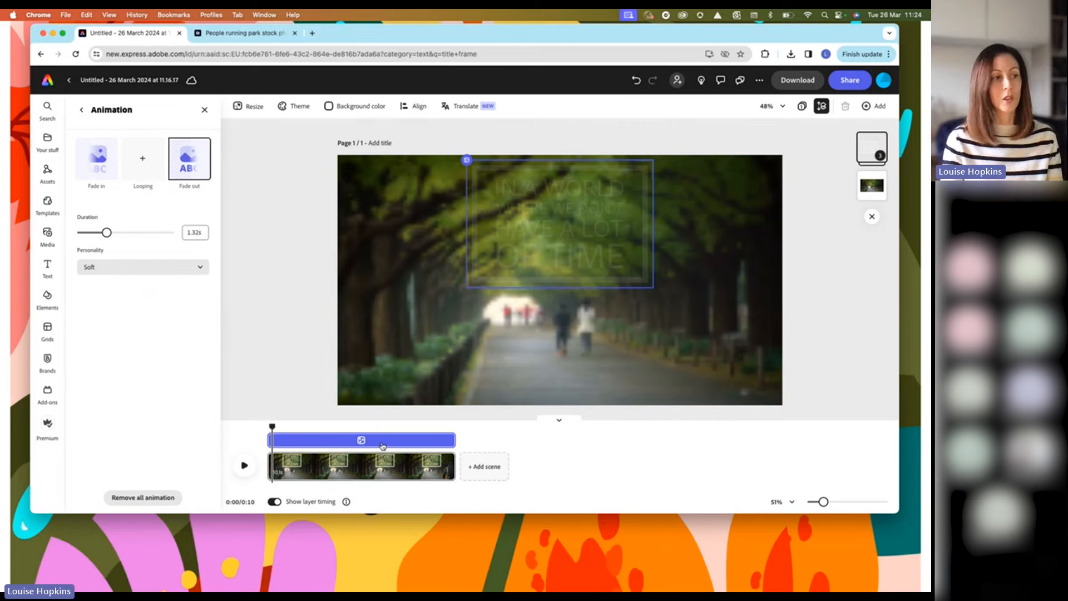
click(276, 443)
drag(272, 440, 301, 440)
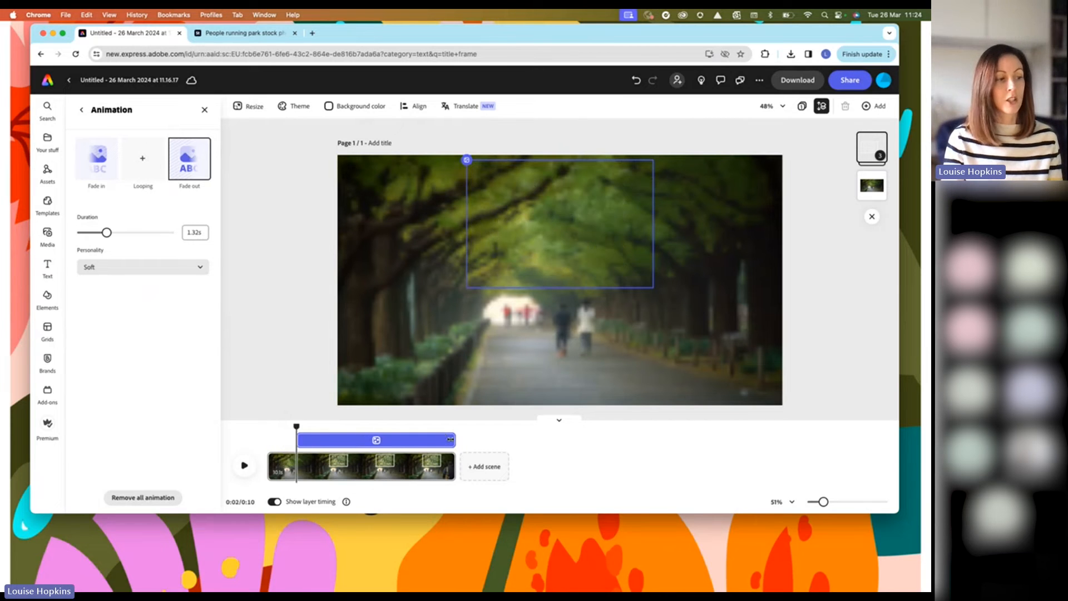
drag(454, 440, 410, 441)
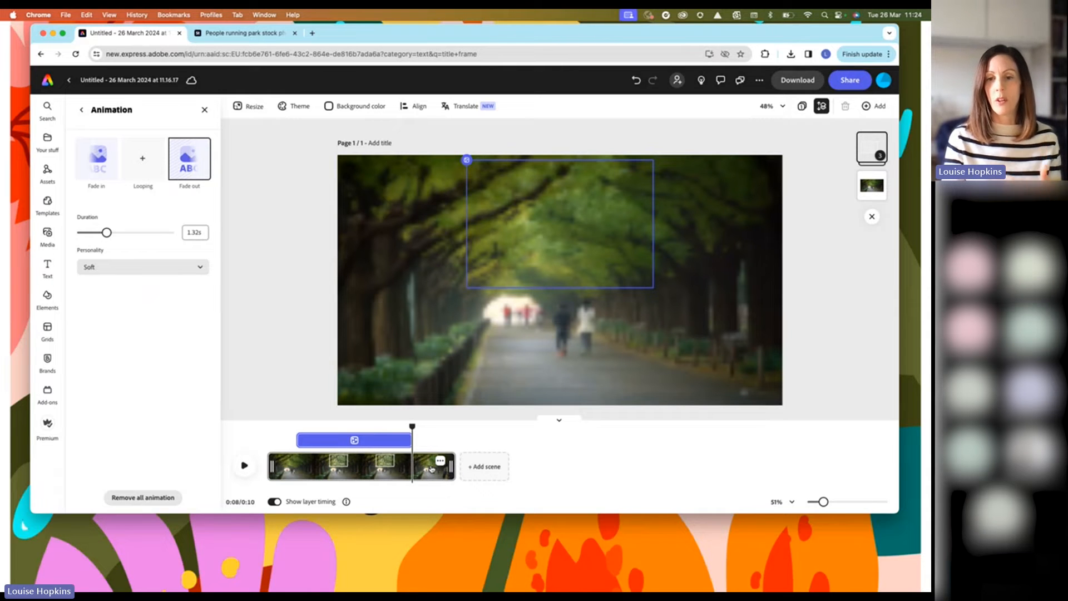
Play the scene from its beginning to preview the title timing, and return the playhead to about 9 s
drag(411, 427, 271, 430)
click(244, 465)
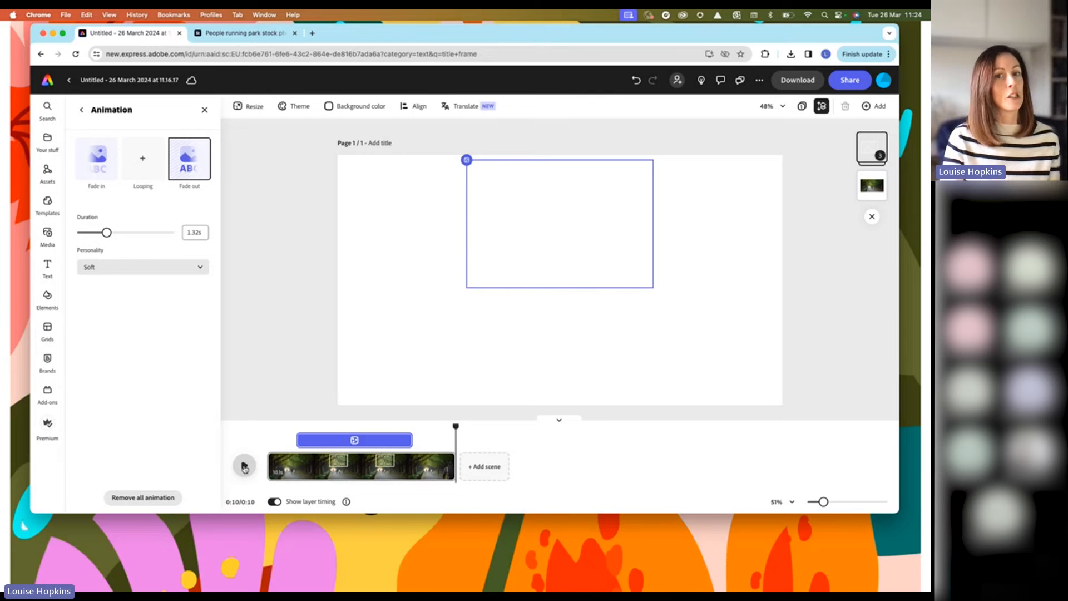
drag(456, 427, 430, 427)
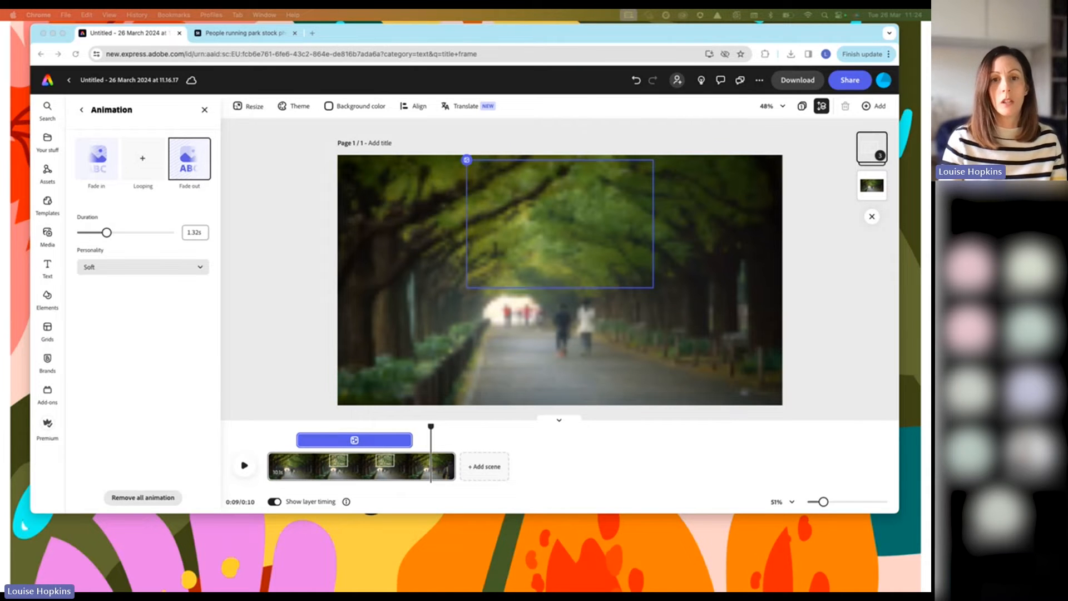
drag(890, 339, 535, 327)
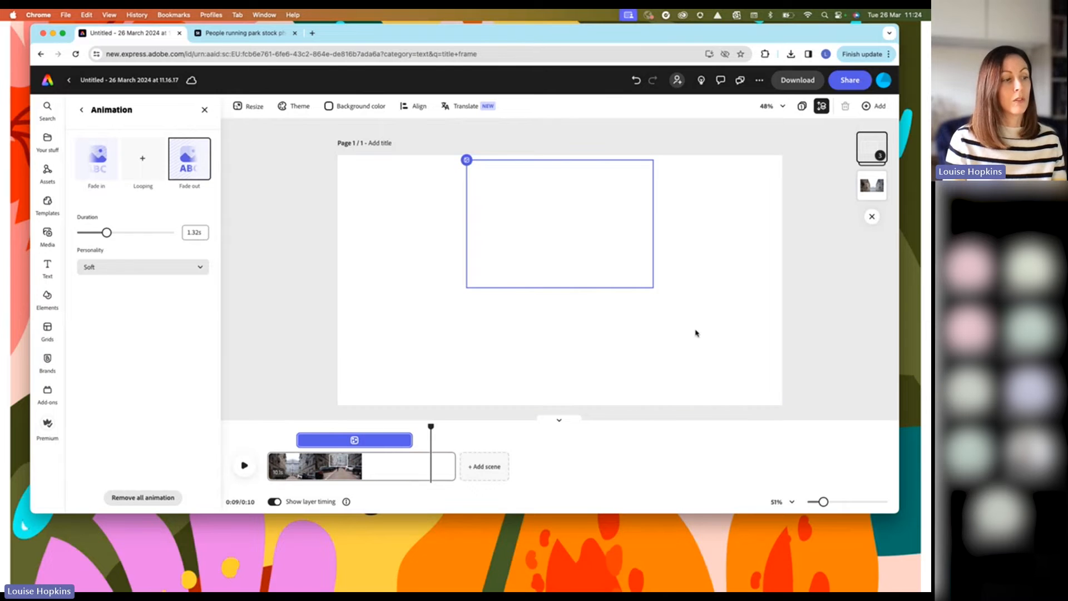
click(517, 249)
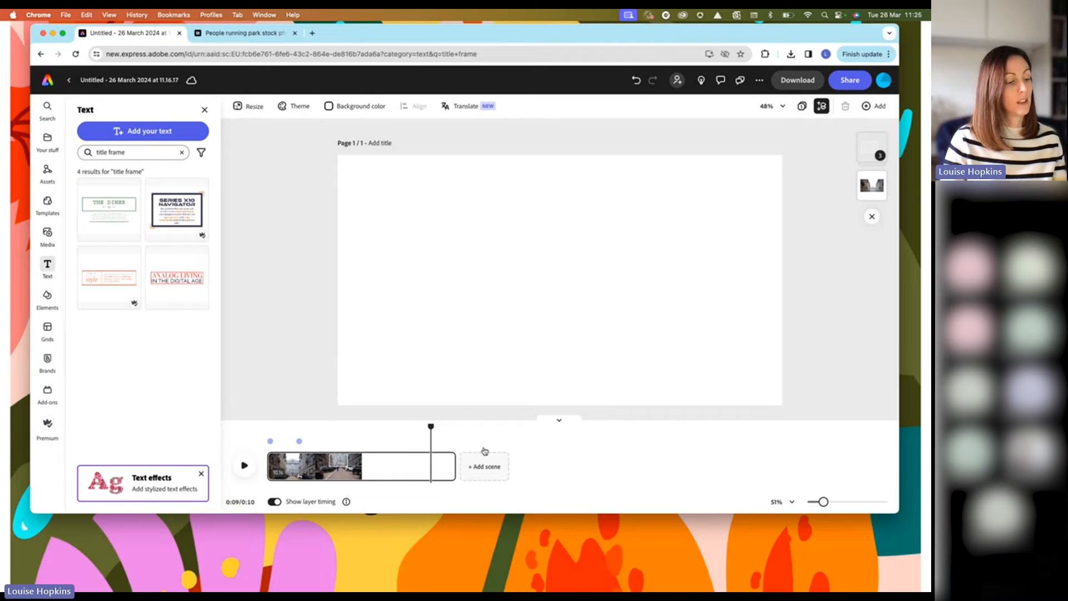
click(636, 80)
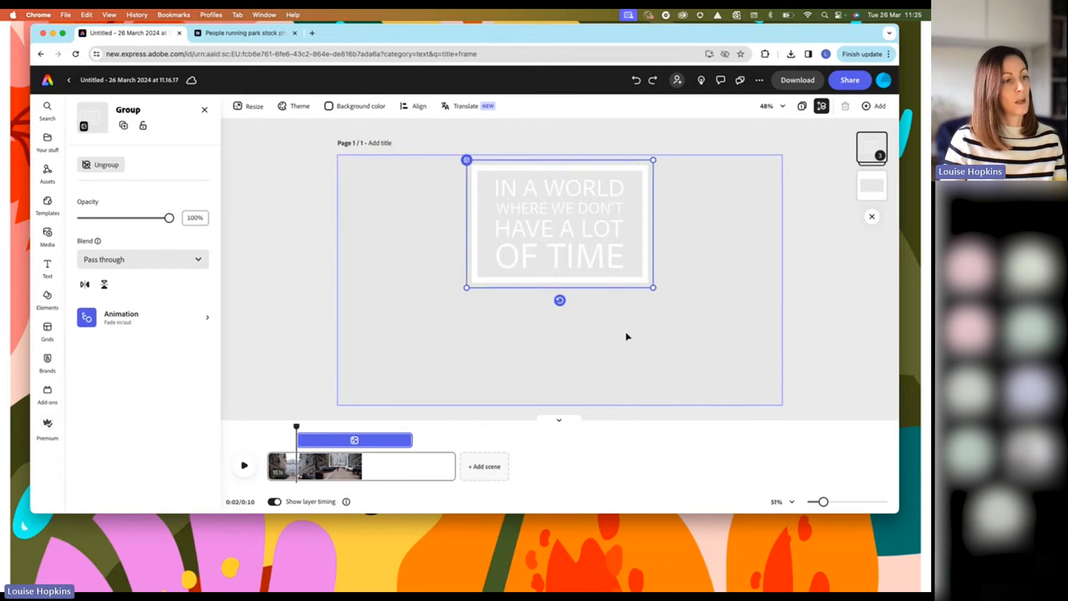
click(831, 337)
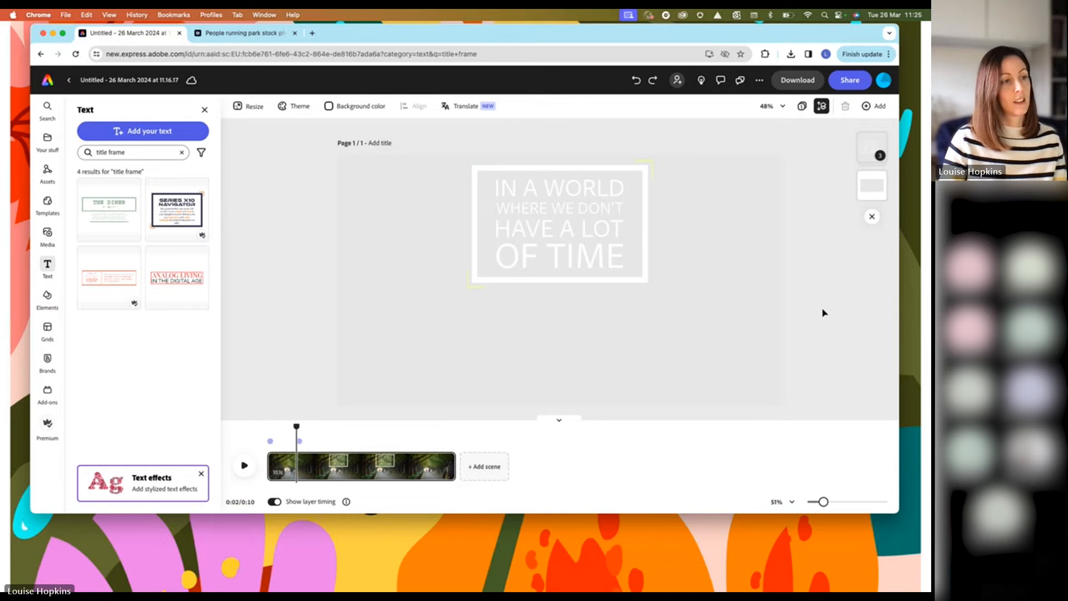
click(722, 315)
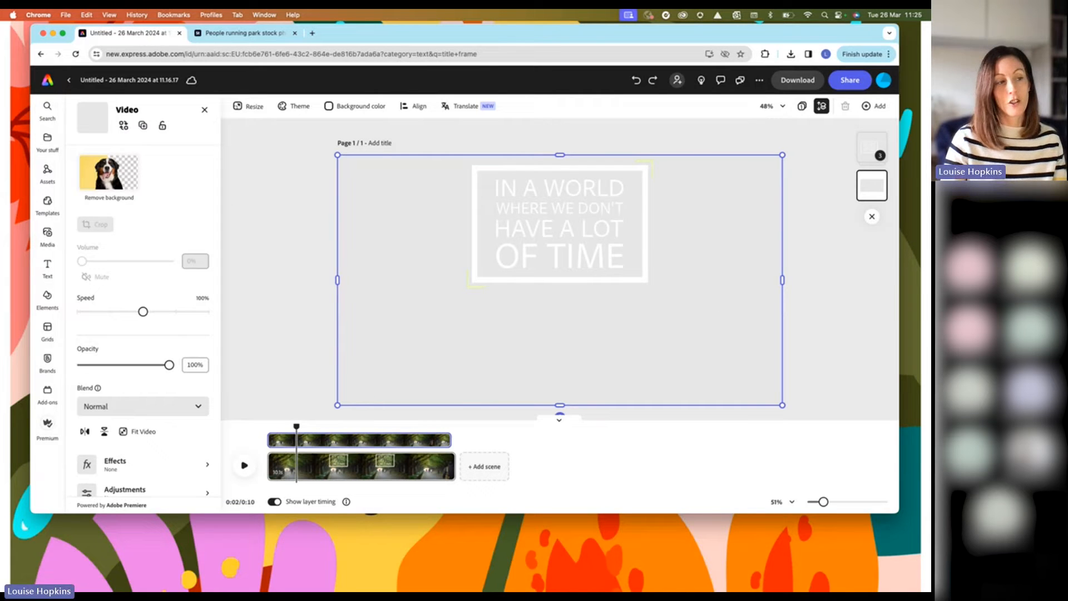
drag(923, 378, 873, 379)
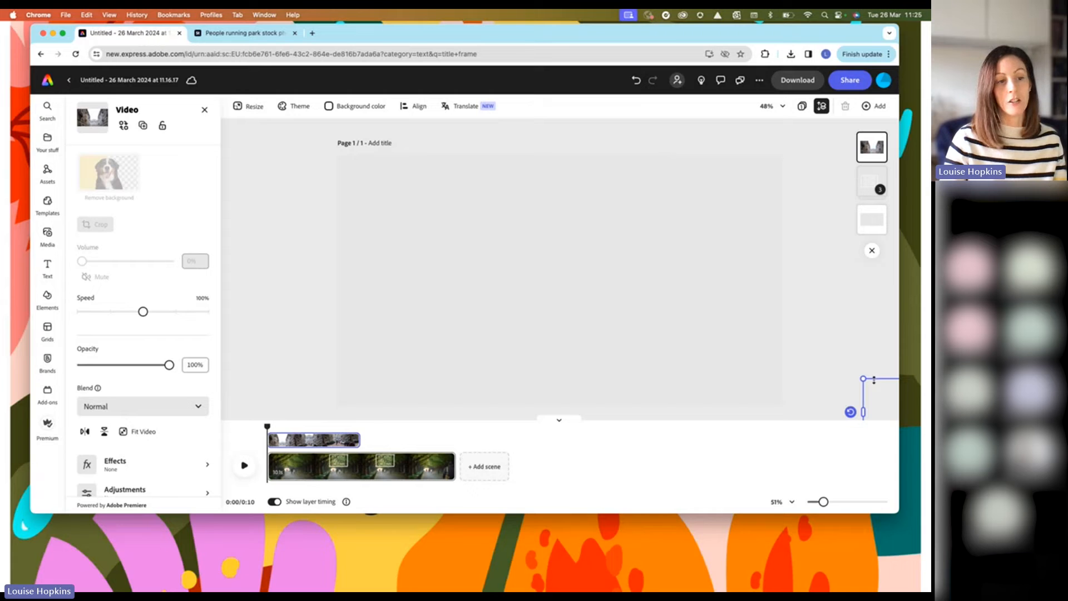
drag(862, 401, 784, 352)
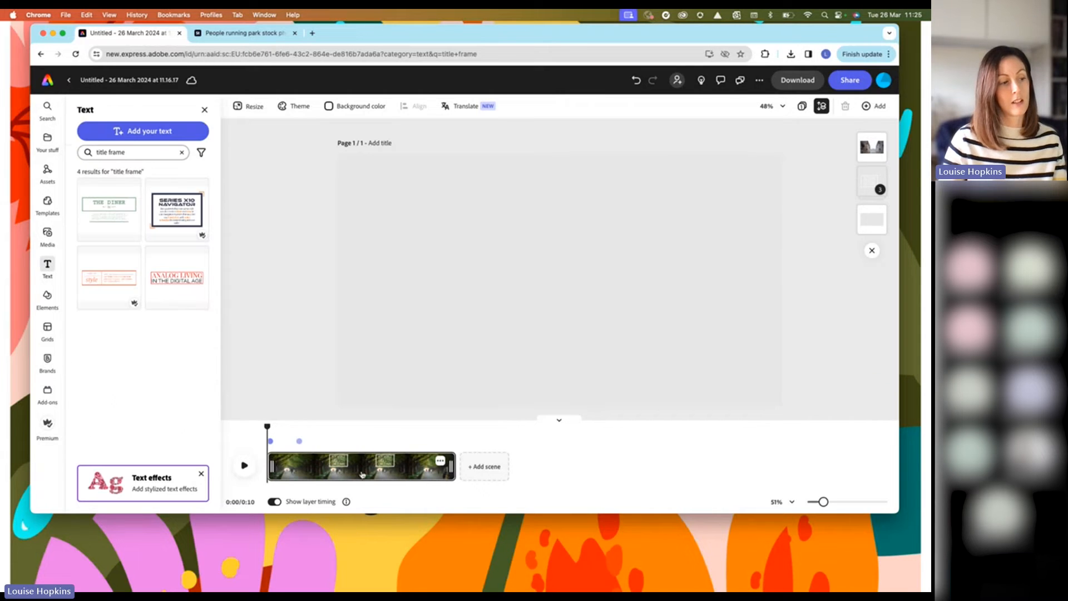
Add the clip 2. City .mov as a new scene after the park scene and play the video from about 8 s
click(485, 468)
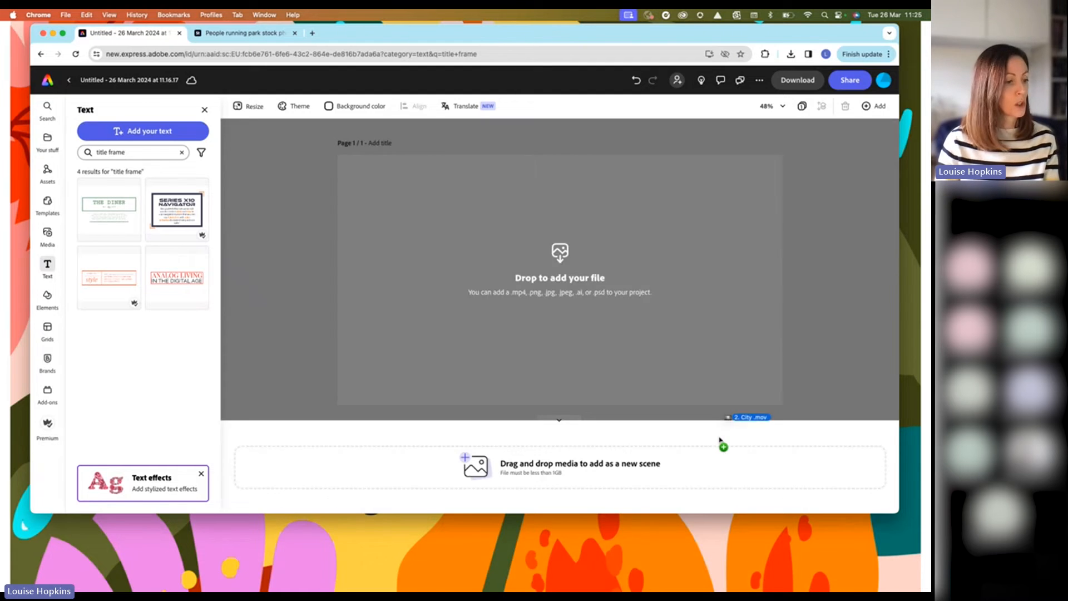
drag(719, 440, 541, 389)
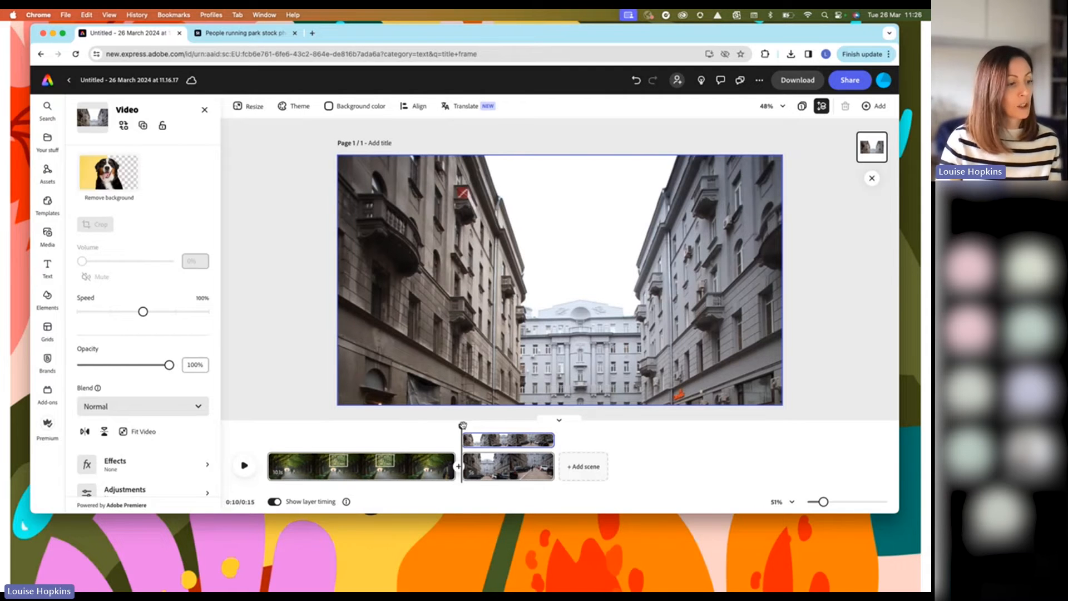
drag(461, 426, 423, 428)
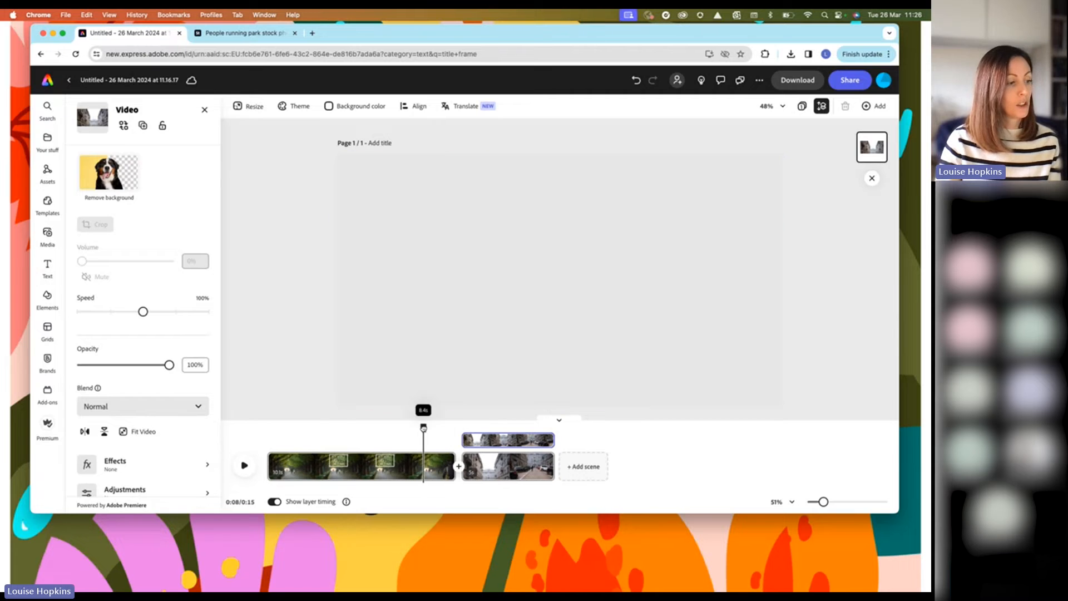
click(244, 465)
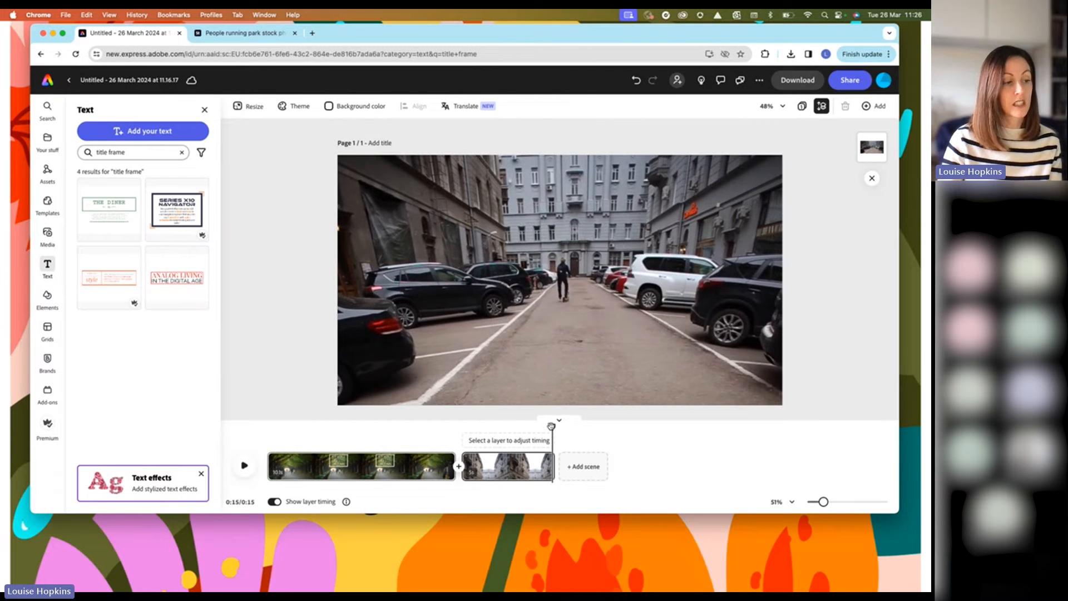
With the playhead at about 12 s in the city scene, add the text "Focus on what makes an impact"
drag(552, 427, 497, 427)
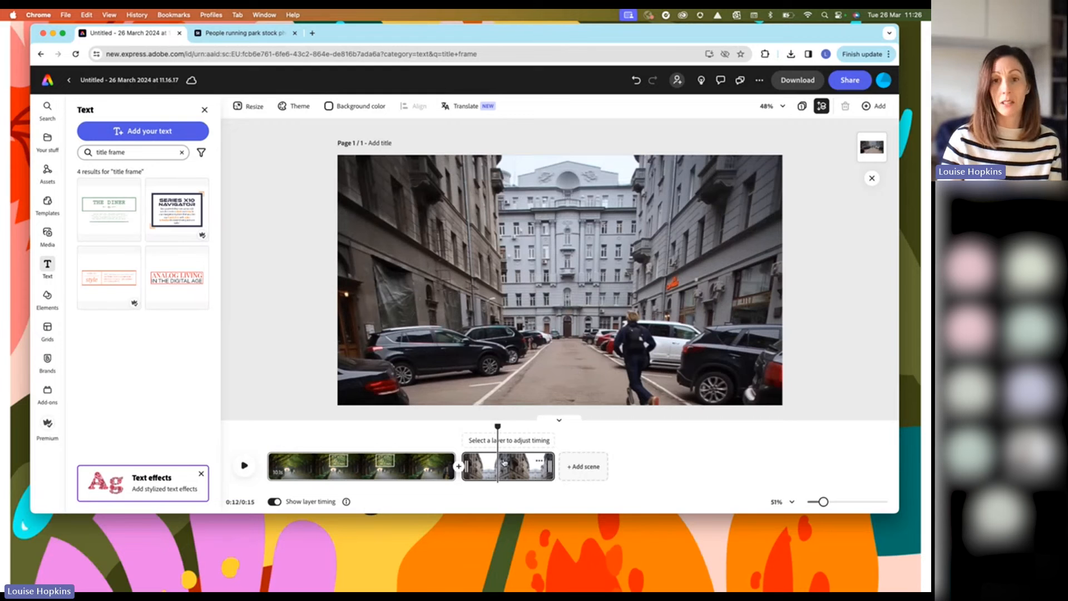
click(161, 131)
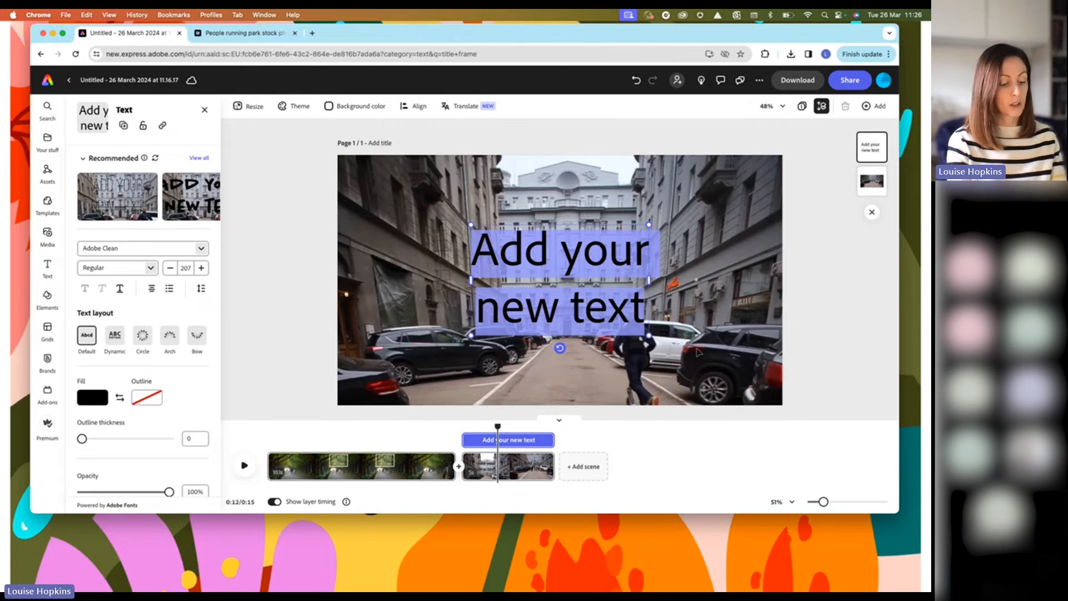
text(Focus)
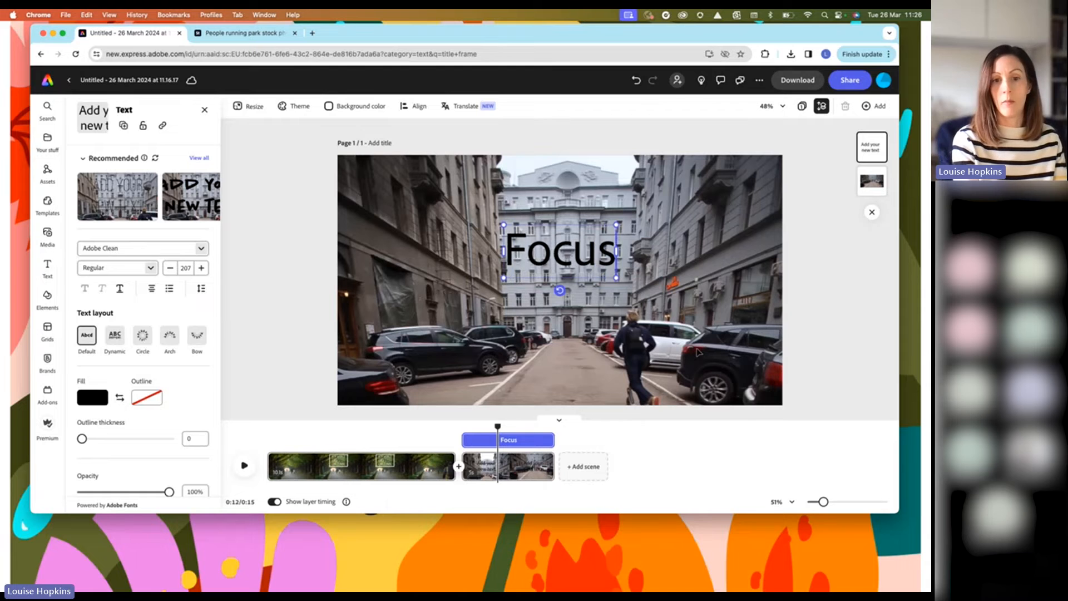
text( on wh)
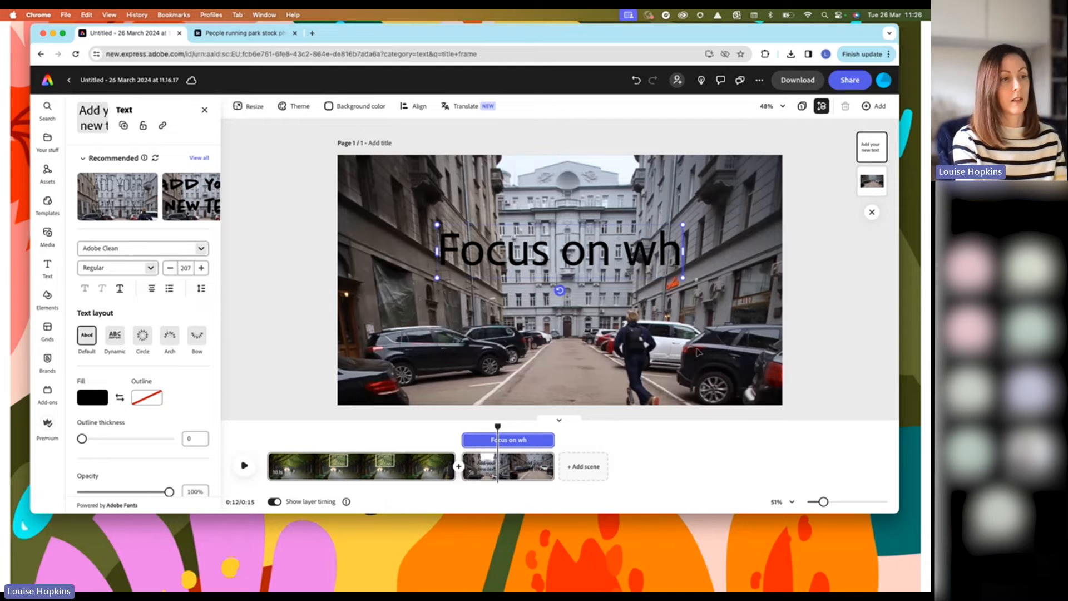
text(at makes an impact)
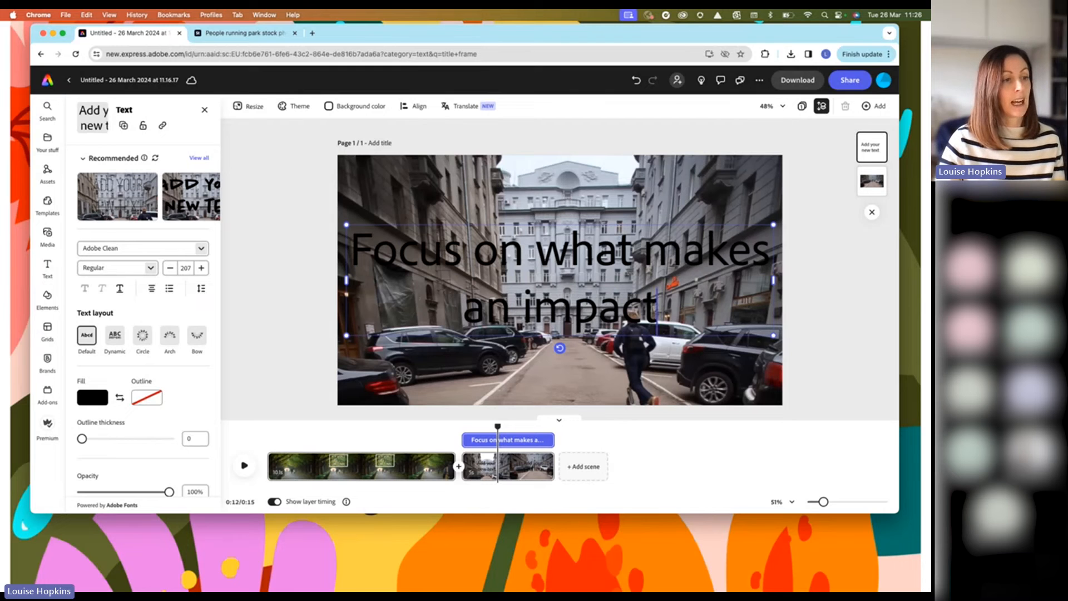
Apply the Dynamic layout to the city scene's text and resize it into a single line across the top of the page
drag(658, 312, 345, 261)
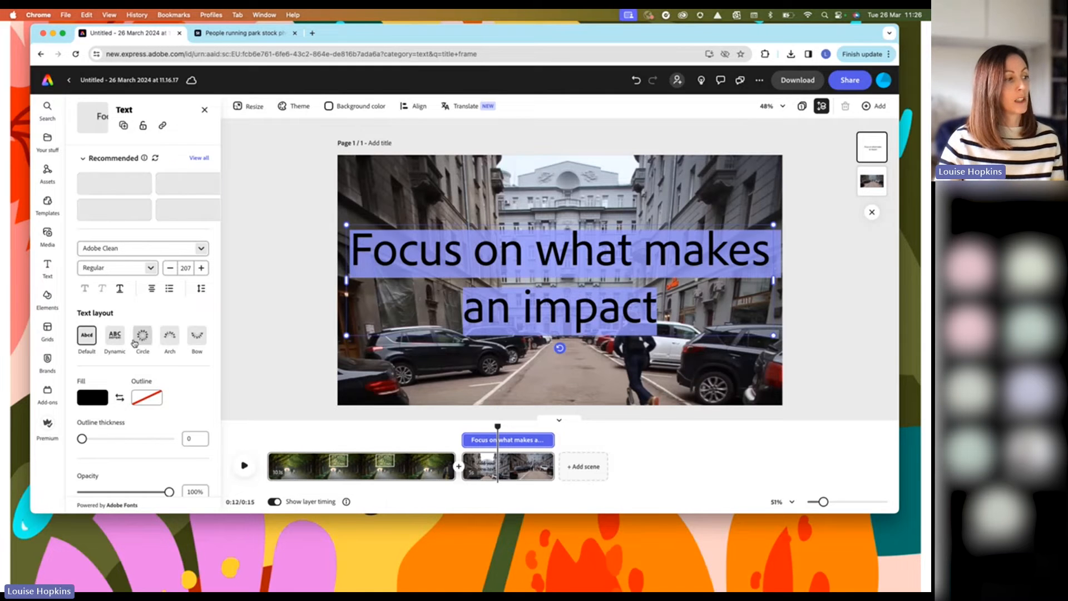
click(115, 337)
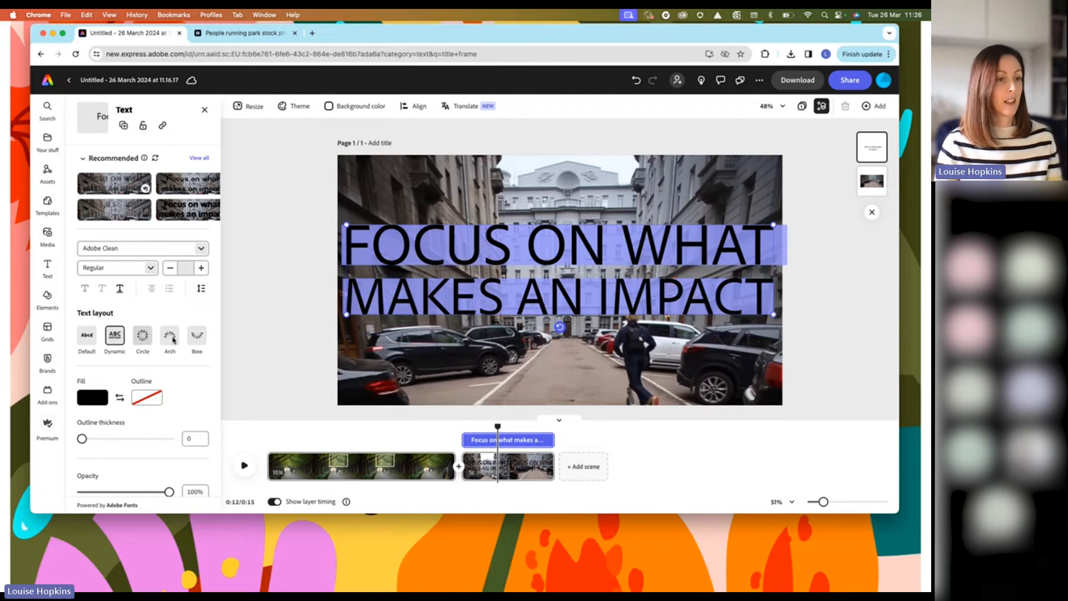
drag(774, 315, 706, 257)
drag(574, 240, 613, 188)
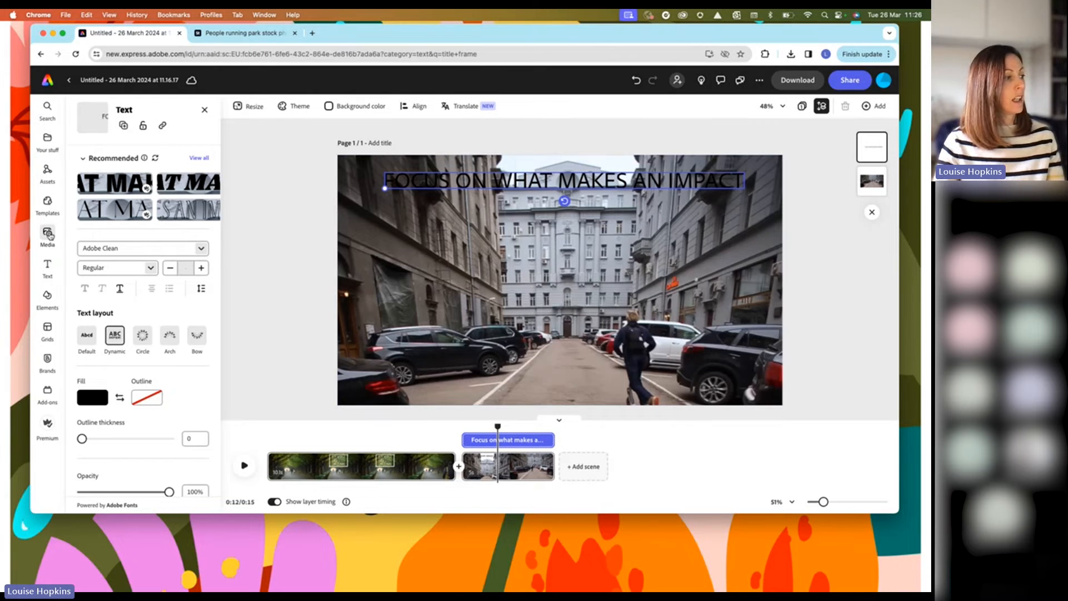
Browse the design assets and backgrounds in the elements library
mouse_move(49, 235)
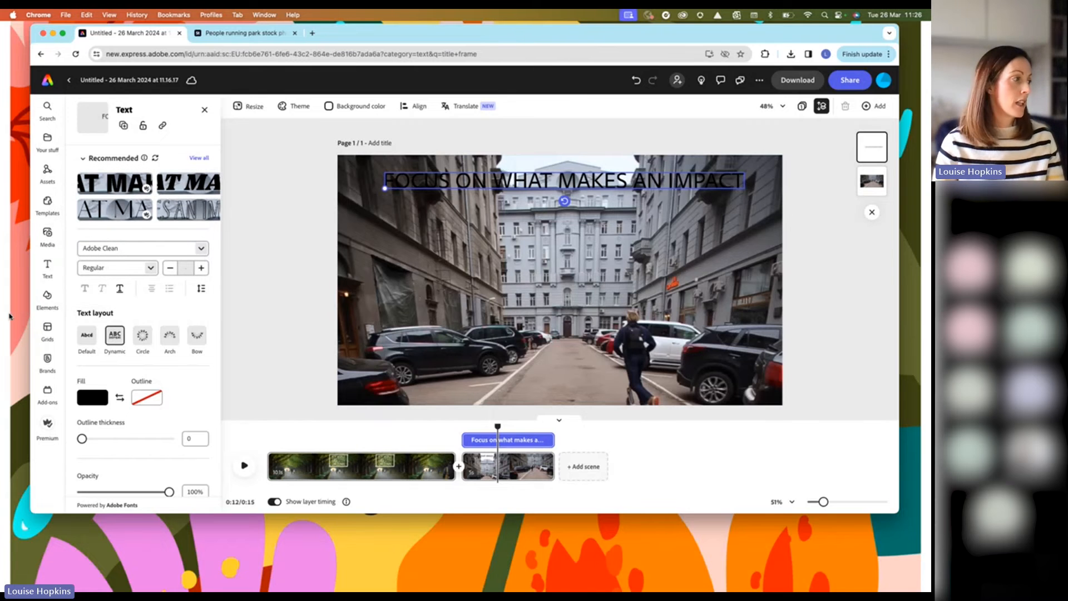
mouse_move(50, 302)
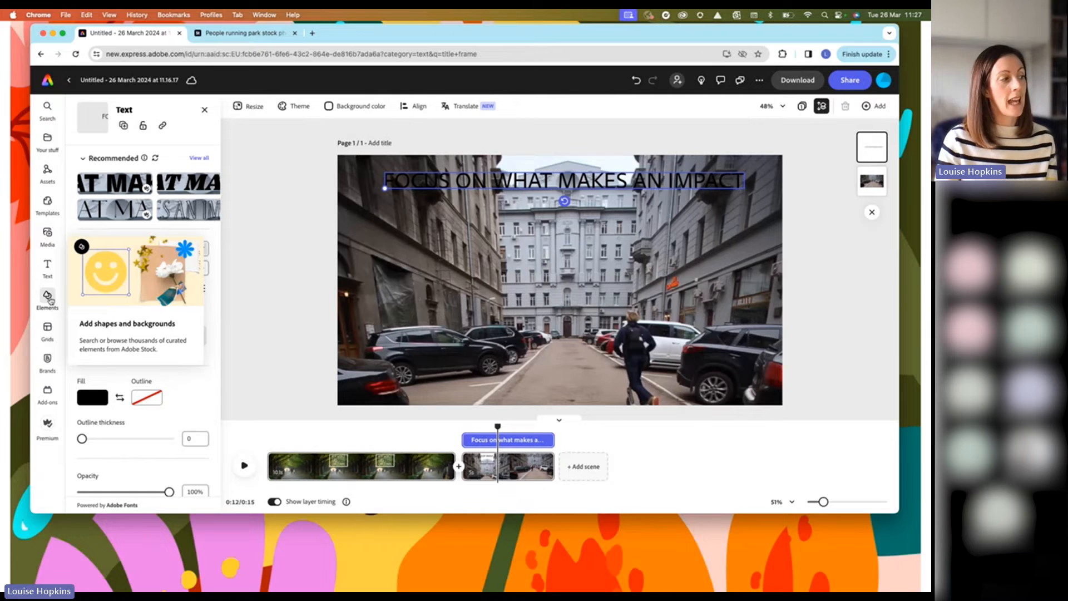
click(47, 296)
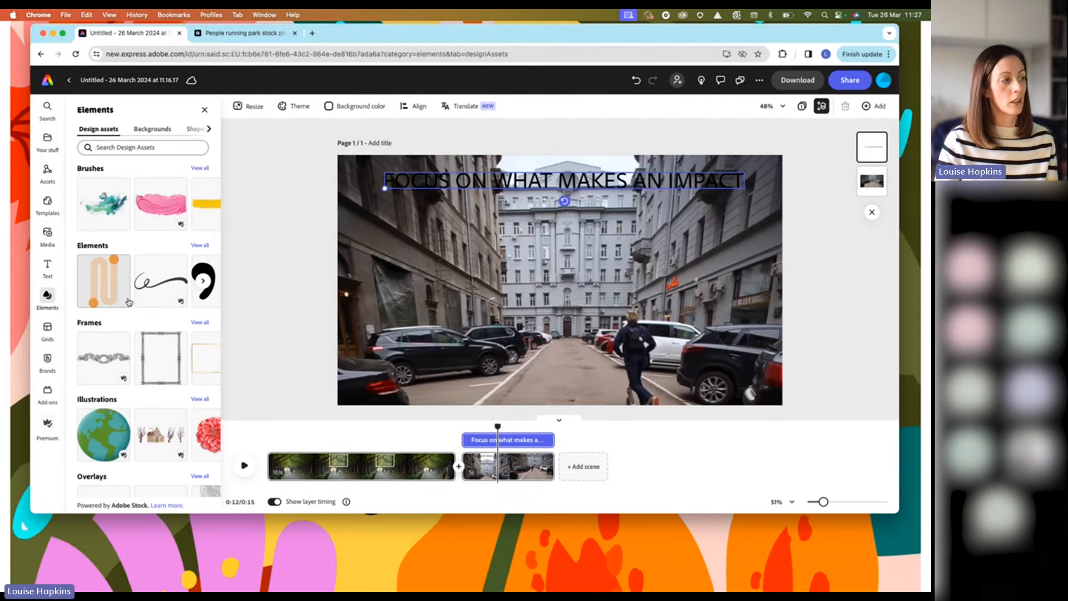
scroll(127, 278, down, 3)
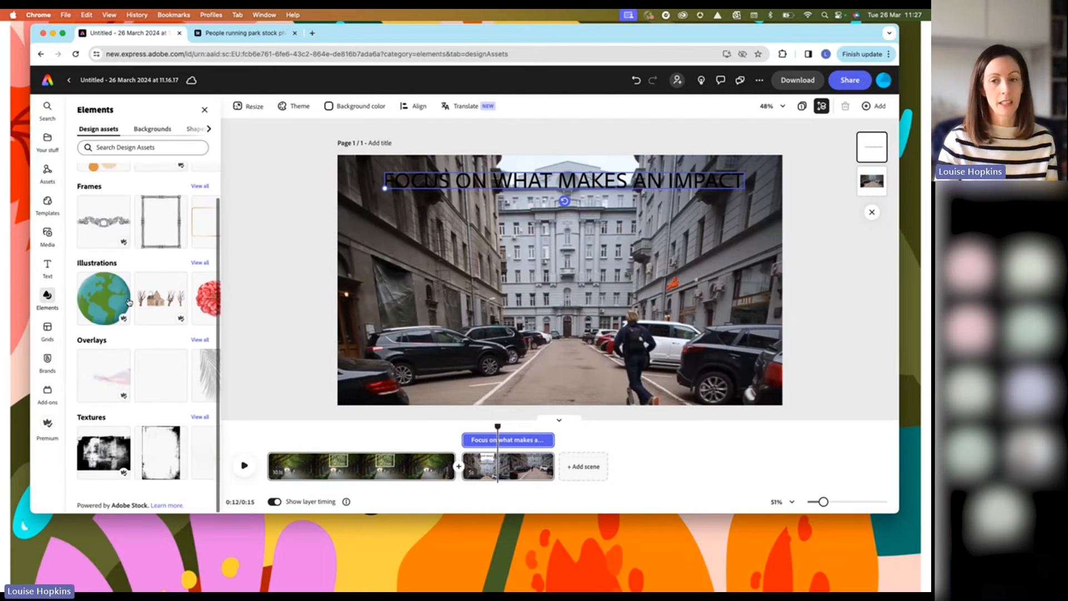
click(153, 129)
scroll(154, 287, down, 3)
scroll(155, 289, up, 3)
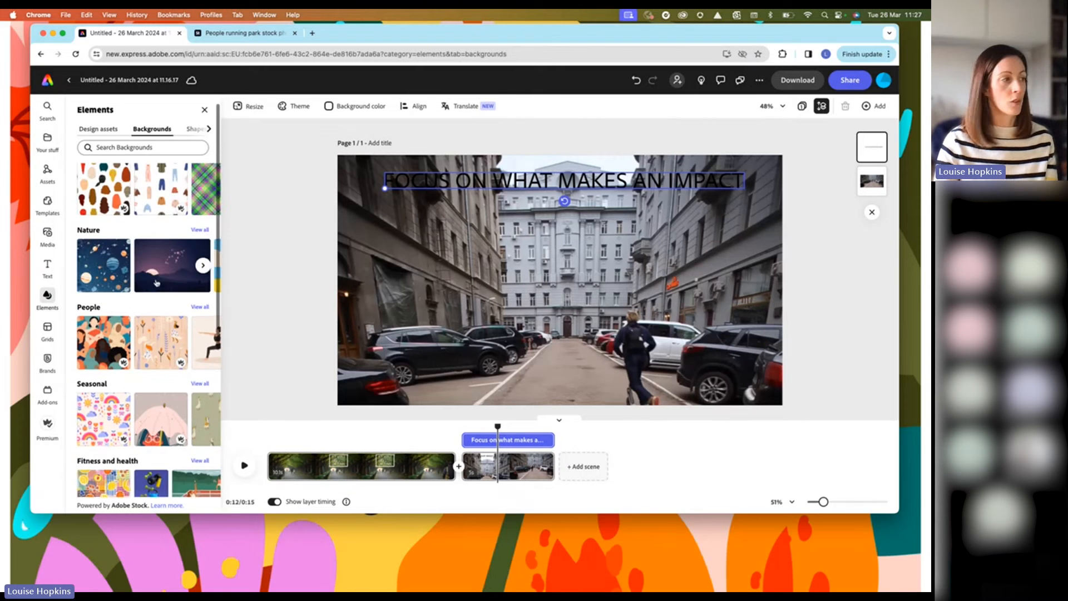
Add a light grey square with a black border from the rectangle shapes and enlarge it to about twice its size
click(195, 129)
click(209, 130)
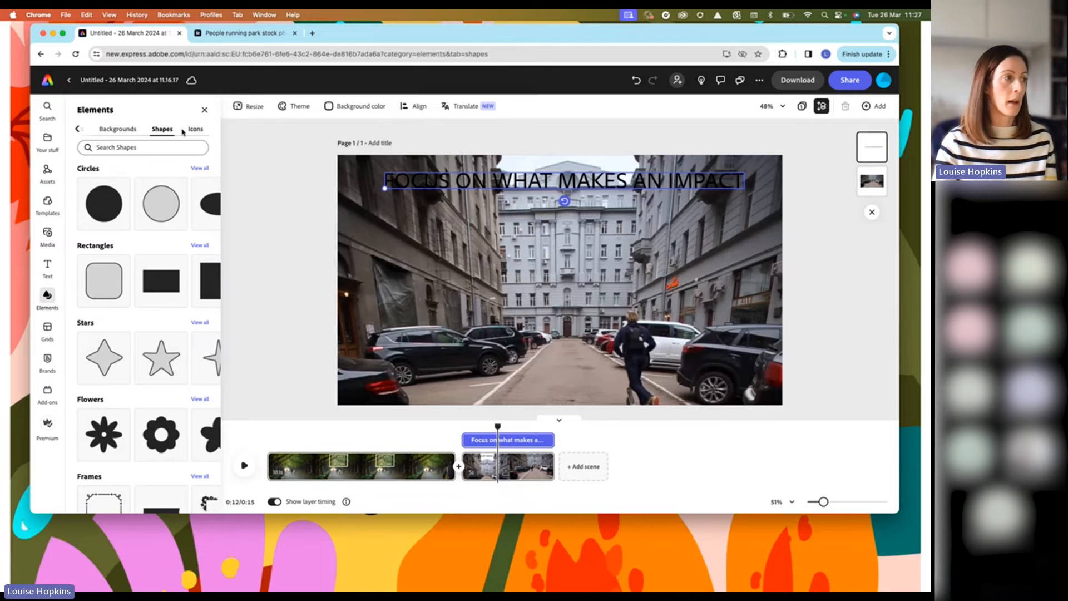
click(205, 282)
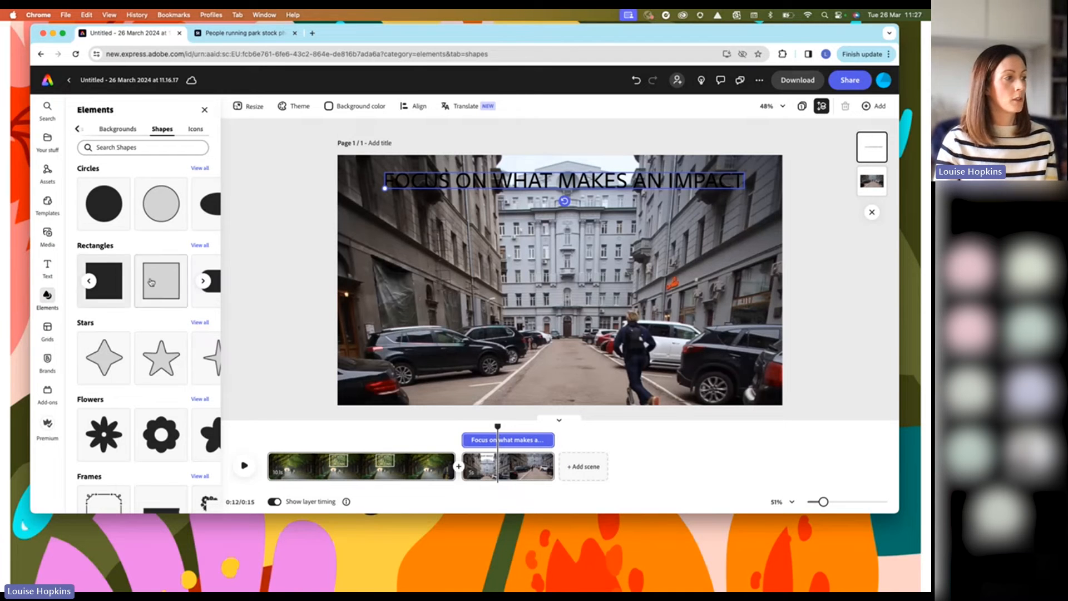
click(169, 286)
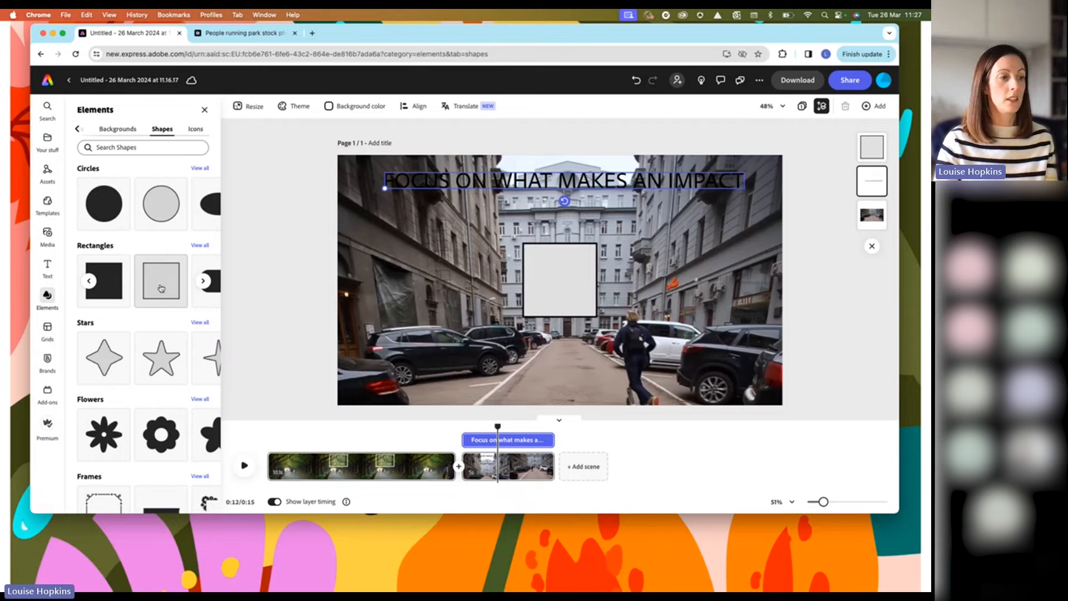
click(565, 288)
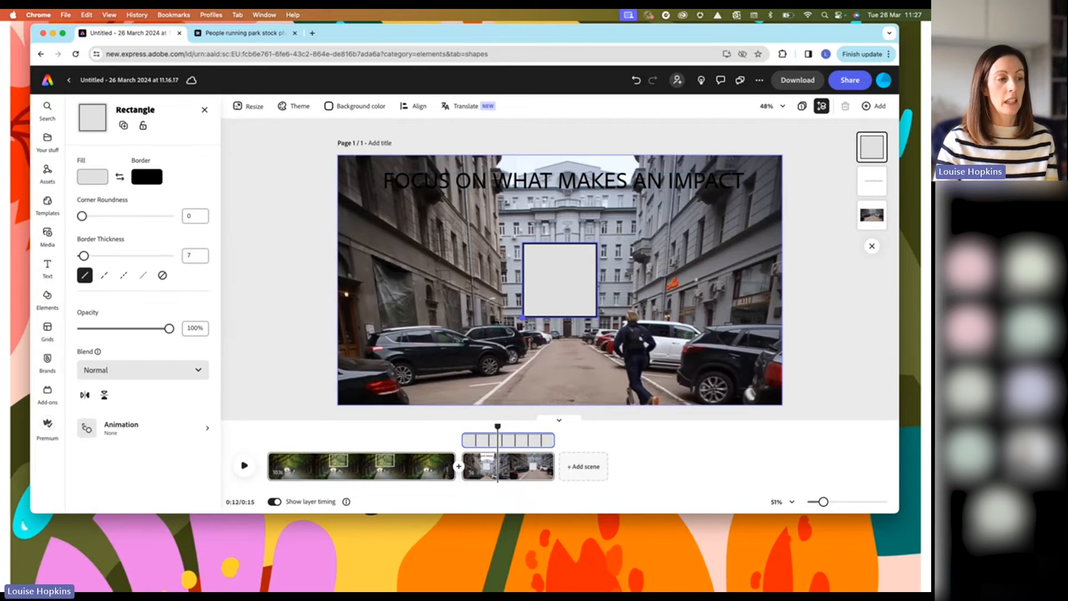
drag(523, 317, 454, 386)
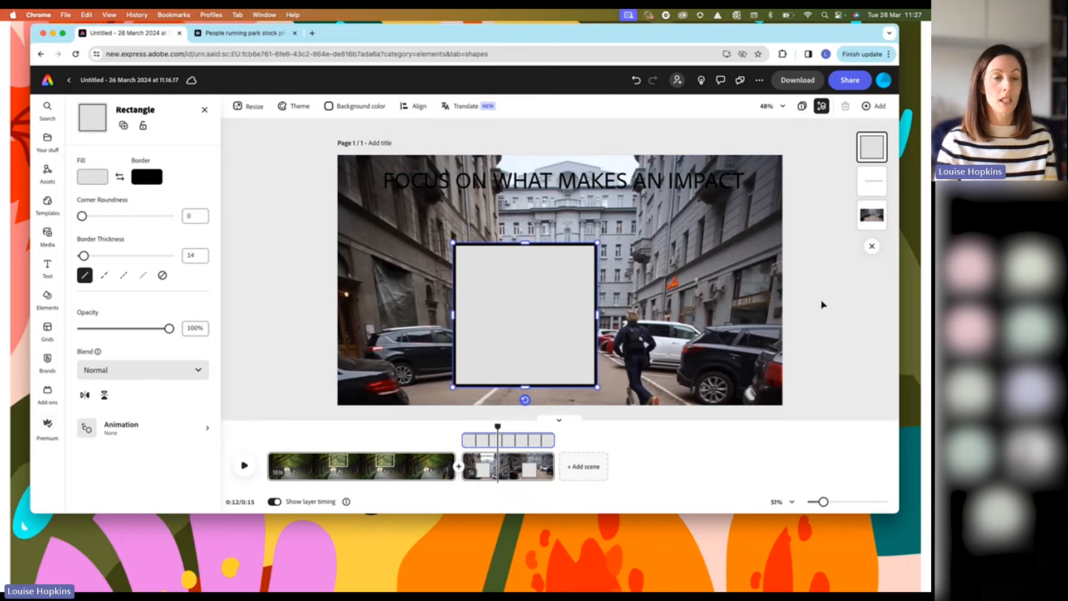
Style the rectangle with no border, a white fill and 53% opacity
click(155, 184)
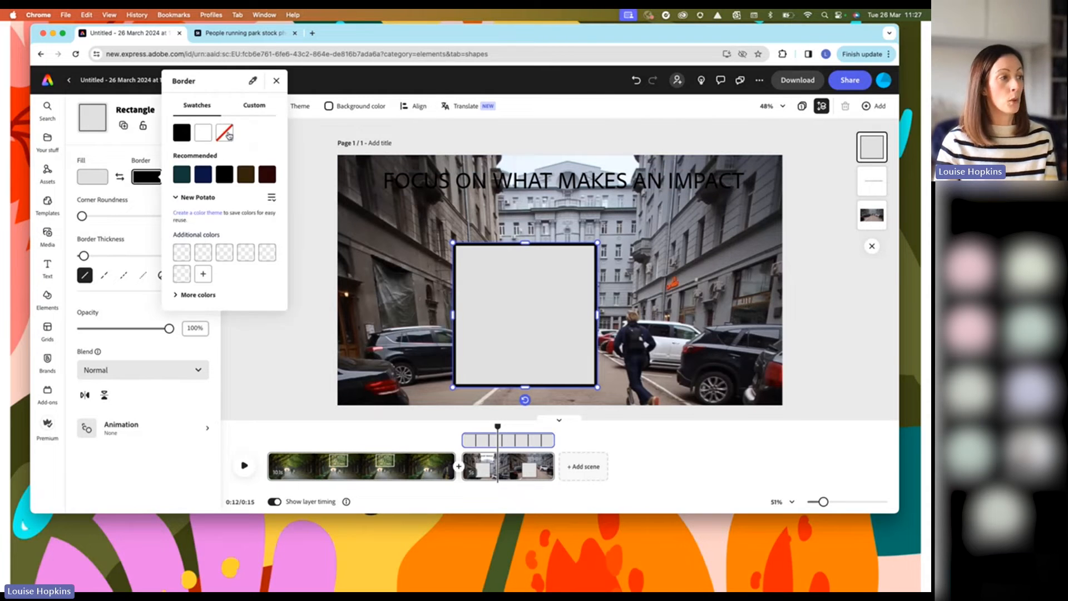
click(225, 133)
click(95, 182)
click(104, 183)
click(148, 133)
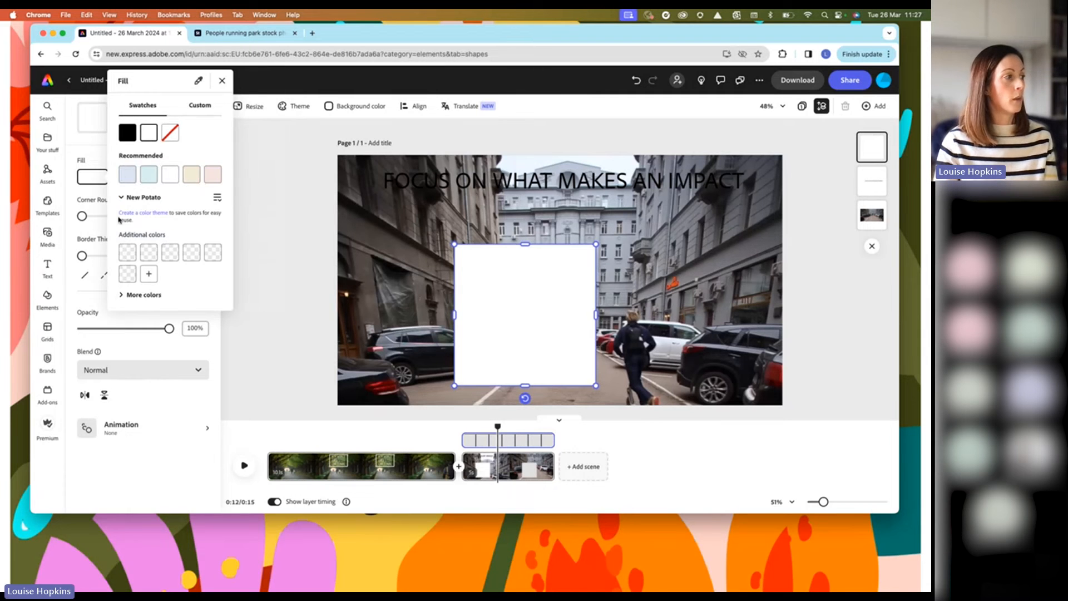
click(93, 212)
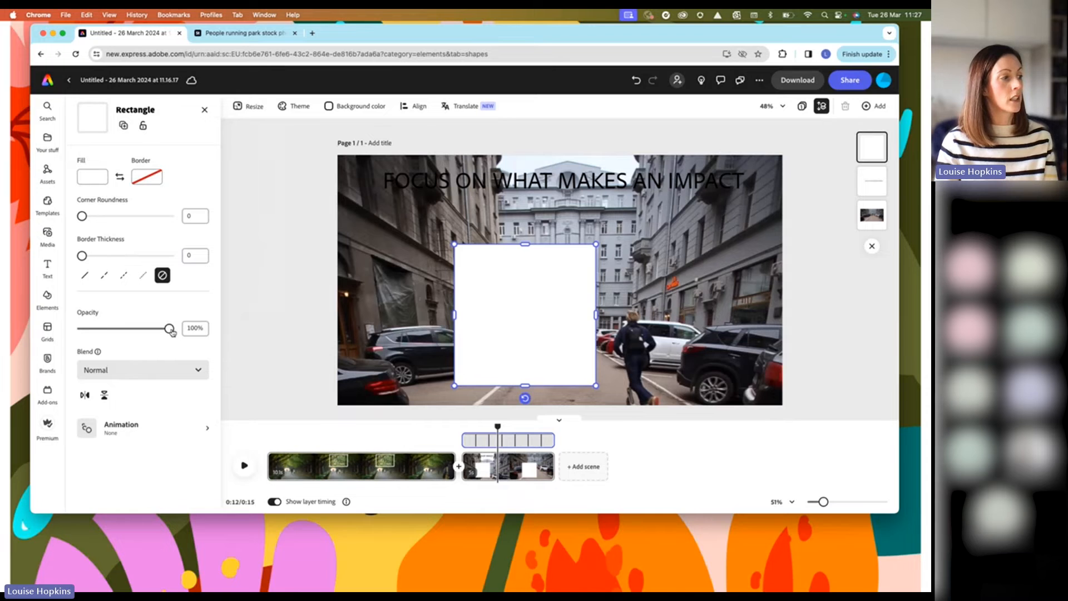
drag(169, 328, 128, 329)
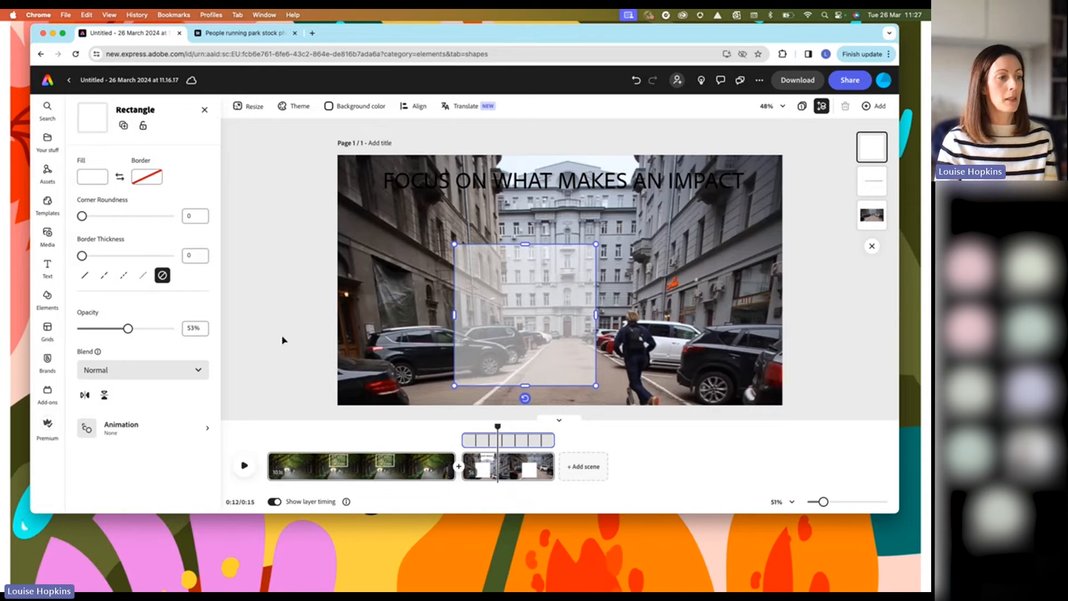
Reshape the translucent rectangle into a wide banner over the headline and place its layer beneath the text
drag(453, 315, 381, 315)
drag(595, 315, 750, 315)
drag(565, 245, 566, 326)
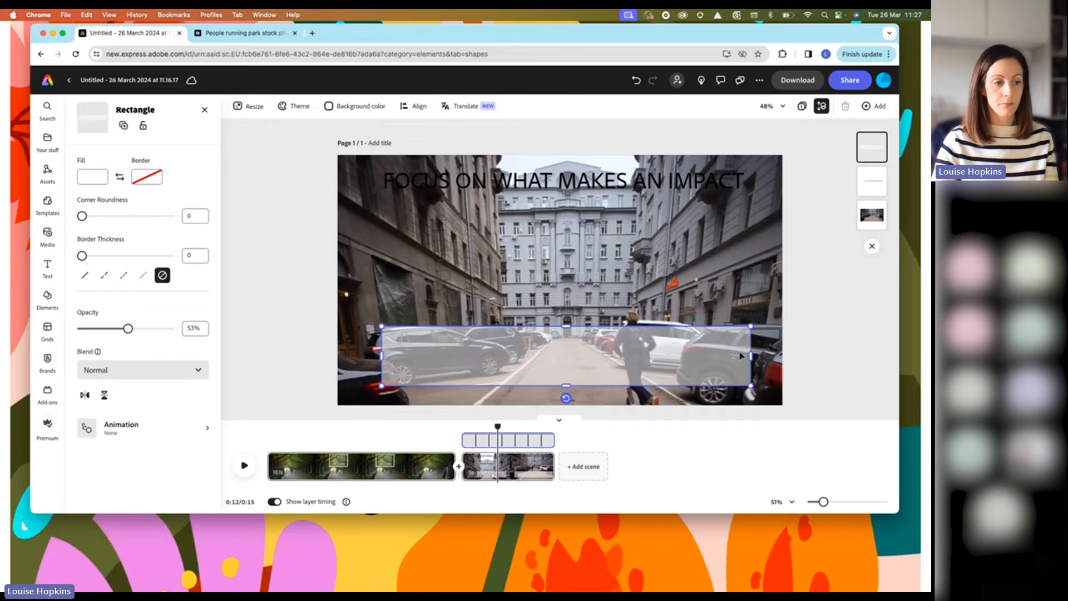
drag(724, 356, 723, 190)
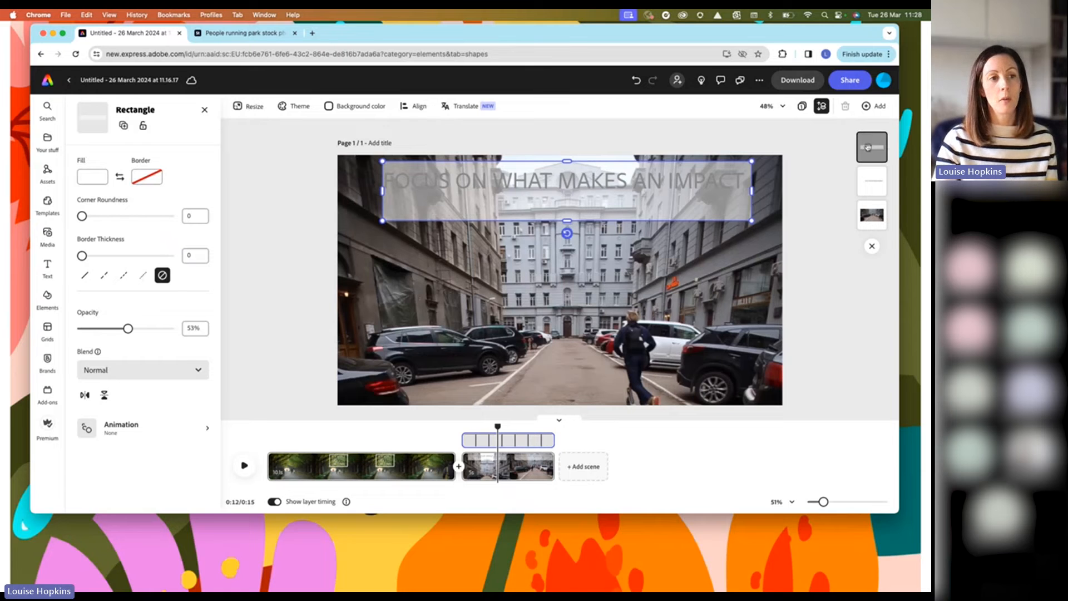
drag(862, 147, 861, 183)
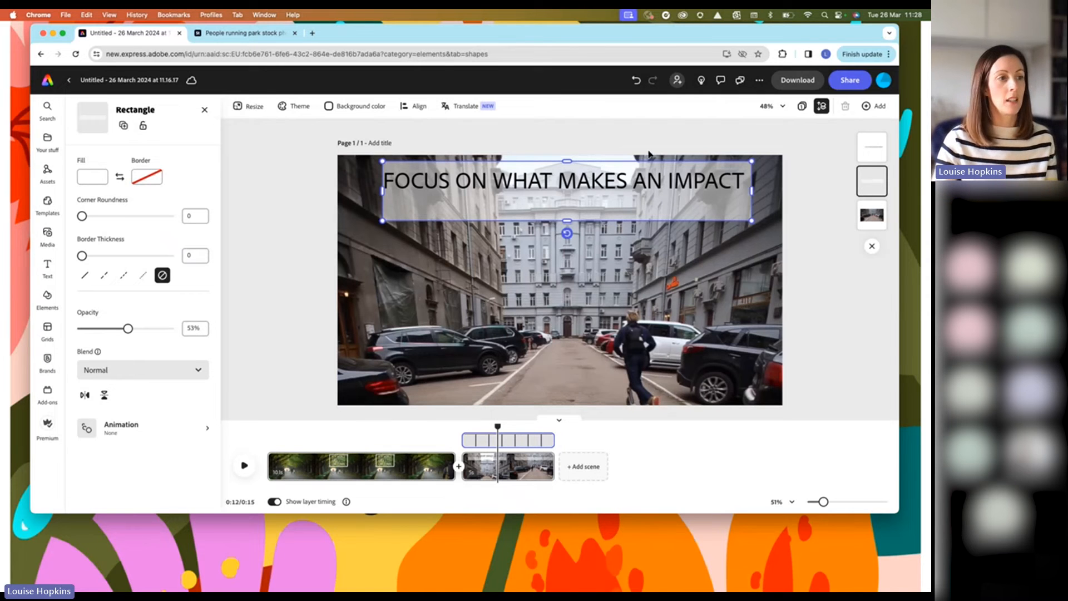
Centre the headline vertically on the banner, then group the two and shift the group slightly down
drag(649, 185, 659, 200)
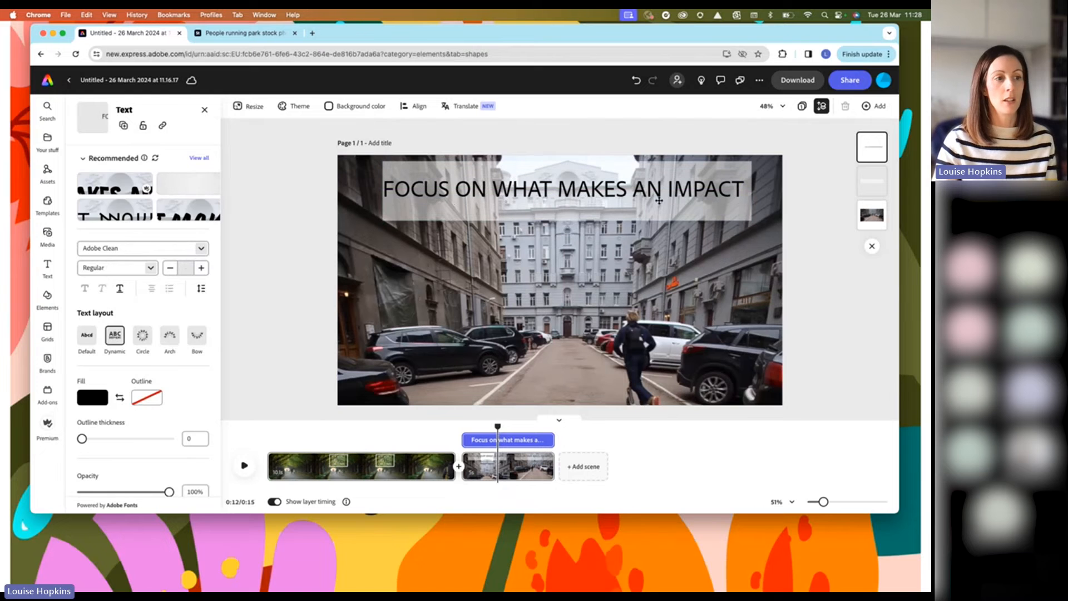
click(810, 262)
click(639, 192)
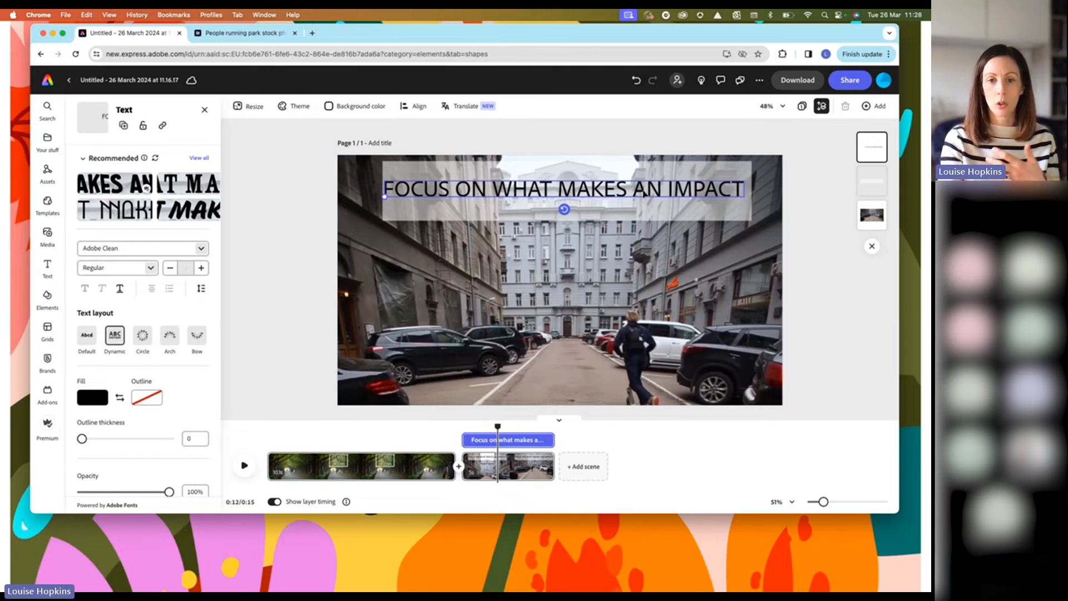
shift+click(671, 172)
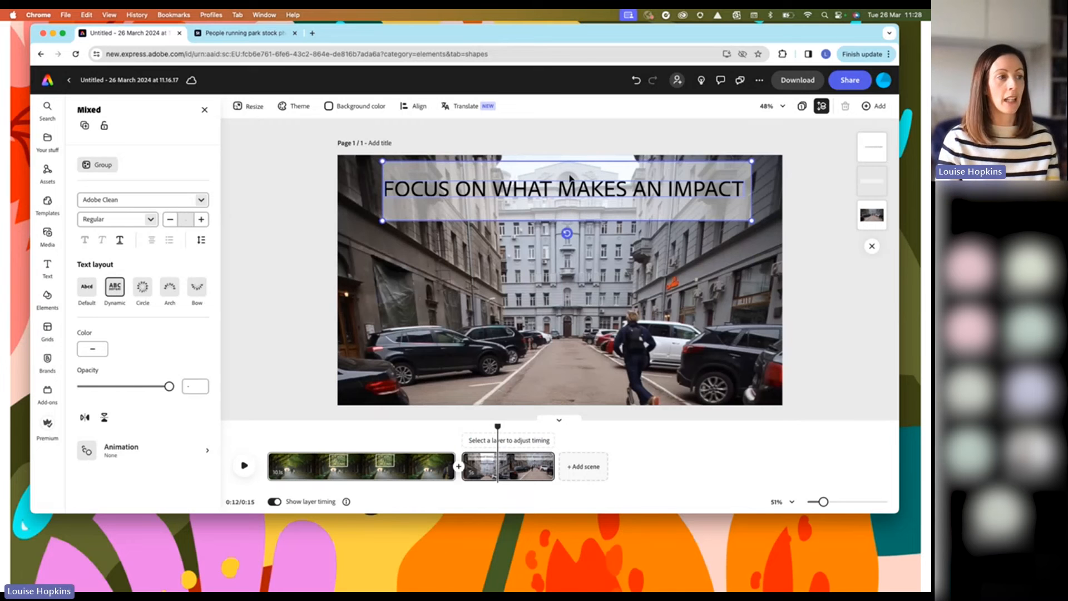
click(98, 165)
mouse_move(563, 188)
mouse_down()
mouse_move(547, 231)
mouse_move(559, 195)
mouse_up()
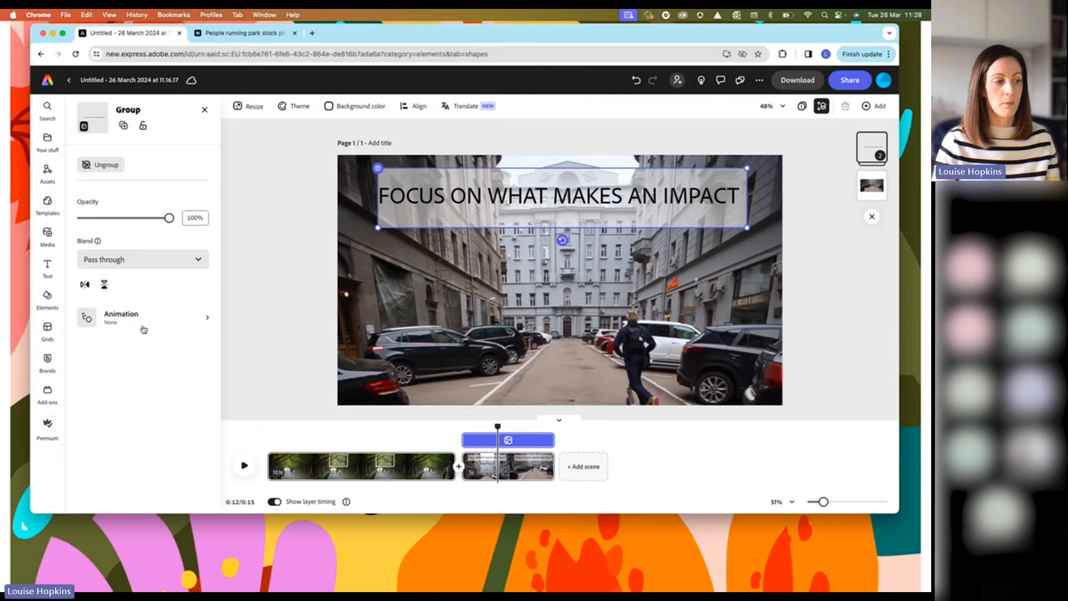
Play the whole video from the beginning to review both scenes
drag(494, 427, 270, 429)
click(243, 465)
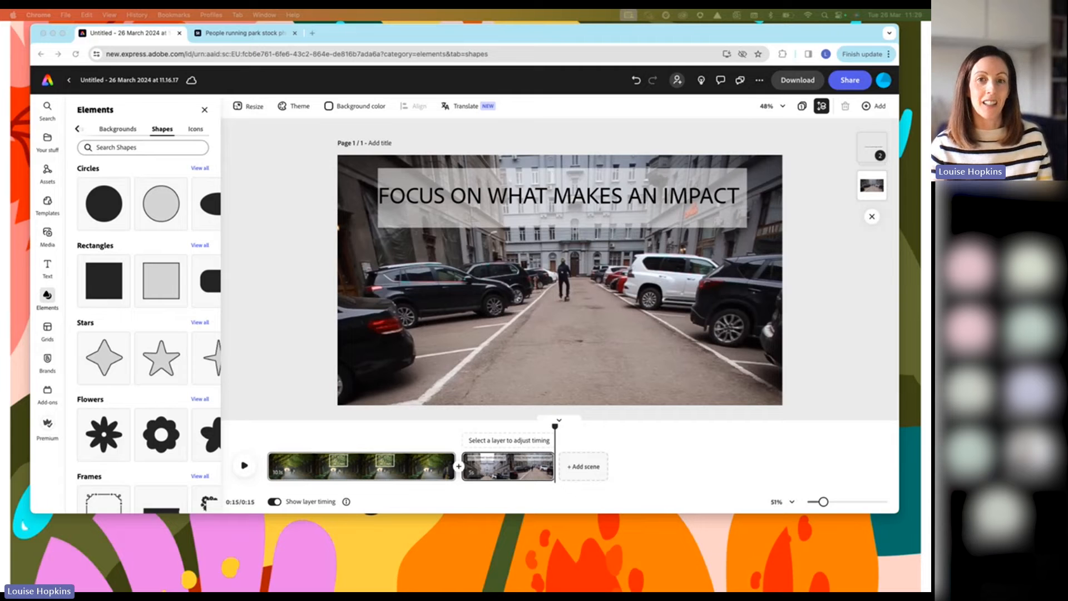
Append two scenes after the city scene, the first with the tree-planting clip and the second with the group cooking clip
click(574, 472)
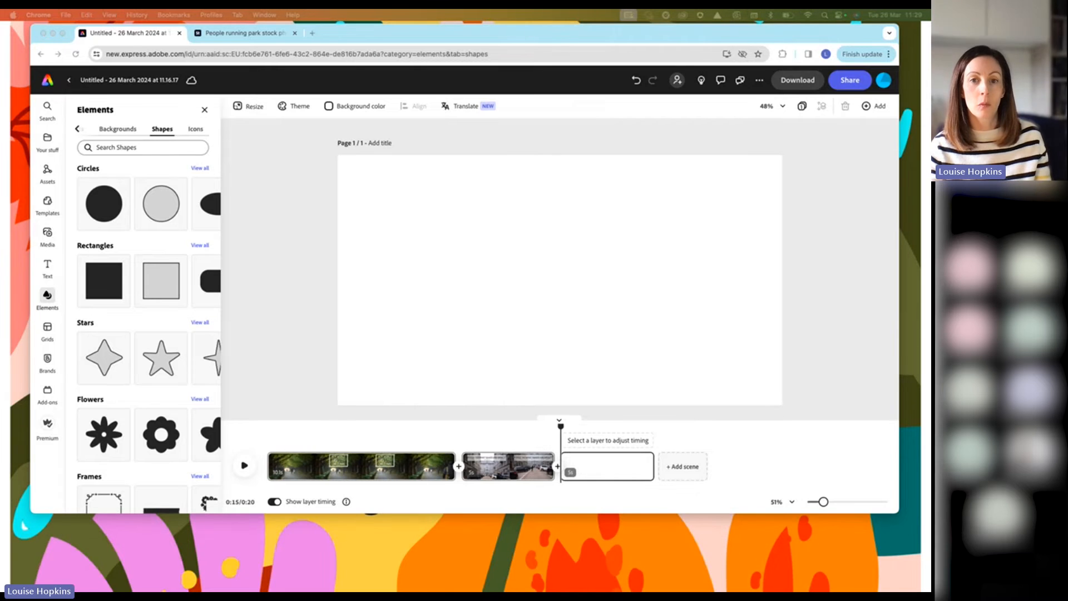
drag(890, 479, 612, 470)
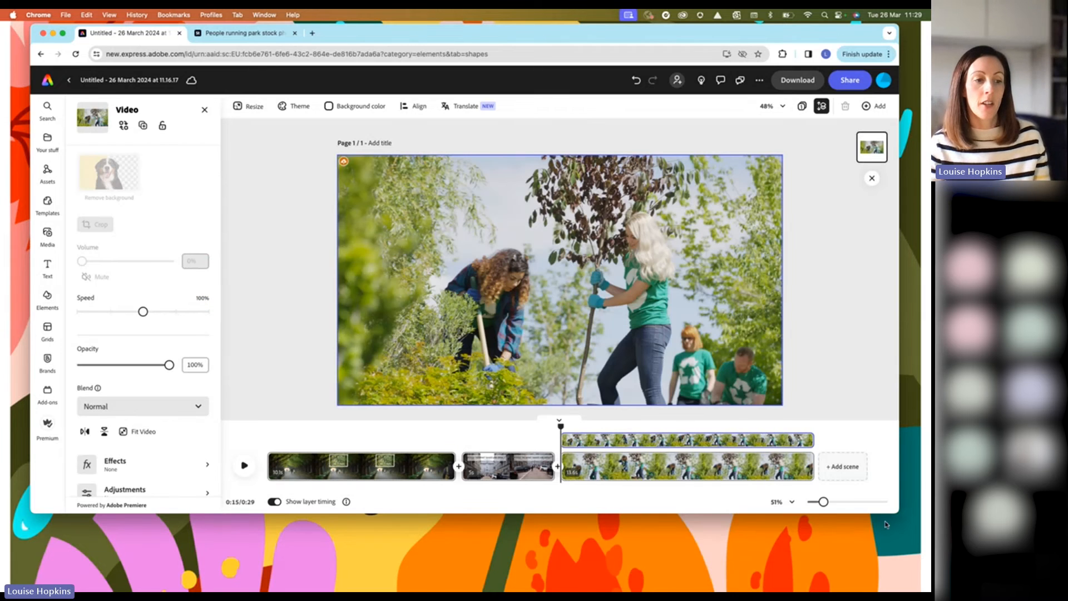
click(842, 466)
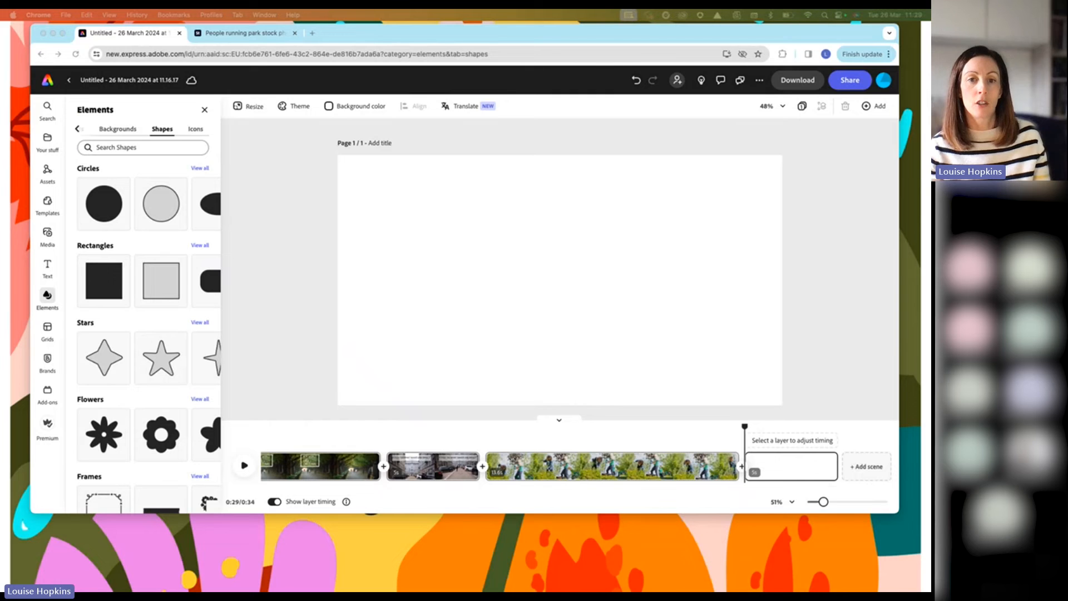
click(761, 466)
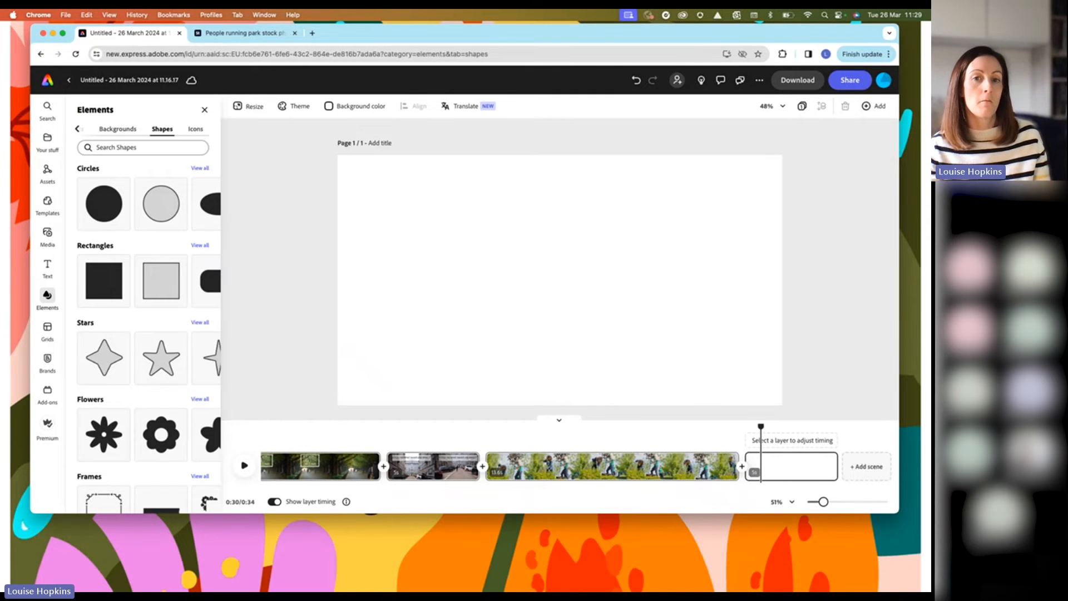
drag(912, 436, 779, 467)
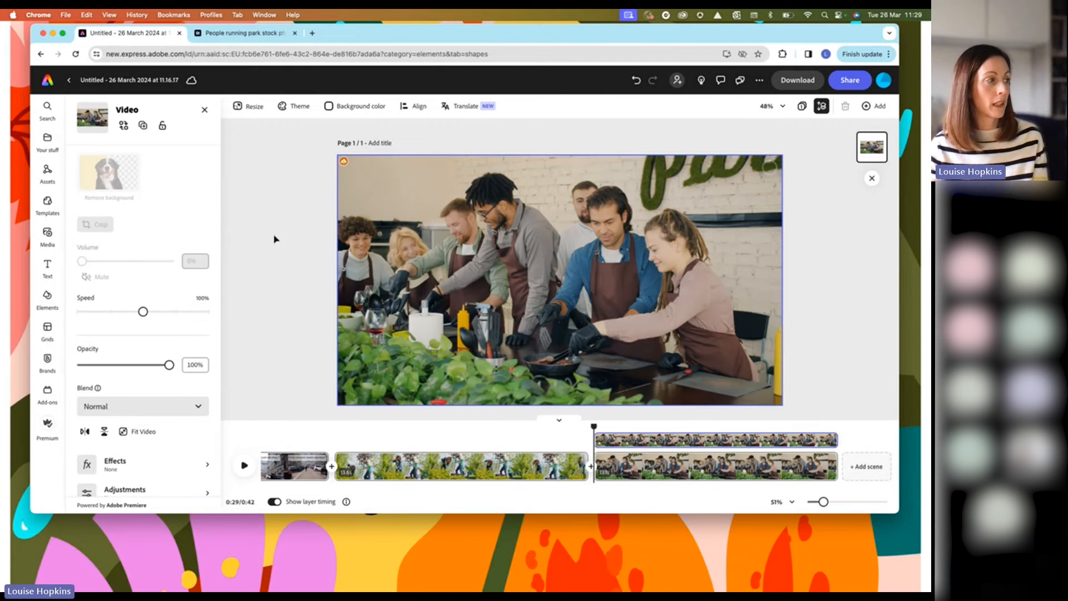
Browse the stock video categories in the media library
click(47, 240)
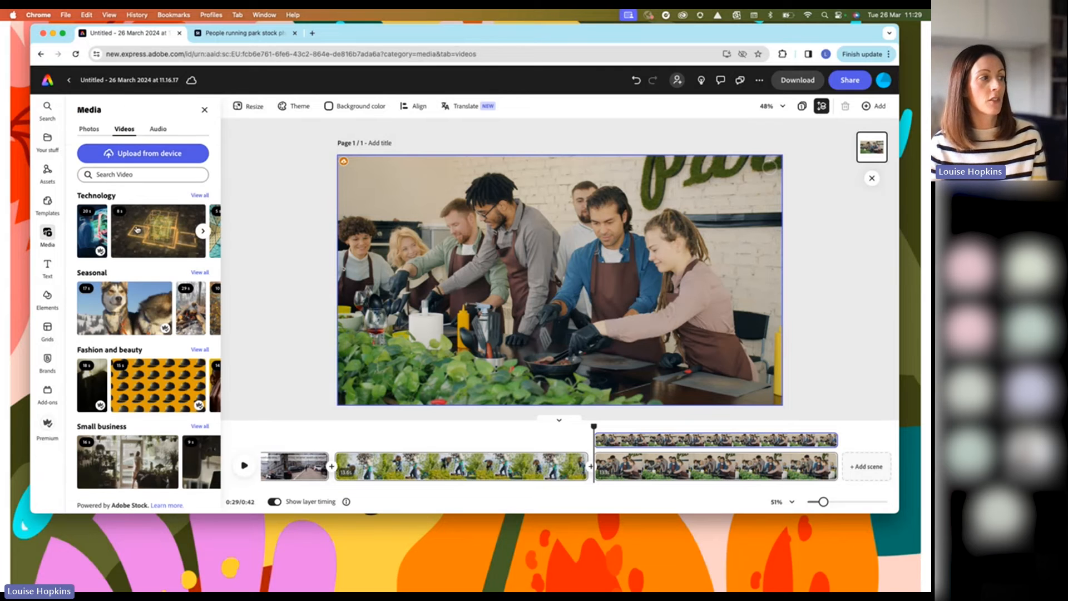
scroll(159, 231, down, 3)
scroll(160, 235, down, 2)
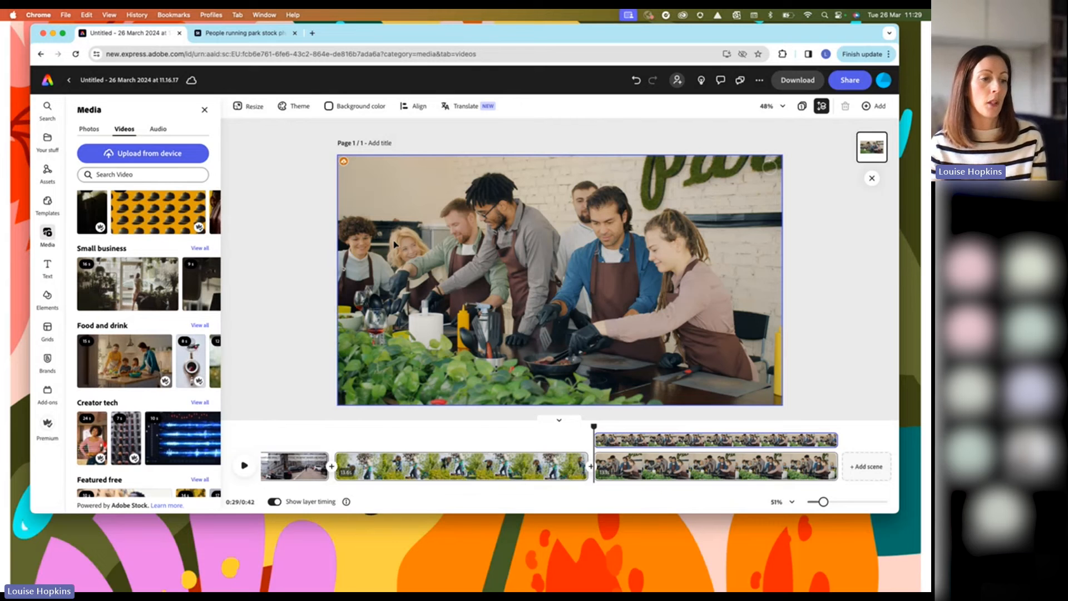
Append two more scenes, the first with the donation-box packing clip and the second with the cheering group clip
click(881, 467)
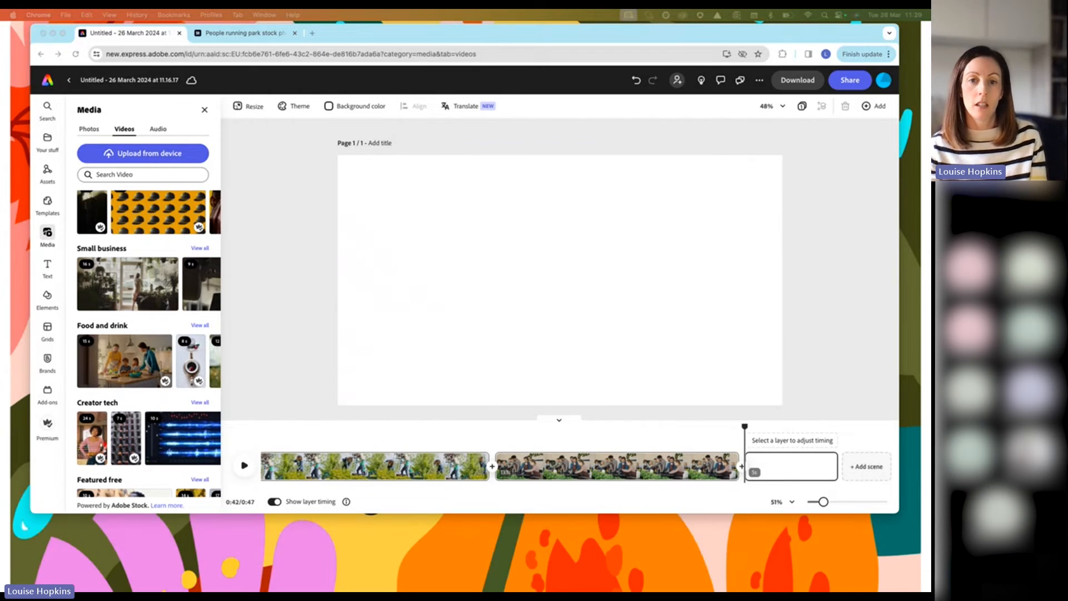
drag(920, 484, 772, 474)
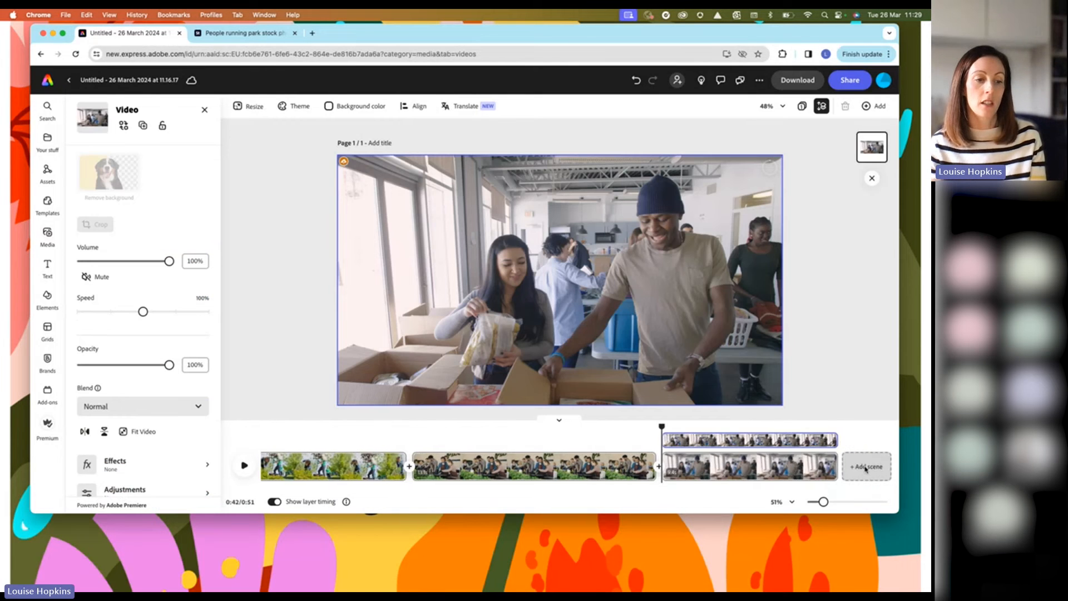
click(871, 470)
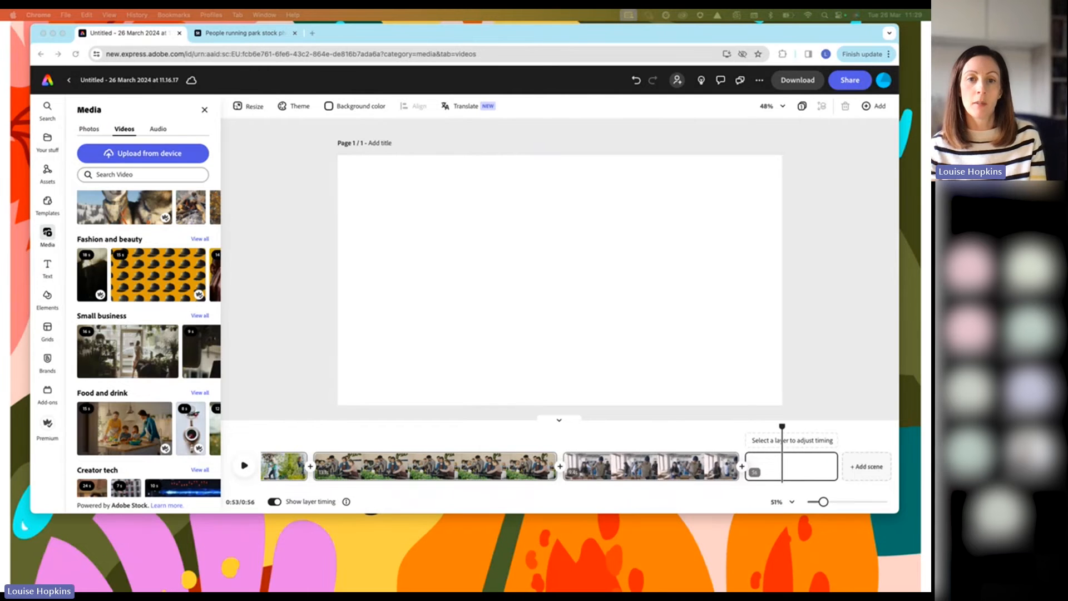
drag(928, 445, 799, 472)
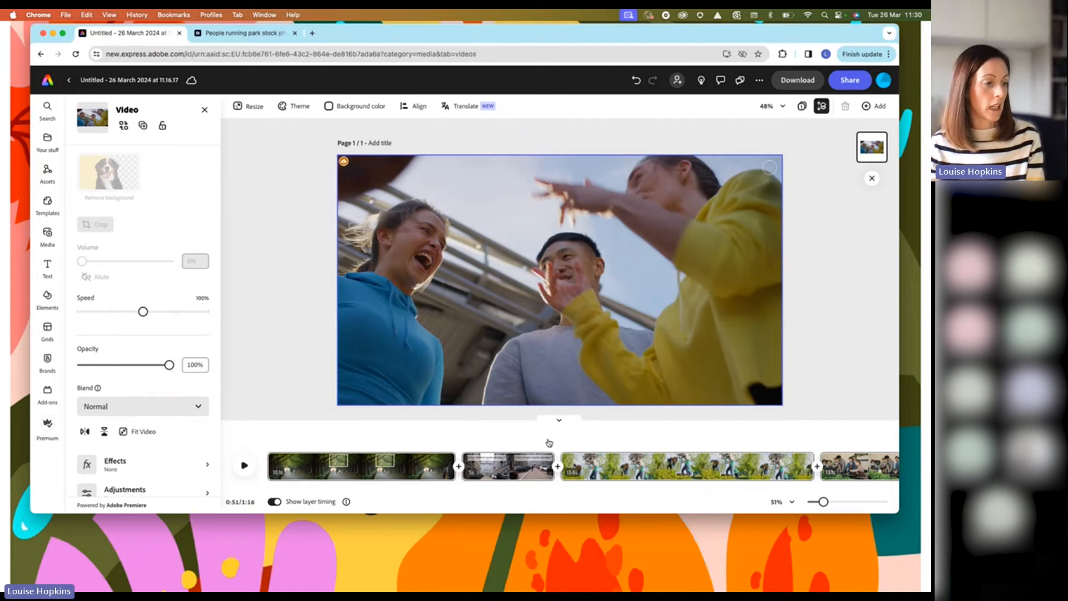
Preview the tree-planting scene and trim its end back to about the 26 s mark
click(582, 449)
click(251, 471)
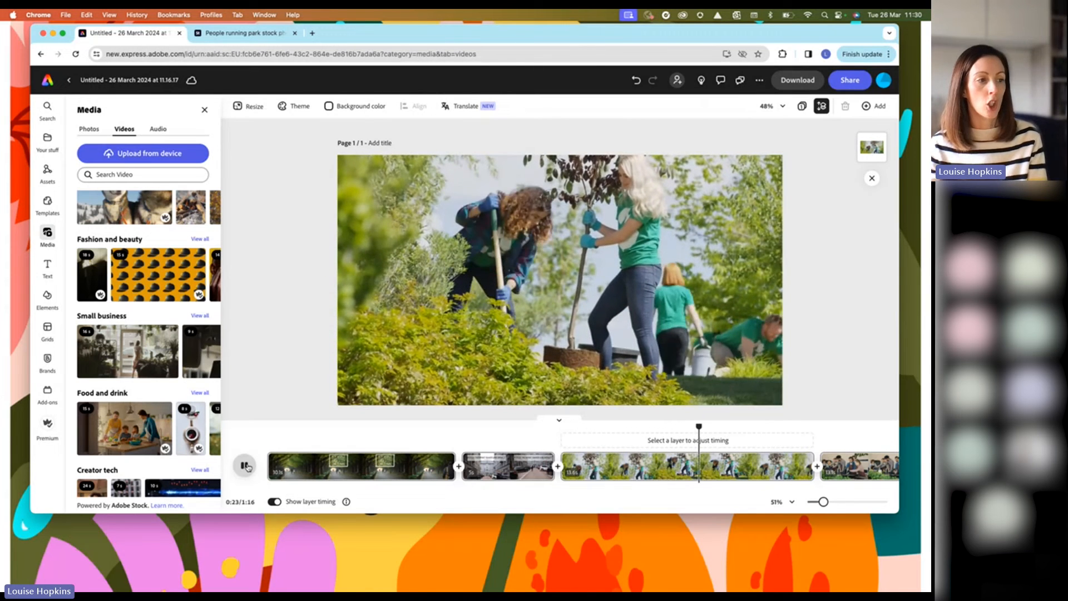
click(248, 467)
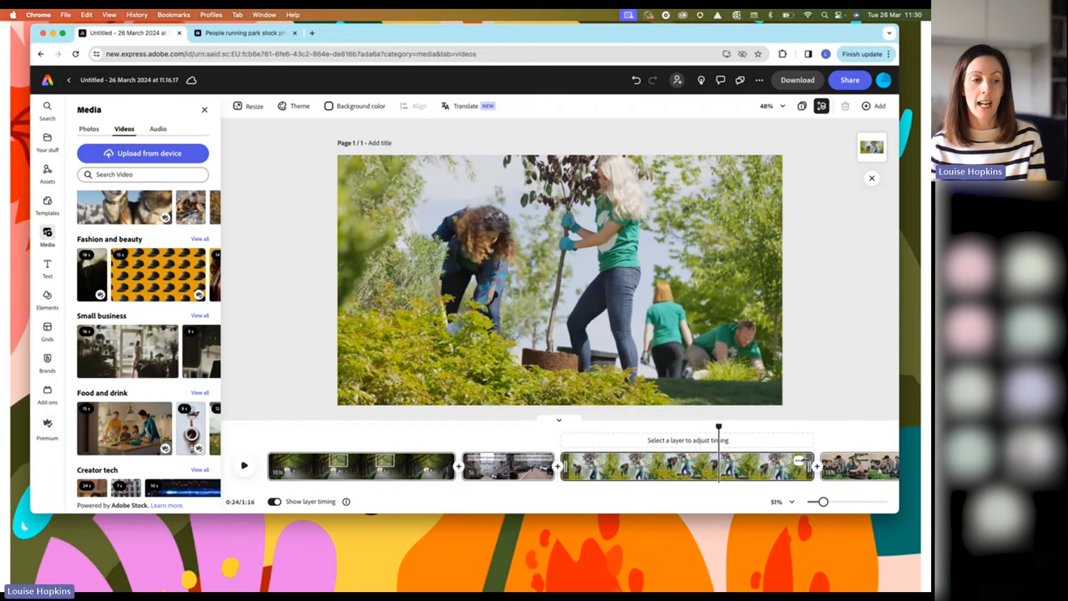
click(768, 466)
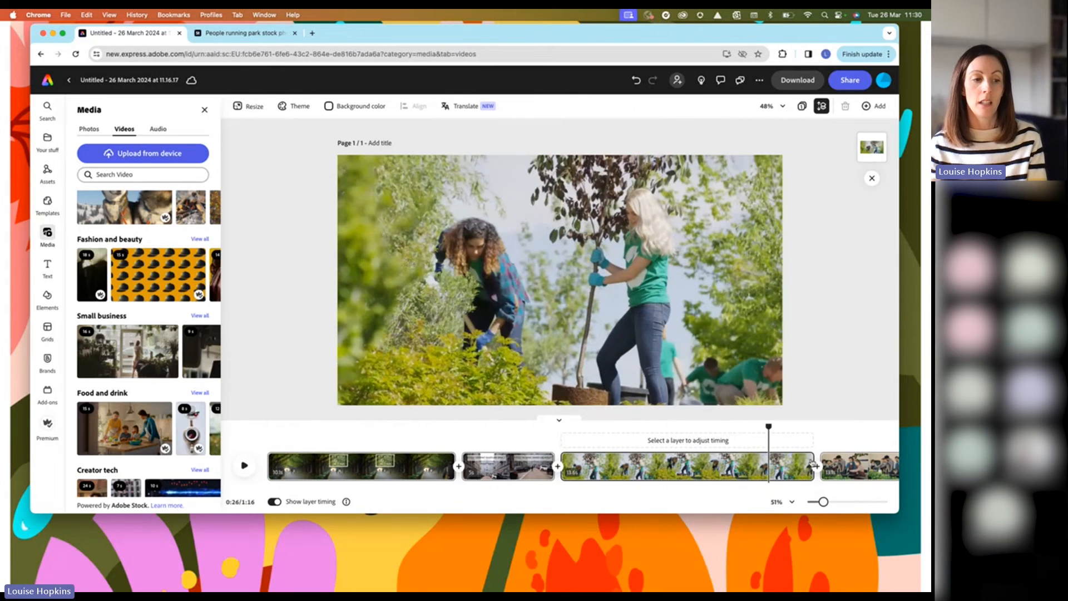
drag(811, 465, 762, 463)
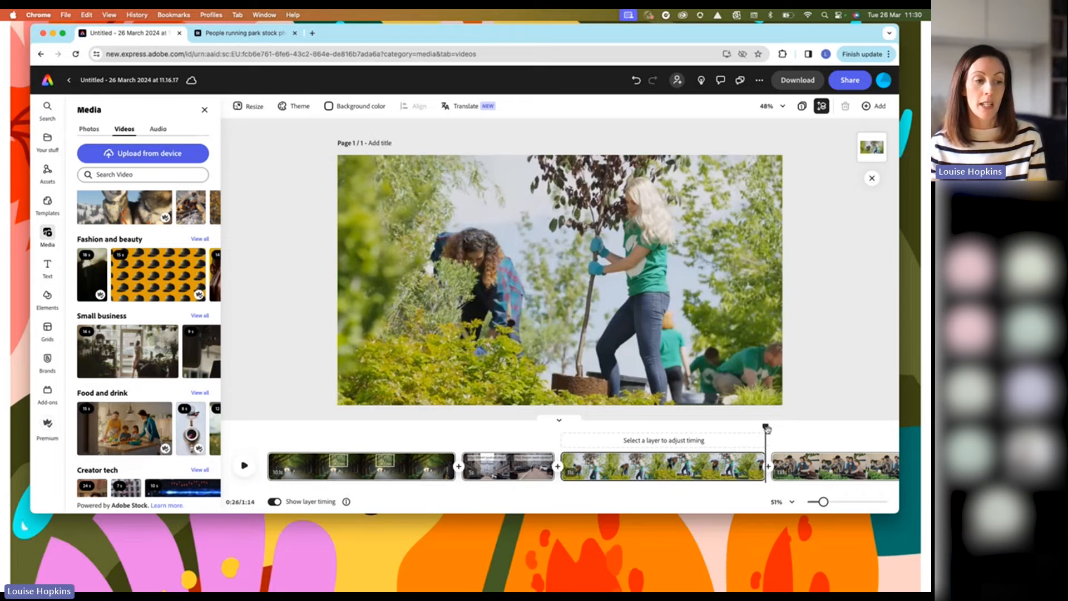
Scrub through the cheering group scene and place the playhead at about 54 s
scroll(754, 450, right, 5)
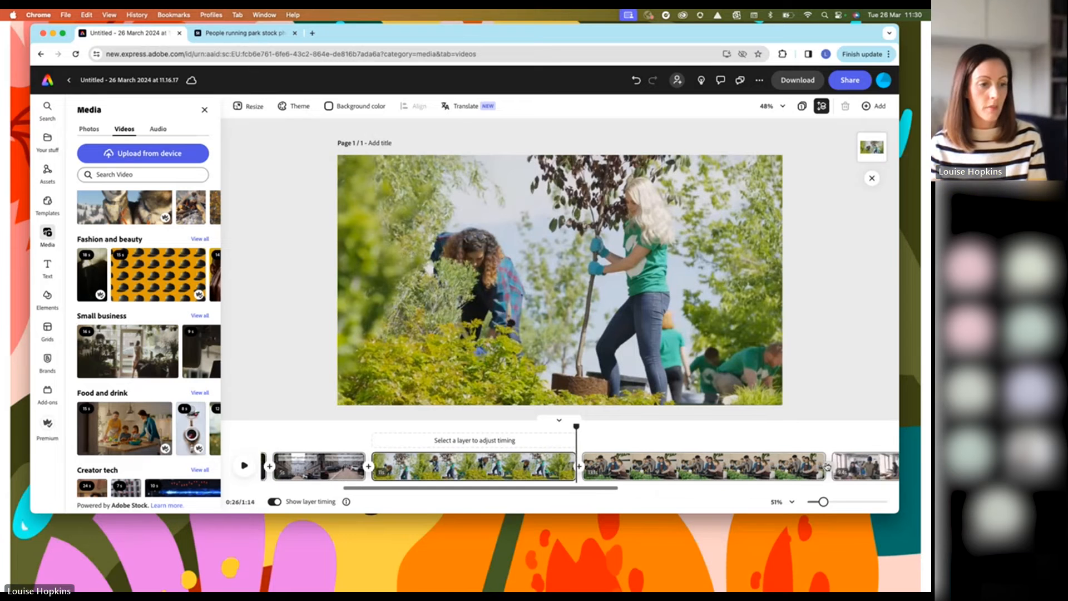
scroll(828, 469, right, 8)
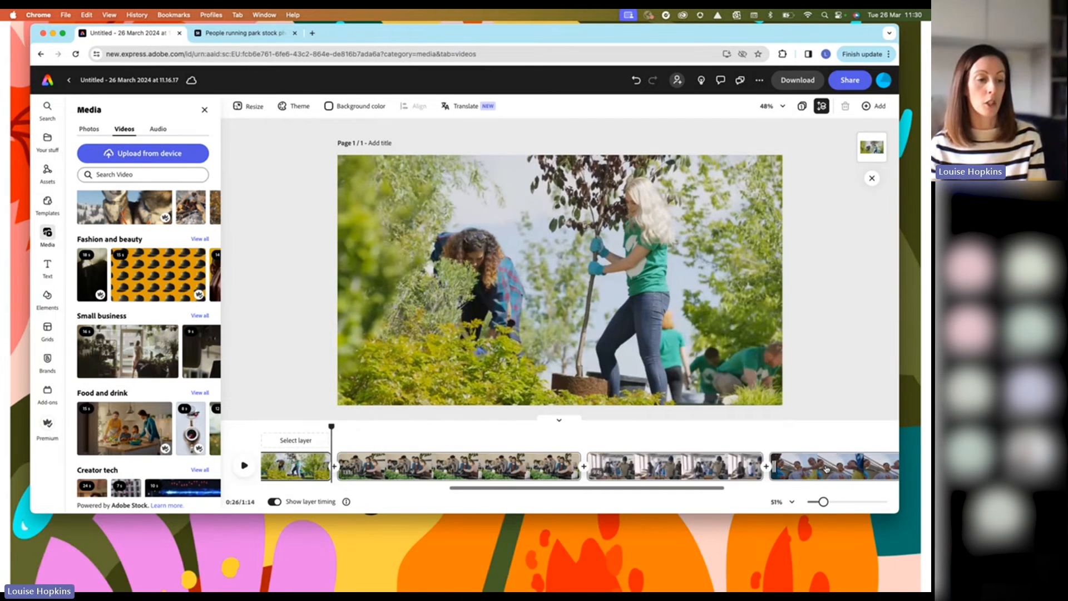
click(608, 449)
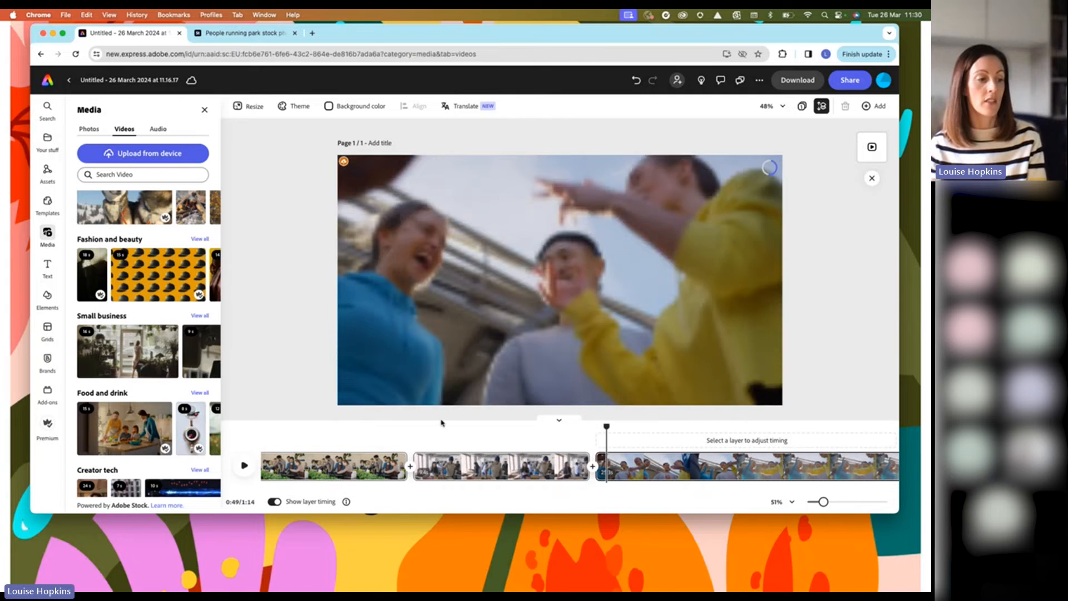
drag(606, 427, 708, 440)
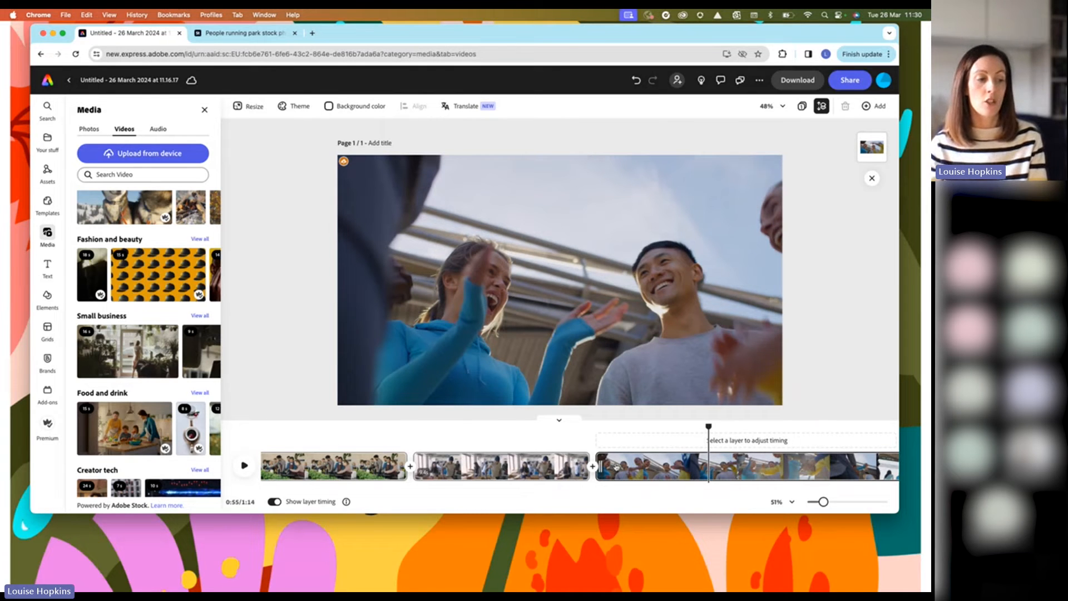
drag(726, 445, 702, 439)
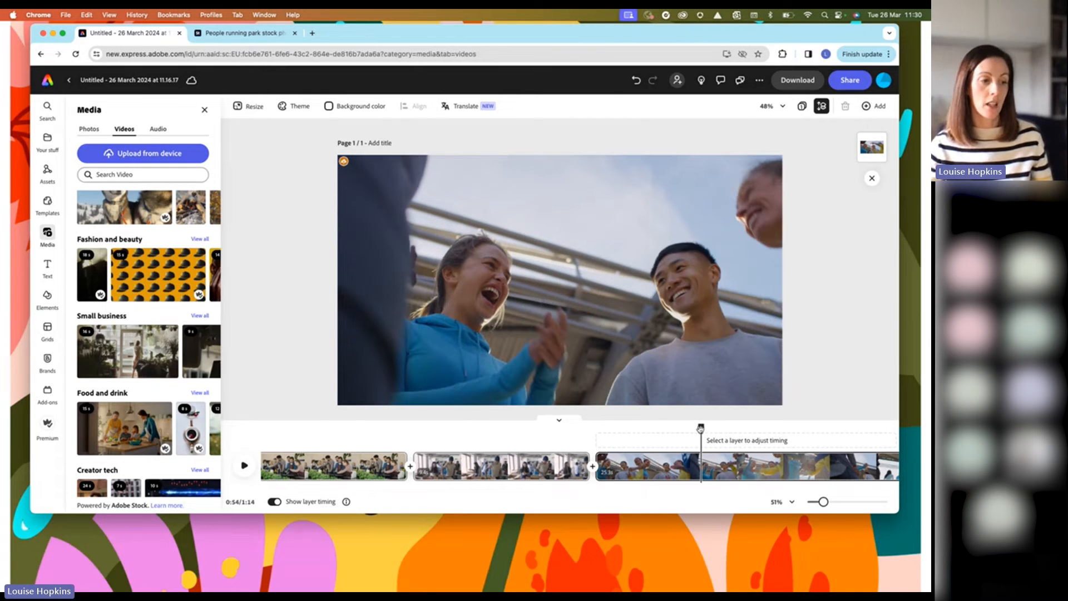
right_click(700, 428)
click(692, 438)
drag(701, 466, 700, 466)
right_click(700, 466)
click(690, 466)
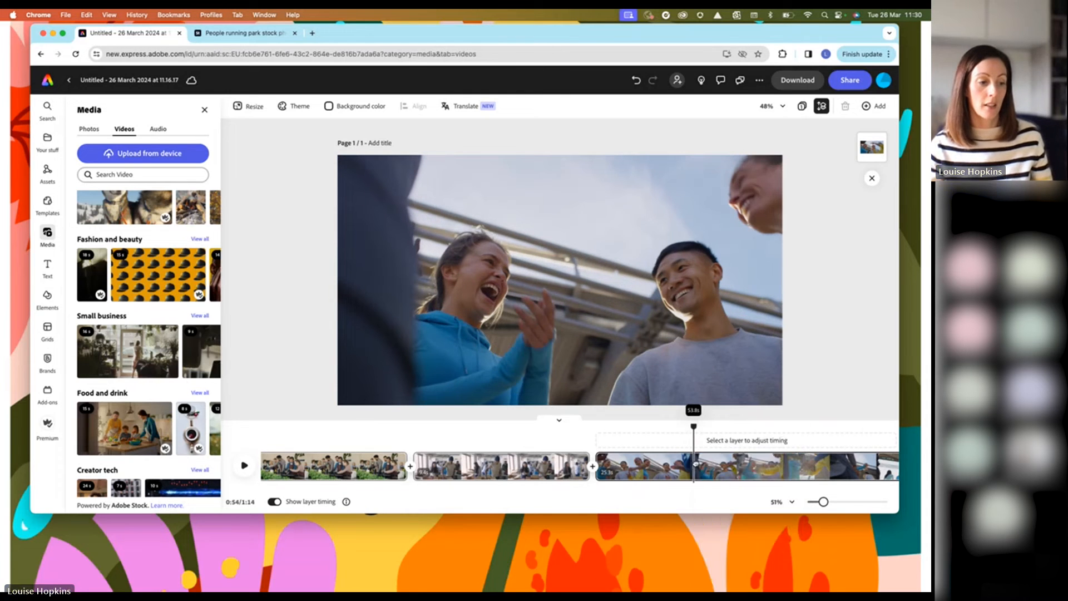
right_click(696, 466)
click(689, 466)
Move the playhead back to about 53 s and split the cheering group scene there
drag(695, 426, 679, 424)
right_click(680, 426)
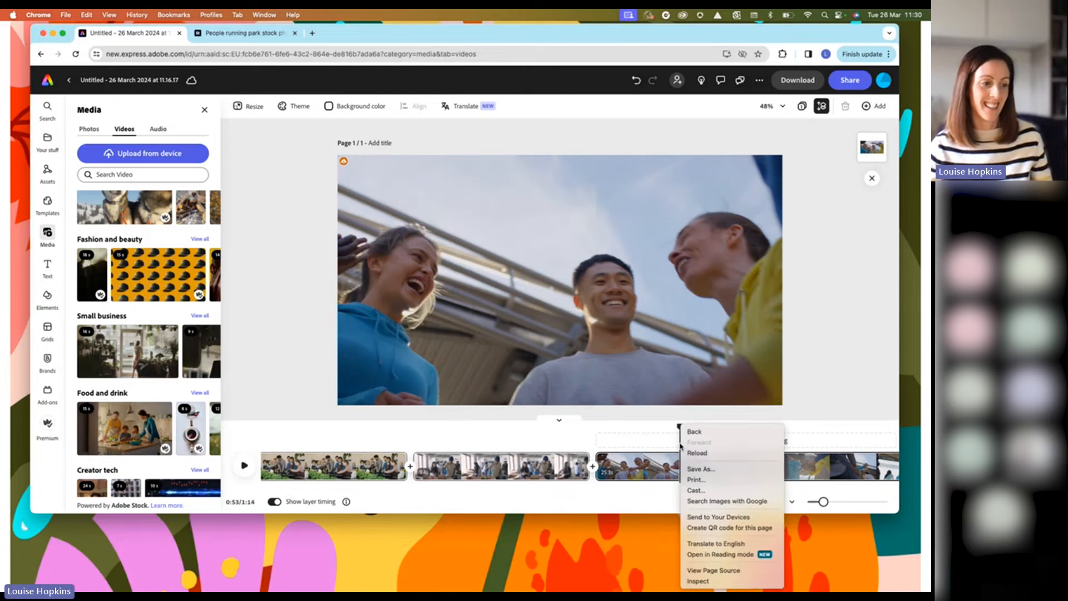
click(682, 456)
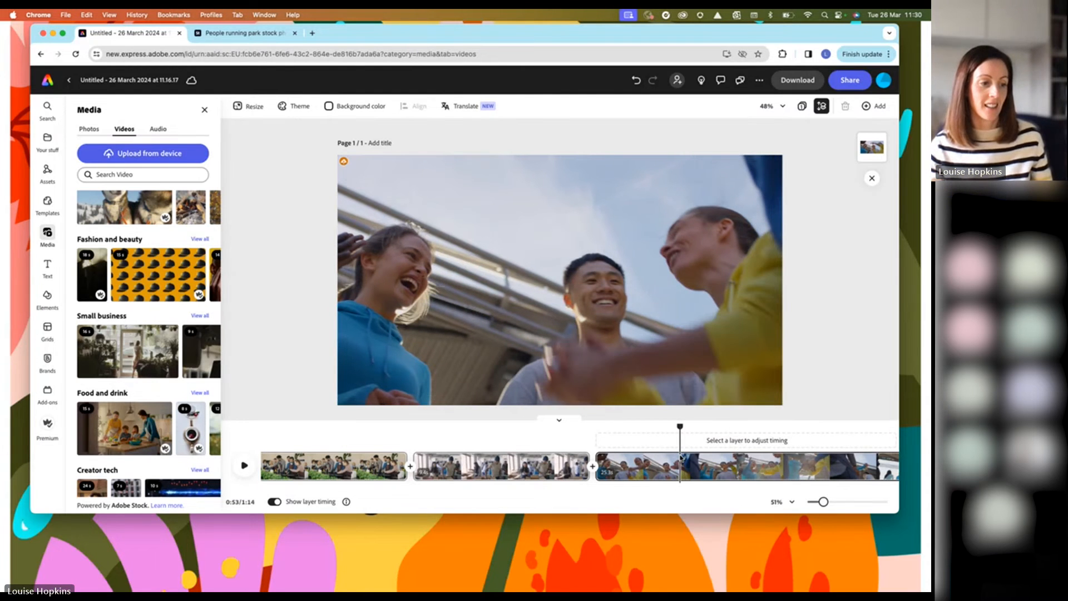
right_click(682, 456)
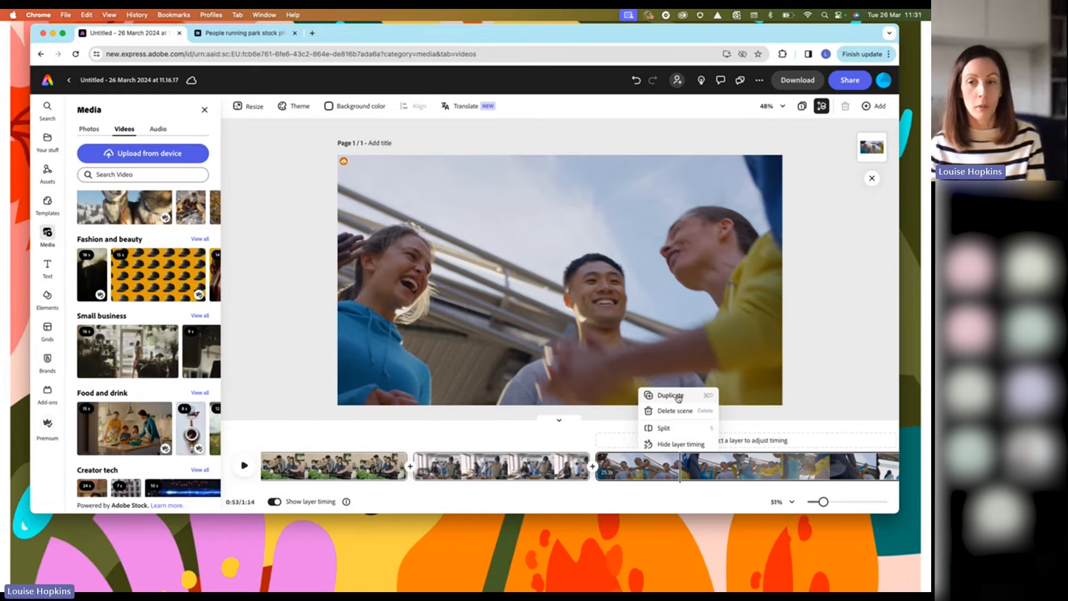
click(667, 429)
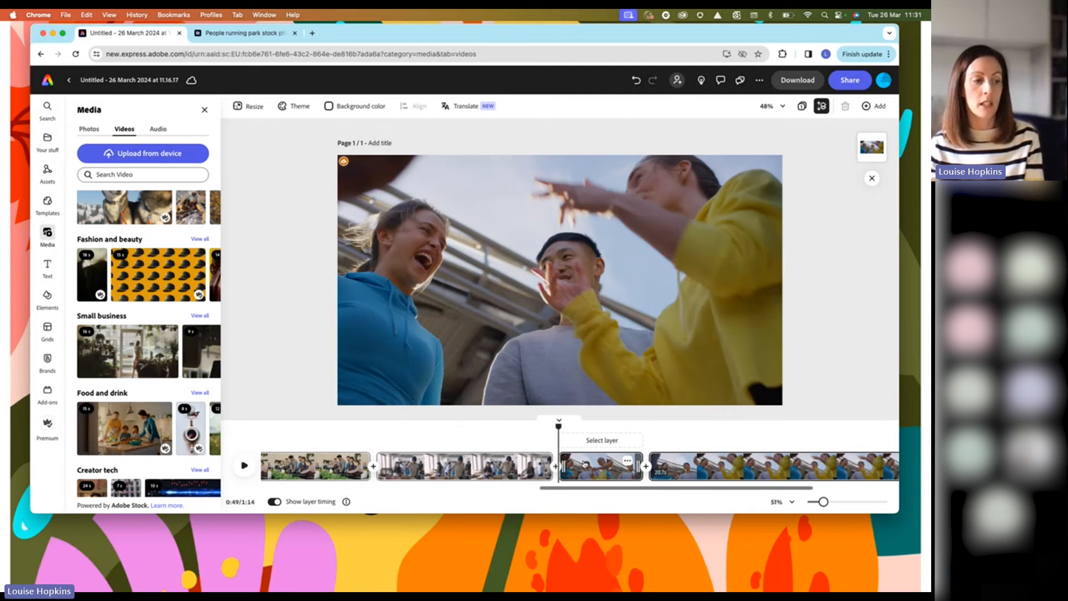
Preview the short first part of the split cheering group scene and delete that scene
drag(560, 427, 597, 439)
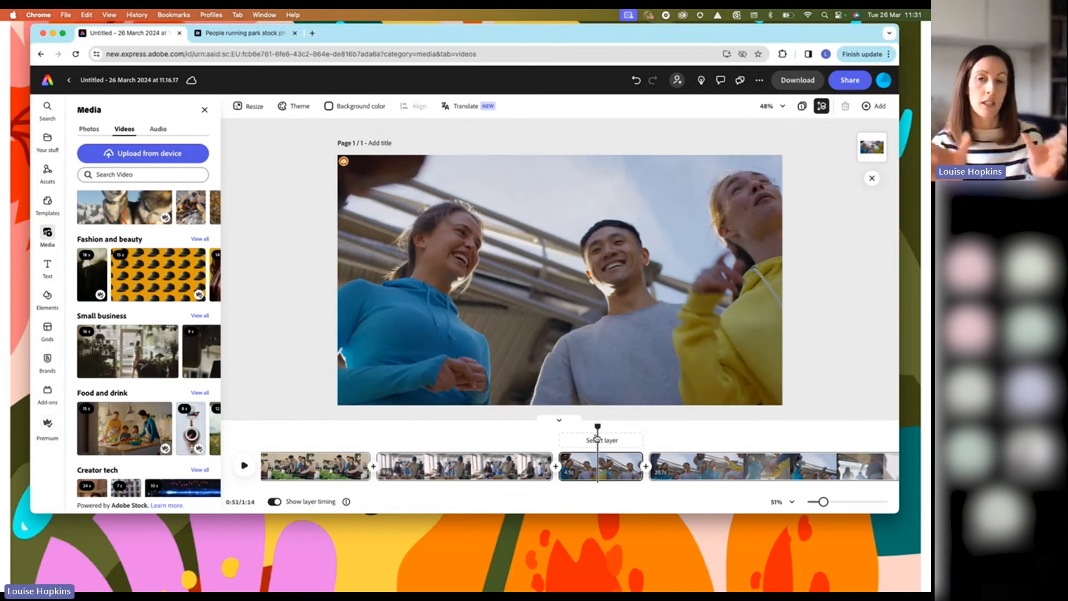
click(612, 470)
click(627, 460)
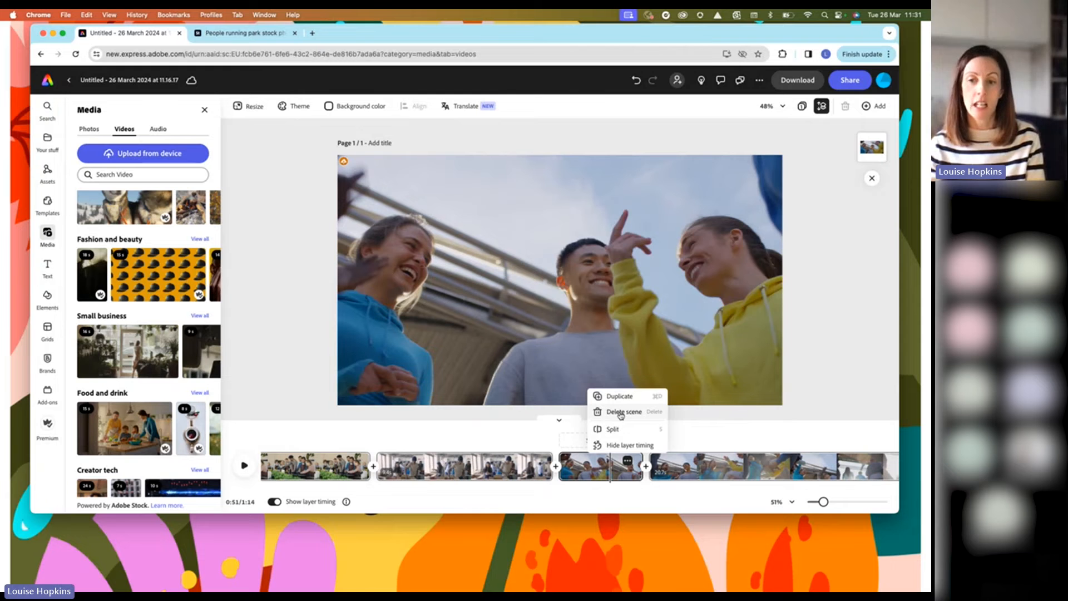
click(620, 412)
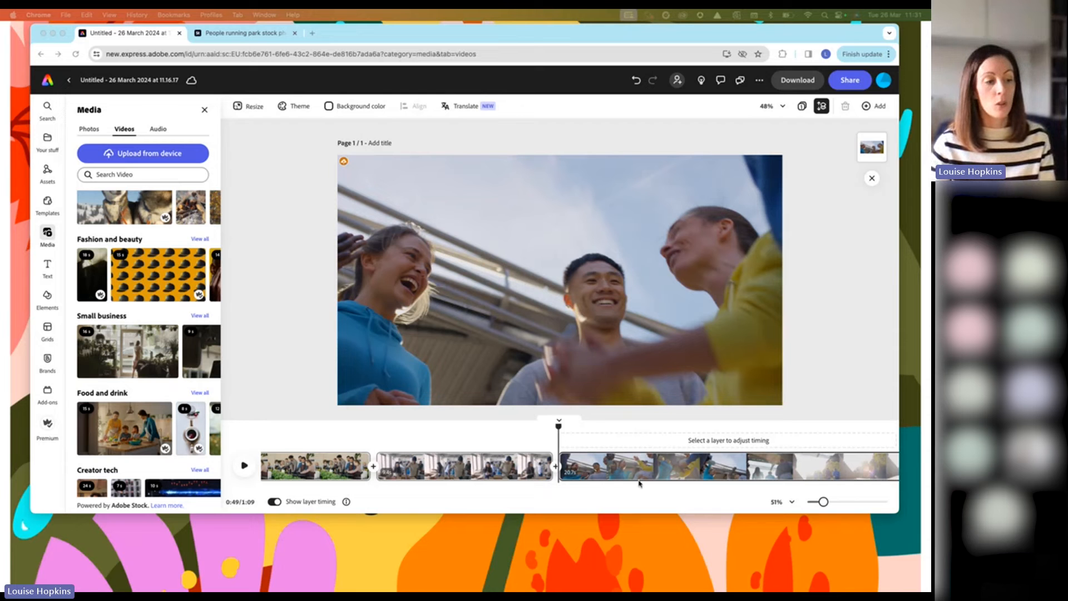
From the tree-planting scene, browse the shapes, stock photos and text templates, and open the full Logos text collection
drag(549, 429, 581, 428)
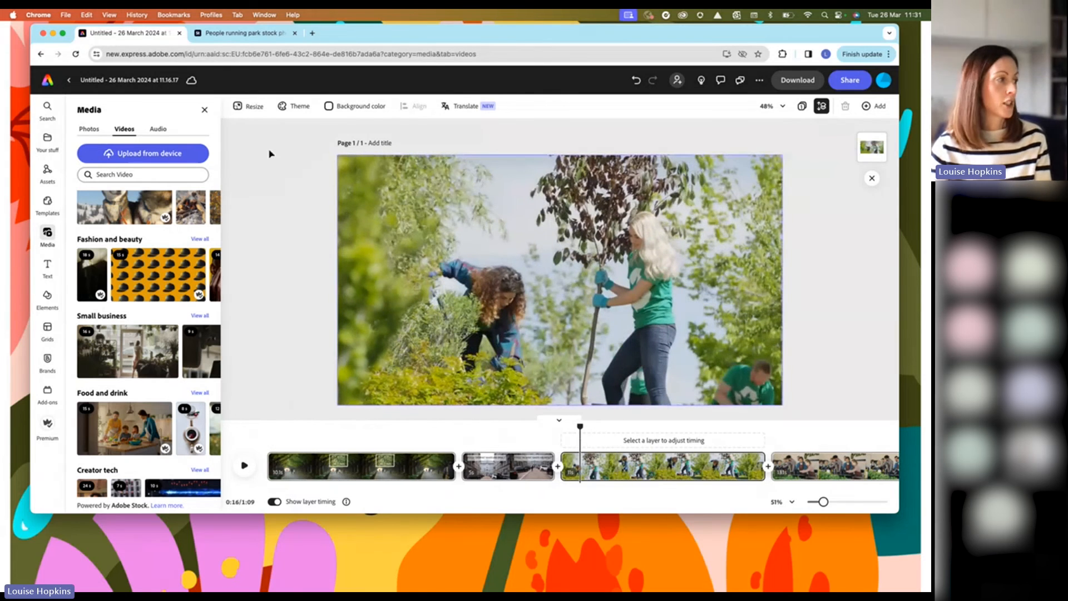
click(47, 298)
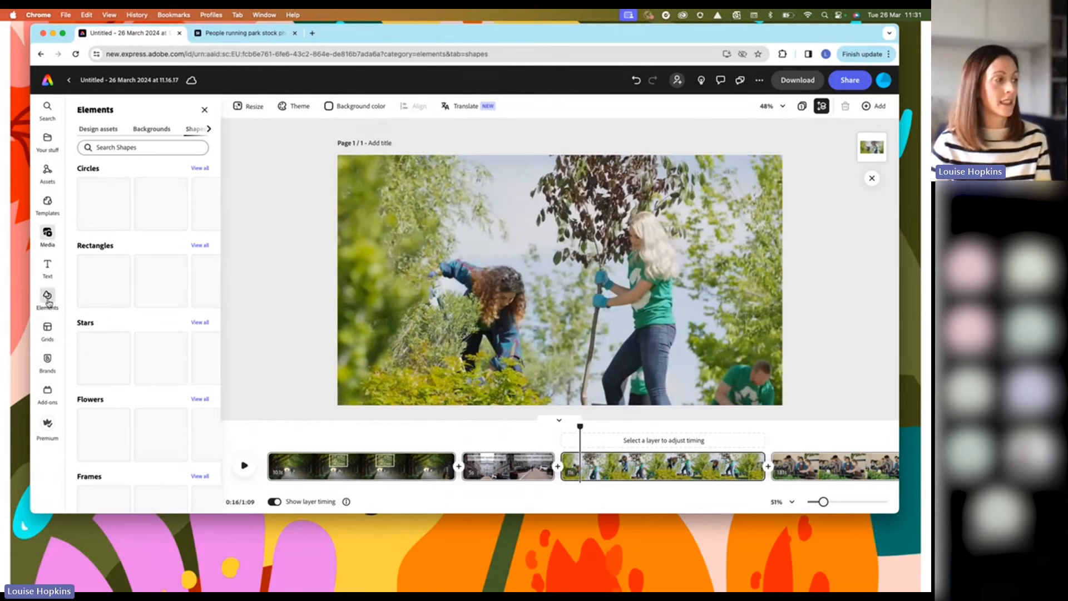
click(209, 130)
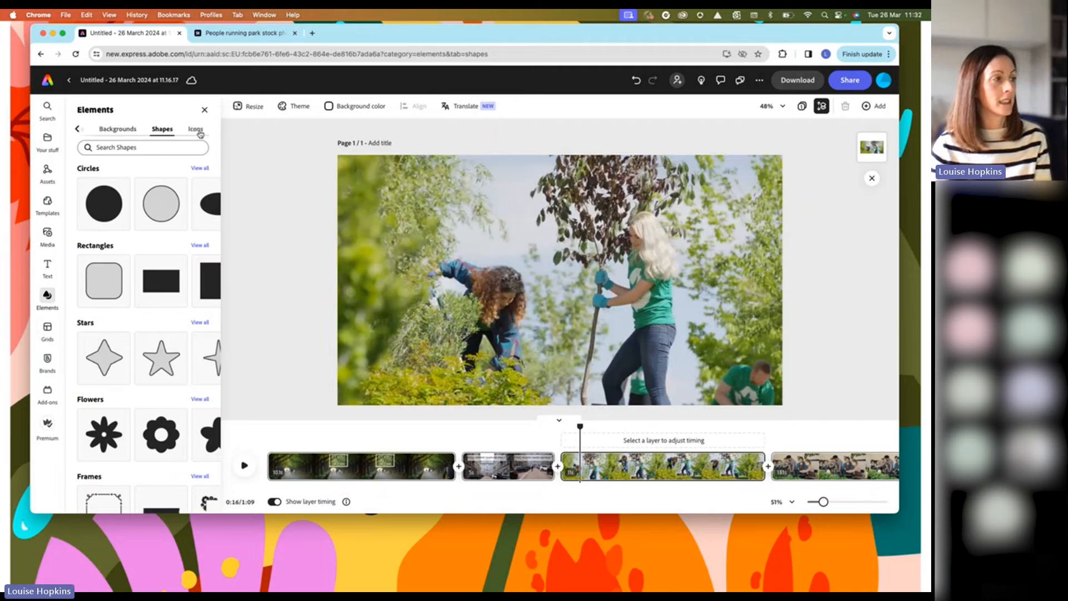
click(46, 234)
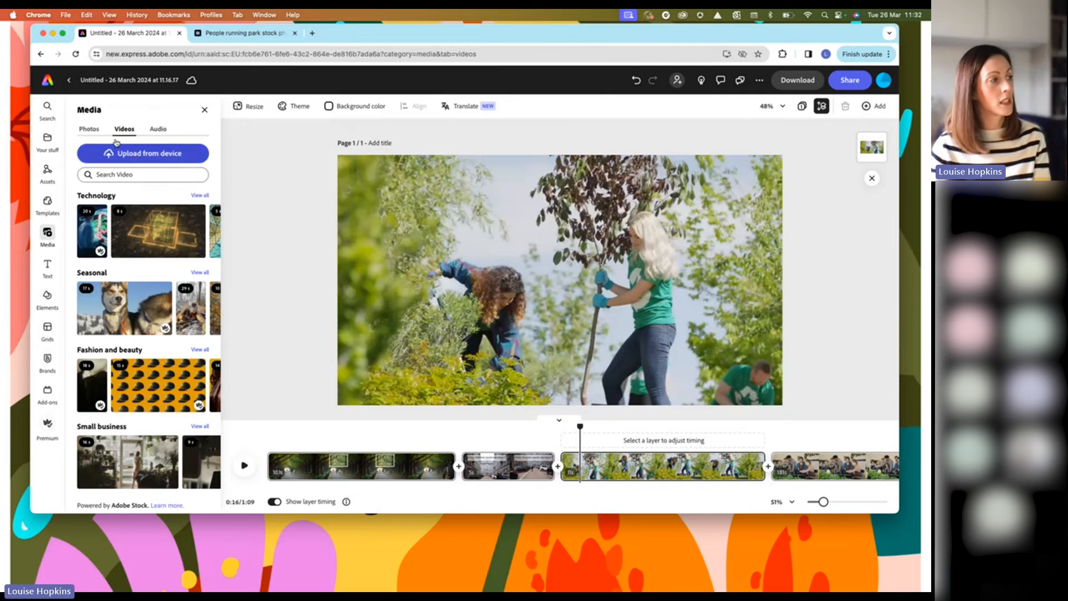
click(90, 129)
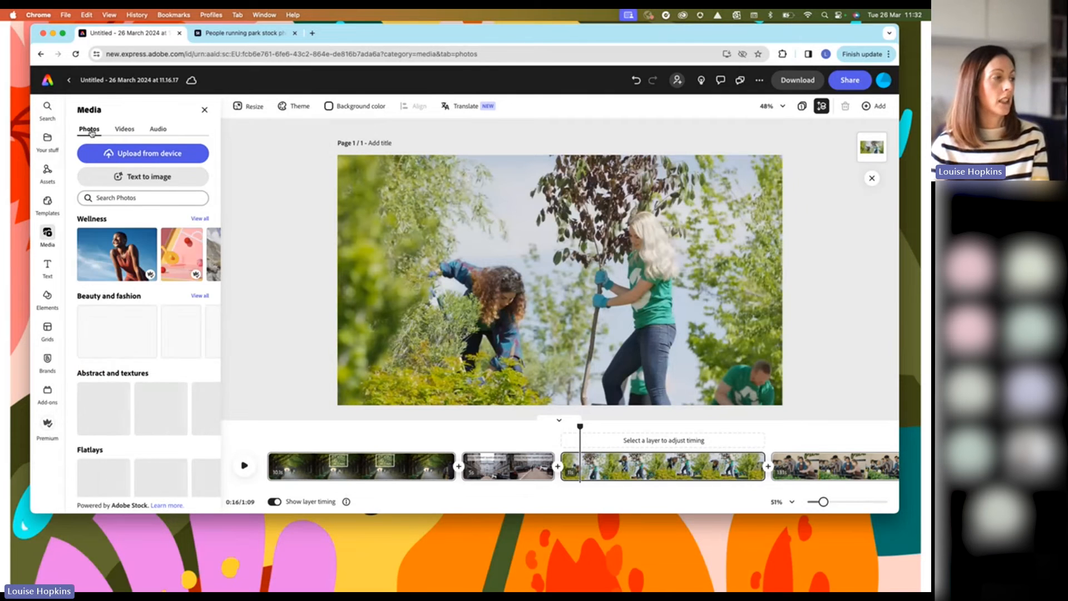
scroll(139, 299, down, 3)
scroll(138, 299, down, 4)
scroll(139, 298, up, 3)
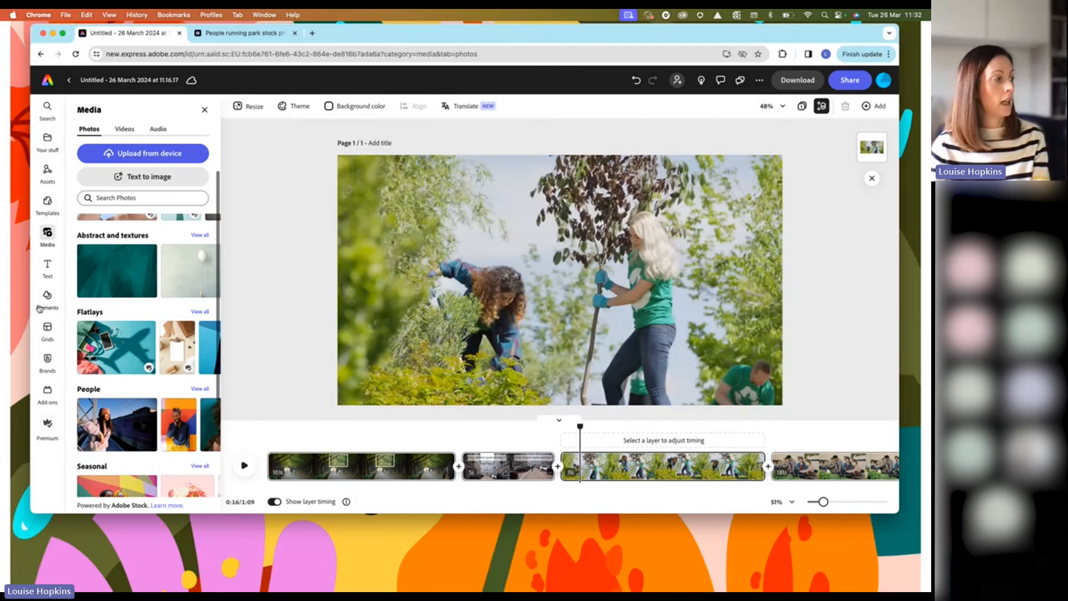
click(46, 267)
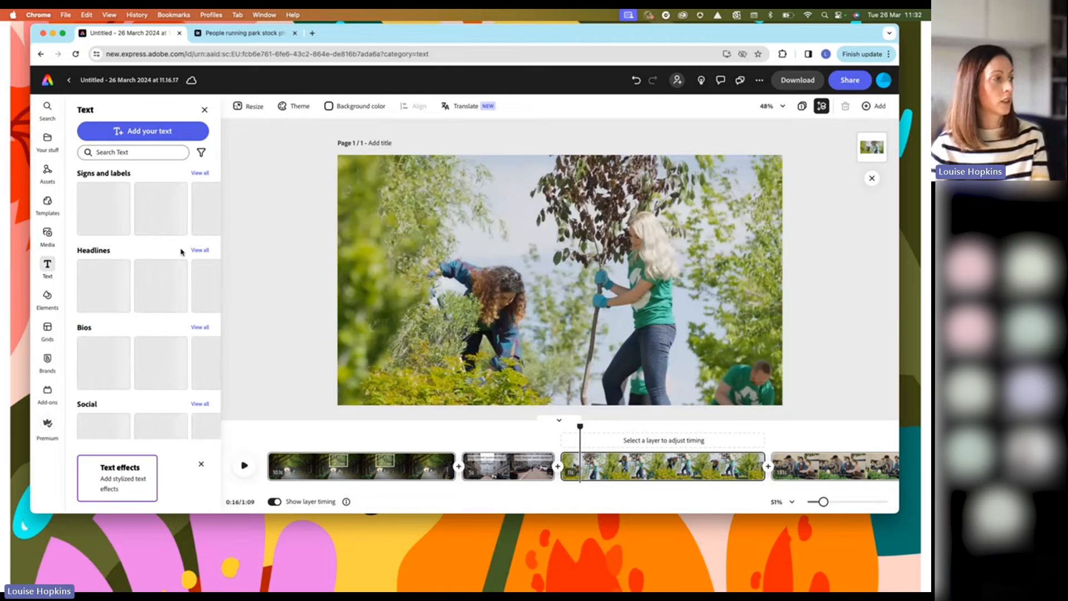
scroll(180, 252, down, 5)
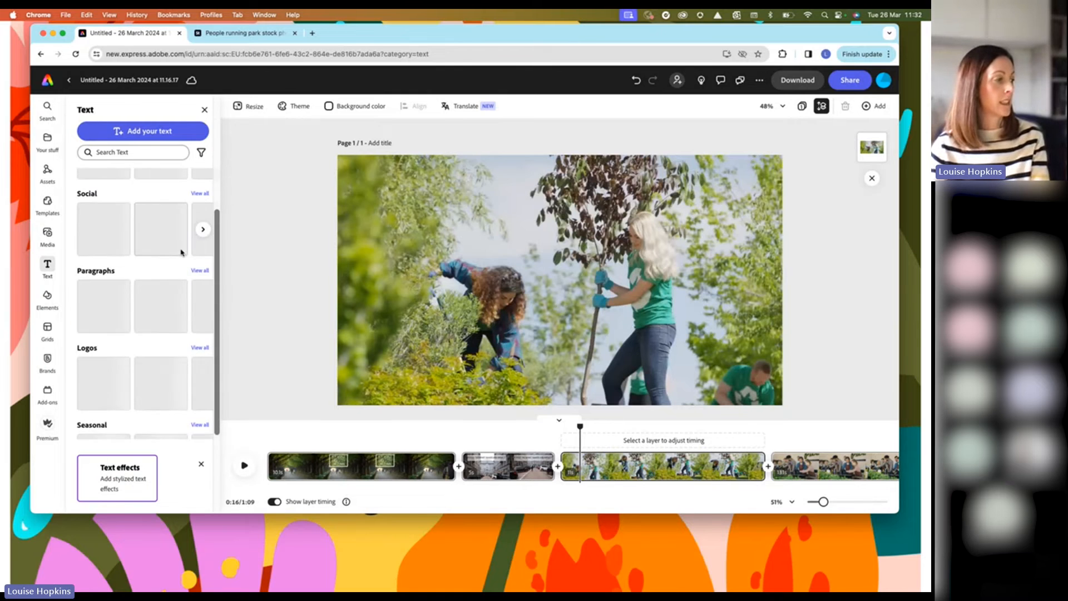
scroll(180, 252, down, 2)
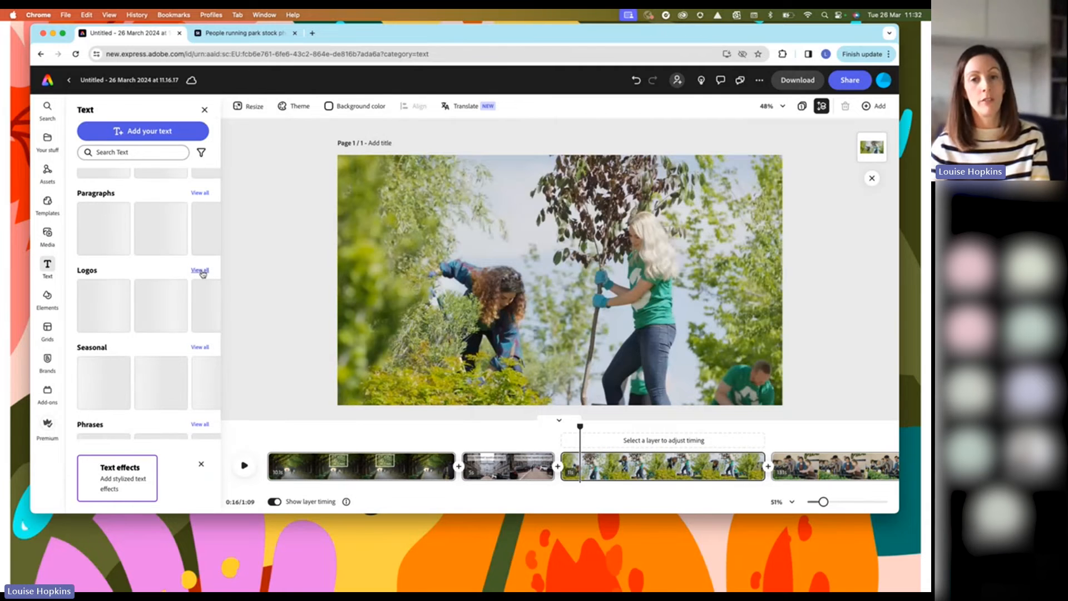
click(201, 270)
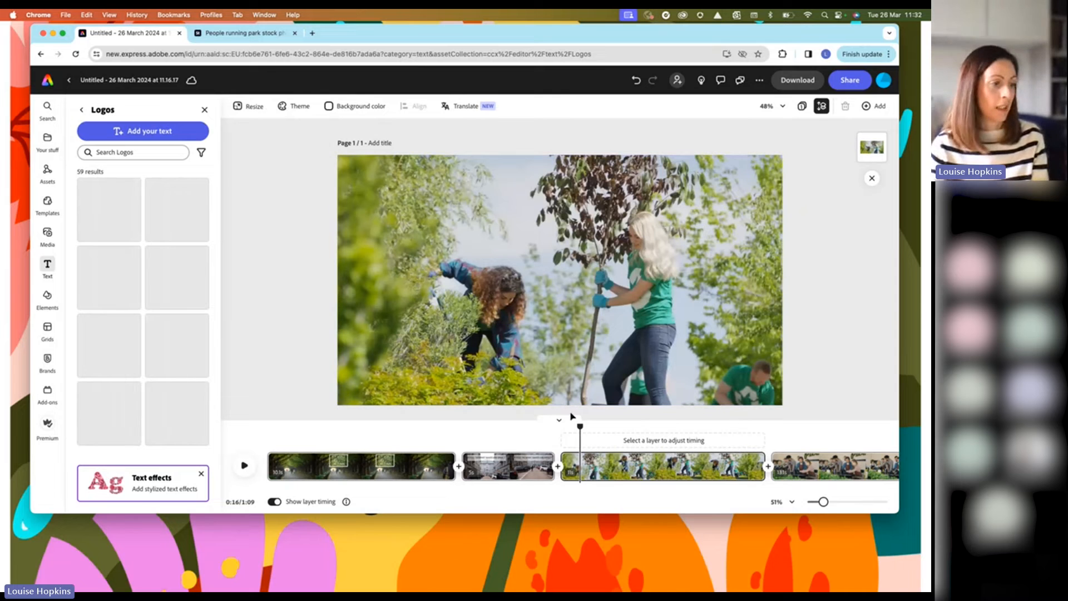
Scrub from the tree-planting scene to about 29 s and enlarge the kitchen cooking clip slightly beyond the page edge
drag(578, 428, 658, 428)
click(617, 326)
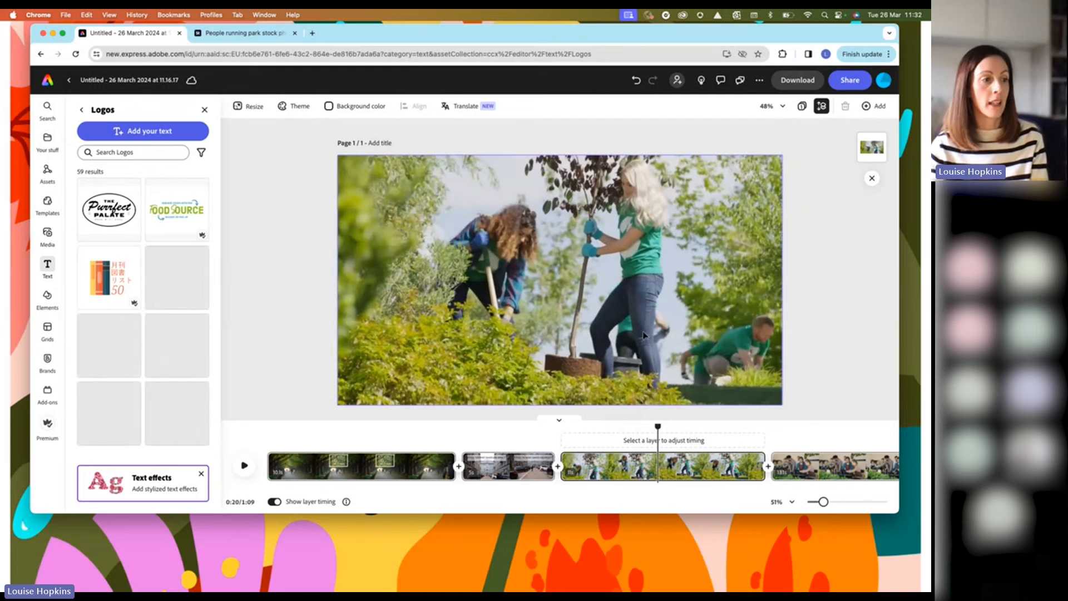
mouse_move(638, 269)
mouse_down()
mouse_move(688, 269)
mouse_move(557, 331)
mouse_move(624, 240)
mouse_move(680, 300)
mouse_move(656, 256)
mouse_move(636, 269)
mouse_up()
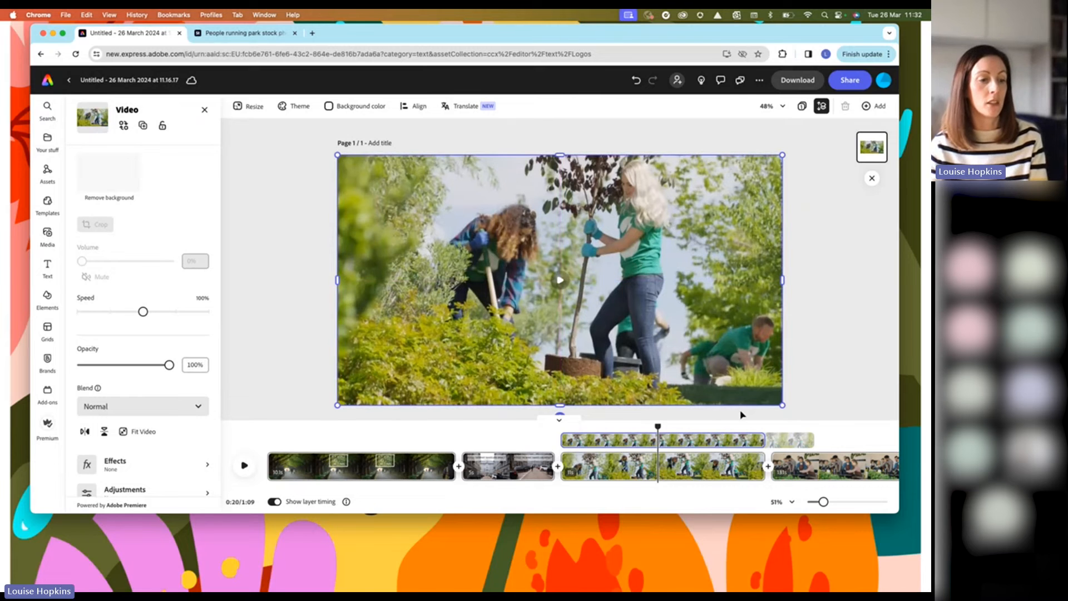
drag(658, 427, 824, 427)
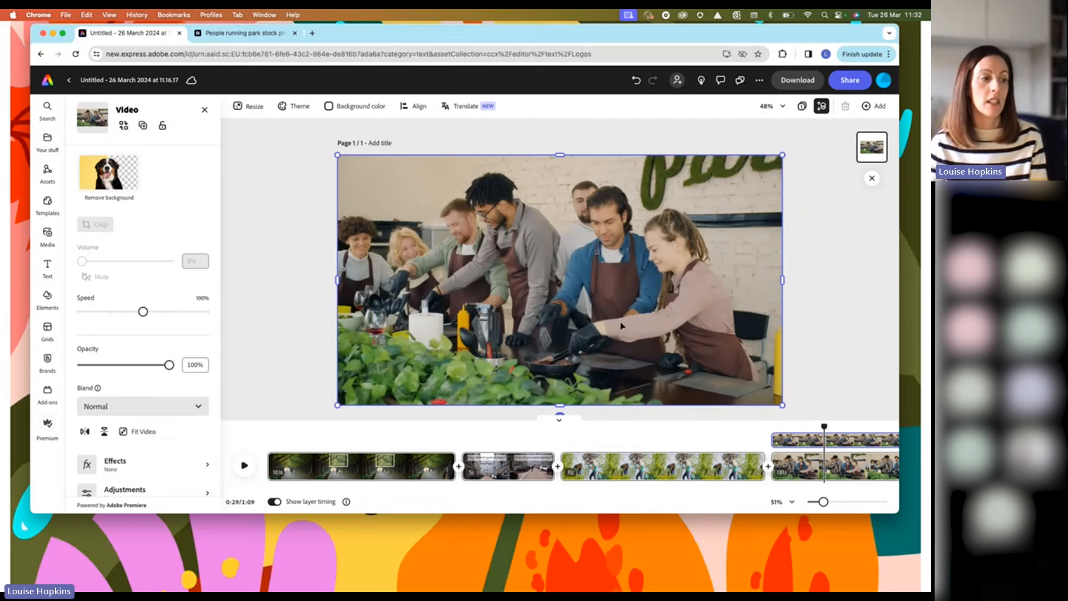
drag(782, 155, 821, 158)
click(838, 413)
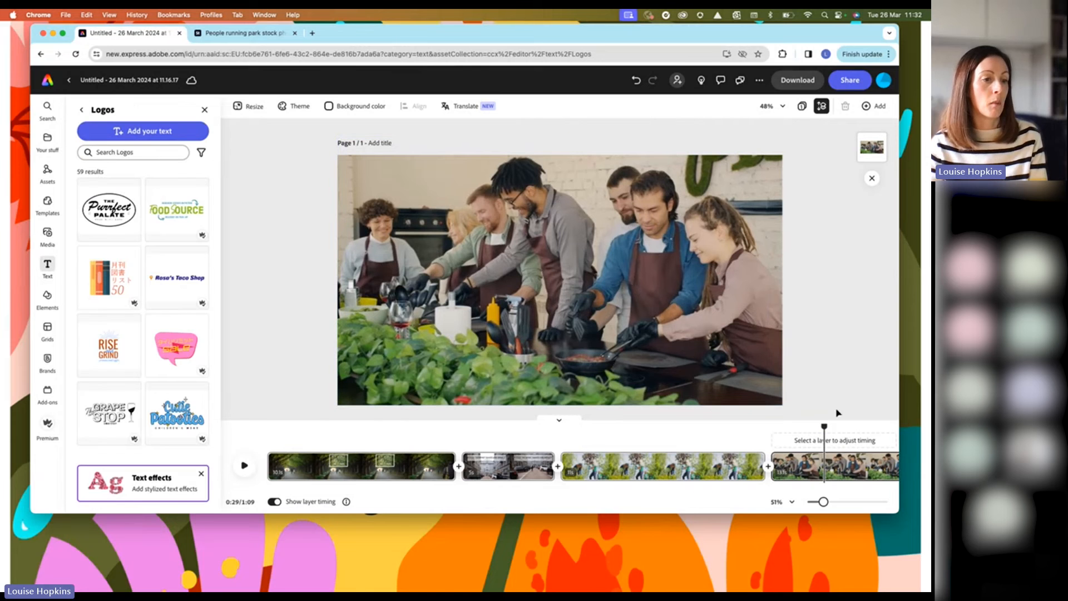
Return the playhead to about 17 s in the tree-planting scene and browse the text template categories, including Logos, Bios and Social
drag(808, 432, 595, 428)
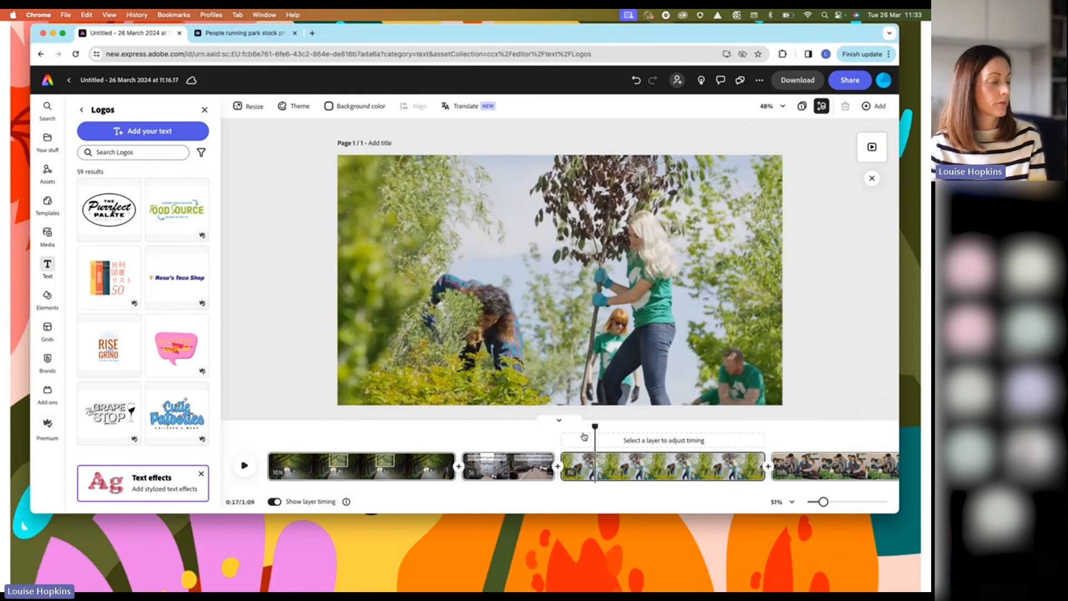
scroll(136, 243, down, 2)
scroll(137, 243, up, 3)
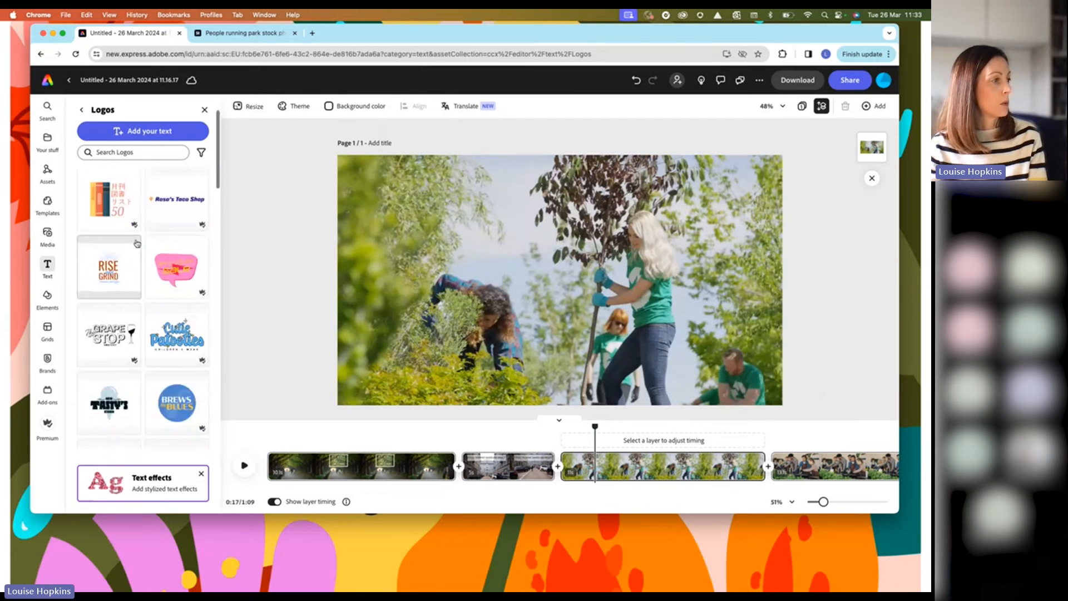
click(159, 154)
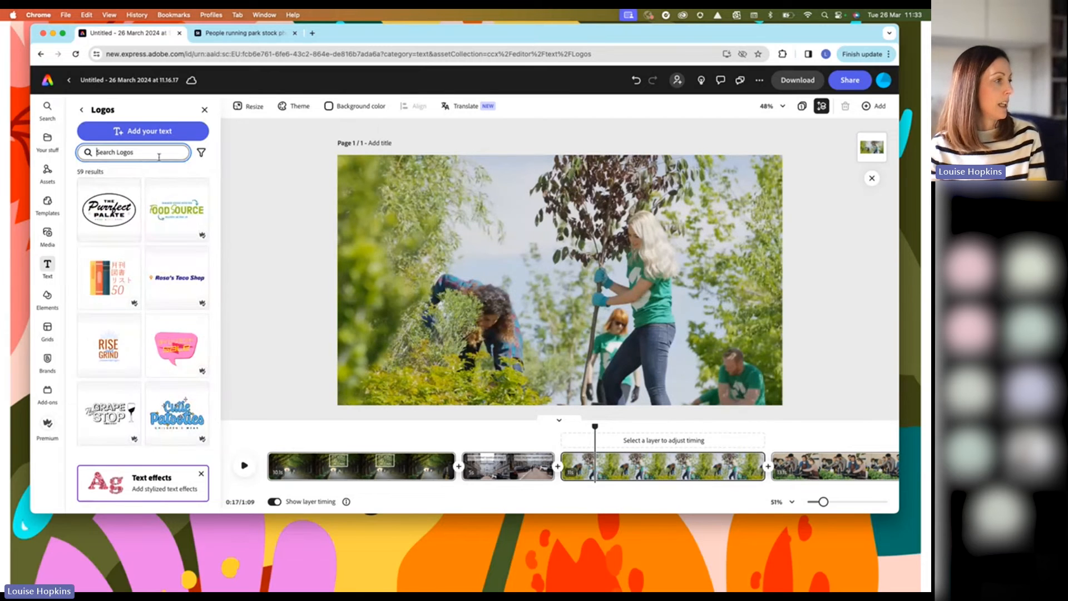
click(81, 109)
scroll(164, 324, down, 8)
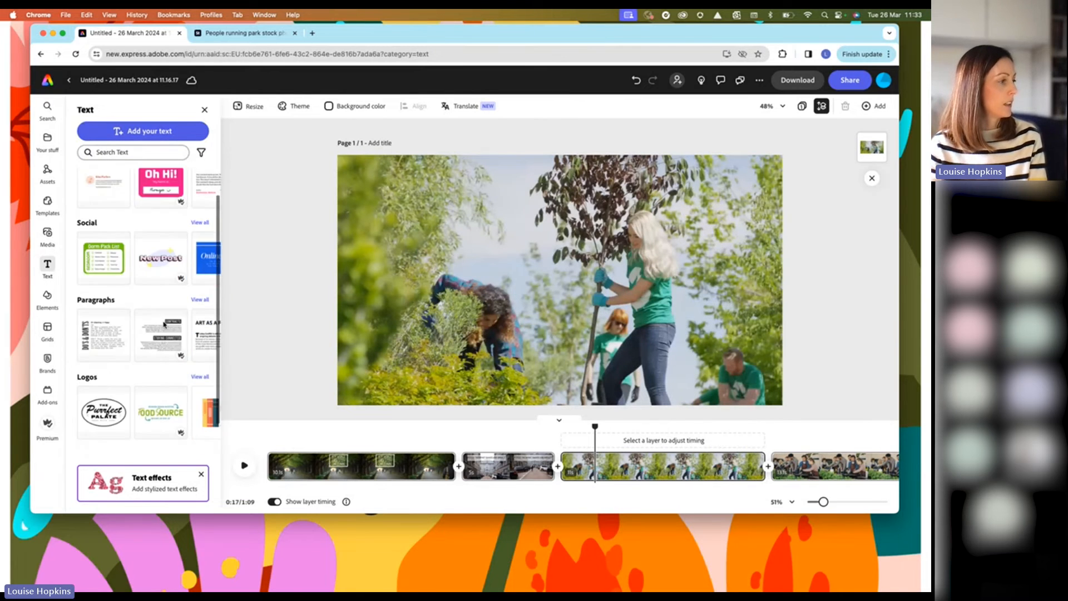
scroll(164, 325, up, 5)
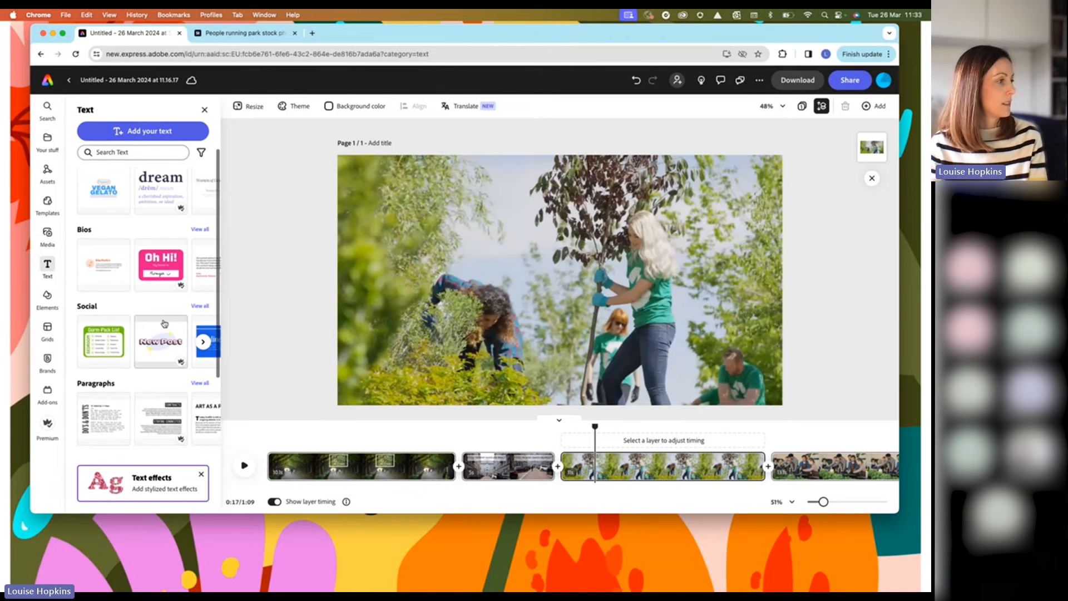
scroll(164, 324, up, 3)
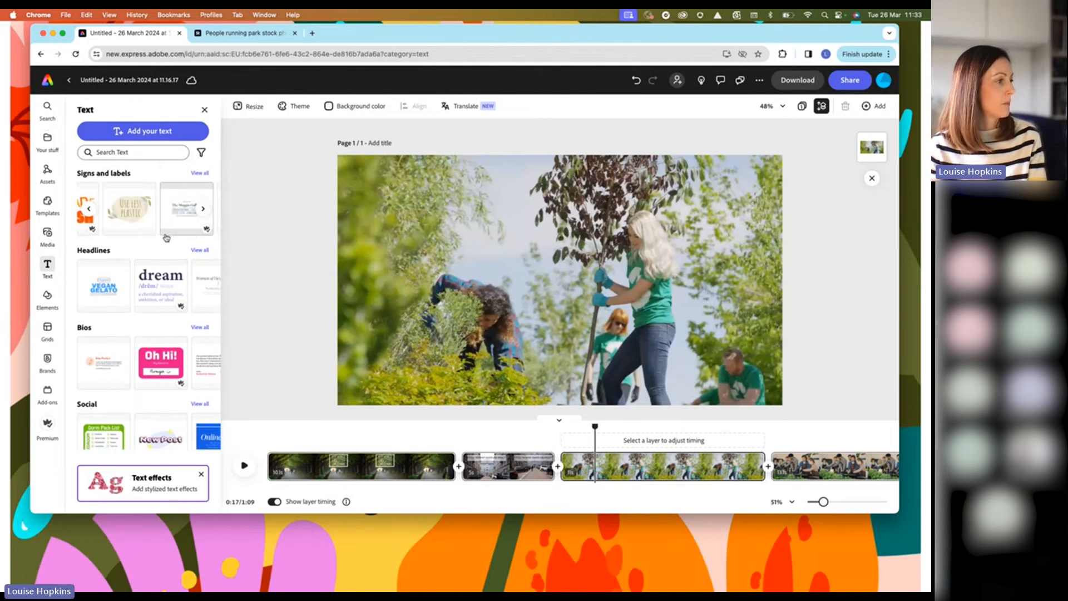
scroll(166, 239, down, 2)
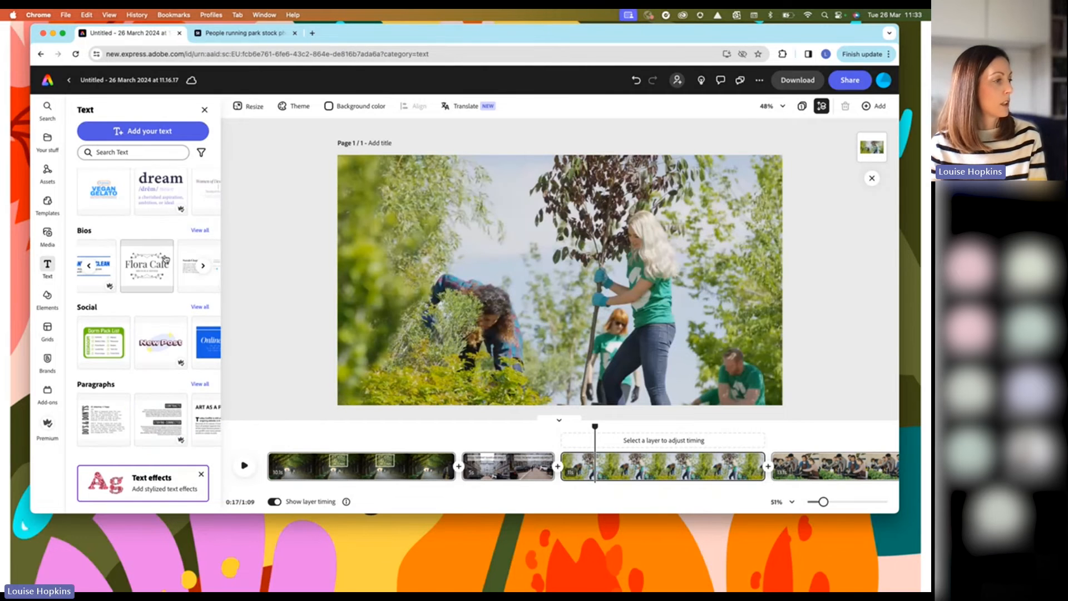
scroll(166, 250, down, 3)
scroll(171, 222, right, 2)
scroll(171, 222, right, 2)
scroll(178, 267, down, 2)
scroll(188, 310, down, 2)
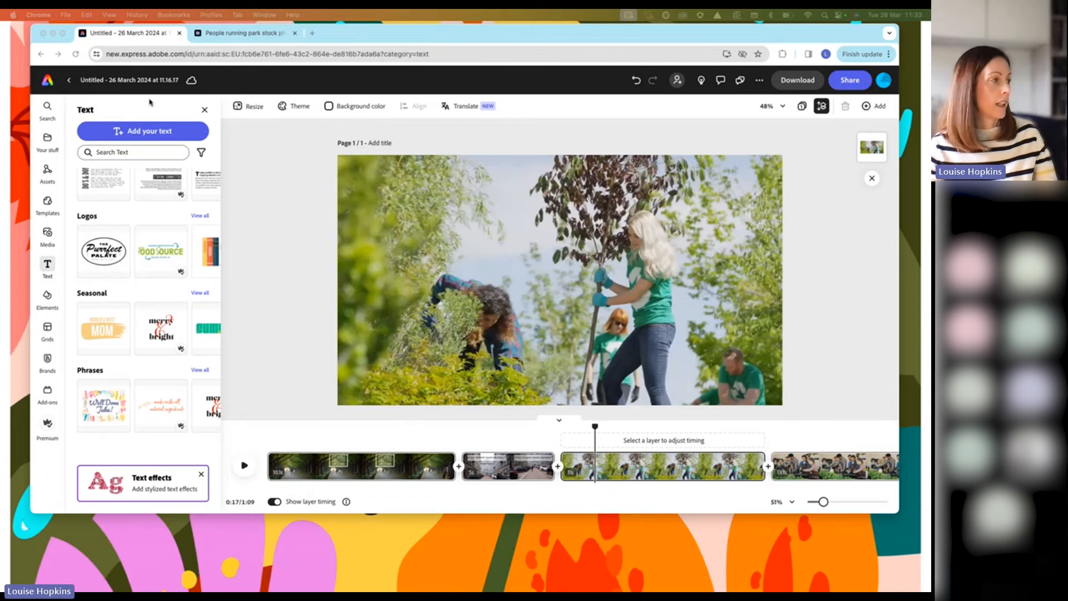
Search the text templates for "checklist", add the "To-do list!" design, and place it smaller over the left side of the tree-planting scene
click(143, 153)
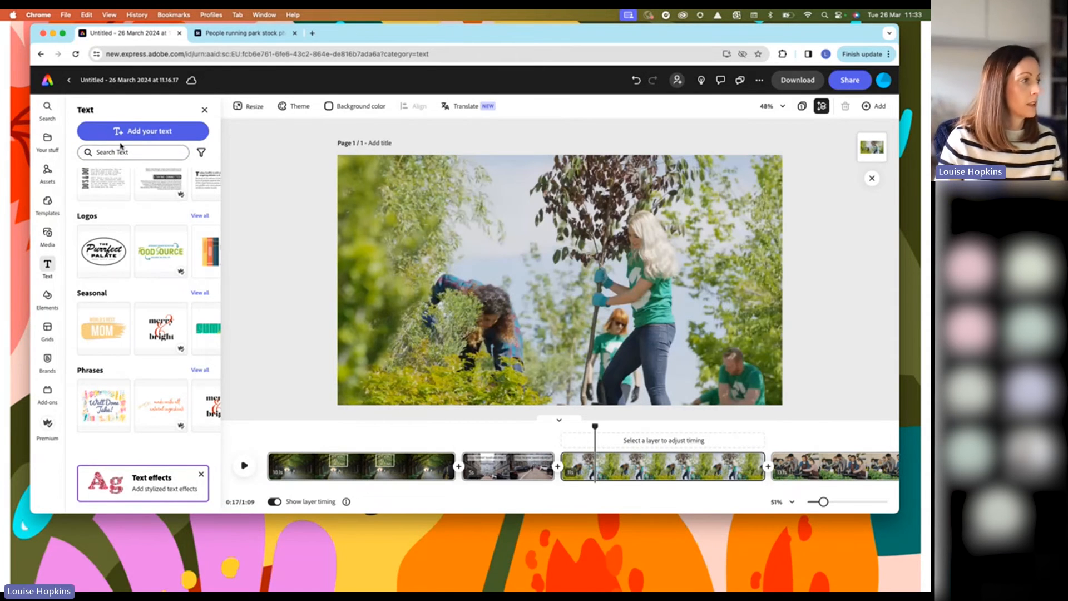
text(checklist)
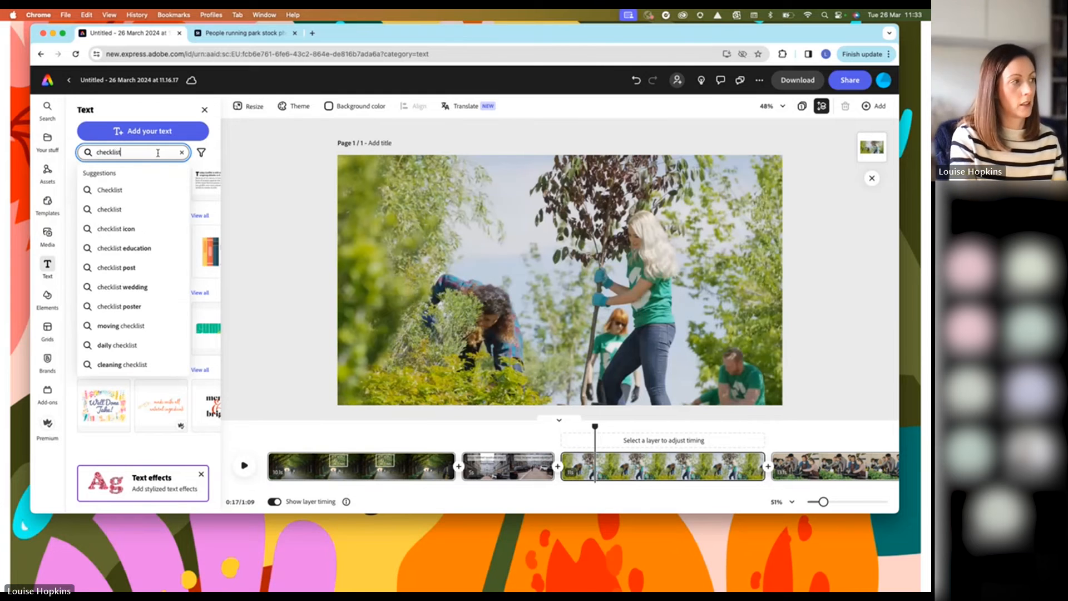
key(Return)
click(129, 196)
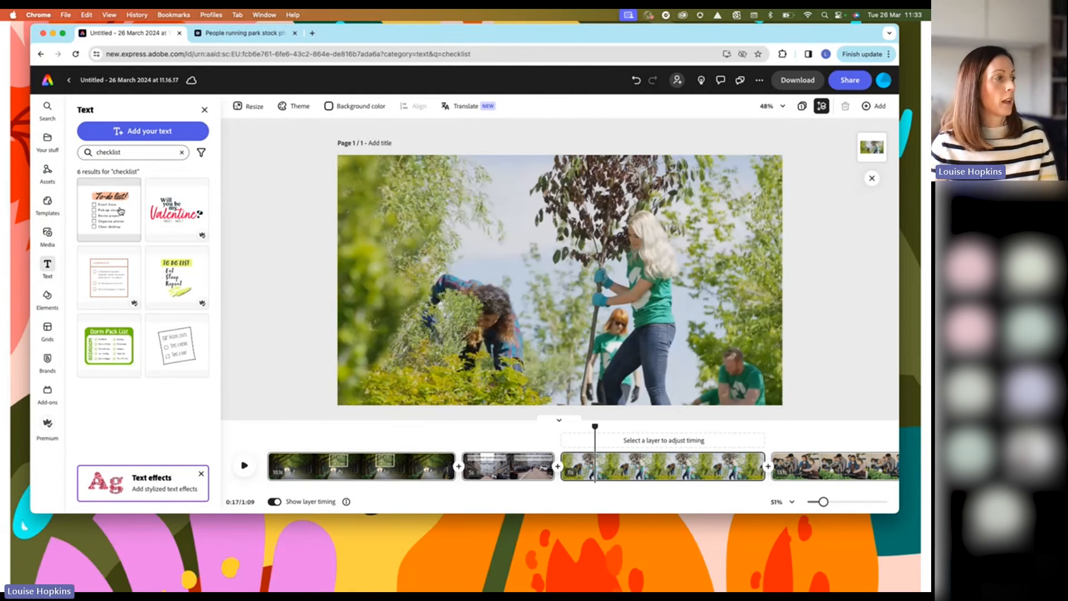
click(636, 214)
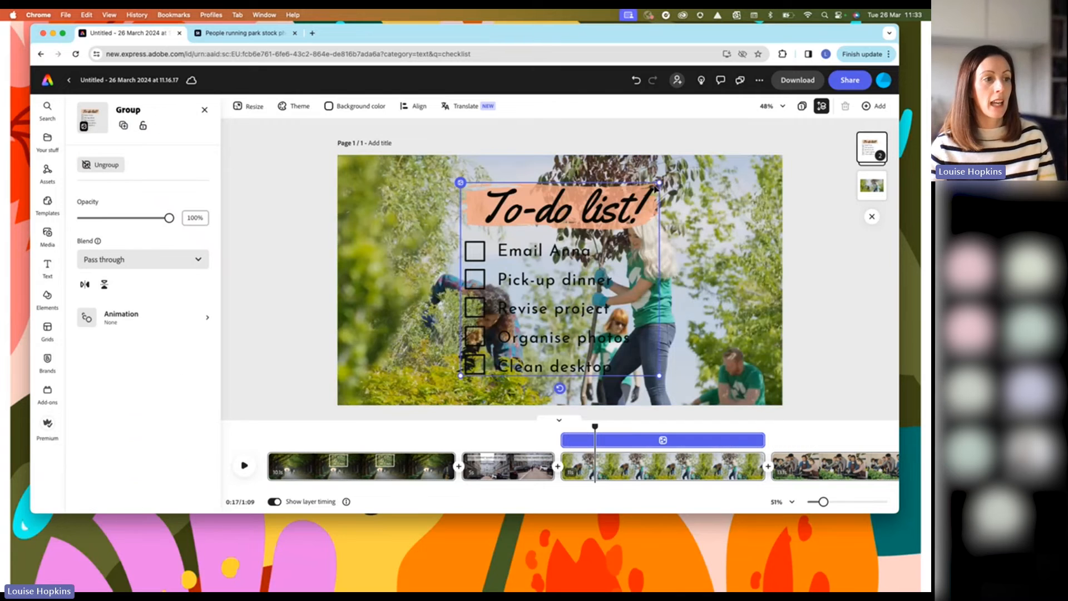
drag(658, 184, 475, 242)
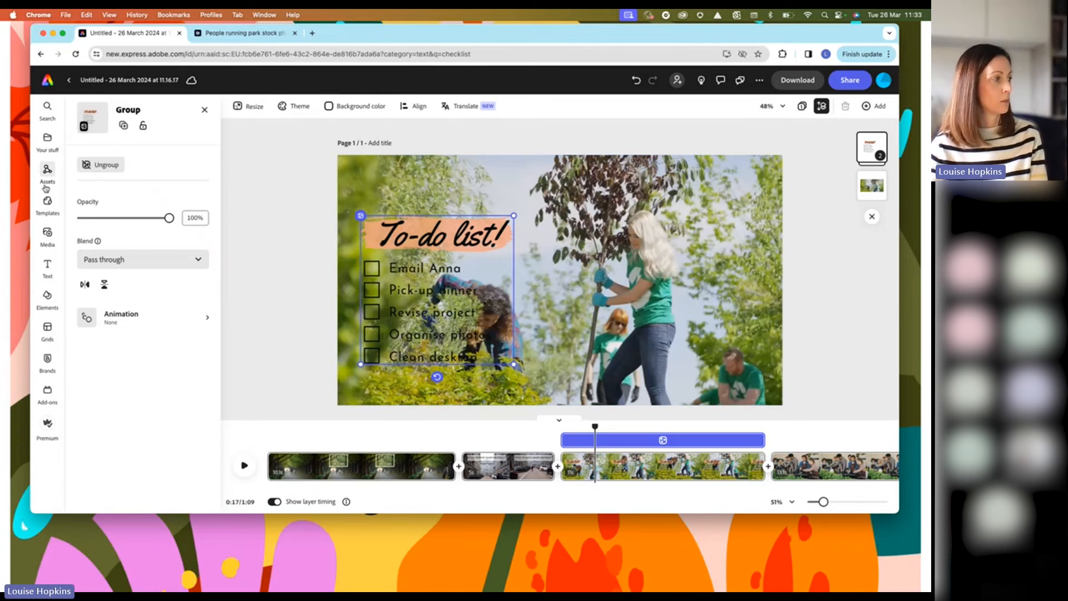
Add a square to the tree-planting scene, fill it white and lower its opacity to 56%
click(47, 300)
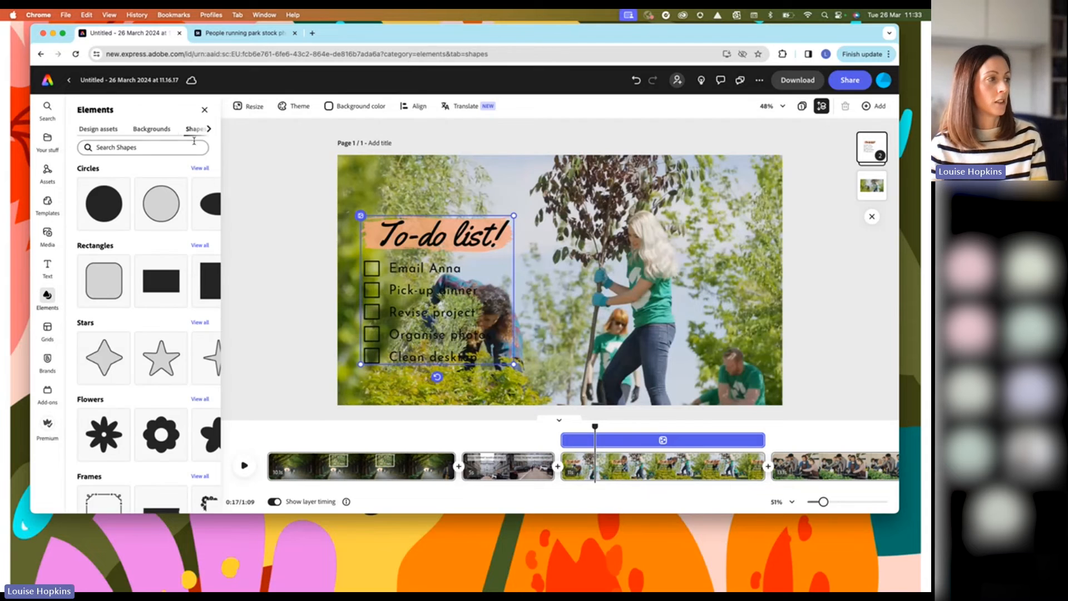
click(208, 294)
click(581, 278)
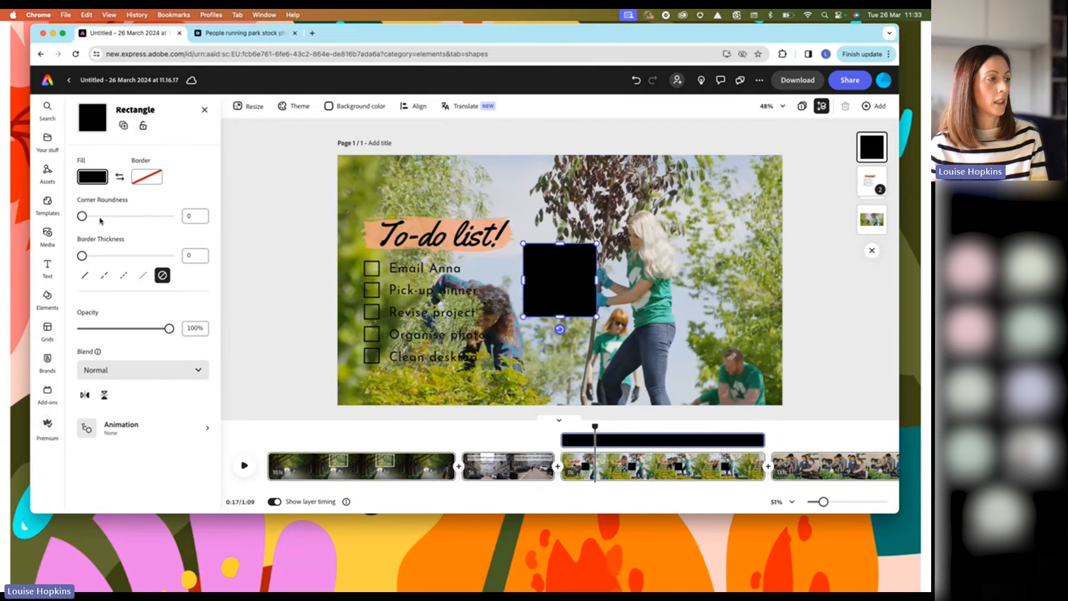
click(149, 136)
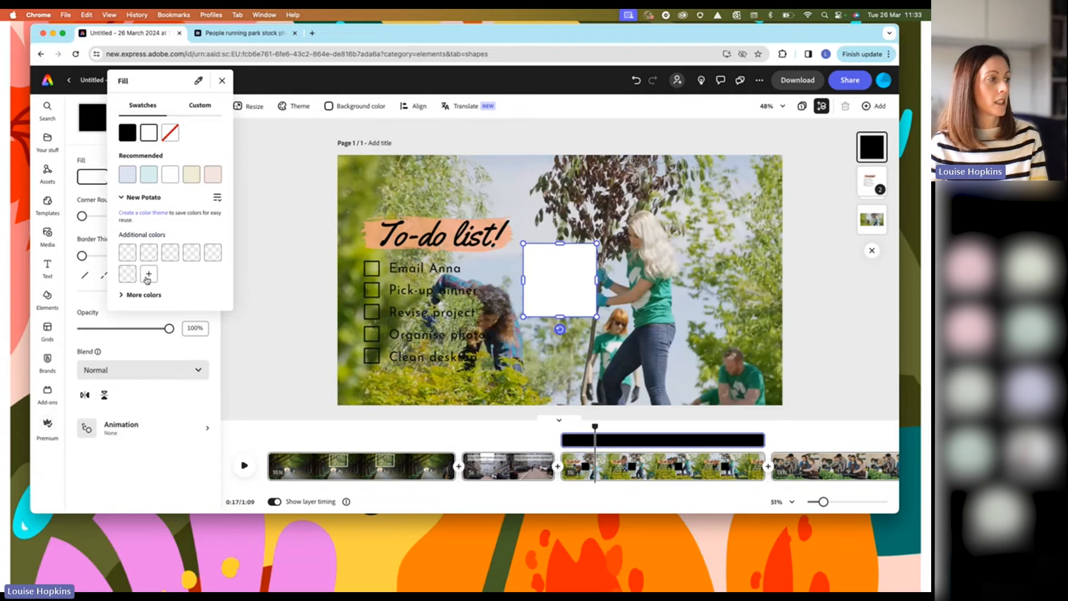
click(149, 334)
click(144, 329)
drag(144, 332, 129, 332)
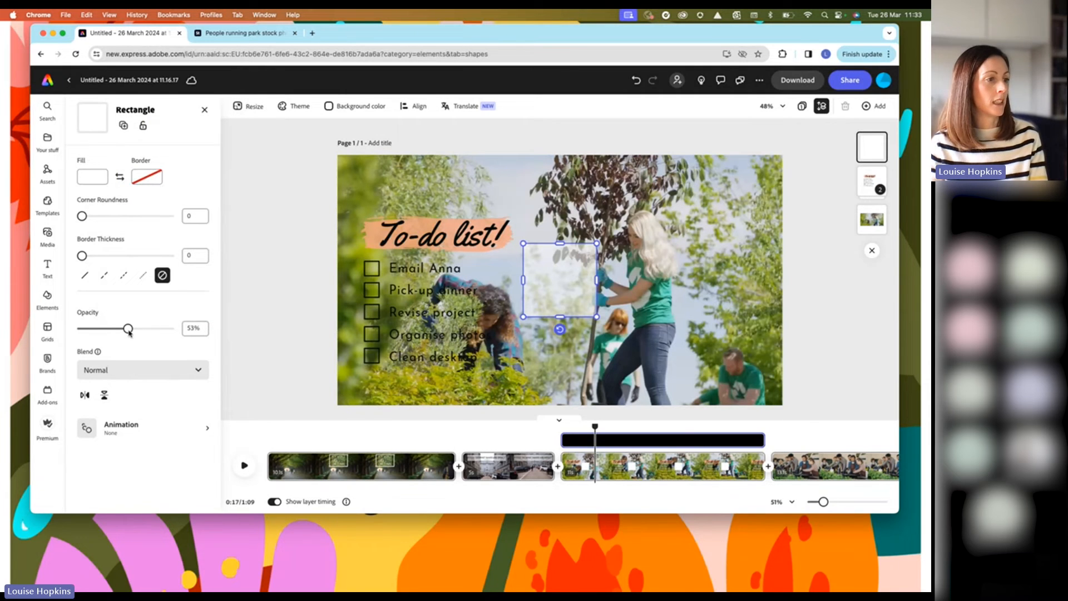
Stretch the translucent square over the whole to-do list and stack it behind the checklist group
click(469, 315)
drag(587, 258, 416, 225)
drag(425, 284, 528, 387)
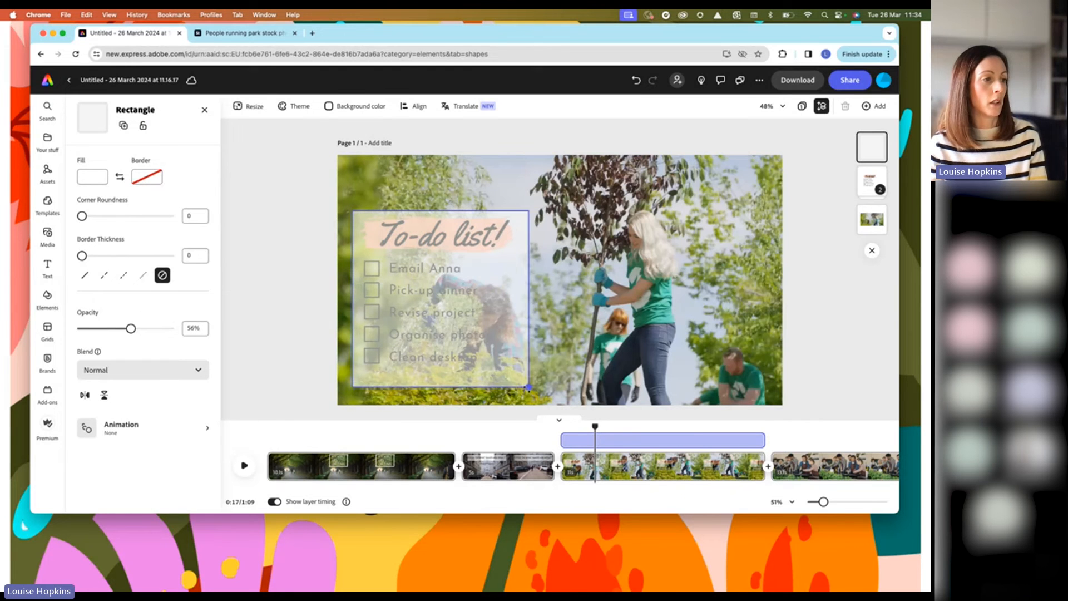
drag(529, 300, 560, 299)
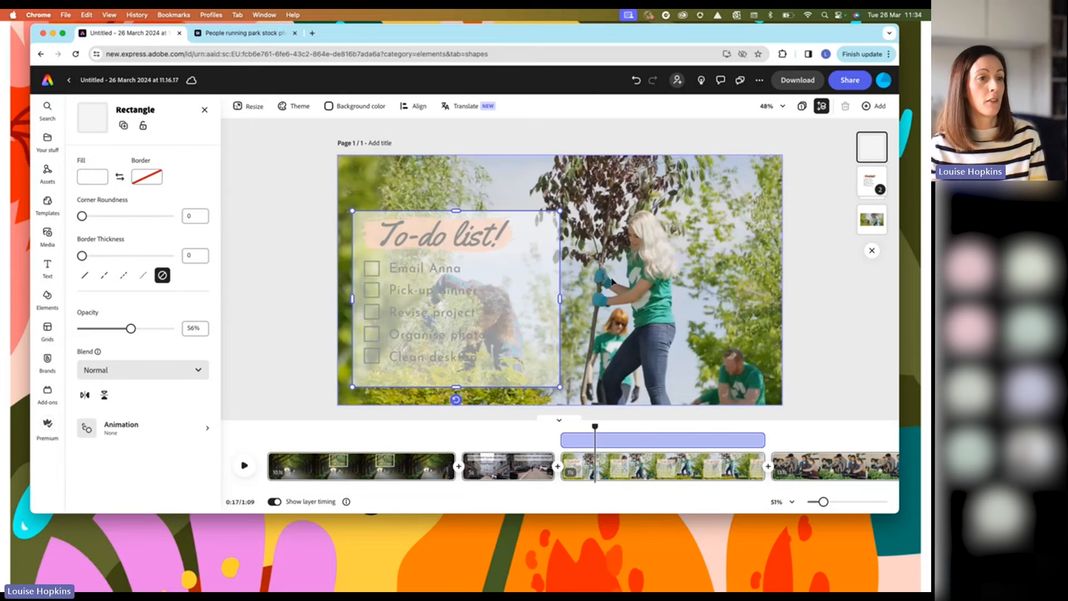
drag(868, 181, 866, 144)
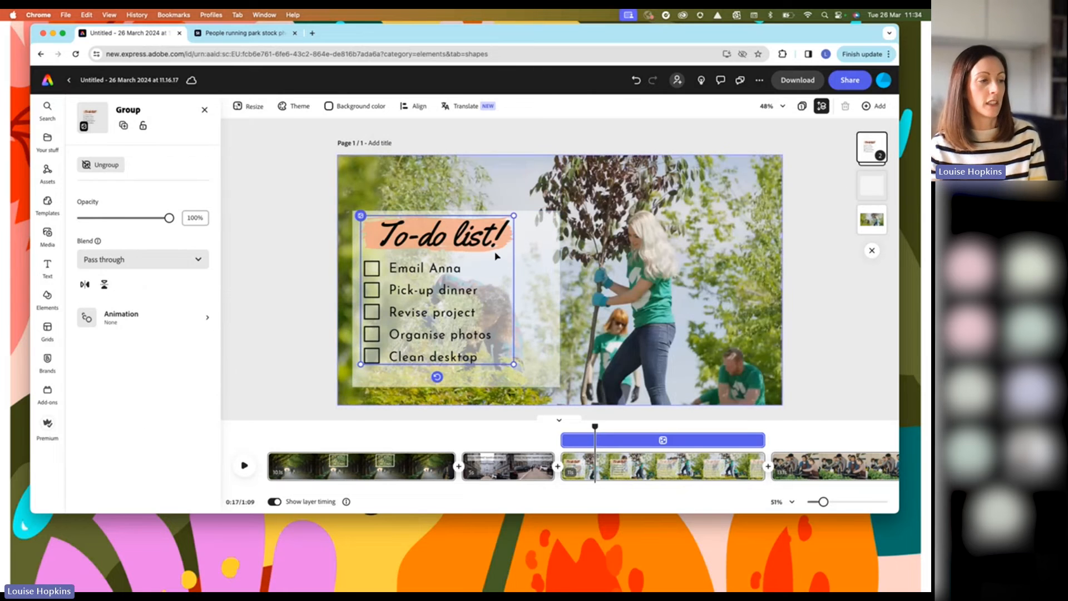
Replace the list items with "Join environmental projects", "Join a class", "Volunteer" and "Join a club", and widen the text box to fit
double_click(462, 269)
click(462, 269)
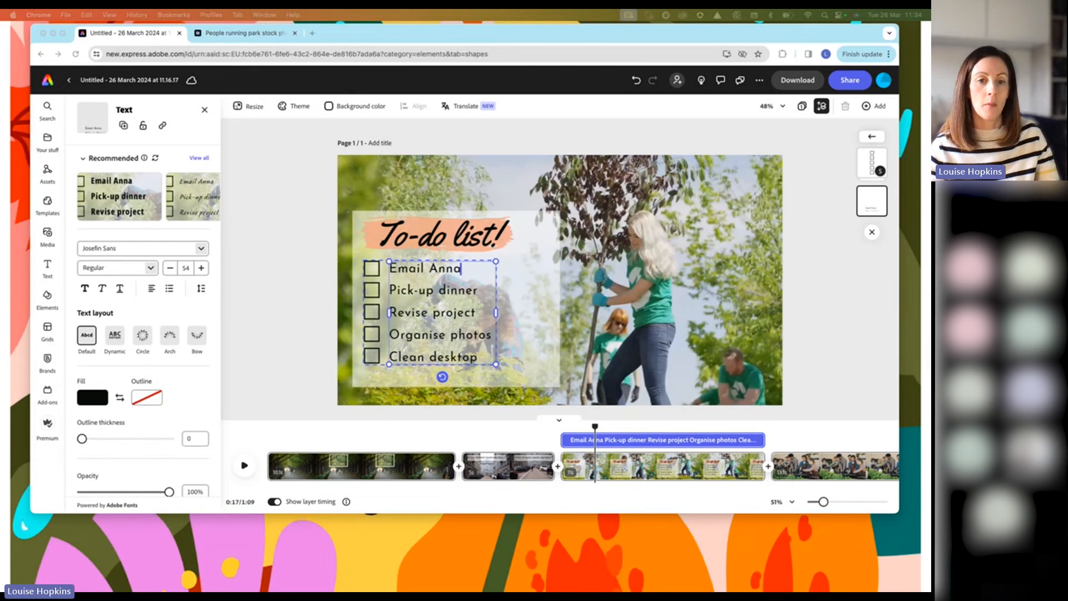
double_click(468, 335)
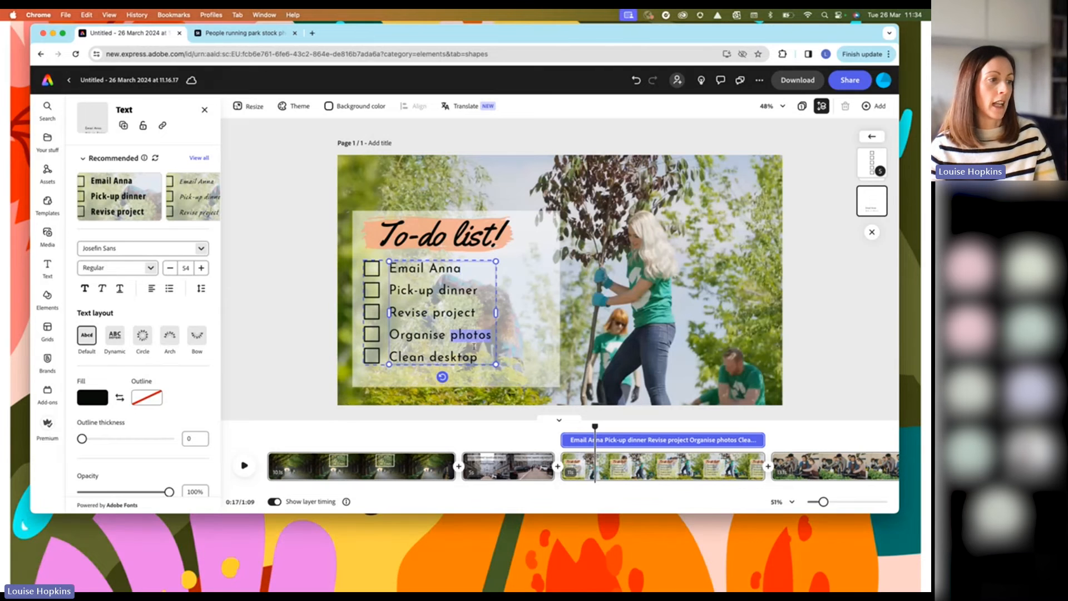
key(super+a)
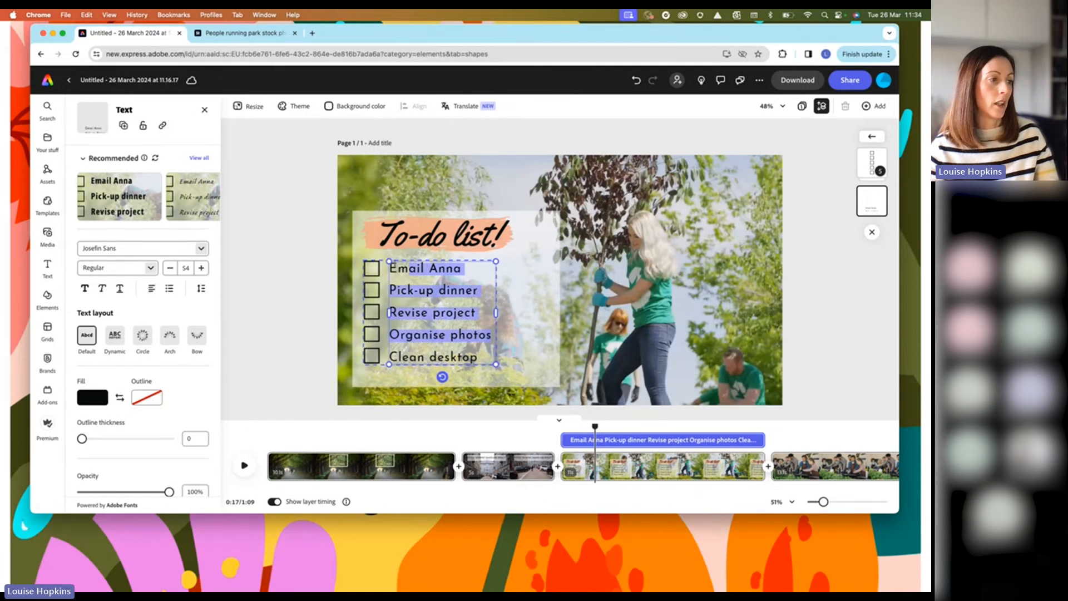
key(super+v)
drag(497, 348, 563, 330)
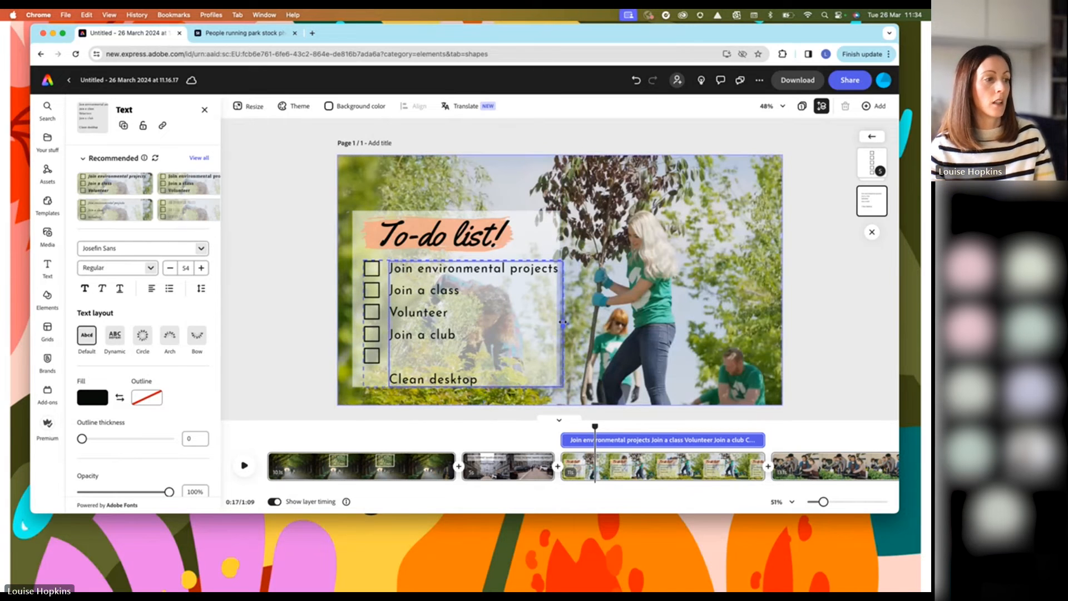
Delete the leftover "Clean desktop" line and the unused fifth checkbox from the to-do list
click(430, 378)
drag(430, 379, 373, 376)
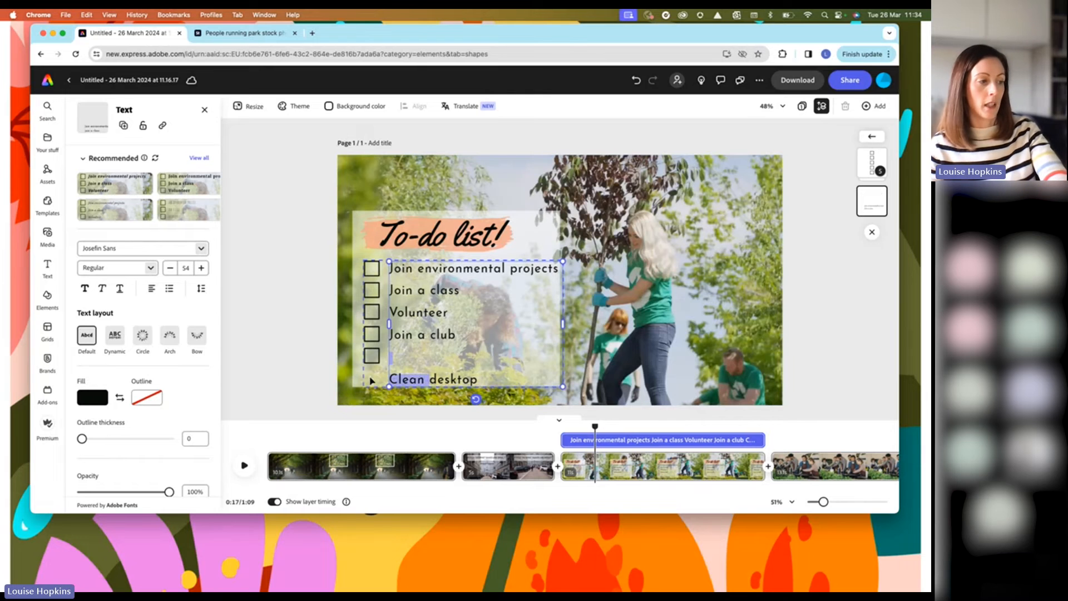
key(Delete)
key(Delete)
key(Delete)
key(Delete)
key(Delete)
key(Delete)
key(Delete)
key(Delete)
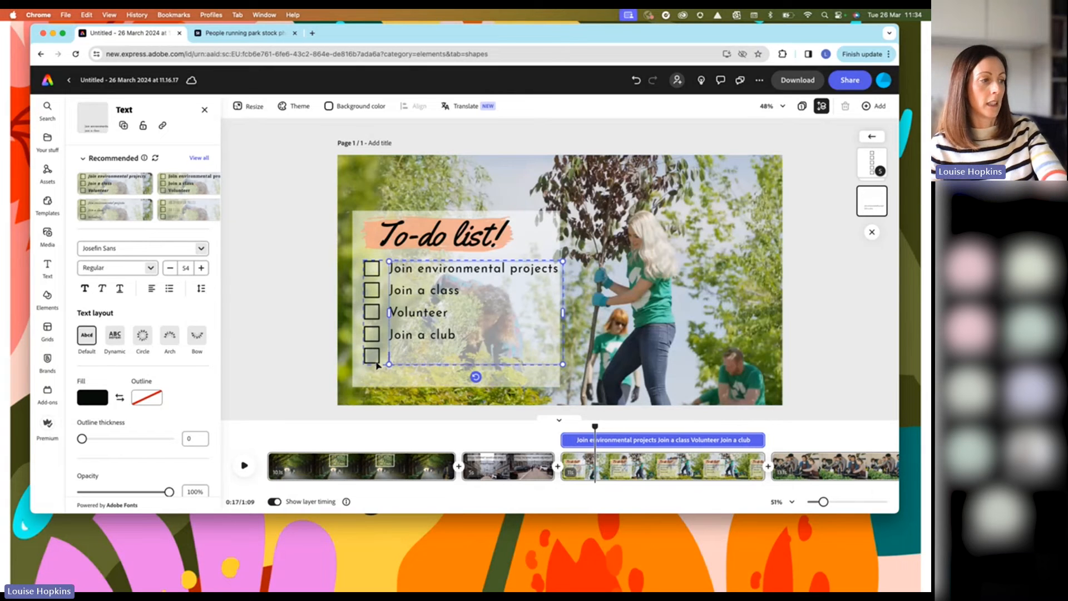
click(371, 357)
key(Delete)
Shorten the white backing panel to just below "Join a club" and widen it slightly past the longest list item
click(445, 360)
click(454, 380)
drag(456, 387, 455, 355)
click(532, 299)
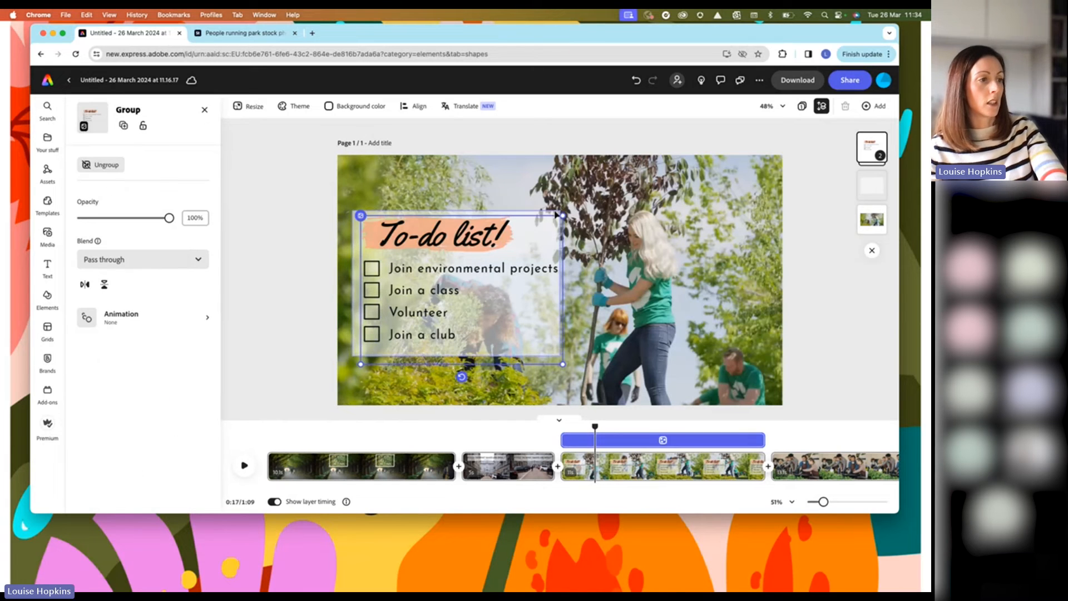
click(559, 280)
drag(563, 283, 571, 283)
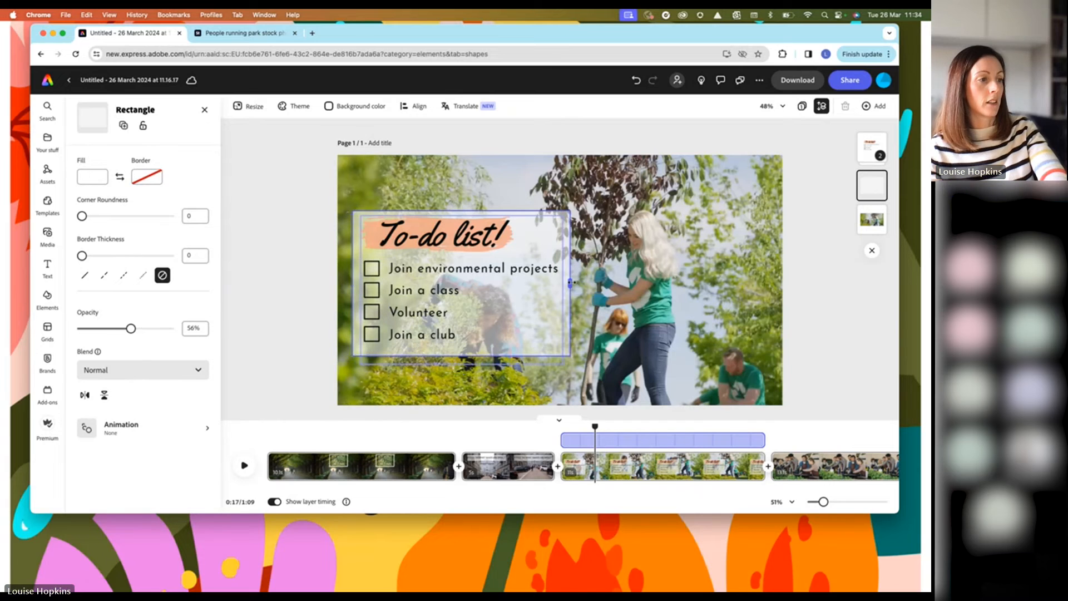
click(561, 295)
click(285, 291)
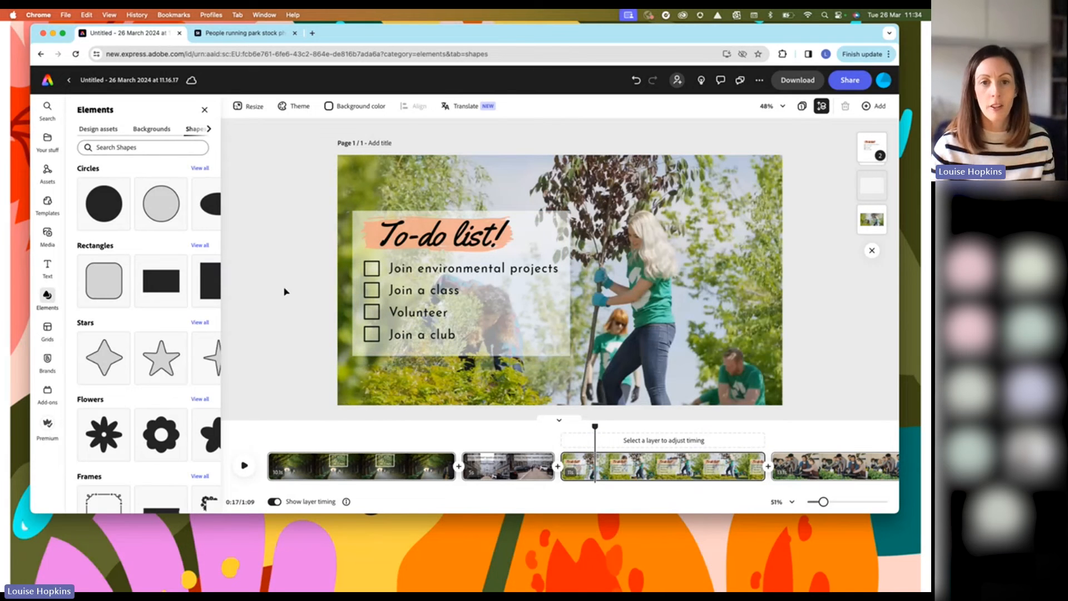
Group the to-do list with its white backing panel, excluding the background clip, and move the group slightly lower in the scene
drag(327, 206, 609, 384)
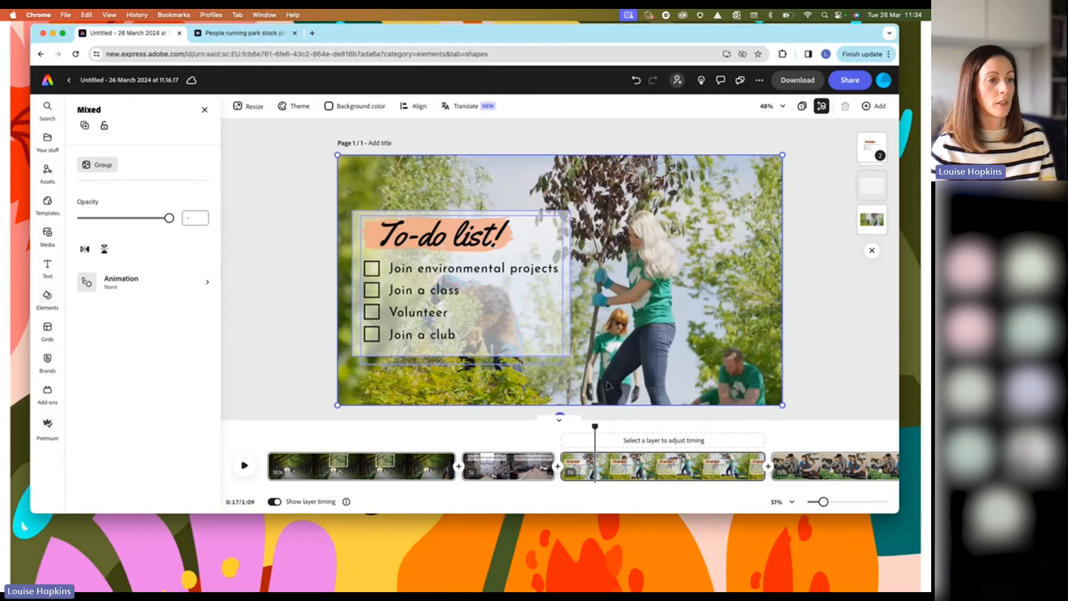
shift+click(702, 175)
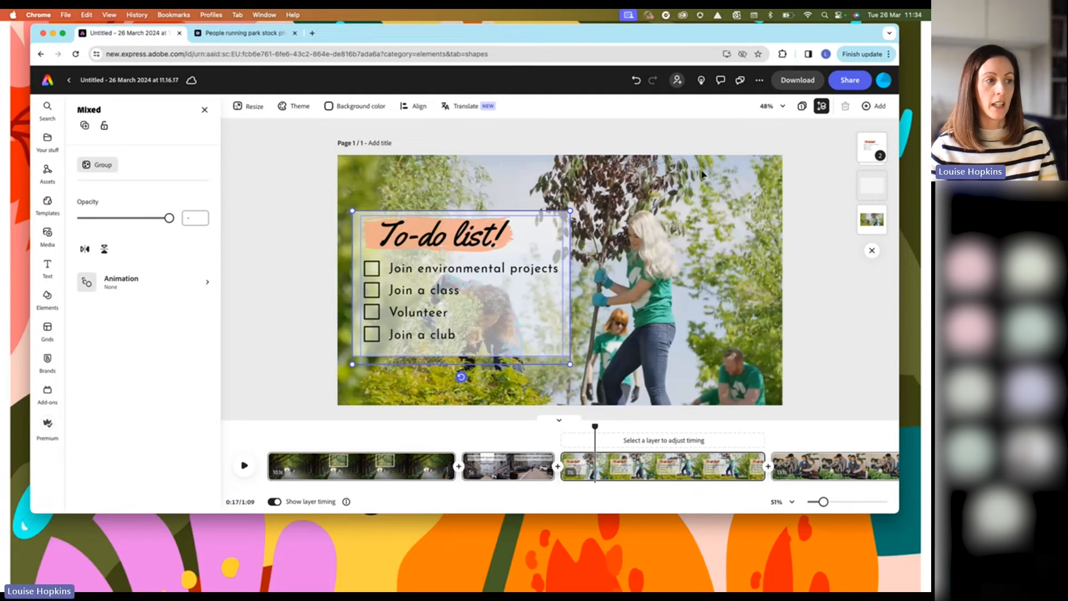
click(87, 166)
drag(464, 277, 460, 305)
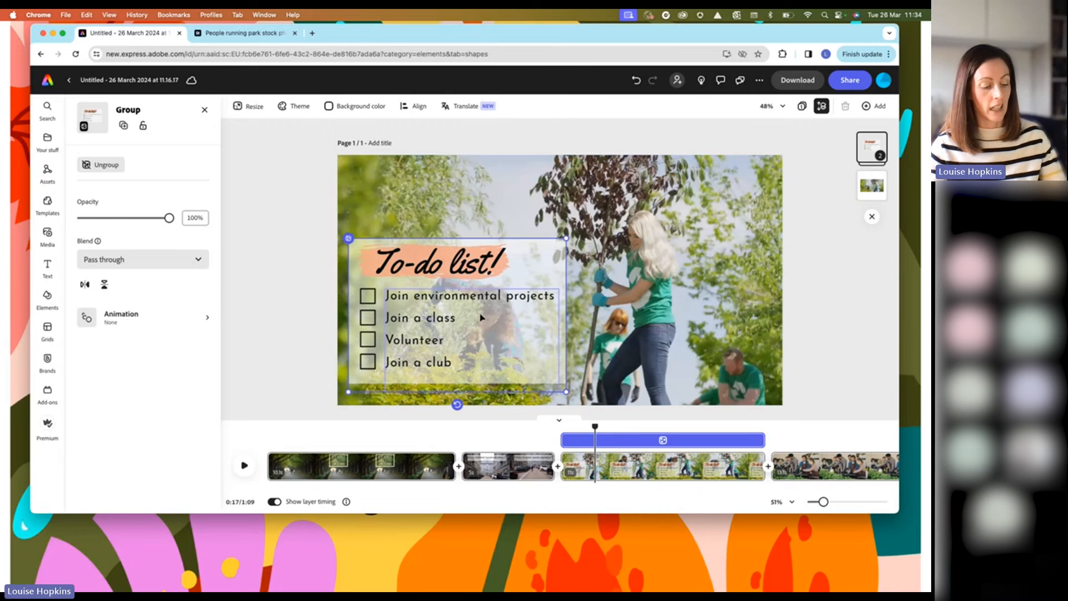
Paste copies of the grouped to-do list into the kitchen cooking, box-packing and cheering scenes
click(798, 466)
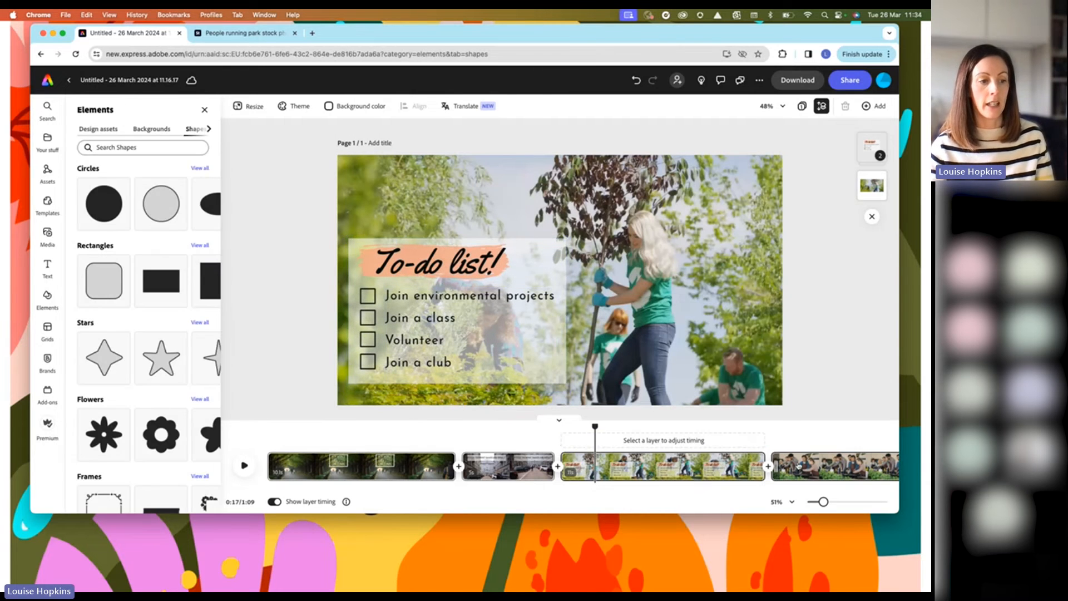
key(super+v)
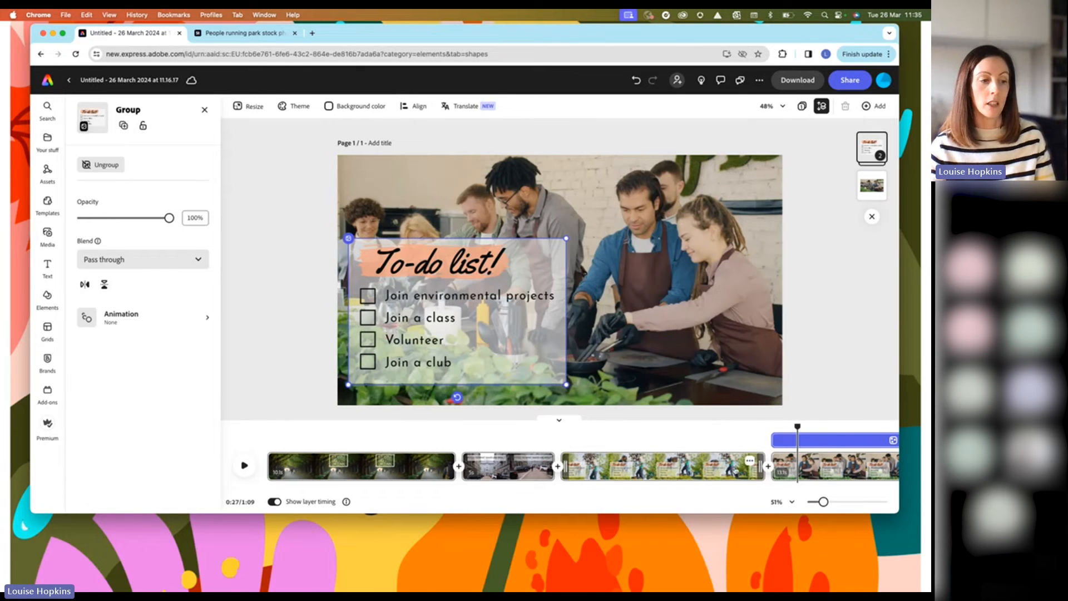
click(746, 445)
scroll(764, 447, right, 5)
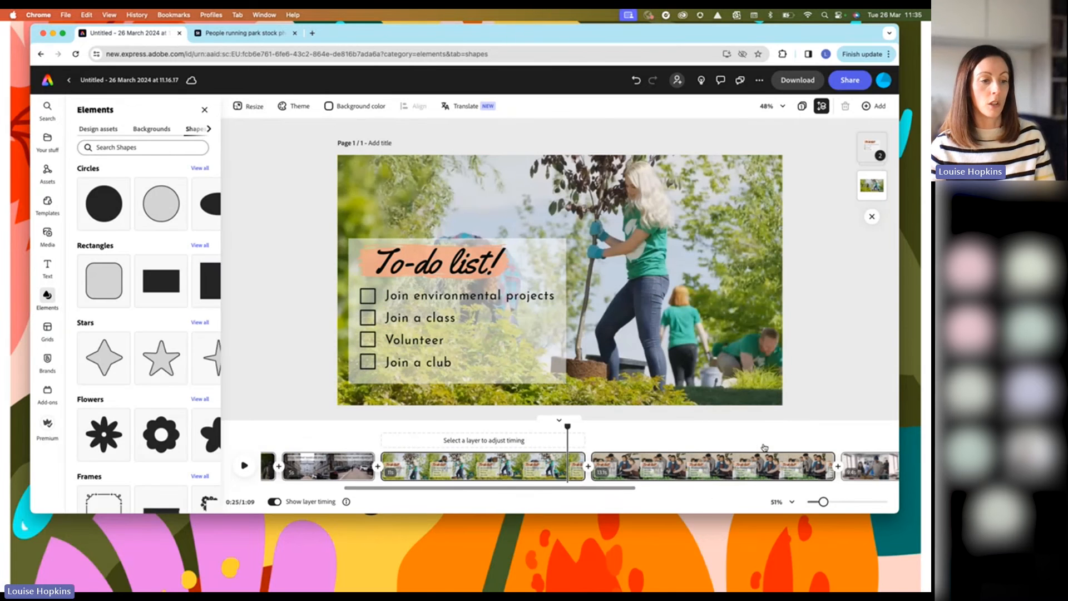
click(735, 445)
key(super+v)
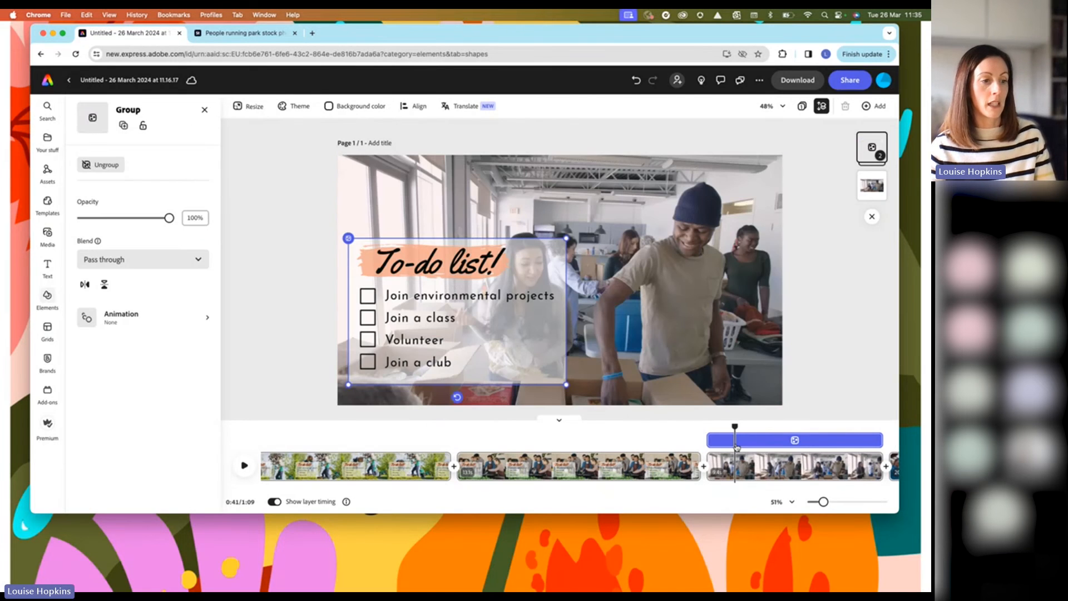
click(866, 445)
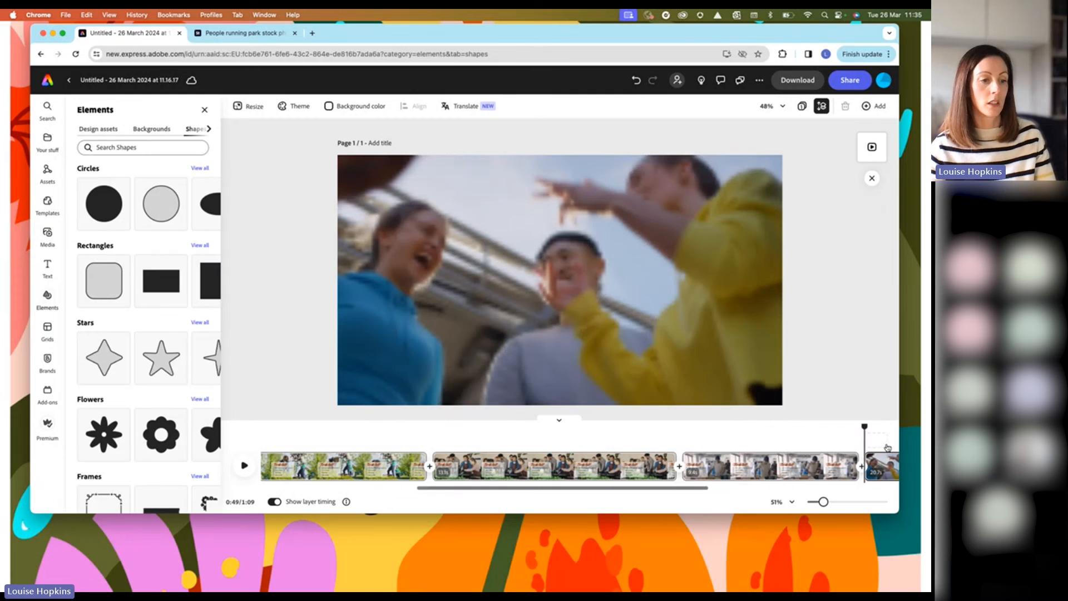
scroll(723, 447, right, 5)
click(695, 445)
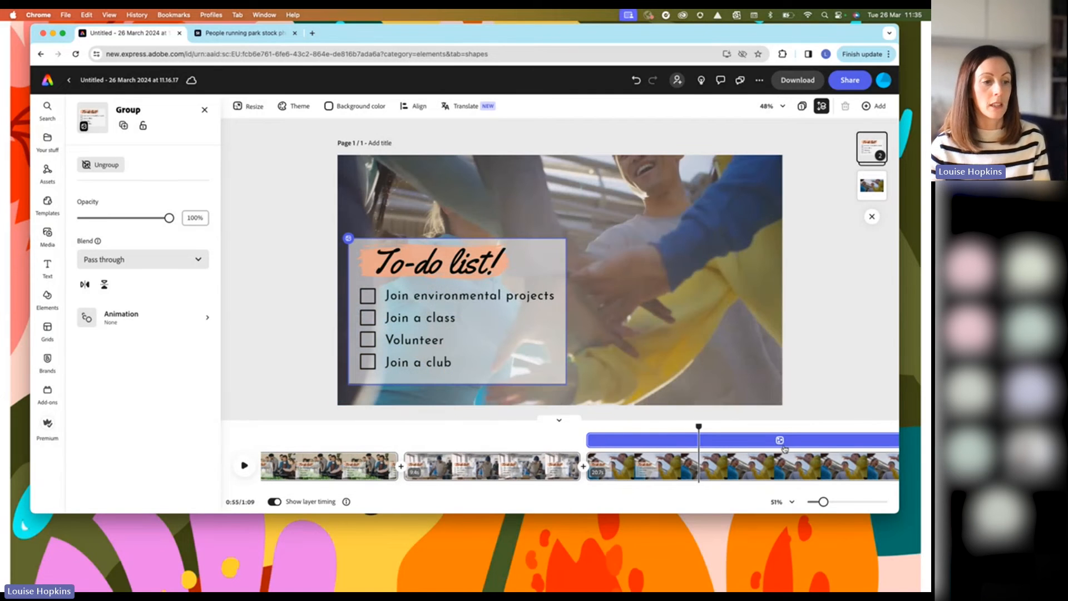
Trim the end of the to-do list layer in the cheering scene to about 0:59
click(844, 441)
scroll(843, 445, right, 5)
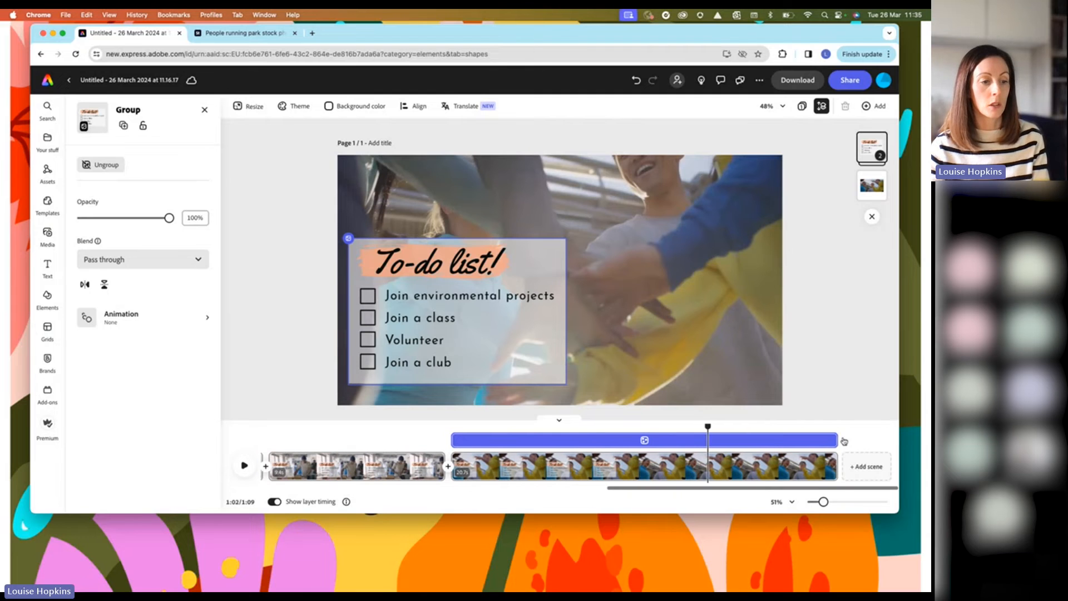
drag(834, 440, 647, 440)
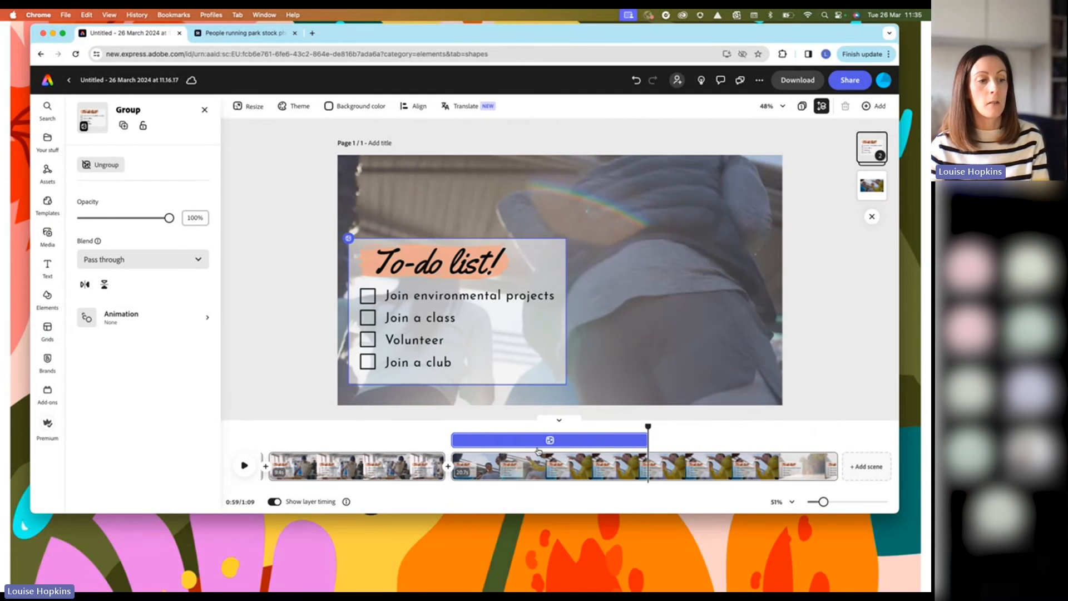
At about 1:03, add the pink "sale" speech-bubble logo text template, enlarge it and place it near the middle of the final scene
drag(648, 427, 724, 429)
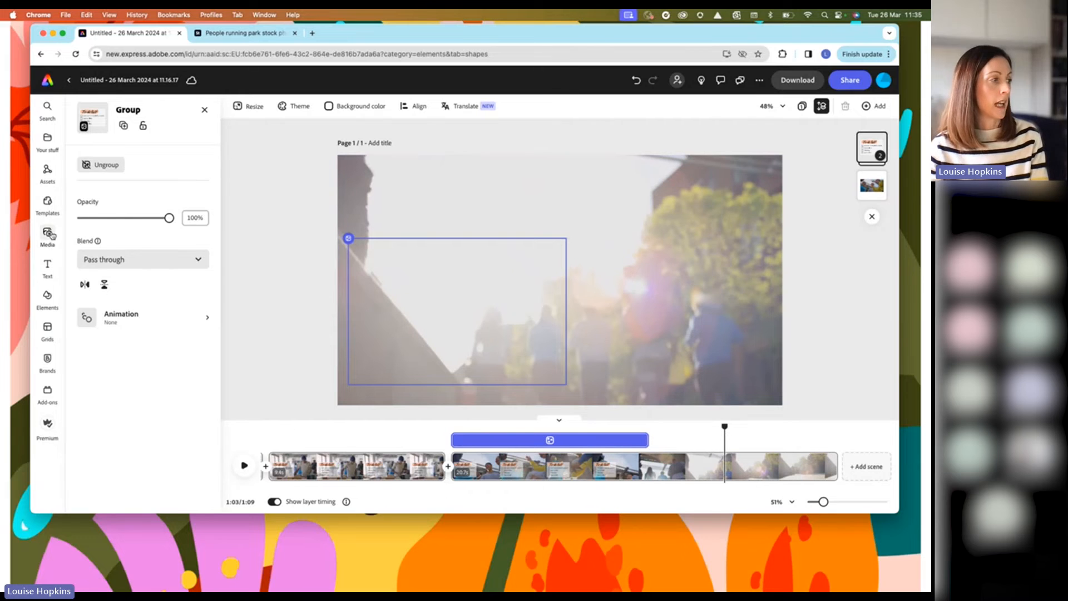
click(206, 111)
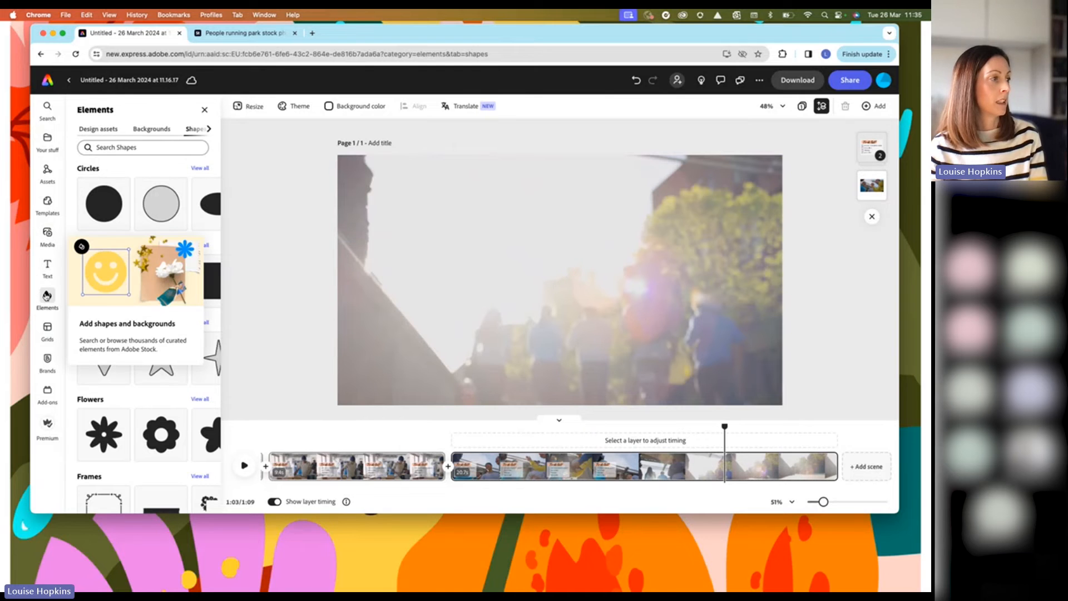
click(47, 267)
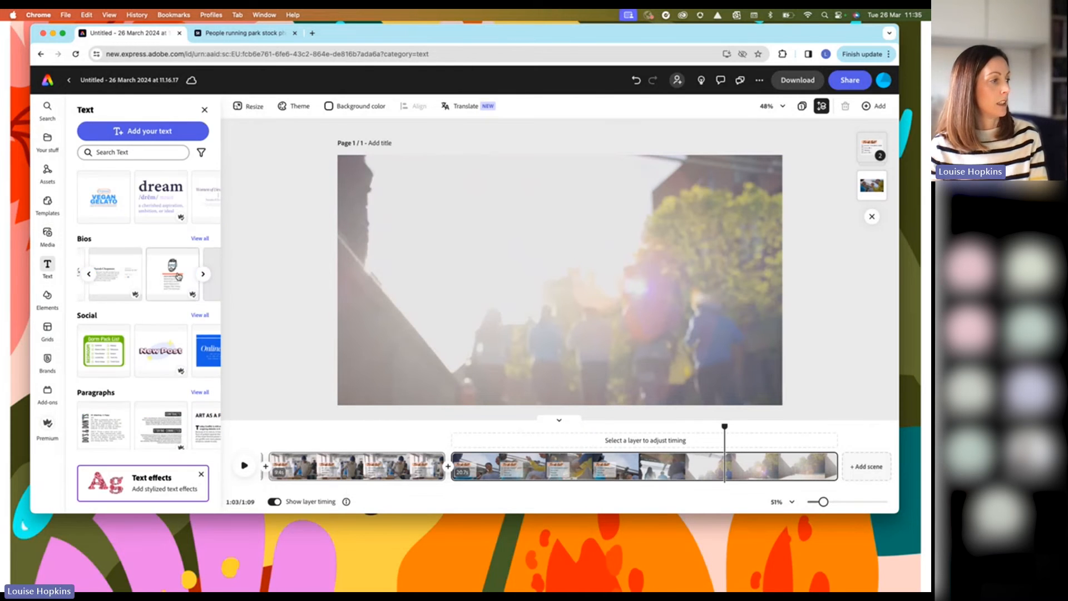
scroll(178, 278, down, 2)
scroll(178, 276, down, 2)
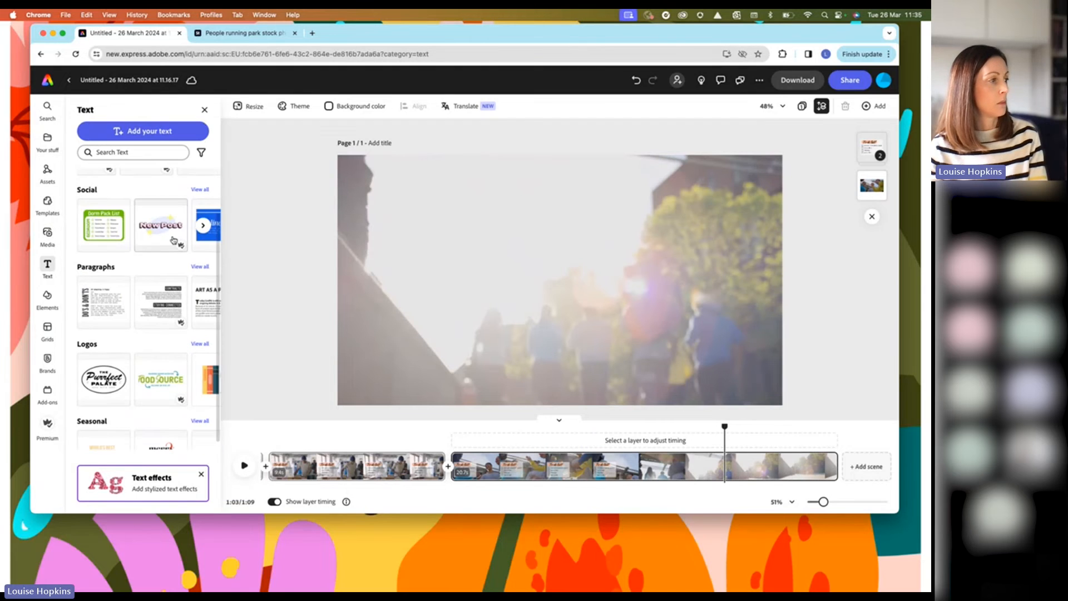
scroll(173, 241, right, 3)
scroll(173, 241, right, 2)
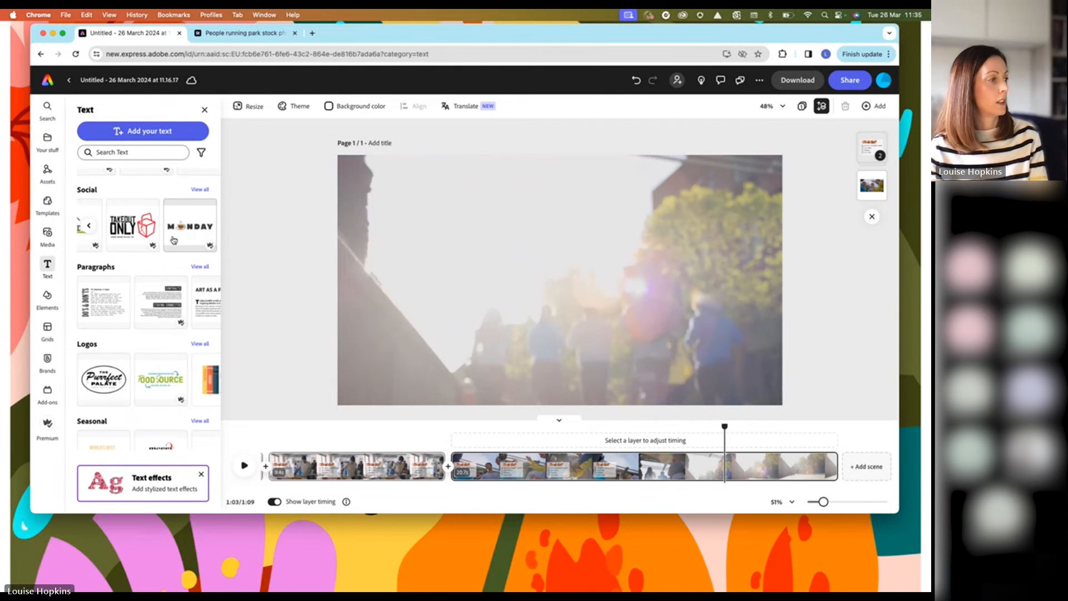
scroll(174, 240, left, 3)
scroll(173, 245, down, 2)
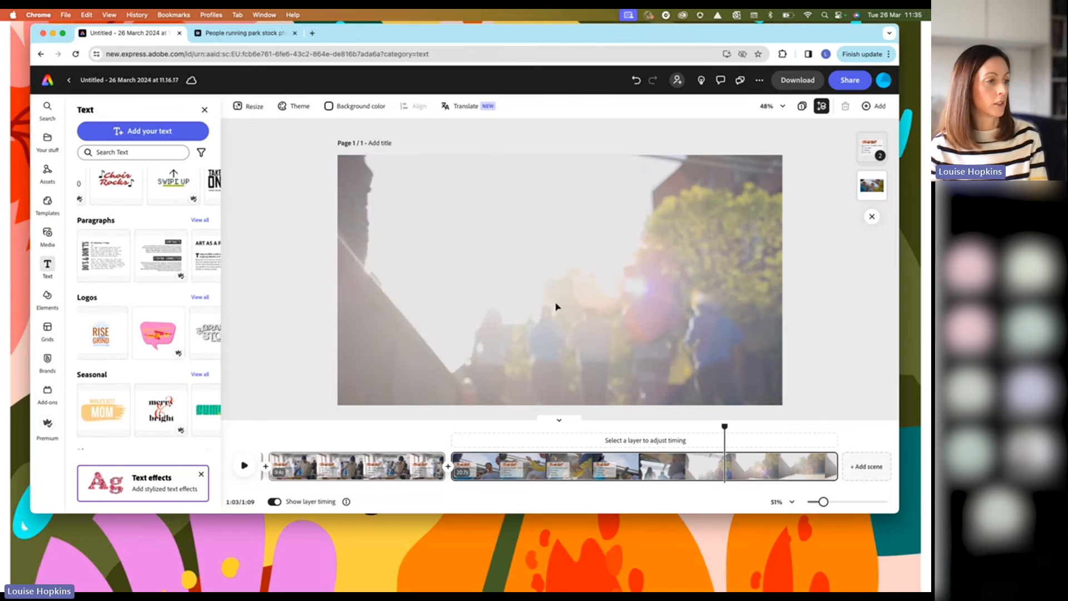
drag(476, 343, 435, 396)
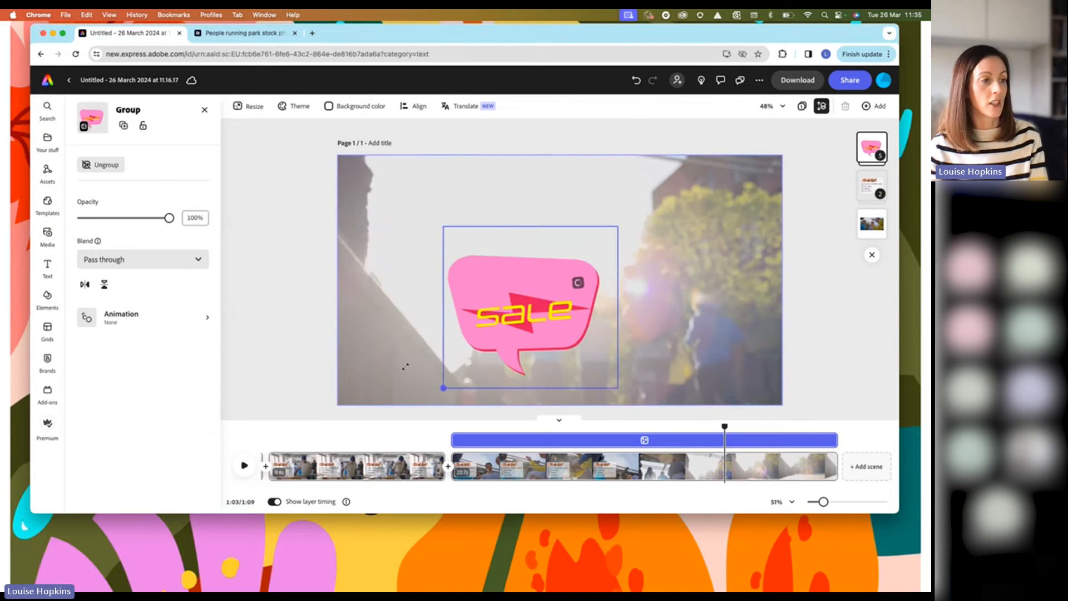
drag(550, 302, 563, 258)
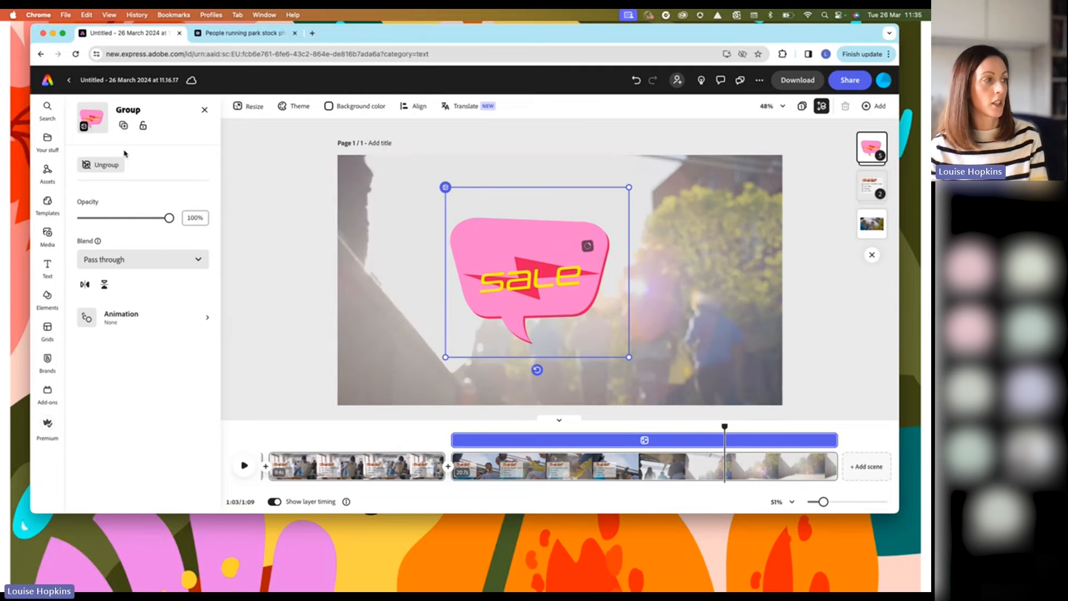
Ungroup the sale speech-bubble template and delete its red lightning bolt and the Japanese text line
click(98, 166)
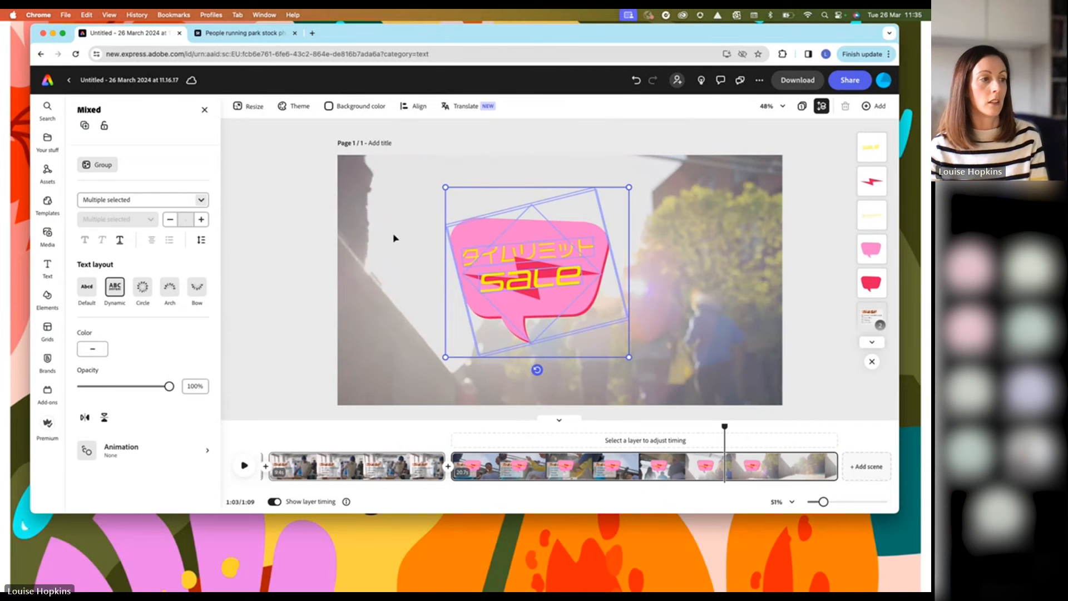
key(Escape)
click(554, 255)
key(Delete)
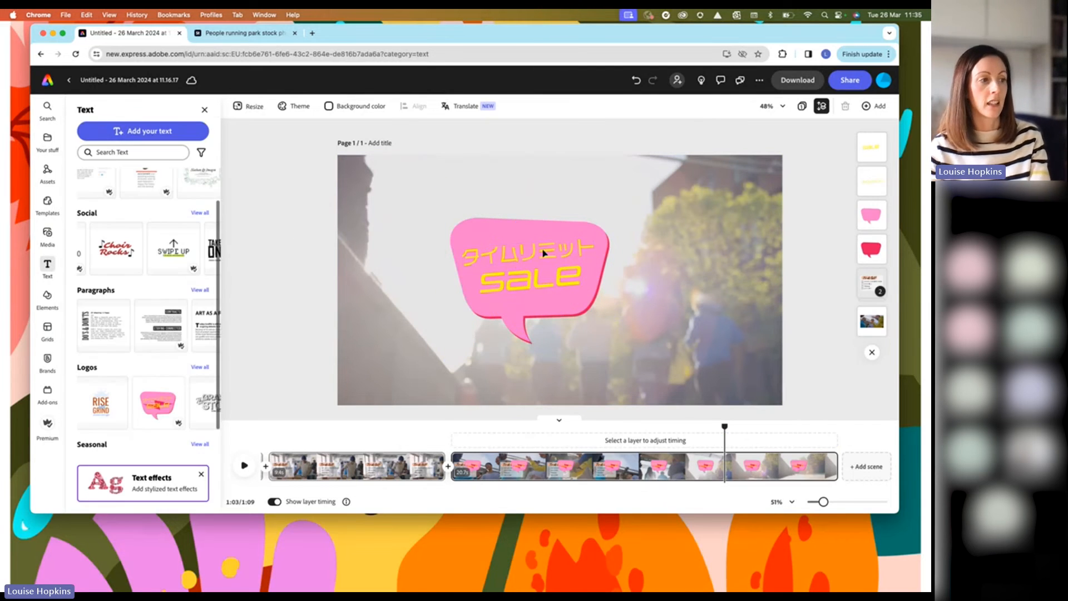
click(536, 248)
key(Delete)
Replace the word "sale" with "Let's make your experience great!", then enlarge the text and position it inside the pink bubble
click(578, 274)
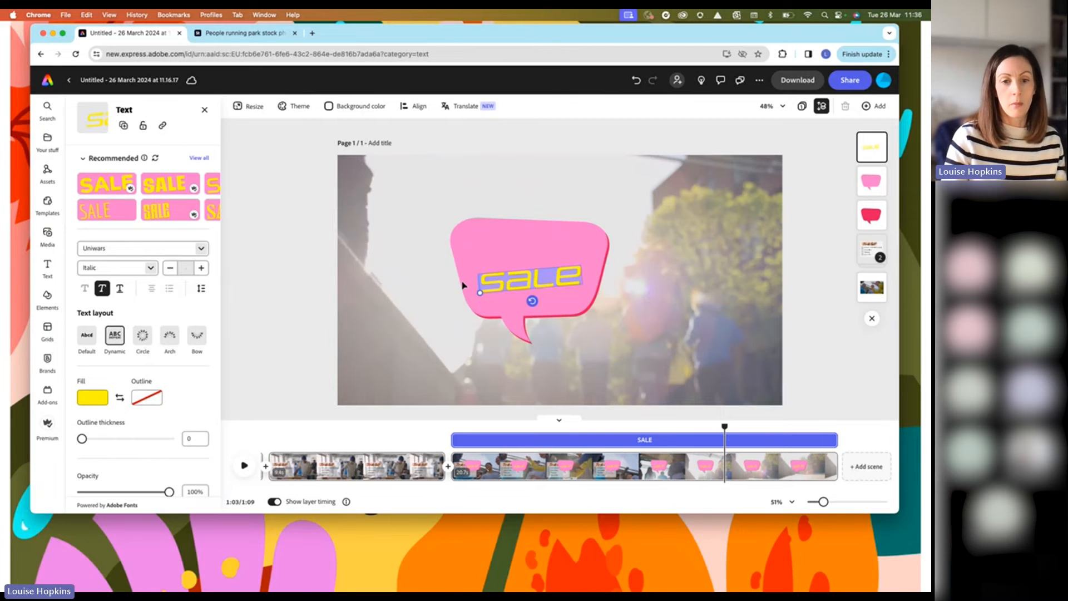
text(Le)
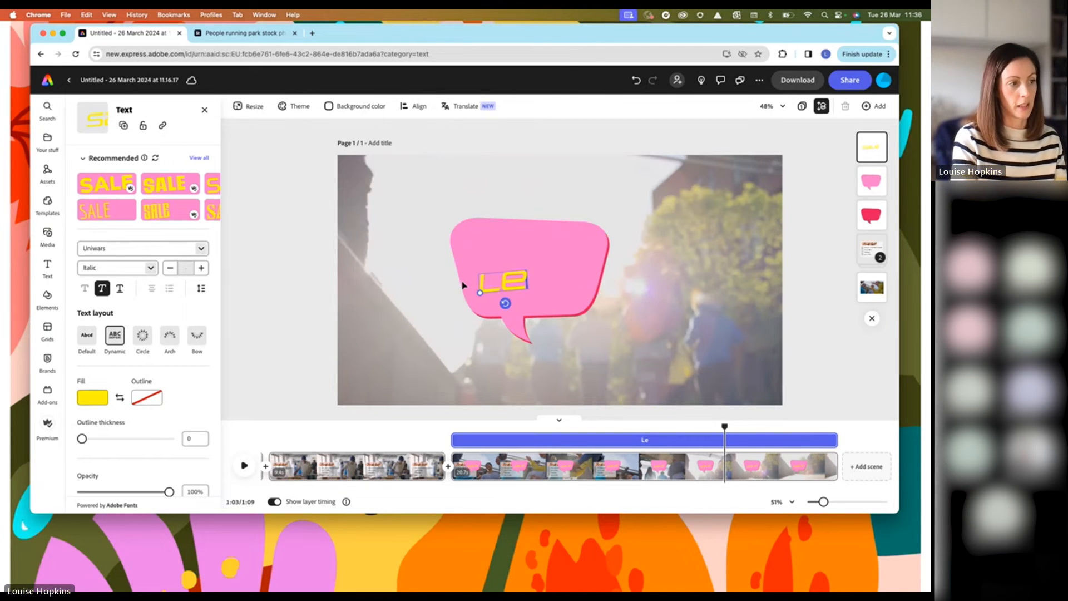
text(t's make your experi)
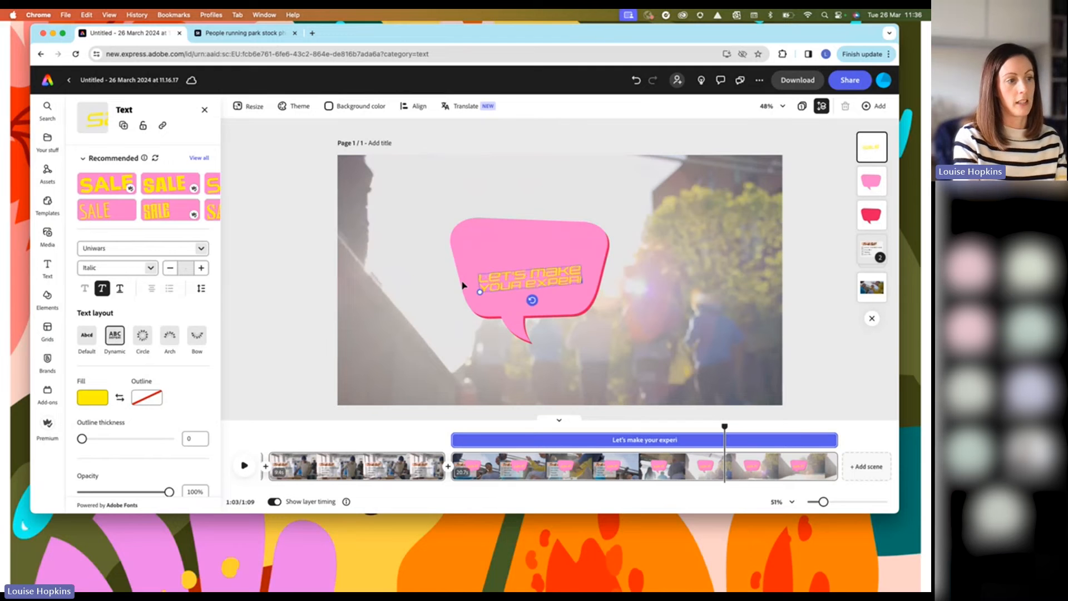
text(ence great!)
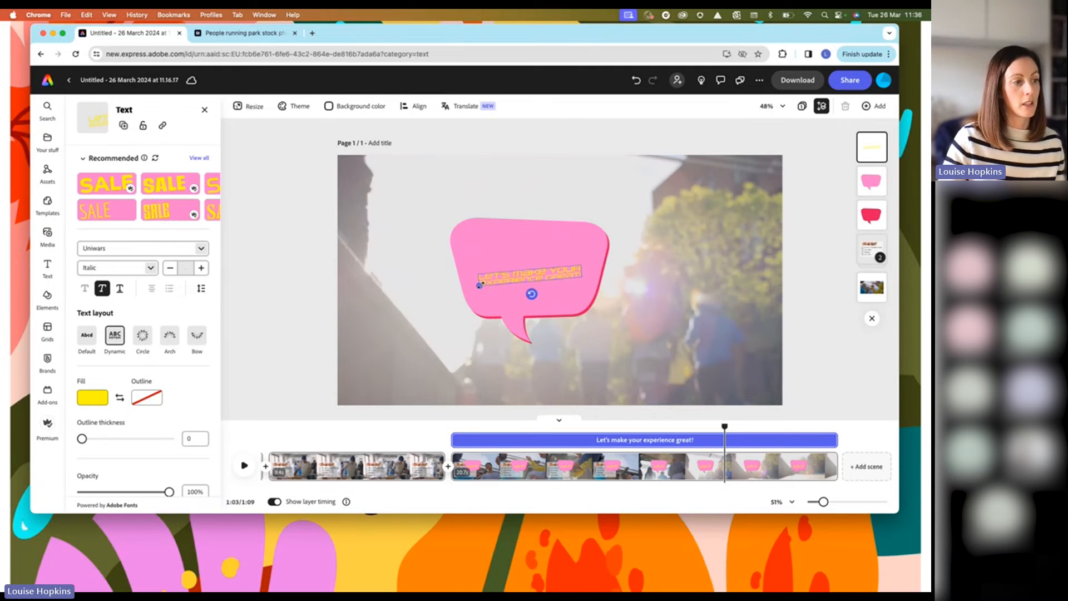
drag(479, 285, 449, 317)
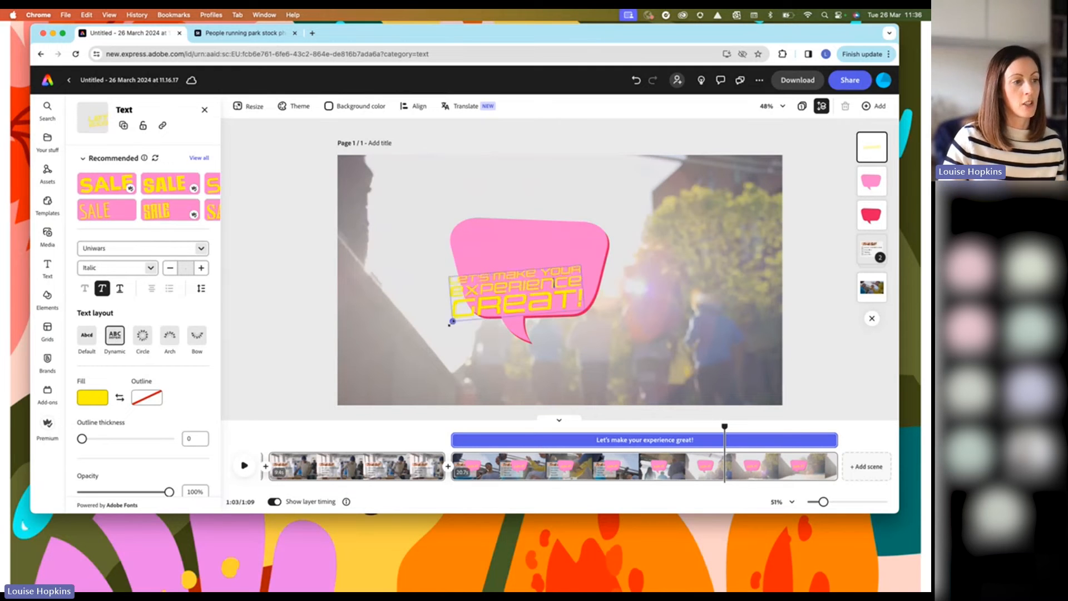
drag(540, 312, 552, 280)
Change the fill of the pink speech bubble to black
click(502, 315)
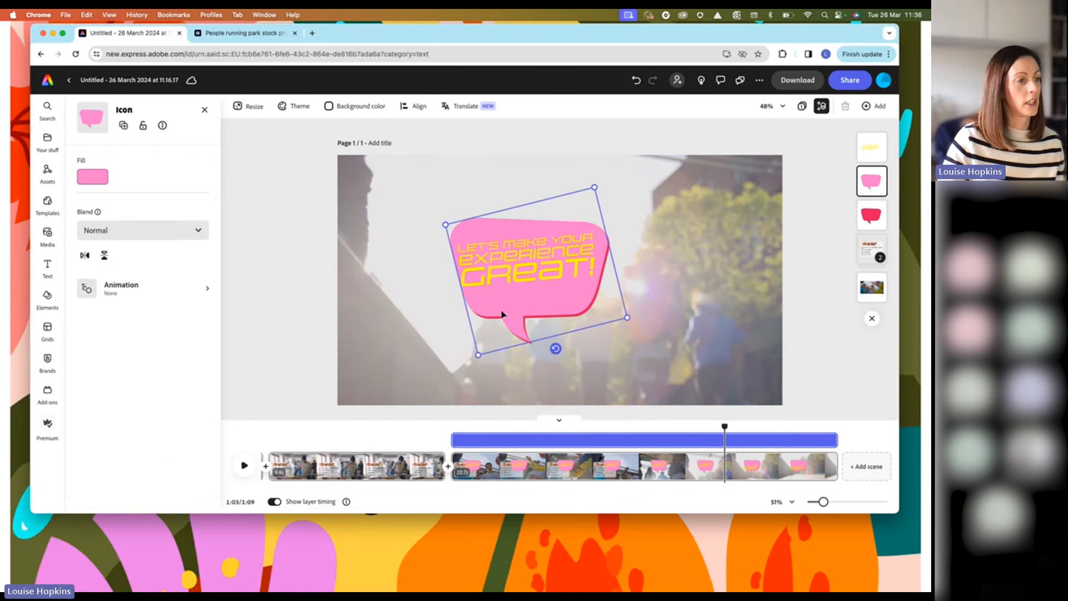
click(96, 178)
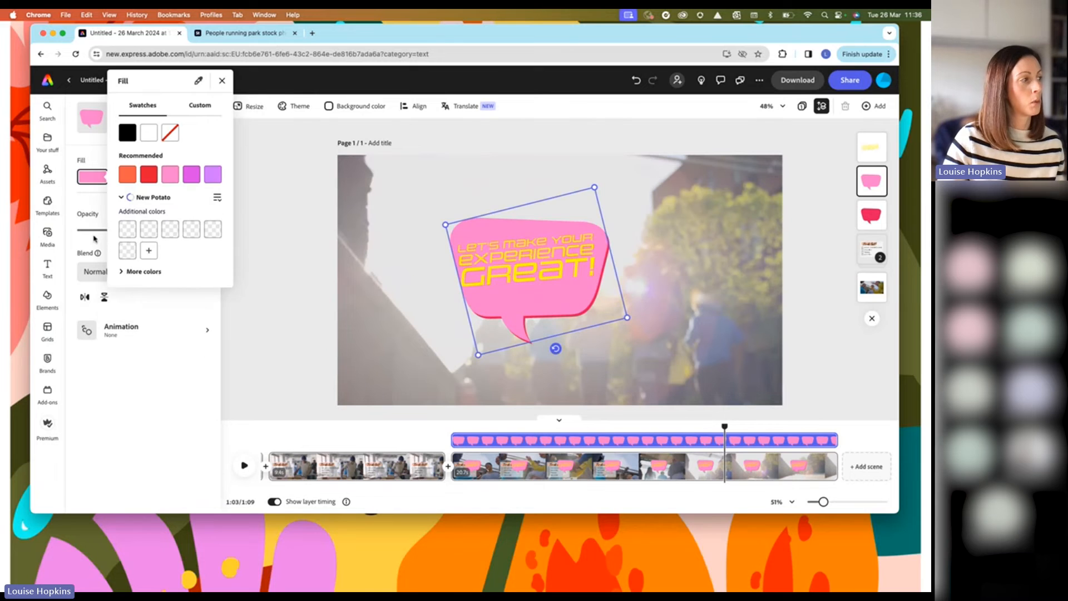
click(128, 133)
click(510, 284)
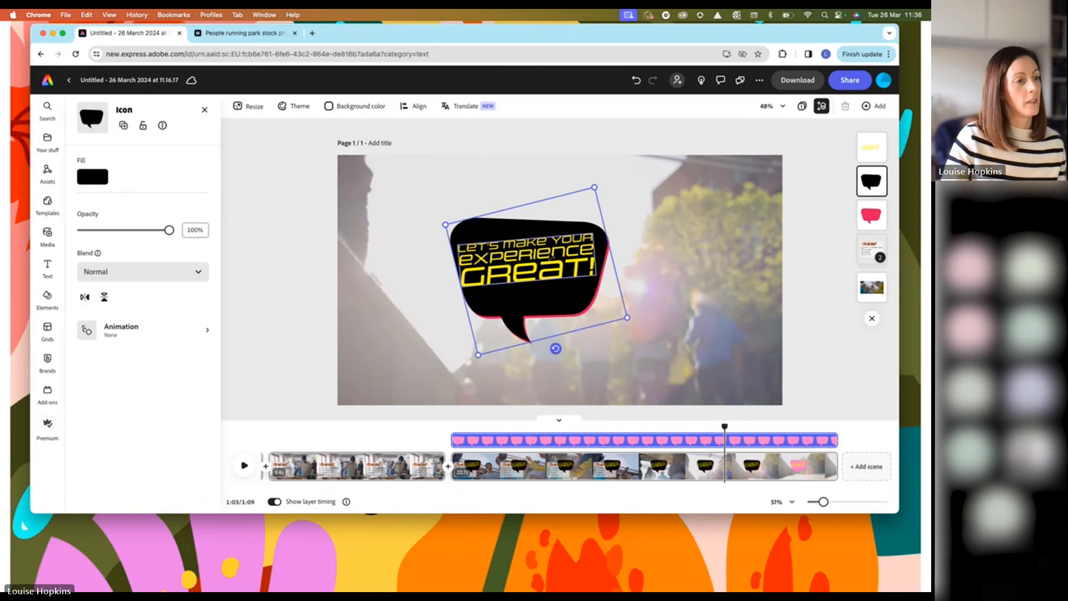
Group the slogan with the black bubble and offset the group slightly up and left from the red bubble
click(518, 267)
shift+click(538, 222)
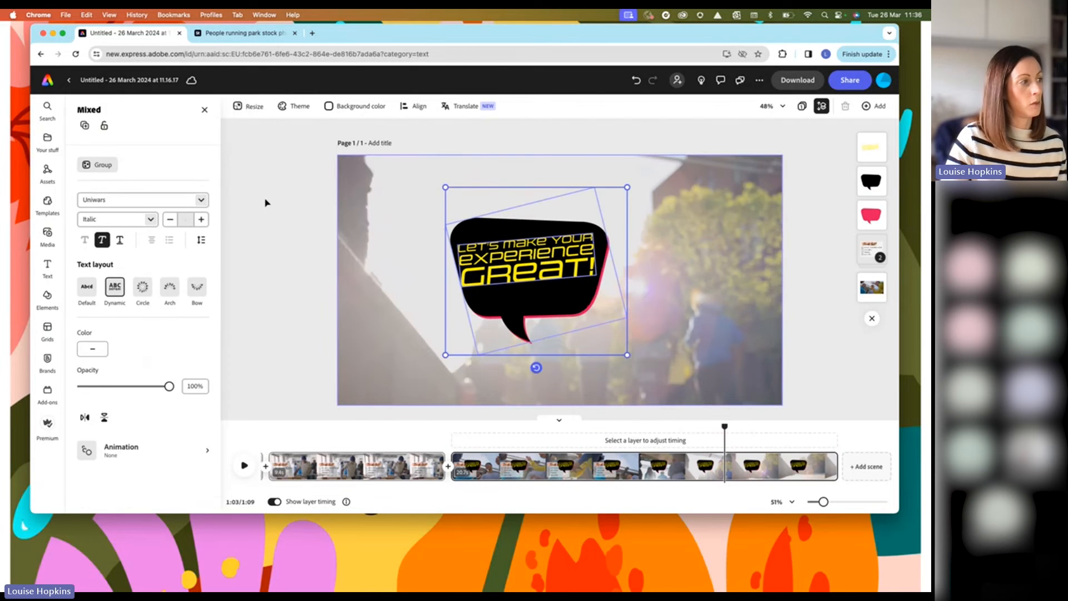
key(super+g)
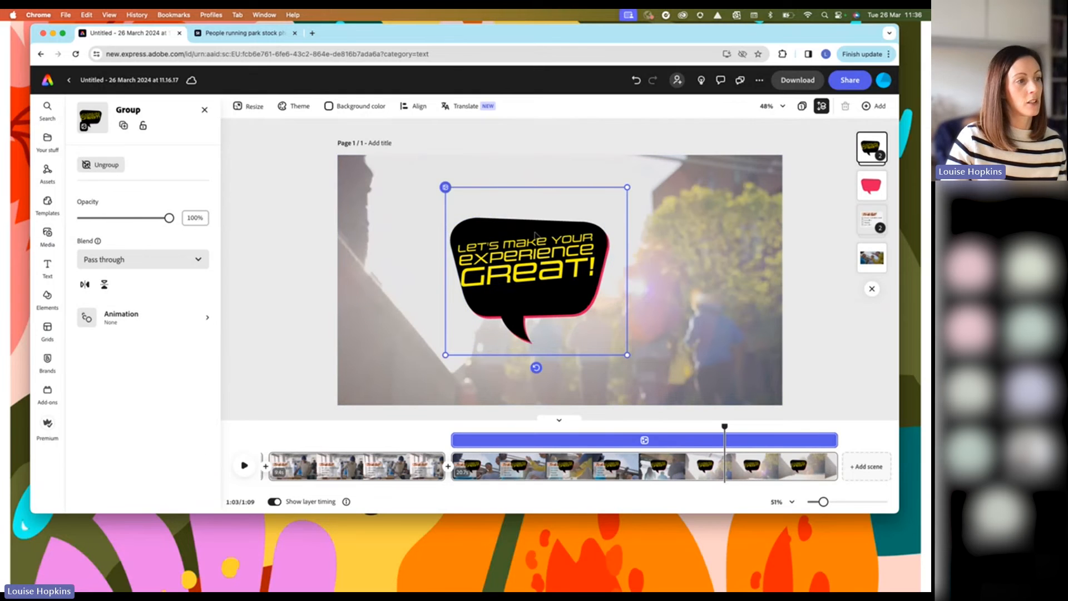
mouse_move(525, 247)
mouse_down()
mouse_move(522, 234)
mouse_move(515, 244)
mouse_up()
Group the slogan bubble with the red bubble behind it, shift the group slightly right, and tilt it a little counterclockwise
click(598, 282)
click(598, 283)
click(610, 336)
drag(799, 323, 365, 202)
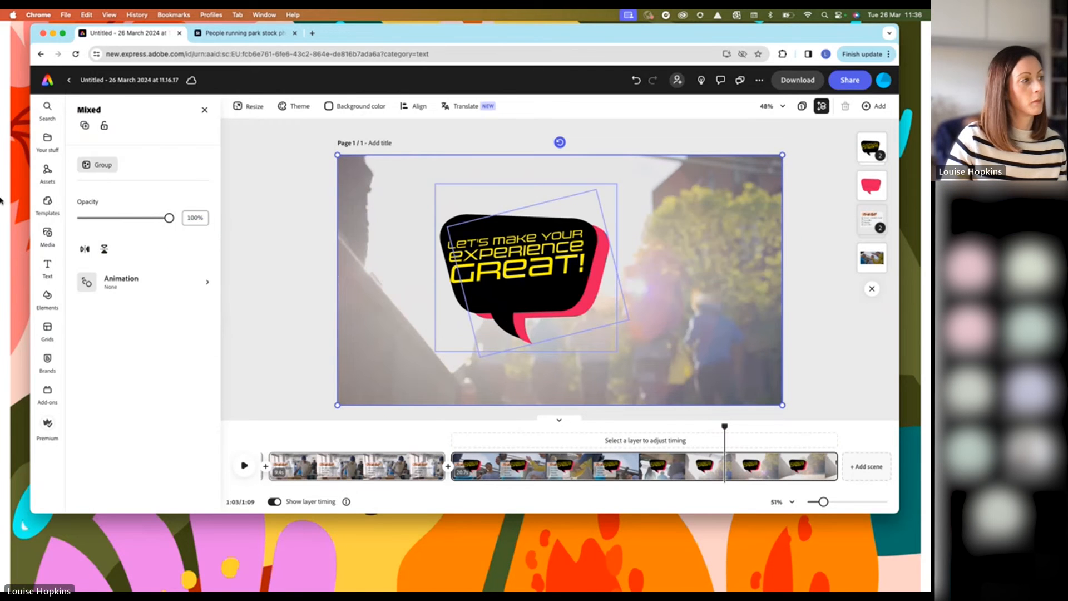
click(98, 163)
drag(523, 286, 542, 297)
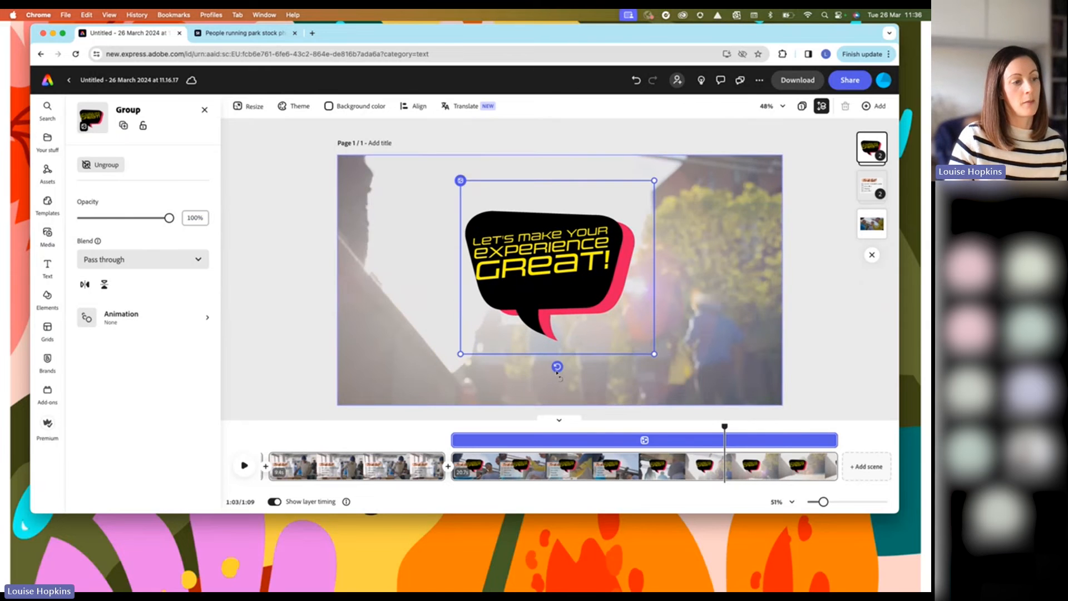
drag(556, 365, 569, 366)
click(803, 327)
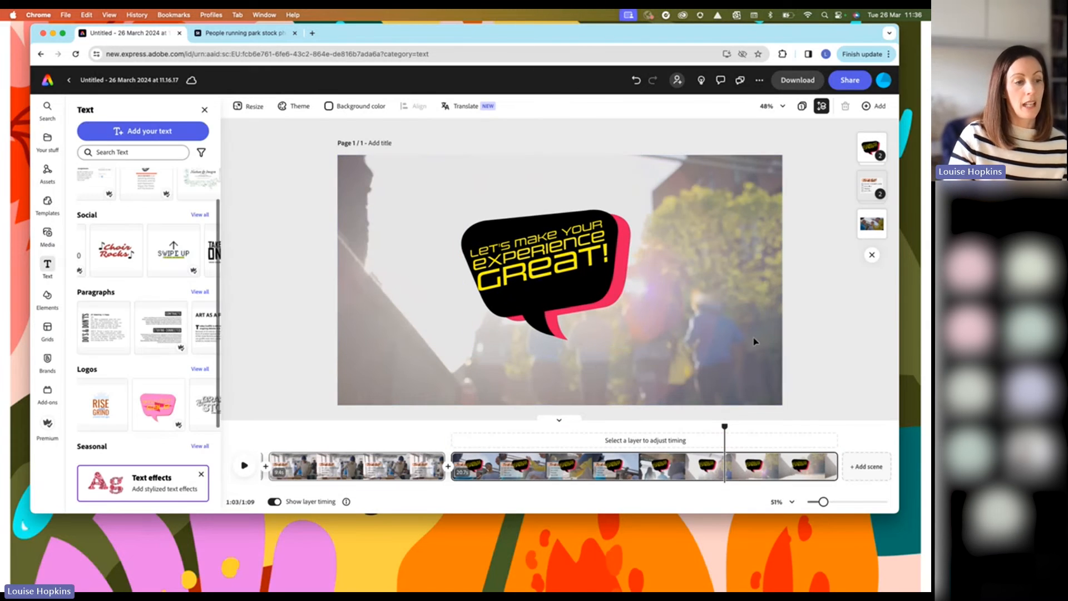
Trim the start of the speech-bubble layer to about 1:02 and play back the final scene from about 0:52
click(623, 326)
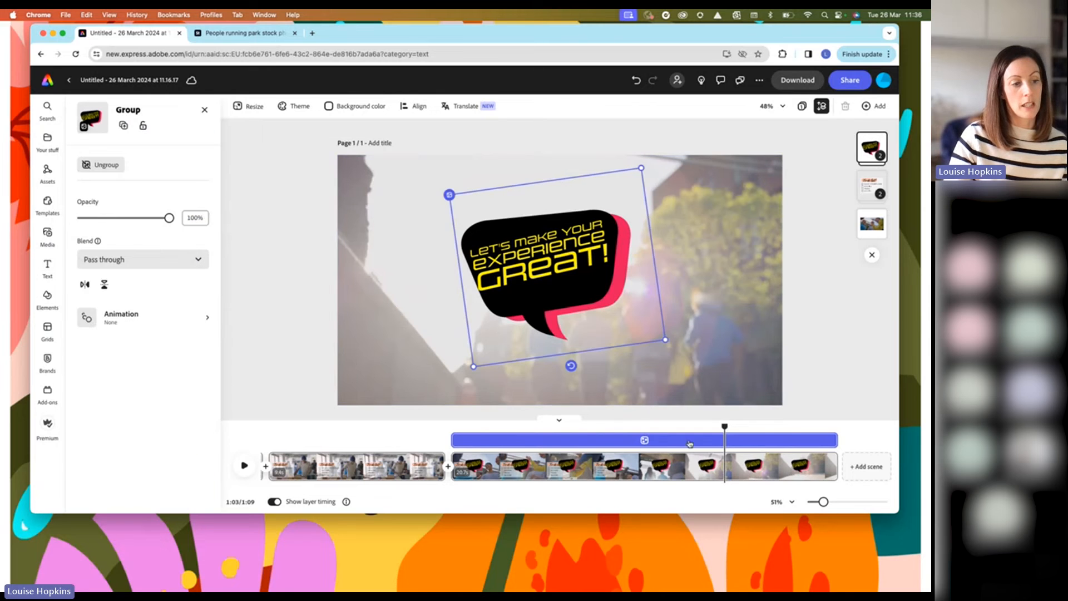
drag(461, 442, 695, 440)
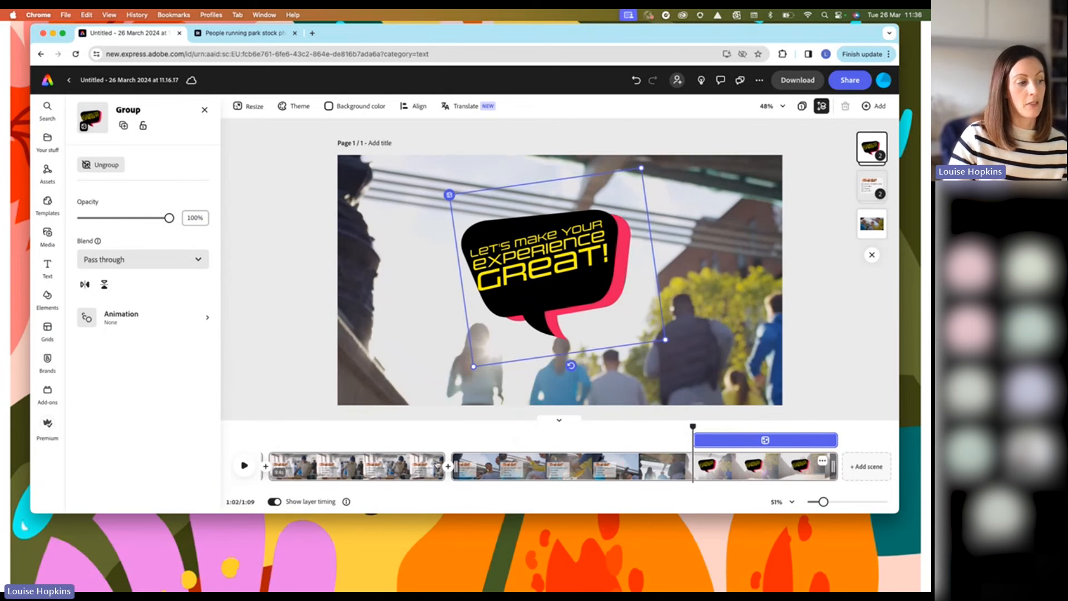
drag(693, 426, 593, 427)
click(509, 356)
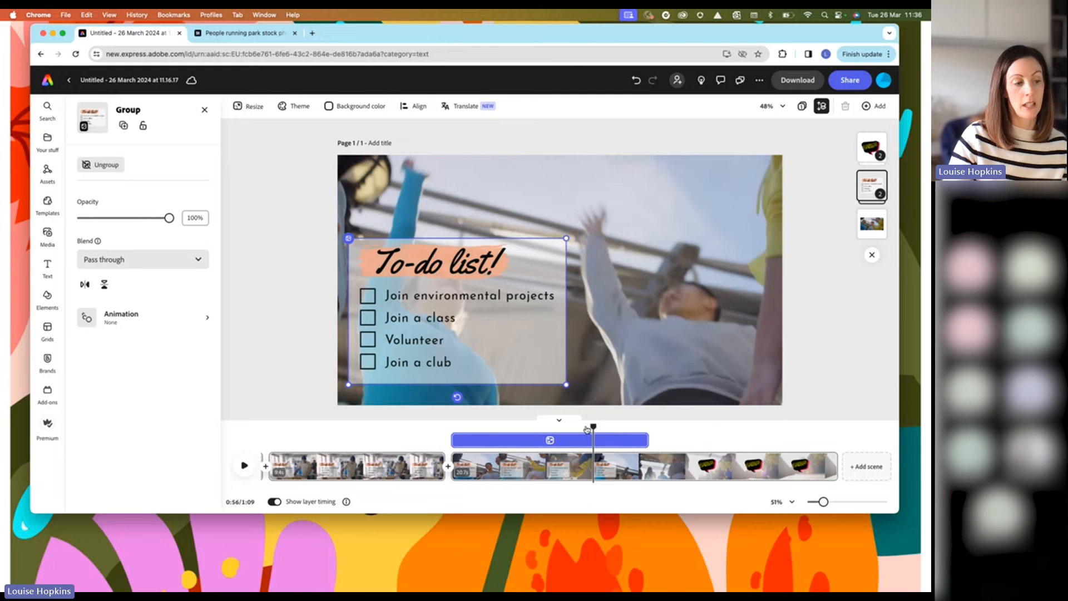
drag(593, 427, 517, 435)
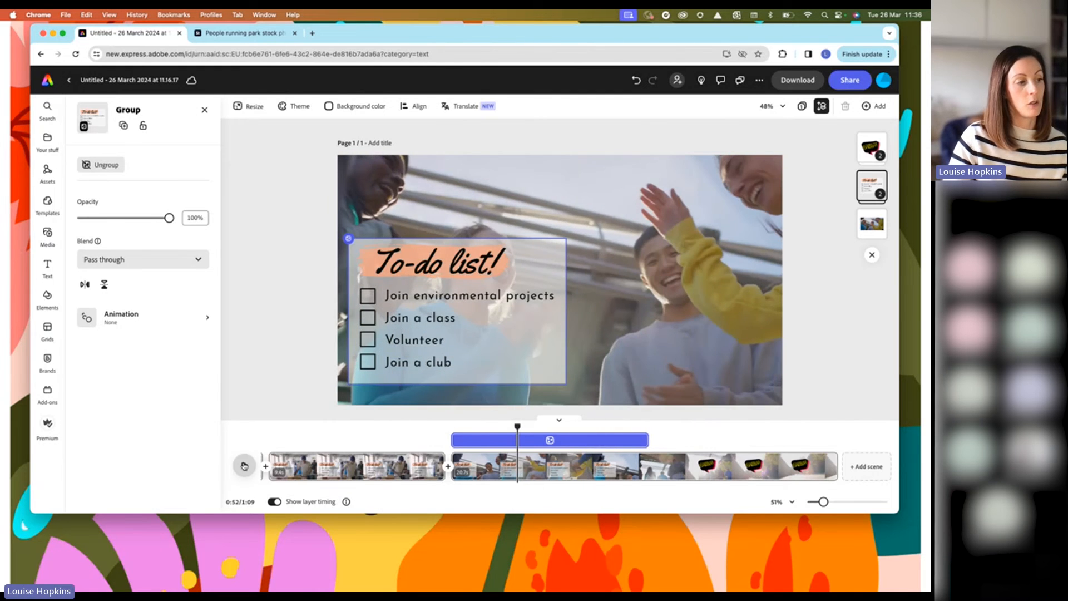
click(244, 466)
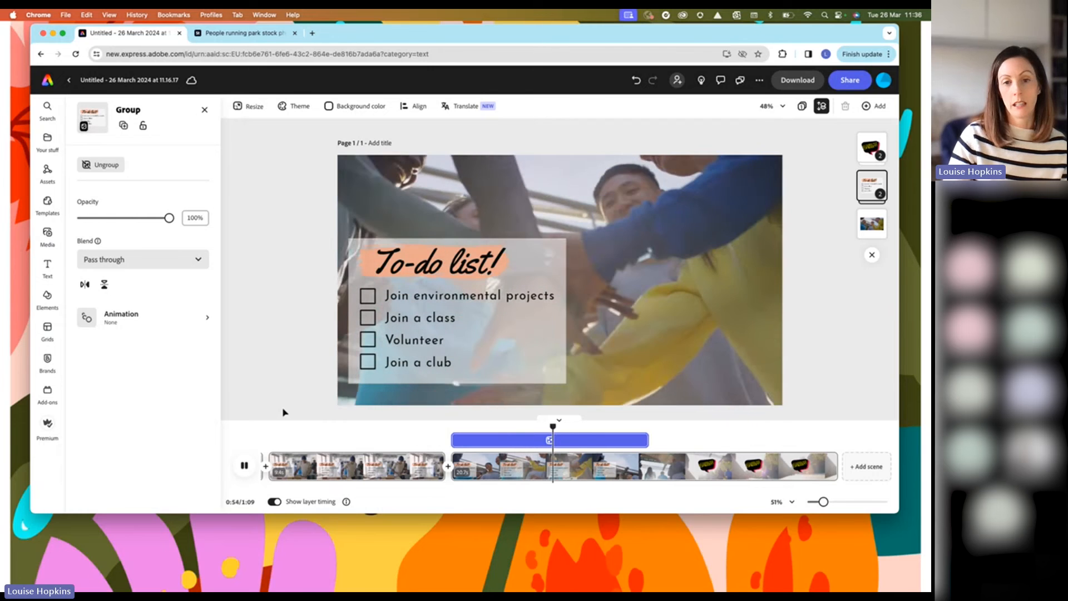
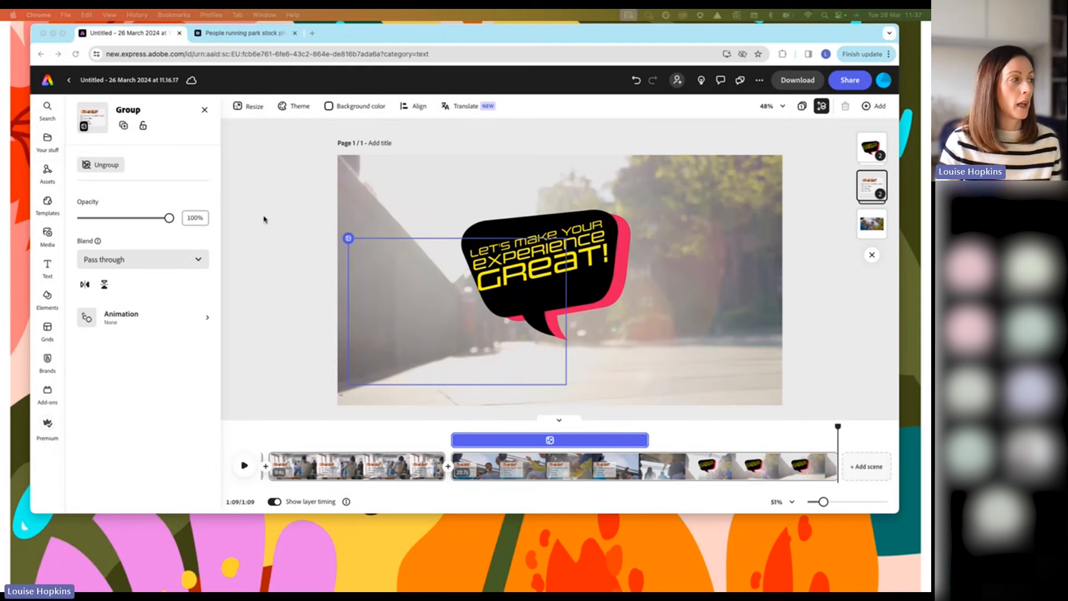
click(295, 218)
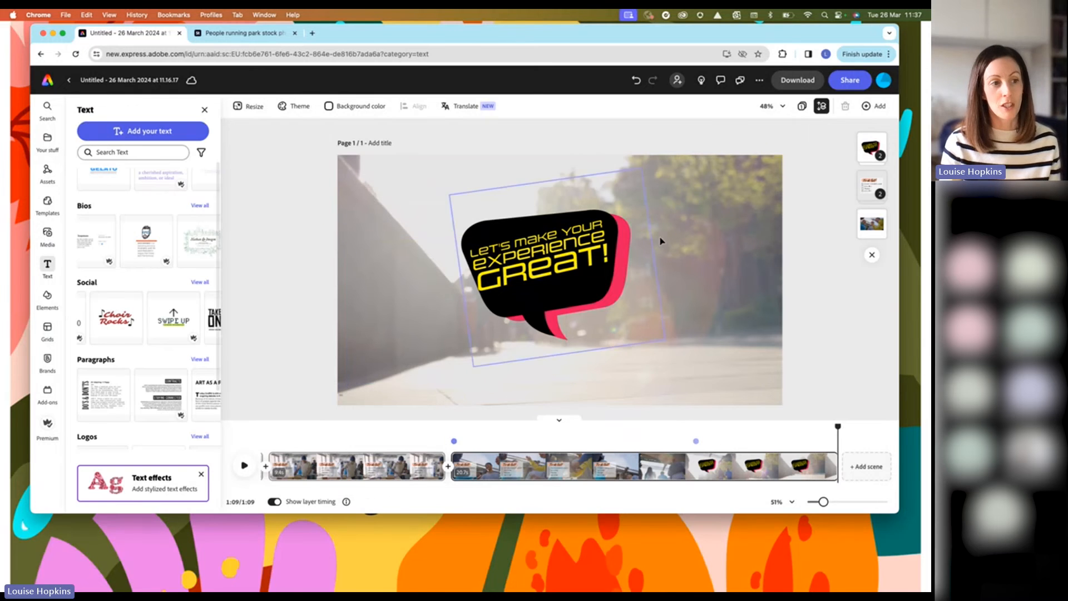
Browse the stock audio library and preview the acoustic tracks Bright Light On A Pop Inspiration and Life In Nature
click(48, 234)
click(161, 133)
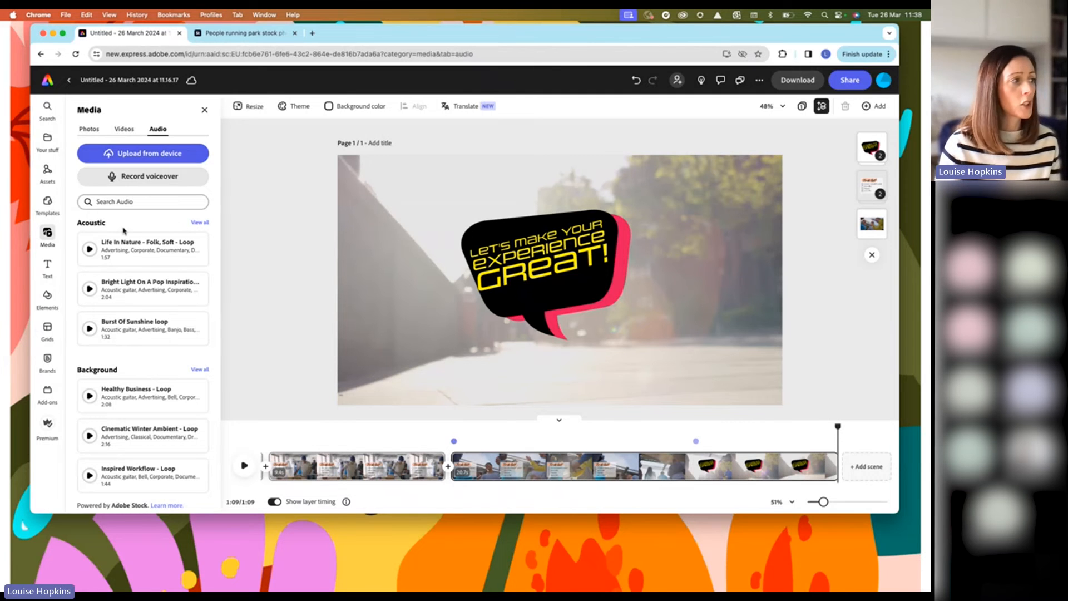
scroll(164, 294, down, 5)
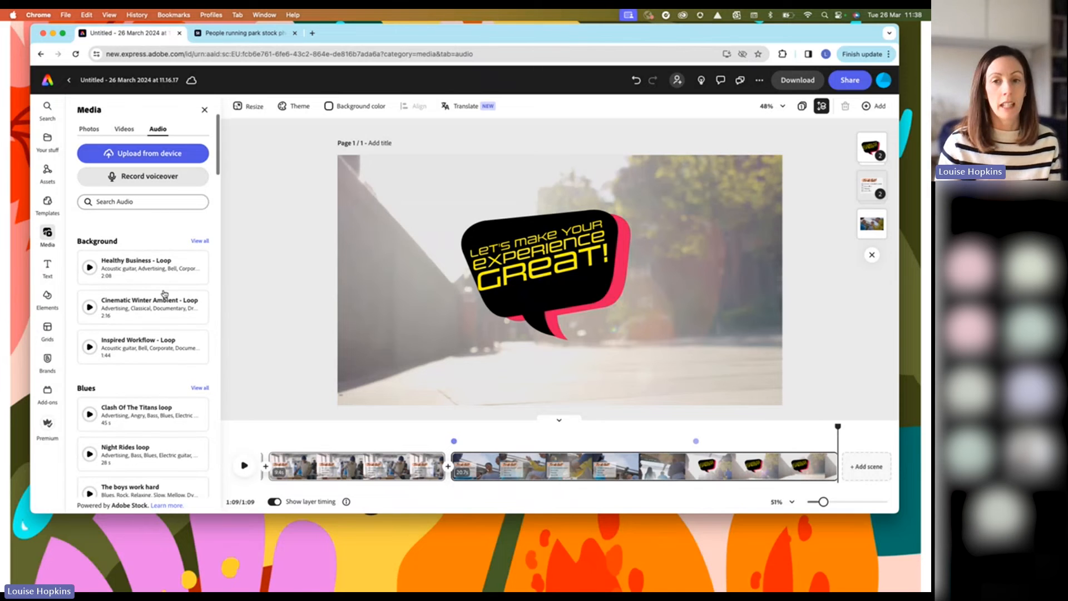
scroll(164, 294, up, 3)
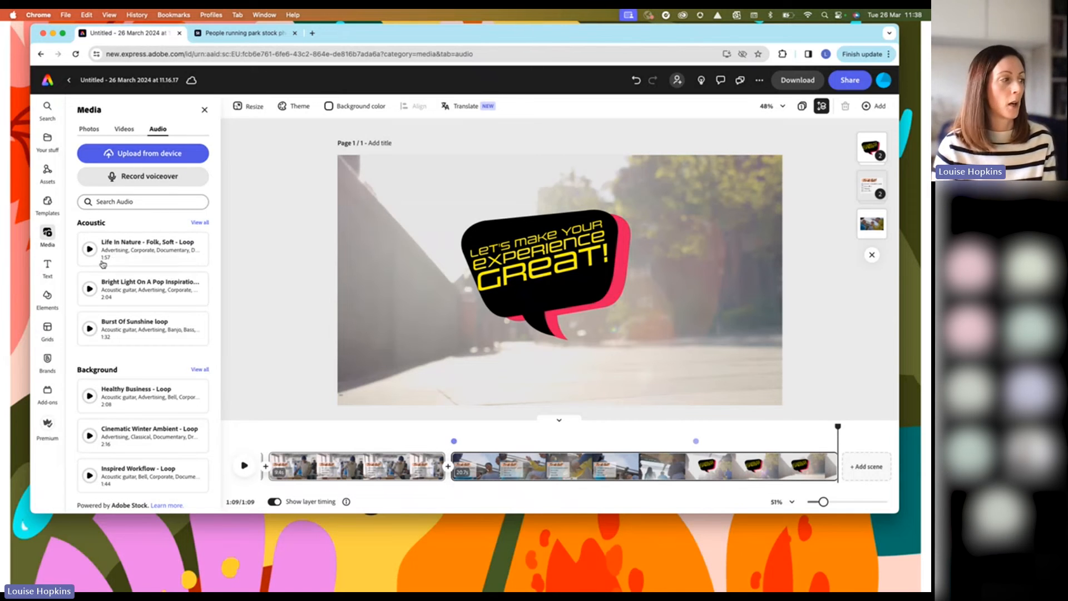
click(88, 289)
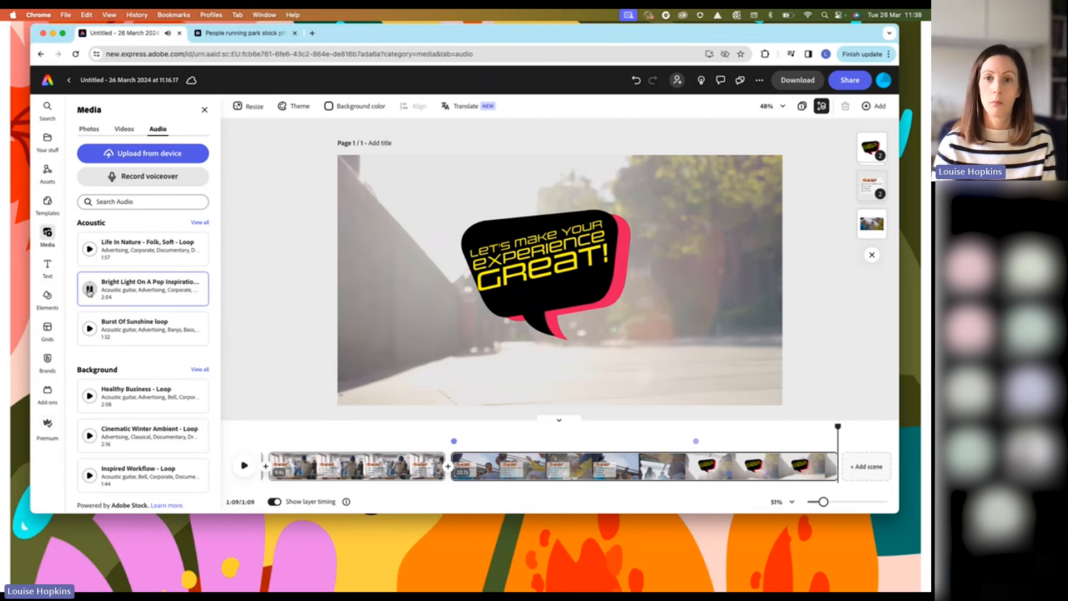
click(89, 289)
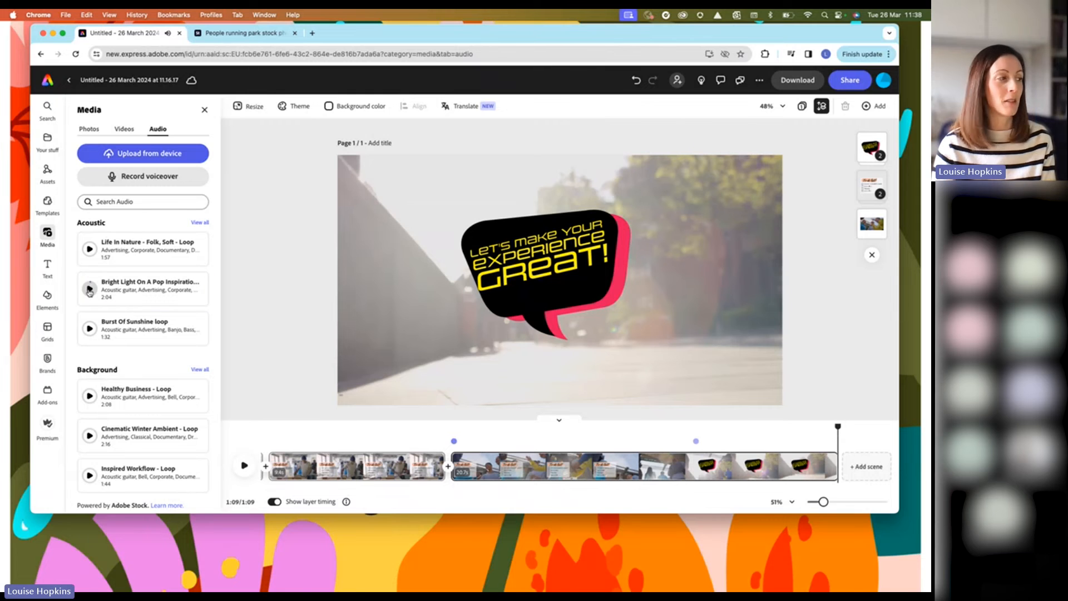
click(88, 251)
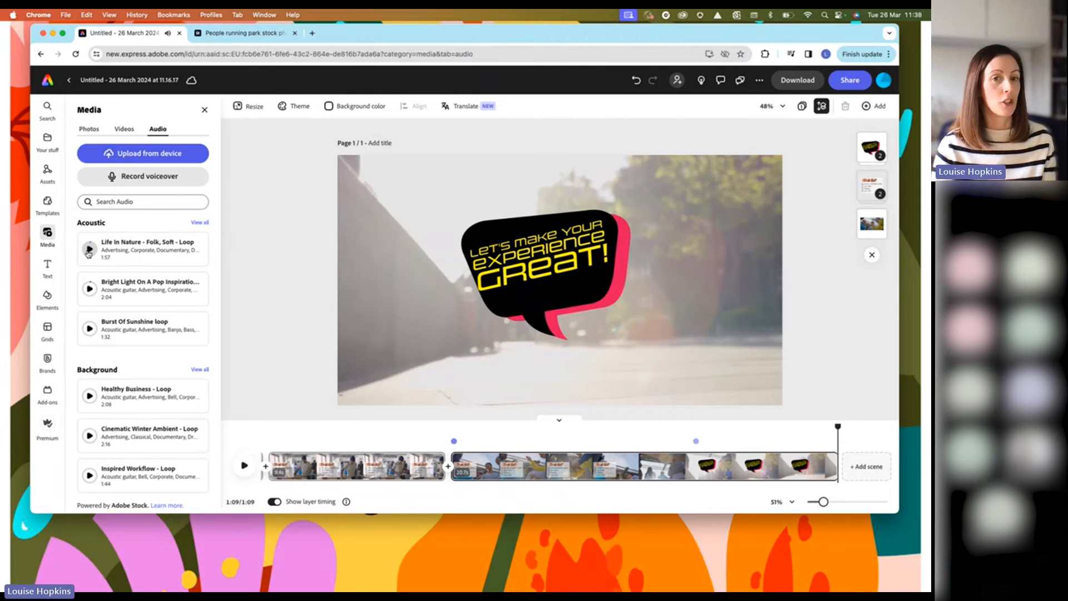
scroll(116, 395, down, 4)
scroll(116, 395, down, 10)
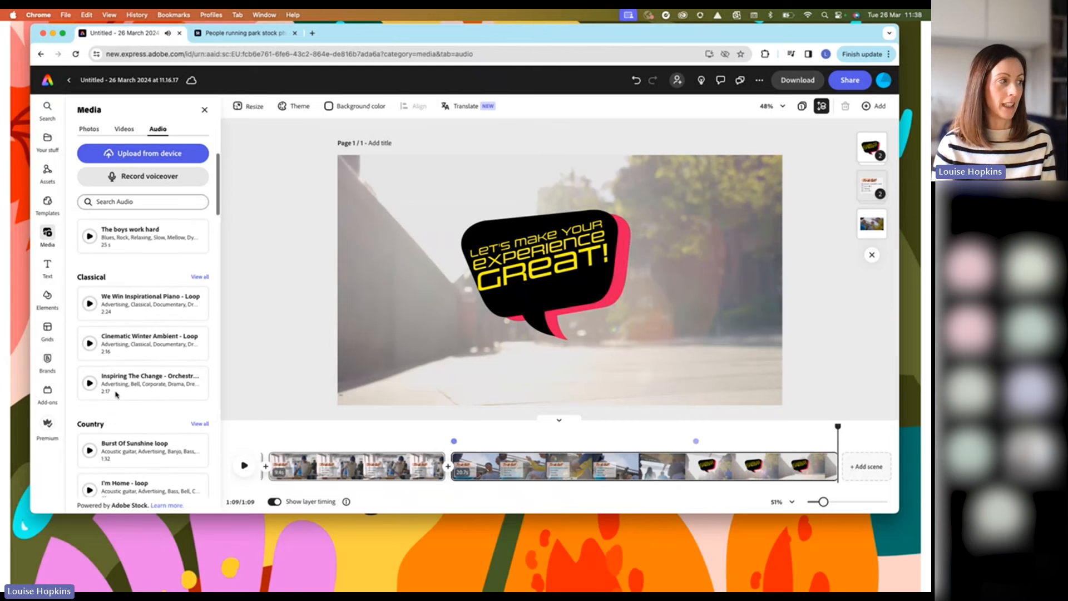
scroll(116, 395, up, 10)
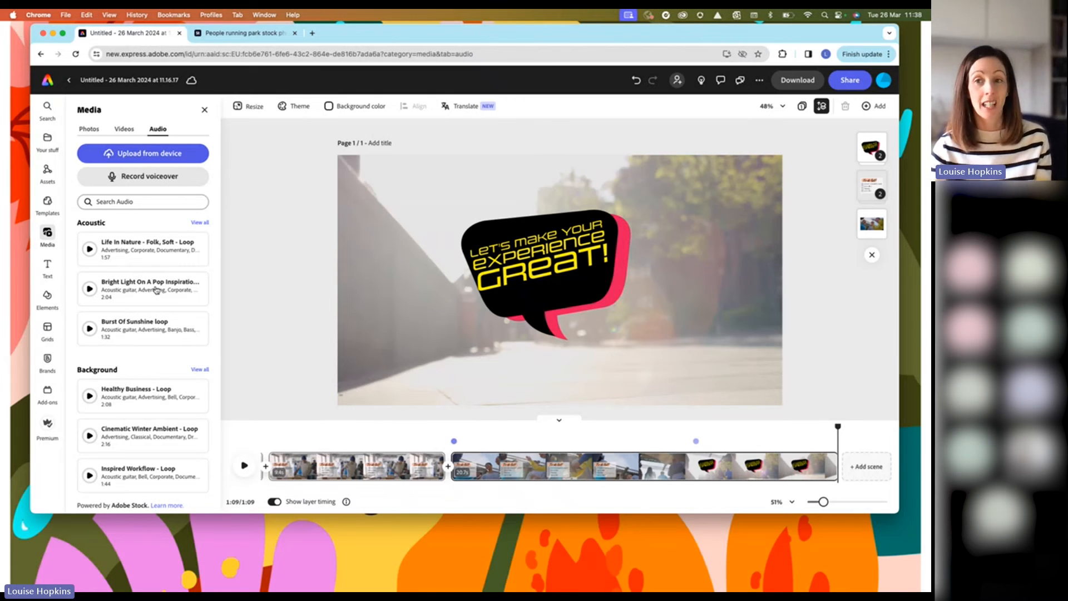
Add the Bright Light On A Pop Inspiration - Loop track to the video and preview parts of the video with the music
click(157, 289)
scroll(402, 477, left, 10)
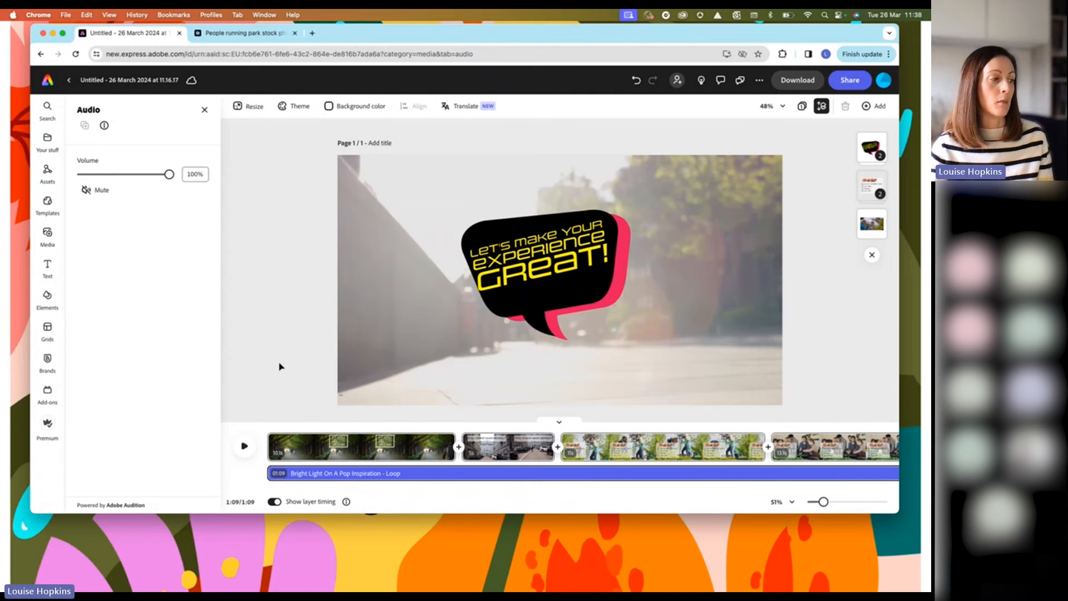
click(244, 448)
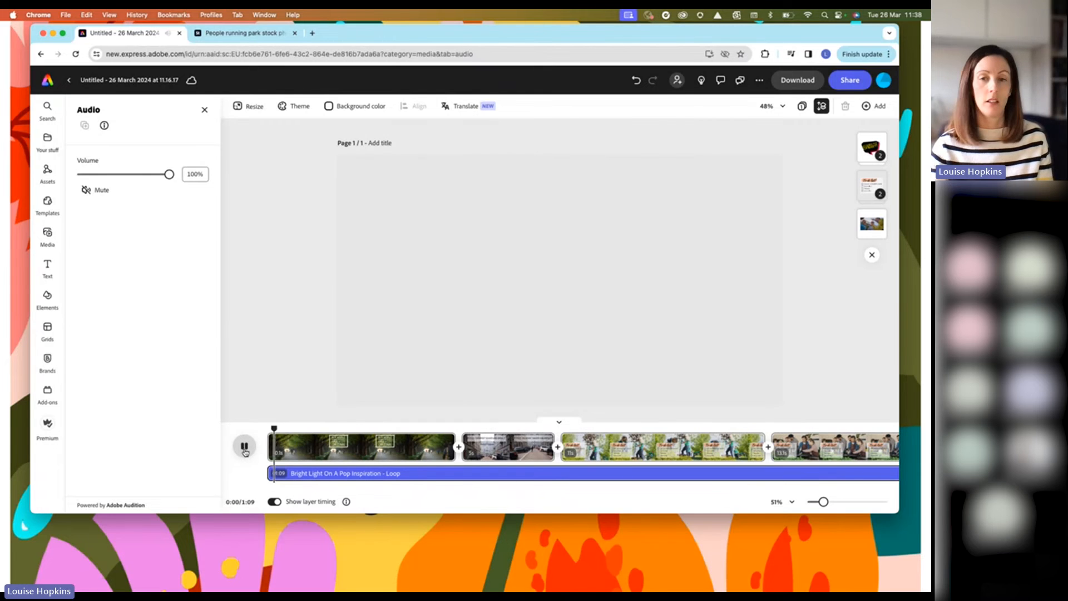
click(245, 447)
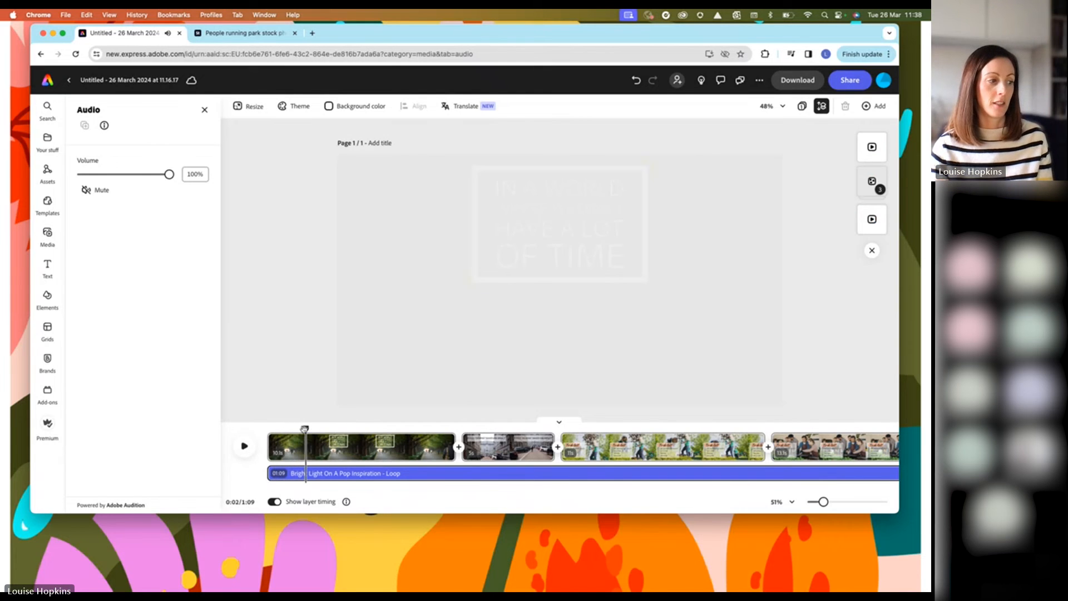
click(245, 446)
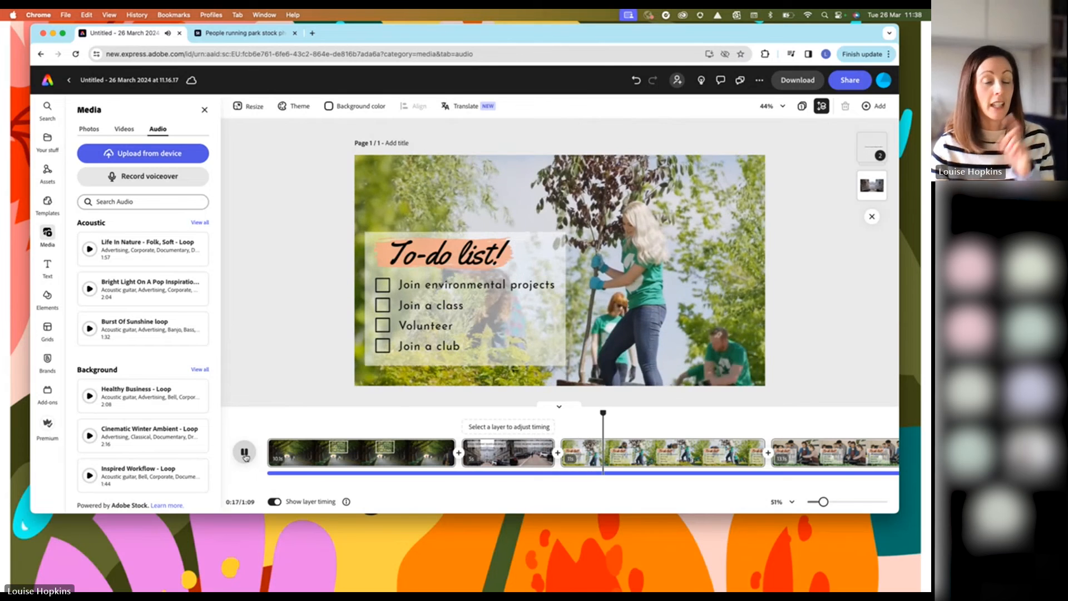
click(245, 455)
Lower the background music track's volume to 35% and play back the to-do list scene with it
click(464, 474)
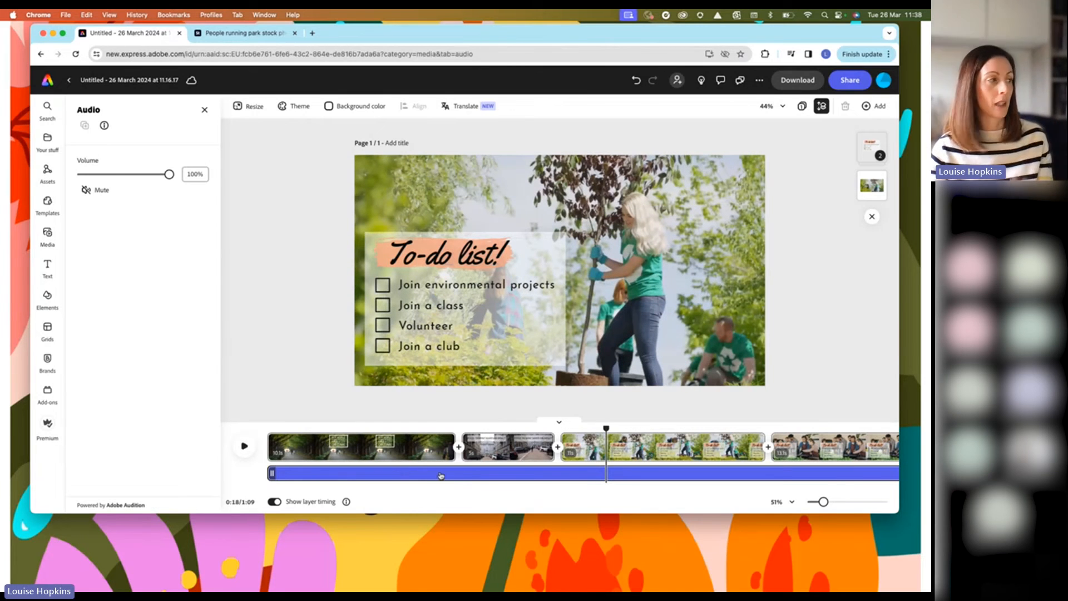
click(112, 174)
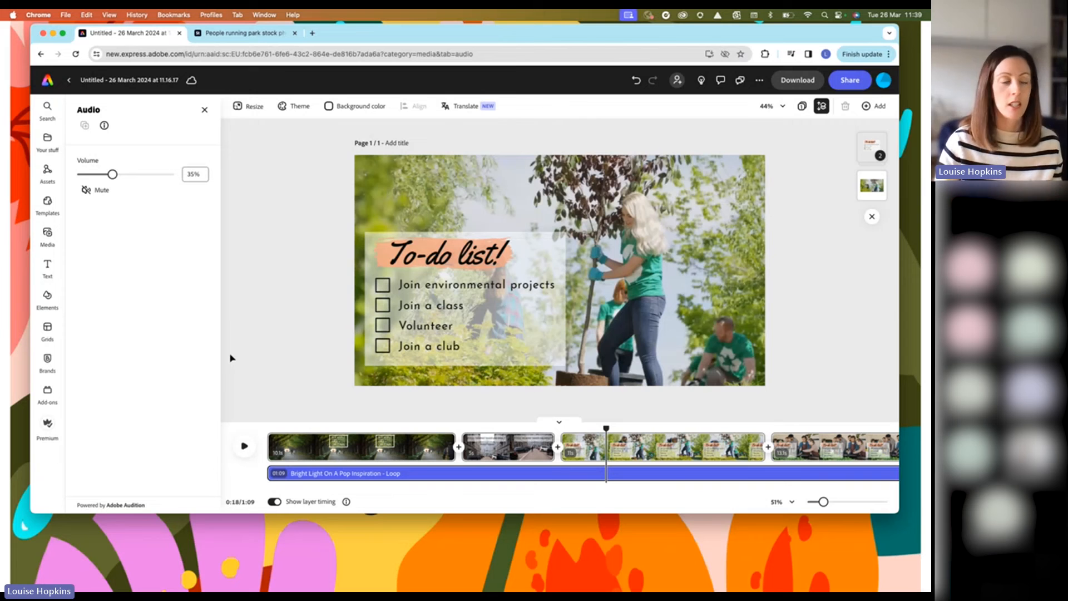
click(244, 446)
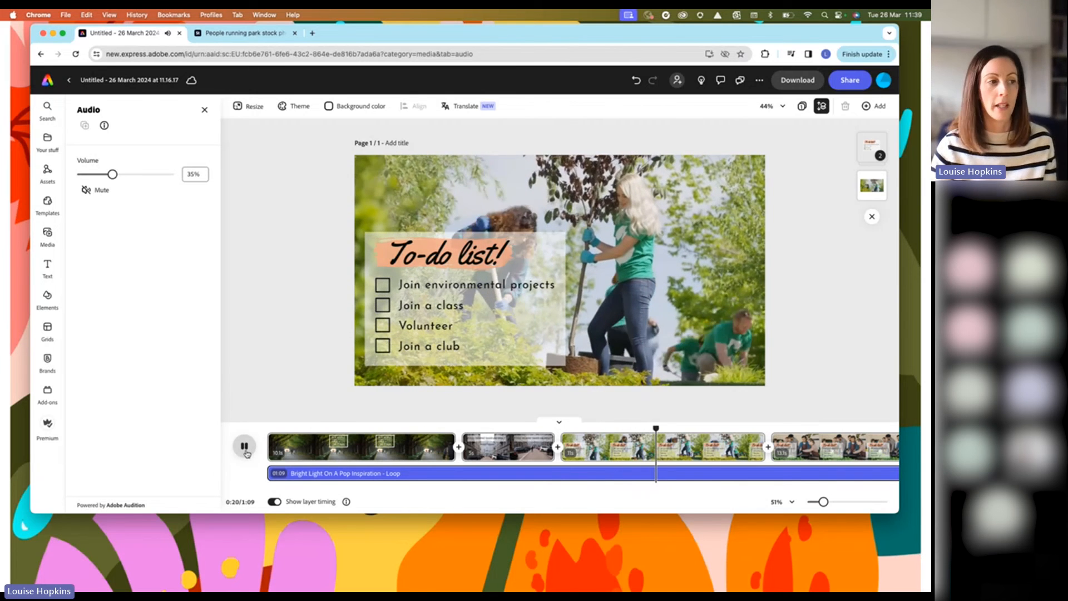
click(246, 452)
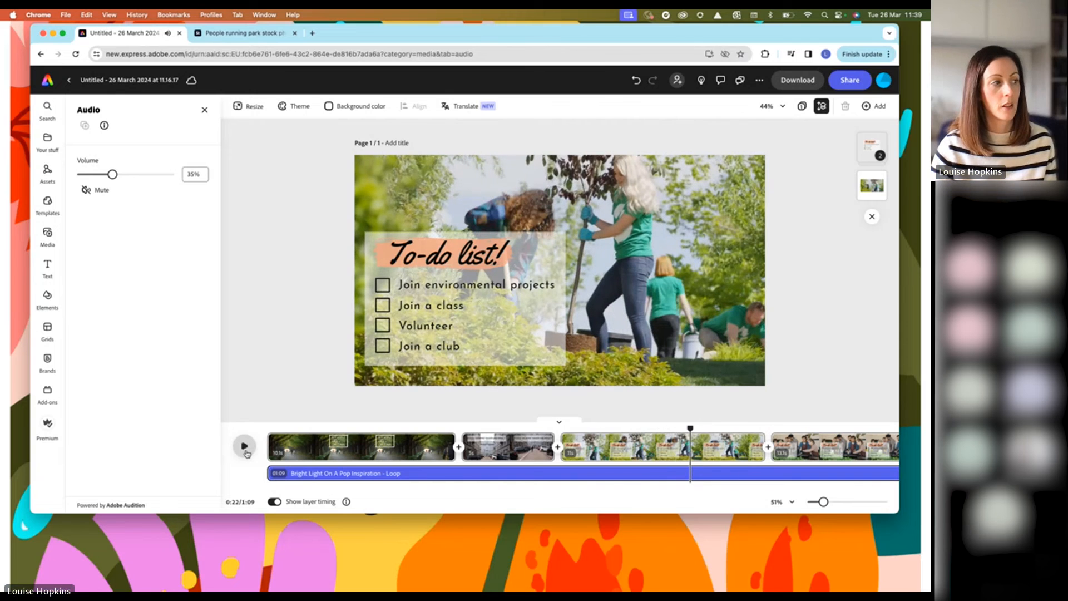
click(205, 110)
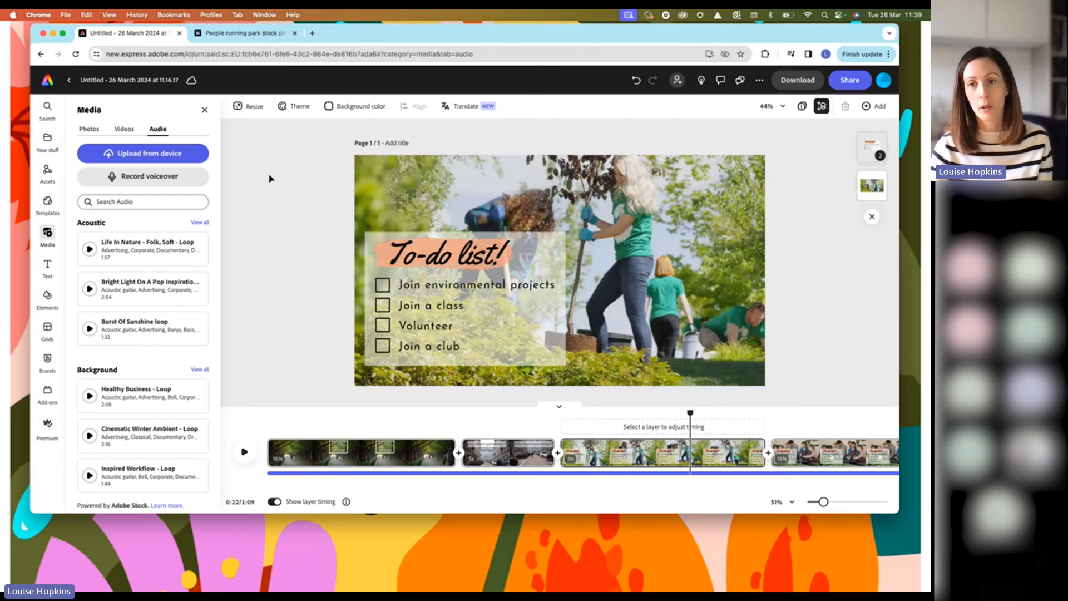
Review the resize presets for social media formats and the download file format options for the video
click(250, 106)
scroll(127, 256, down, 5)
scroll(128, 256, down, 4)
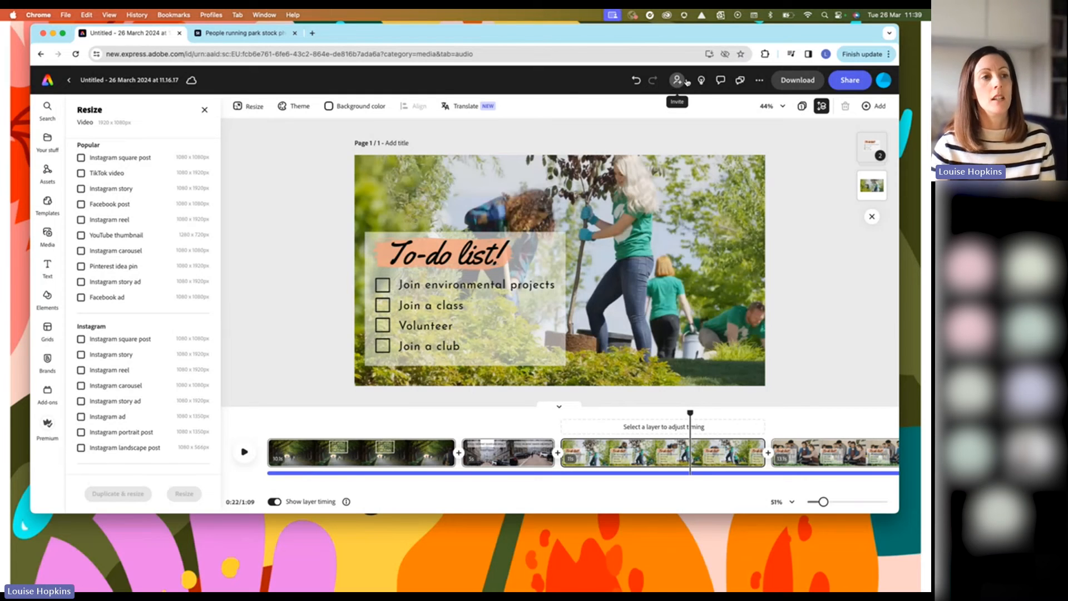
click(786, 82)
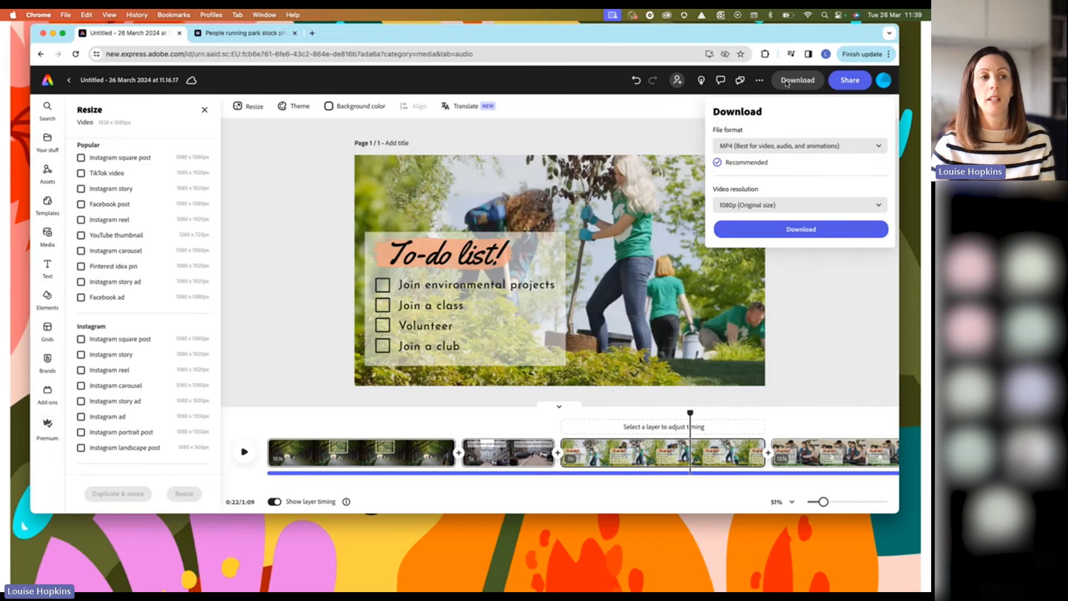
click(774, 158)
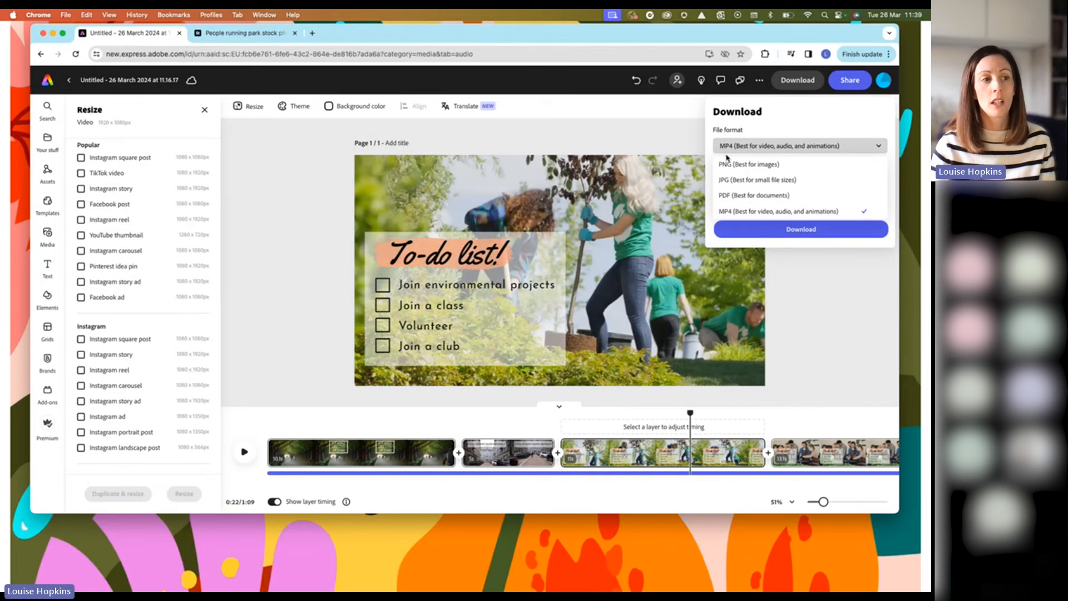
click(680, 145)
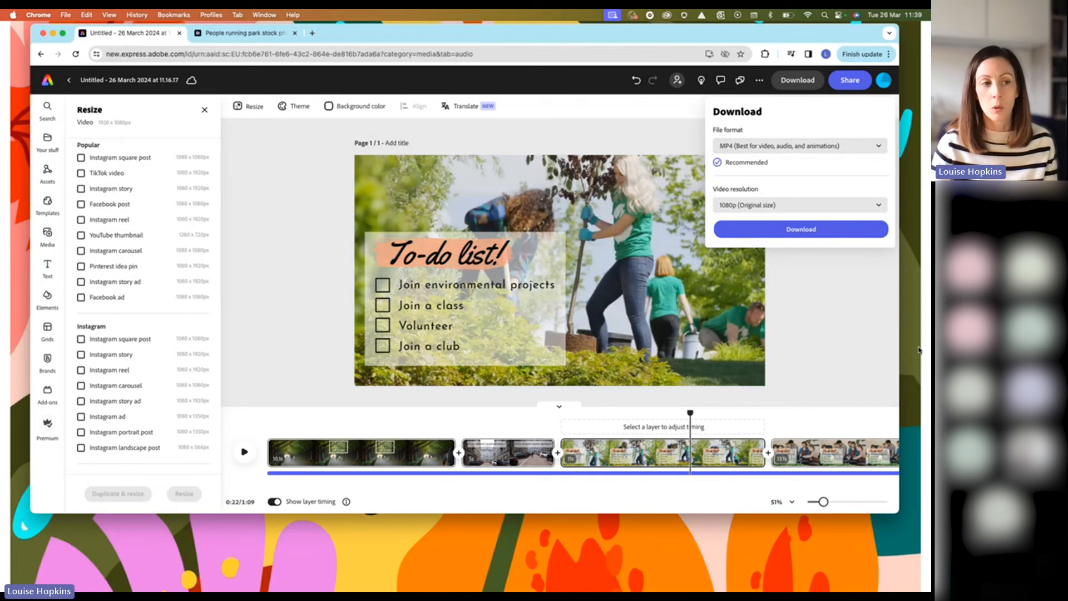
click(838, 325)
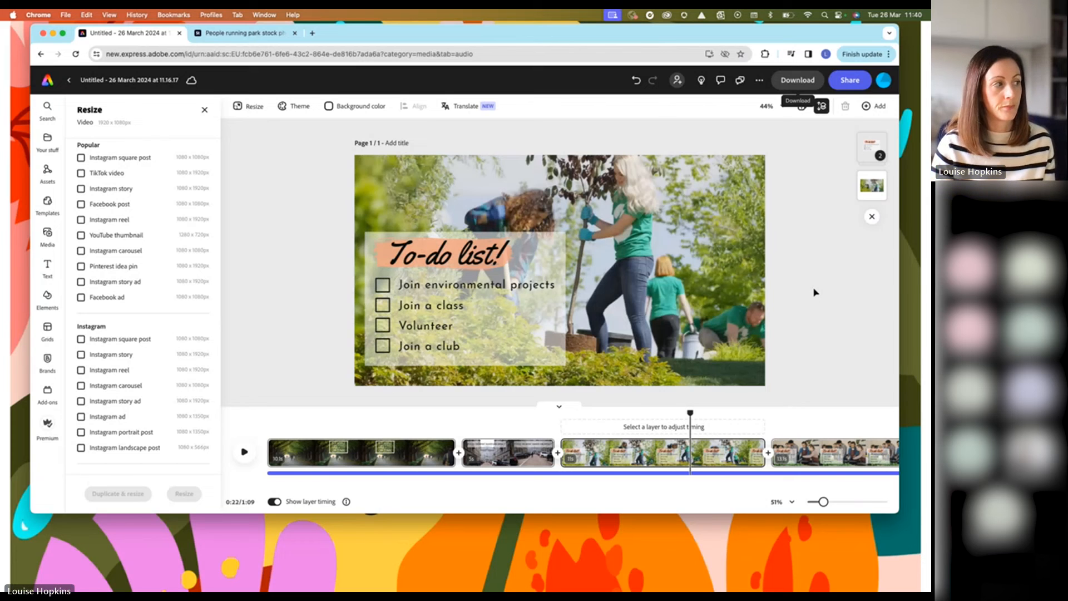
click(205, 109)
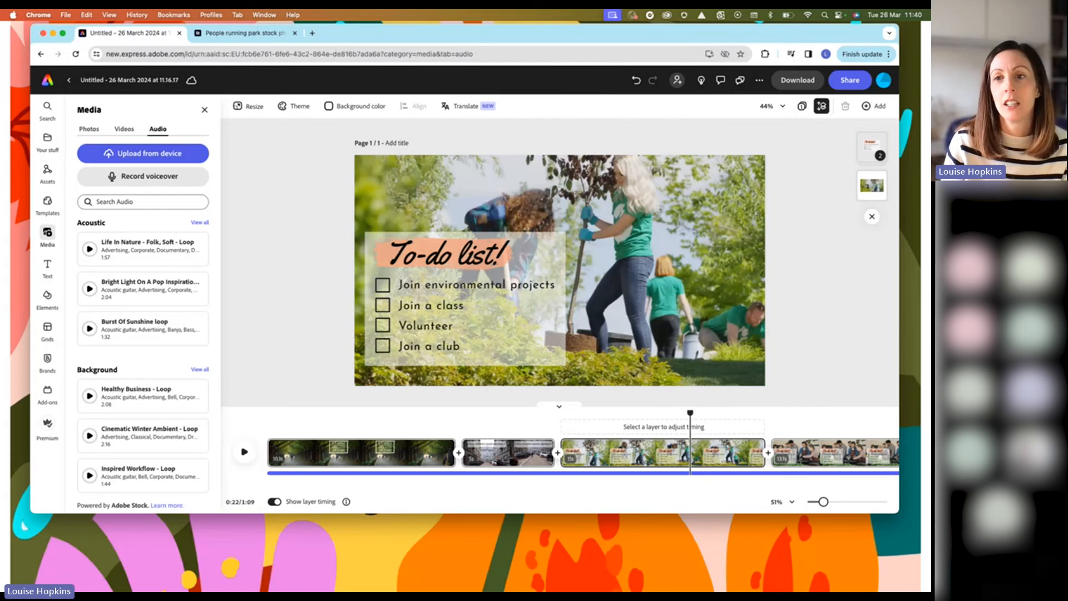
Switch to the Adobe Stock site, return to its homepage, check the search categories and open the Templates page
click(240, 35)
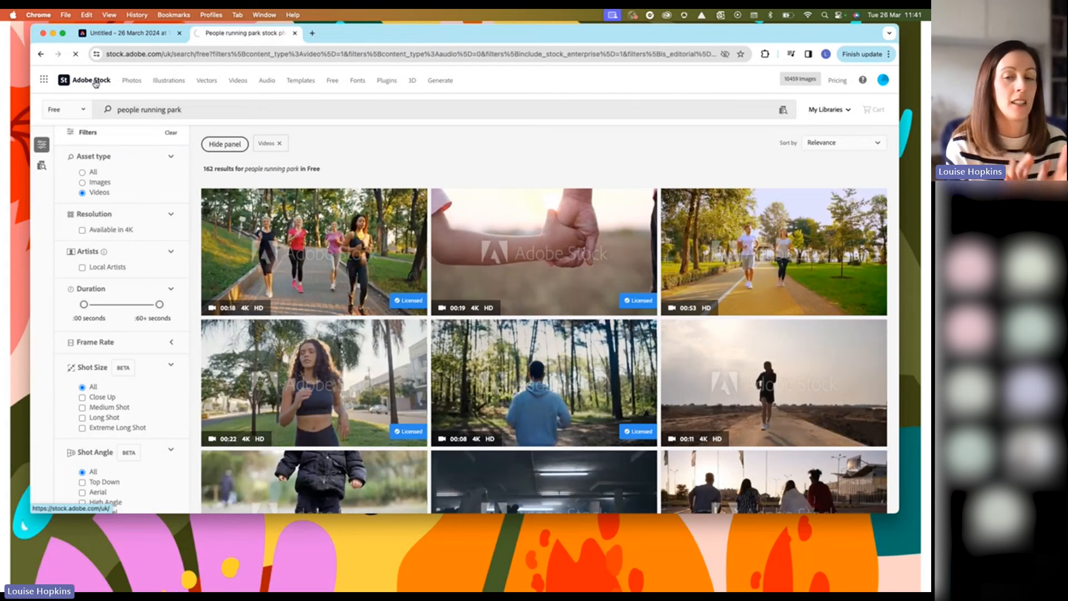
click(96, 82)
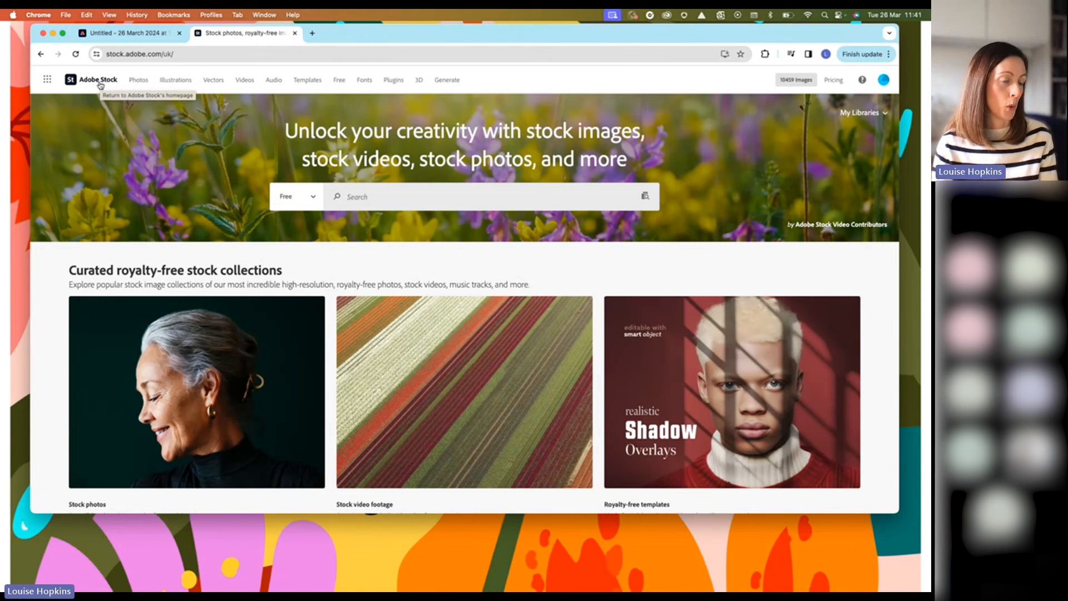
click(313, 199)
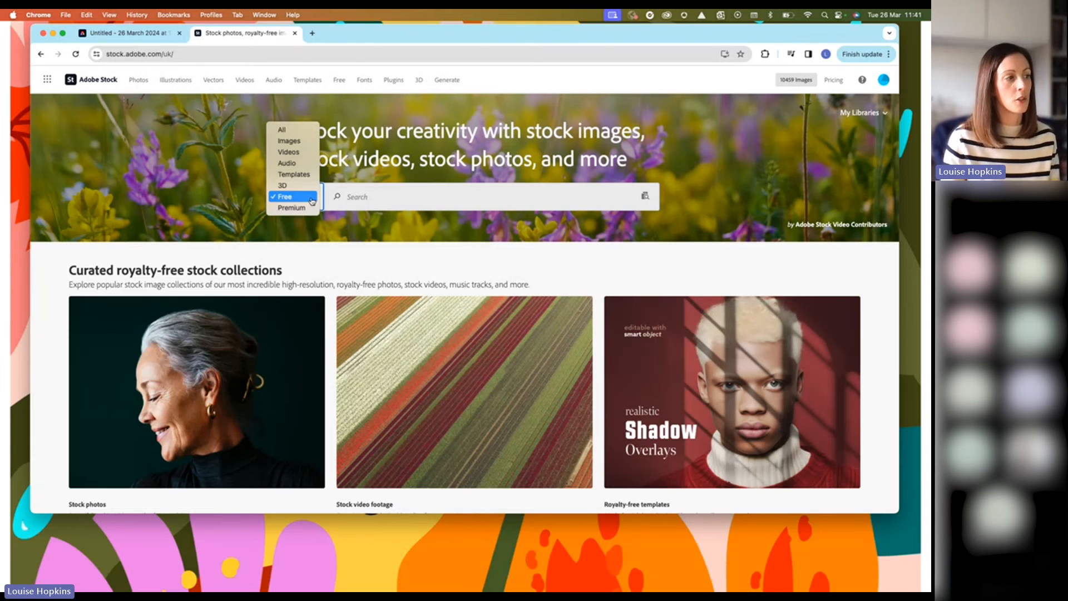
click(307, 176)
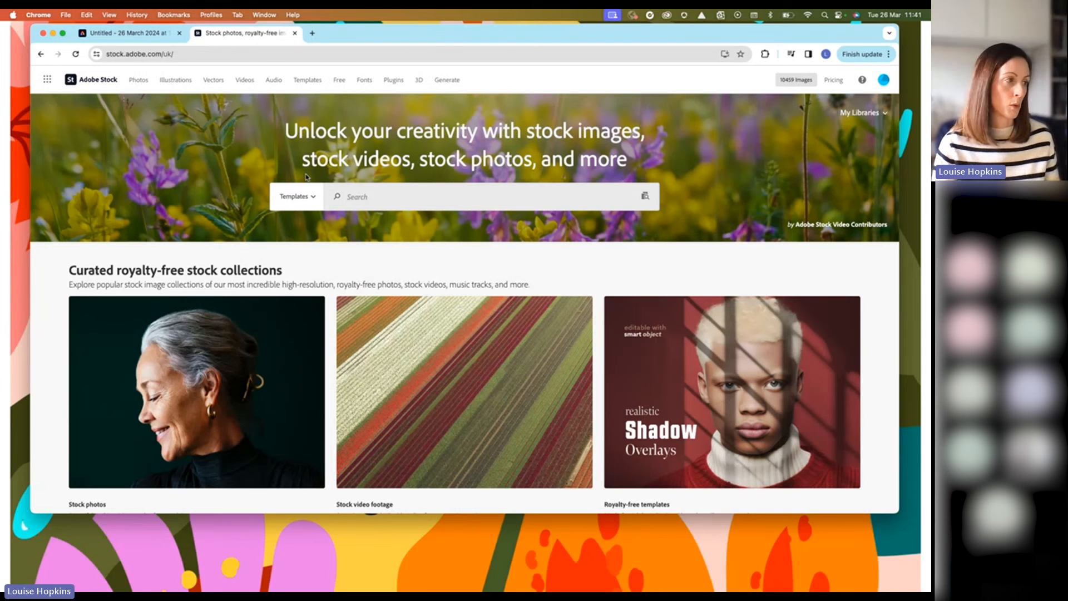
click(314, 202)
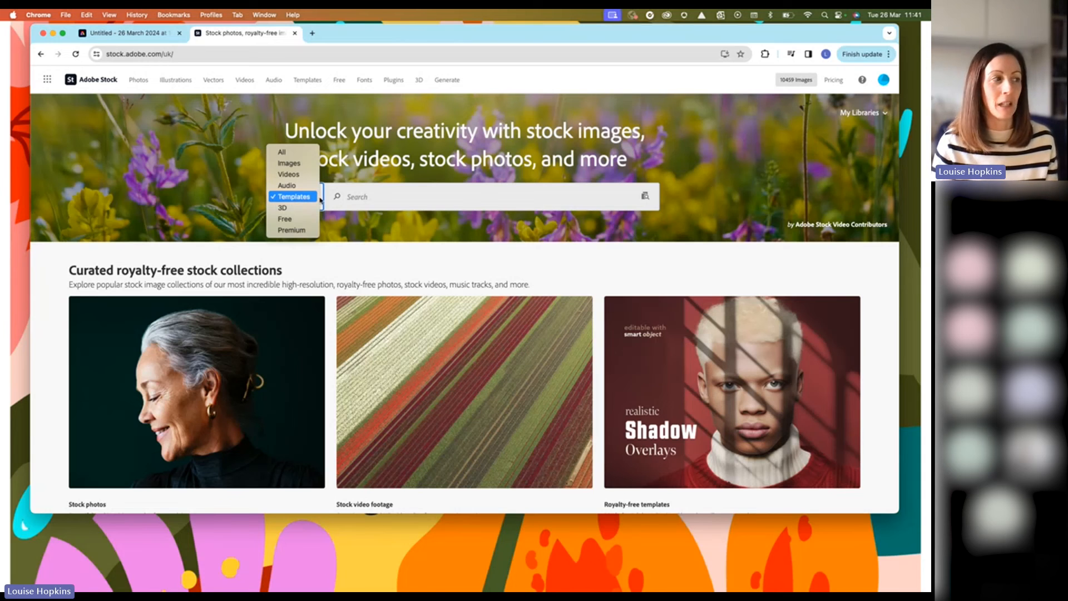
click(358, 198)
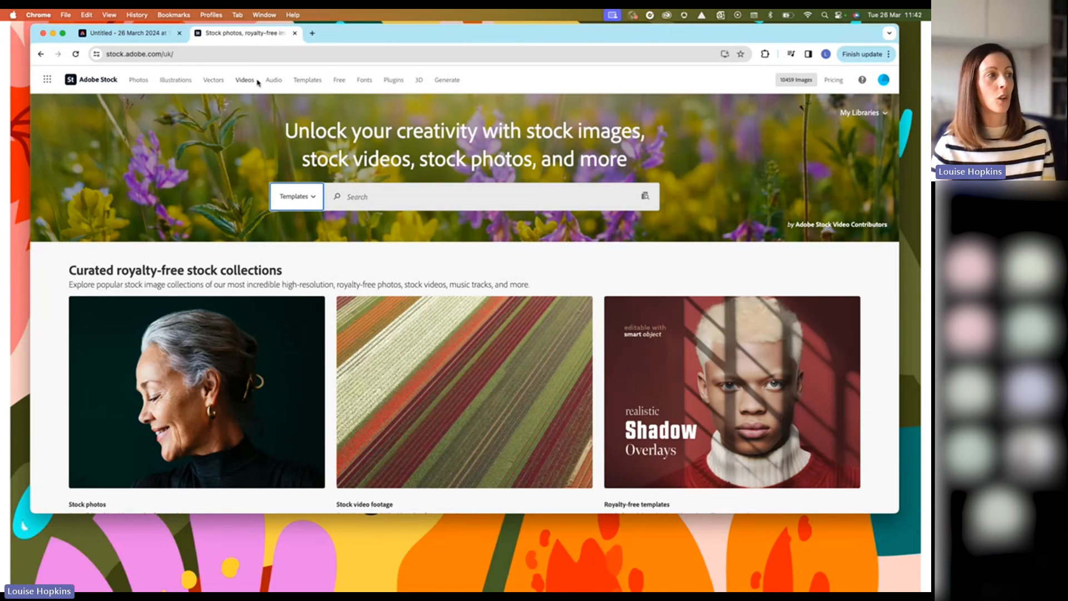
click(307, 80)
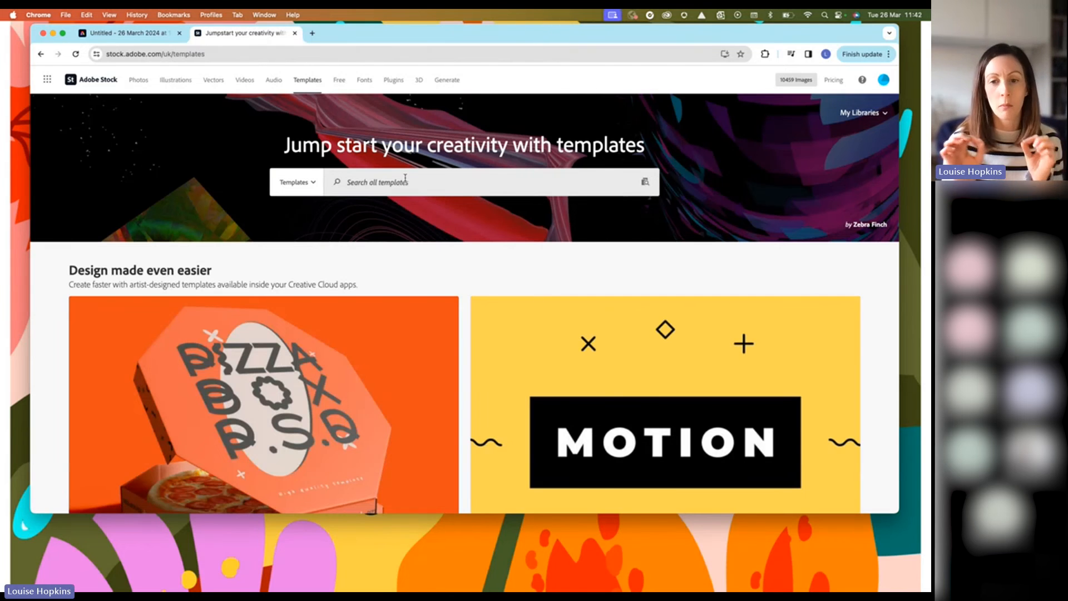
Look over the template categories on the Templates page and open the Video Templates collection
scroll(399, 281, down, 5)
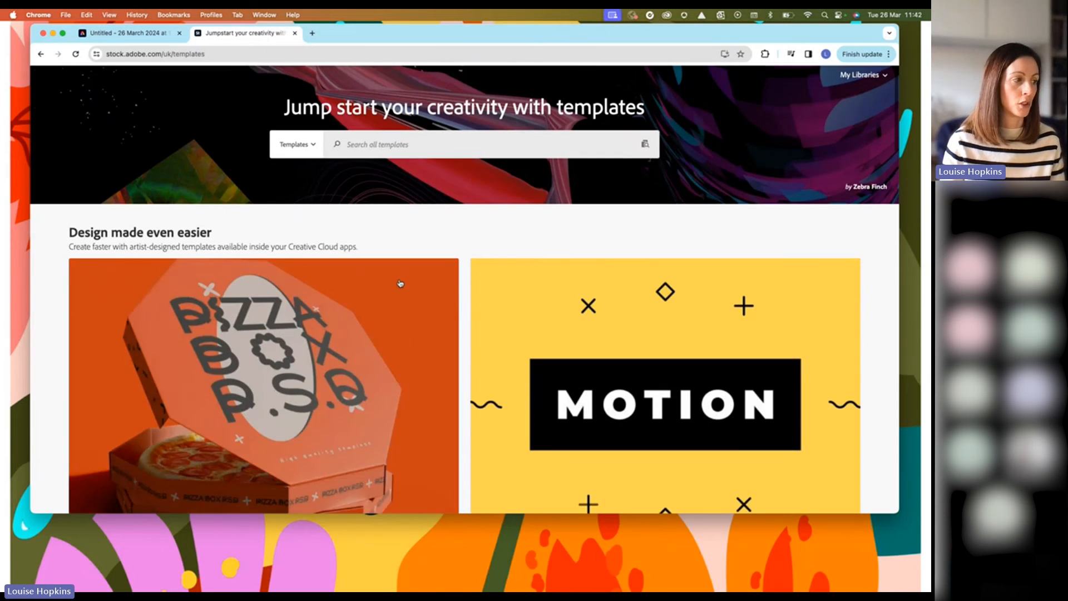
scroll(399, 283, down, 2)
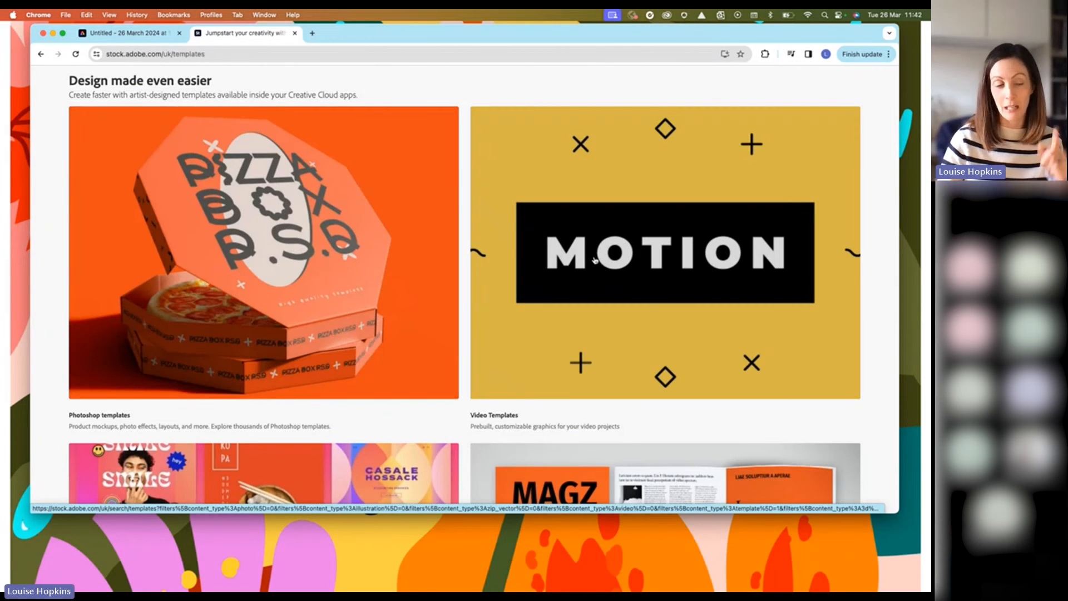
scroll(594, 260, down, 10)
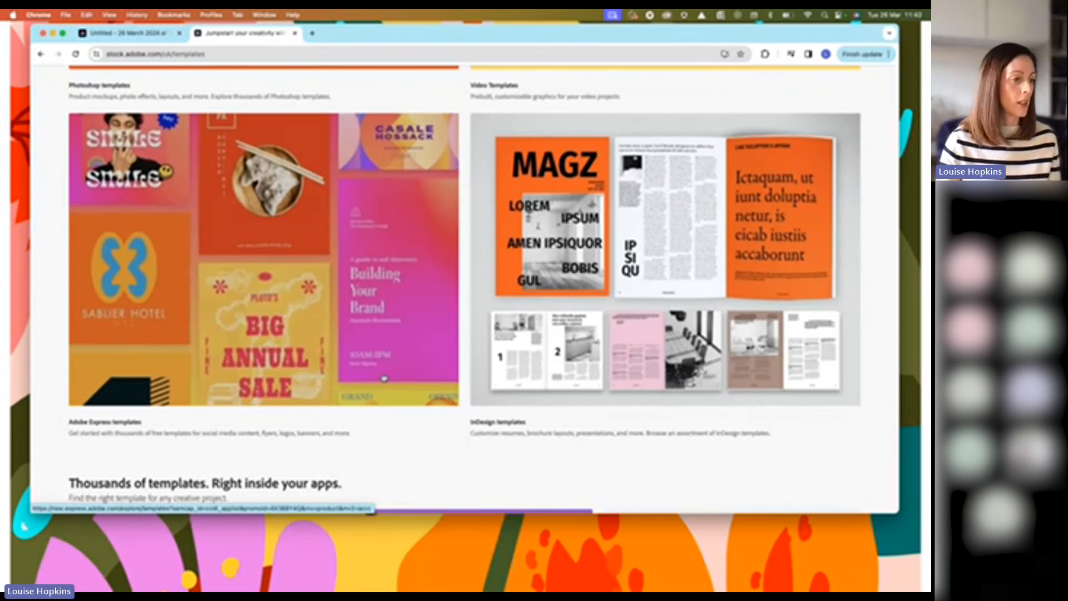
scroll(308, 384, down, 2)
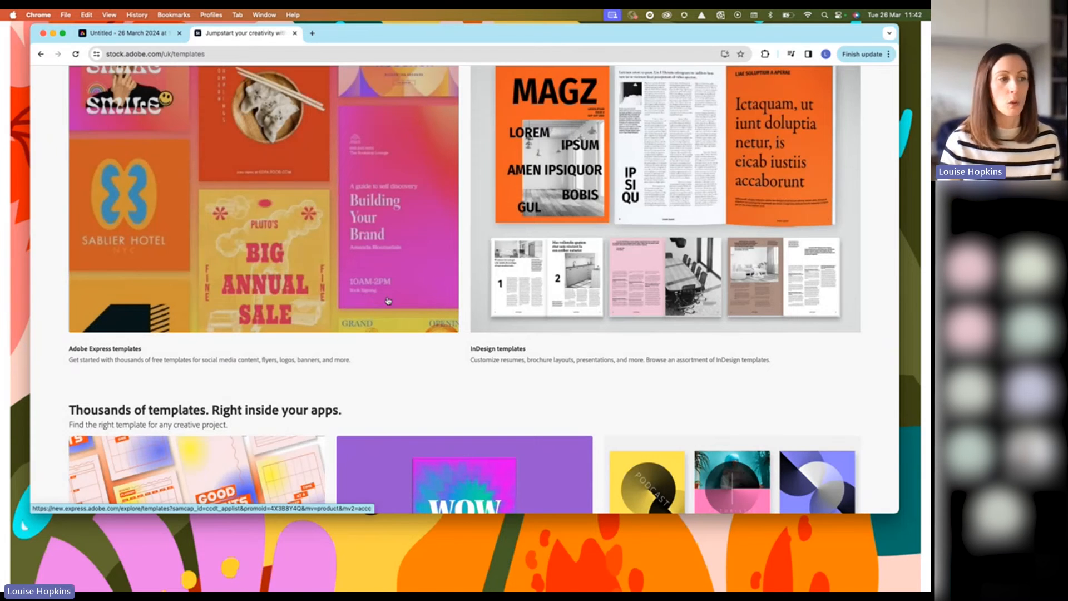
scroll(495, 285, up, 3)
scroll(495, 285, up, 6)
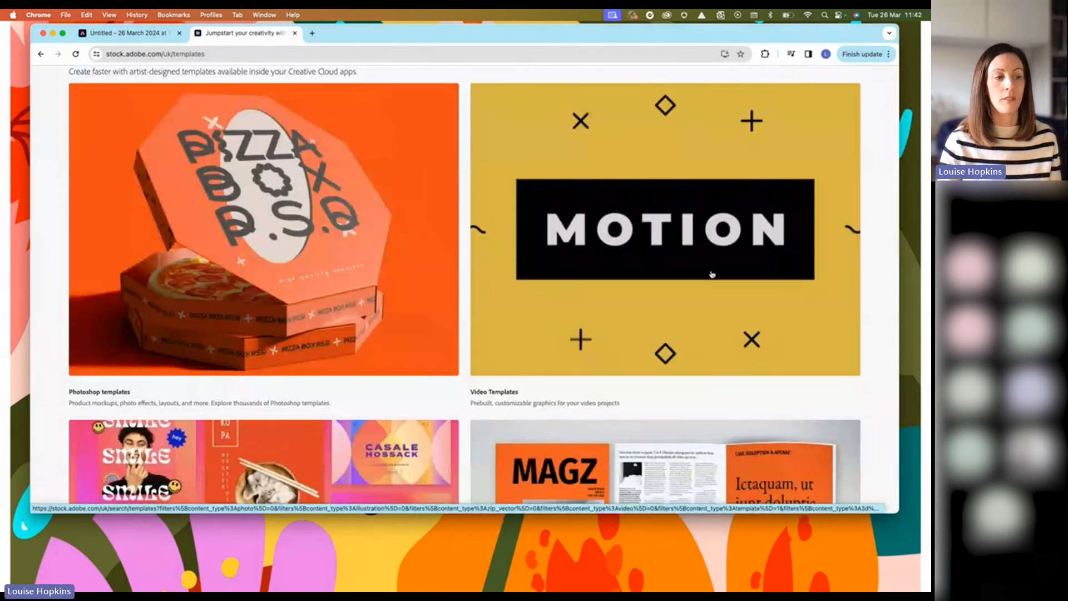
click(711, 274)
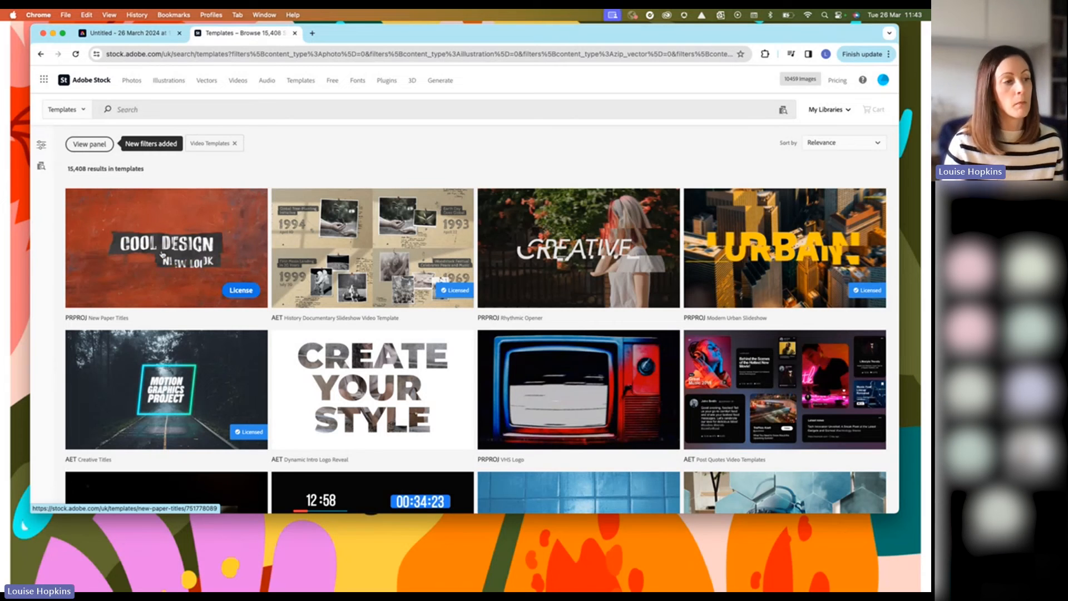
Browse the video template results, previewing the History Documentary Slideshow template and checking file types and licensing labels
mouse_move(364, 257)
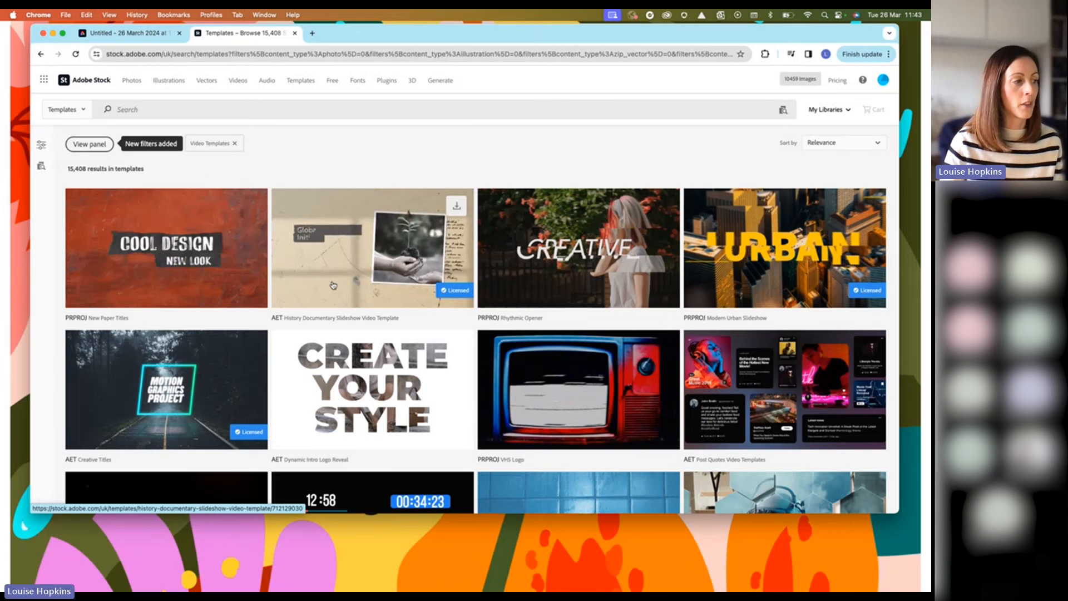
scroll(402, 312, down, 1)
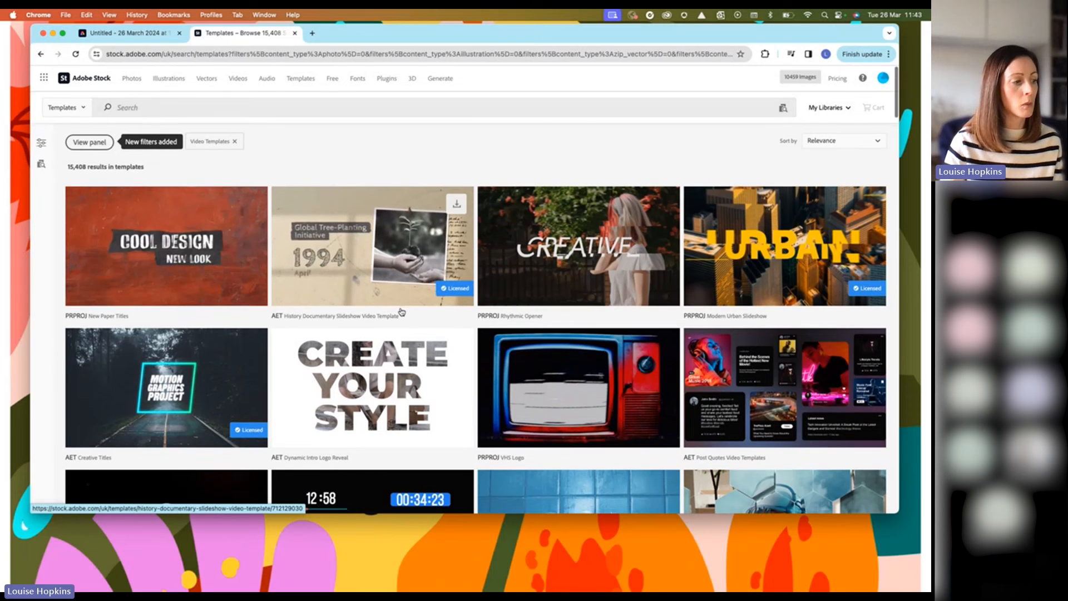
scroll(402, 312, down, 2)
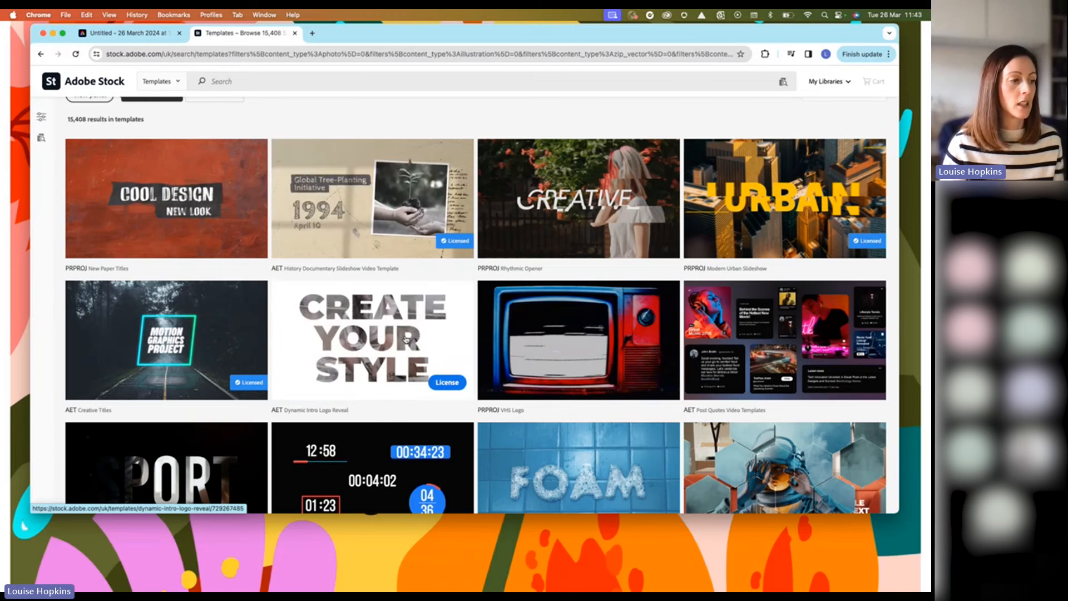
scroll(406, 339, down, 5)
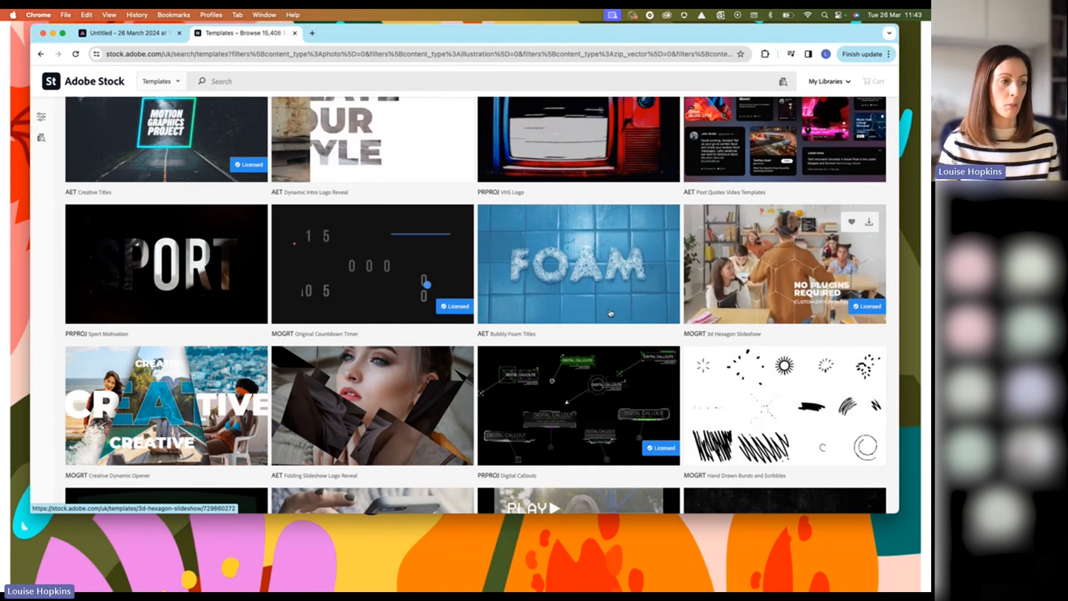
scroll(539, 327, up, 1)
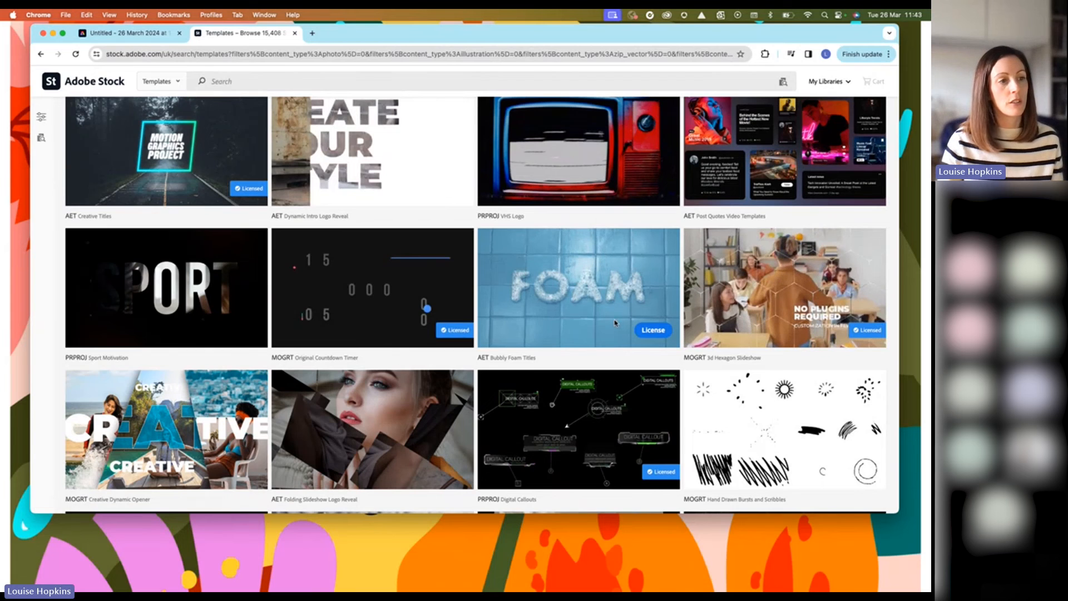
scroll(615, 323, up, 5)
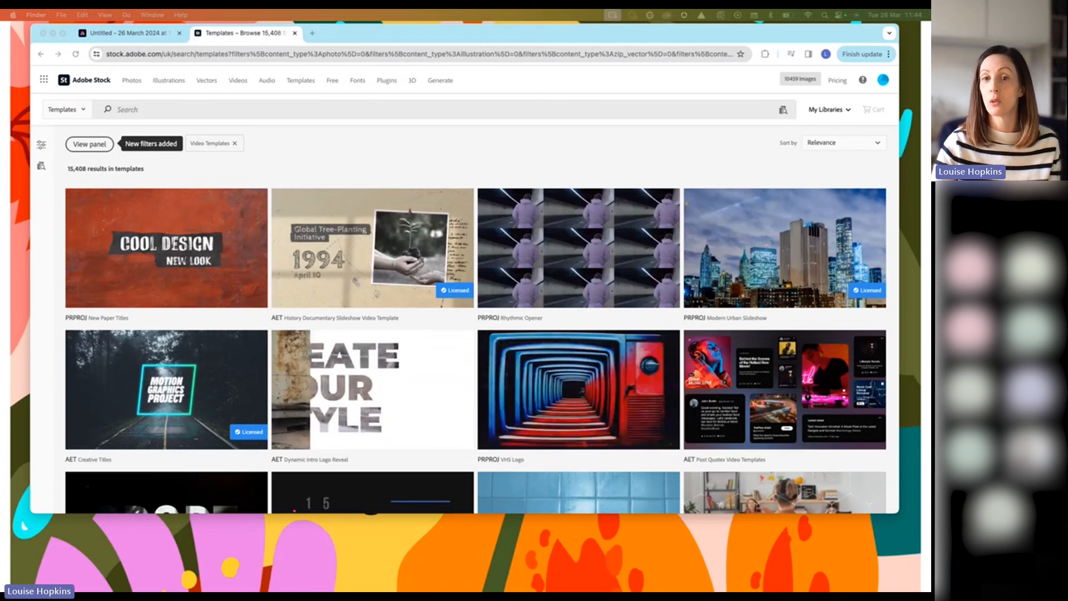
Bring the Downloaded Templates Finder window into view, enlarge it, and inspect the ModernUrbanSlideshow subfolders, including Footages and Tutorial
drag(930, 184, 522, 140)
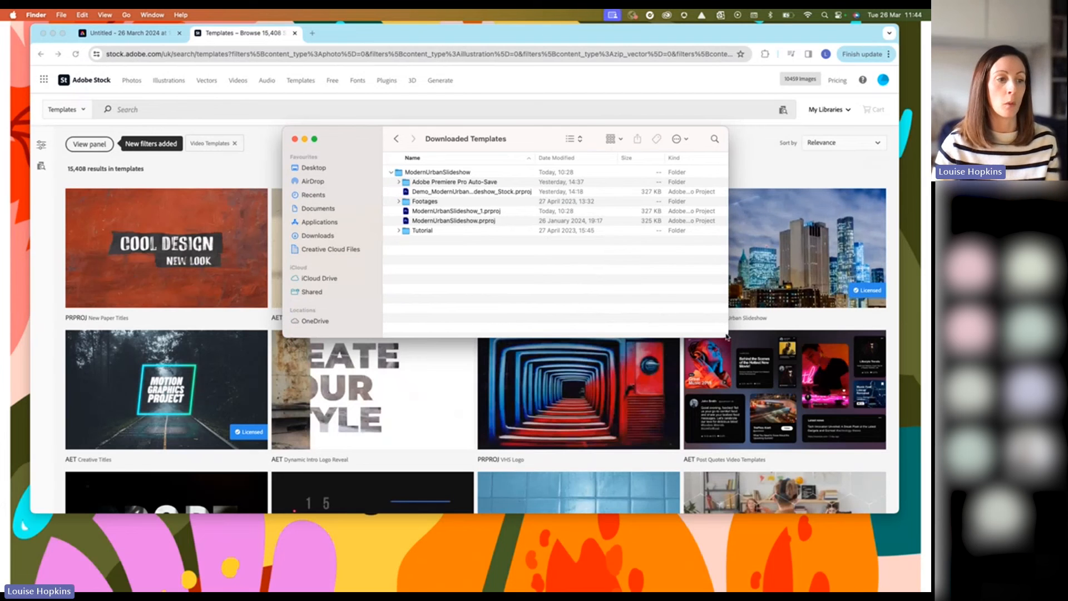
drag(728, 337, 803, 397)
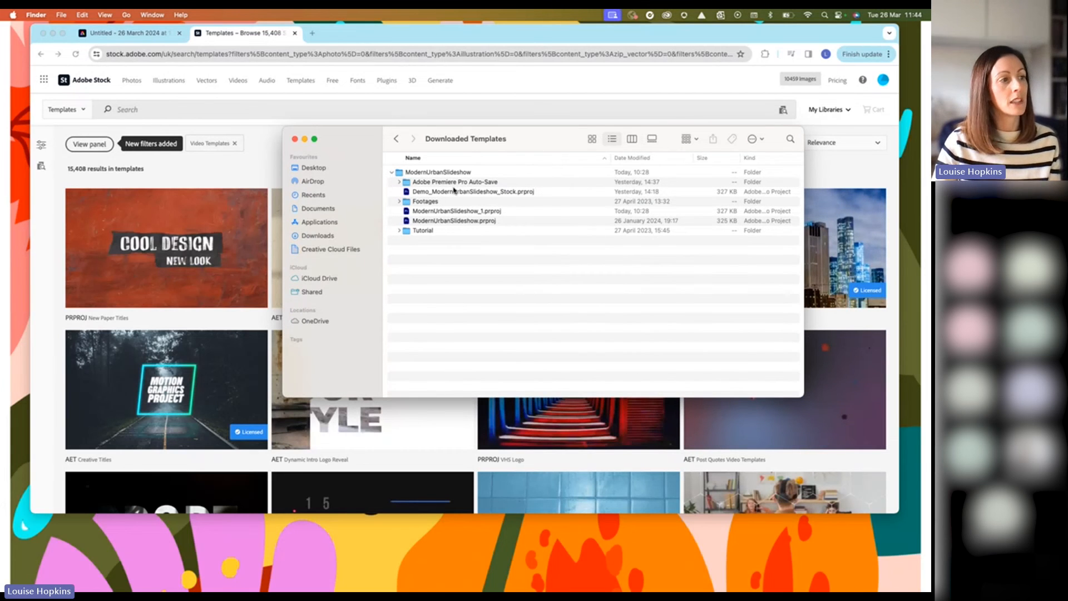
click(399, 183)
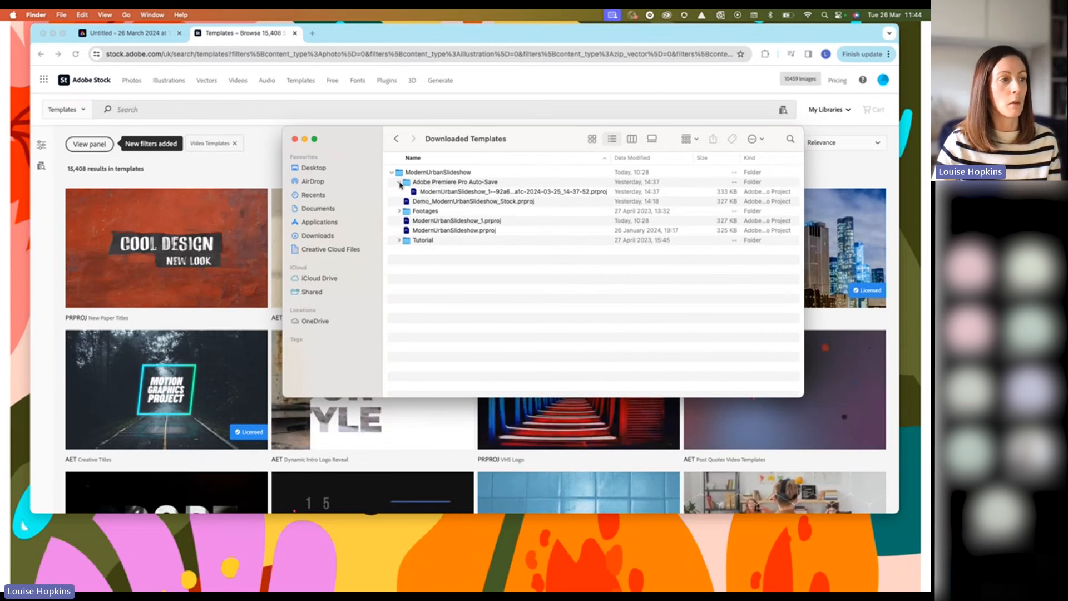
click(400, 183)
click(399, 202)
click(398, 202)
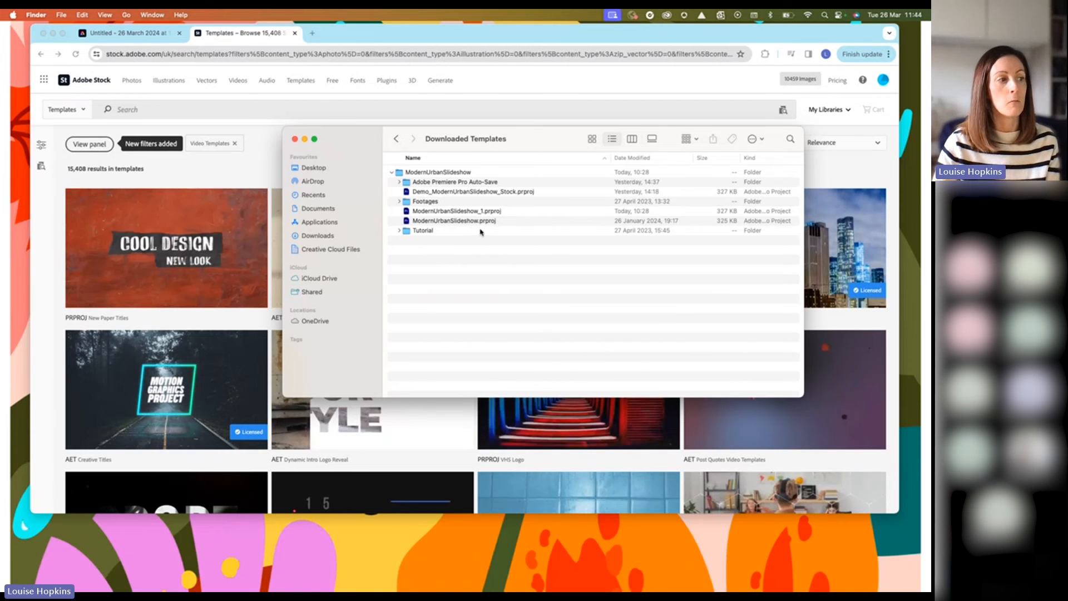
click(399, 231)
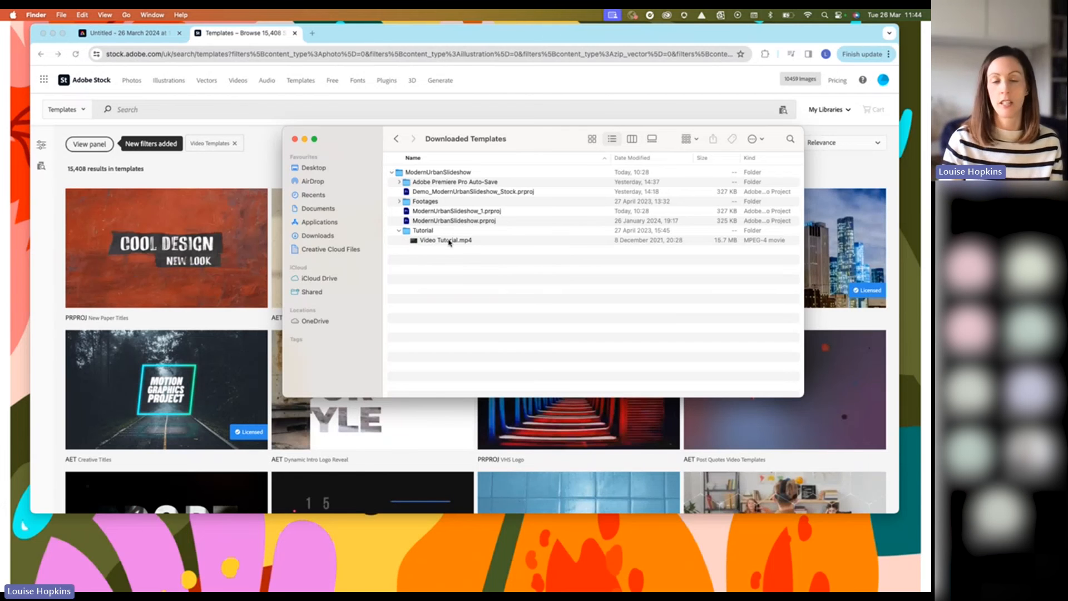
Collapse the Tutorial folder and move the Downloaded Templates Finder window off this display
click(399, 231)
drag(374, 138, 1024, 139)
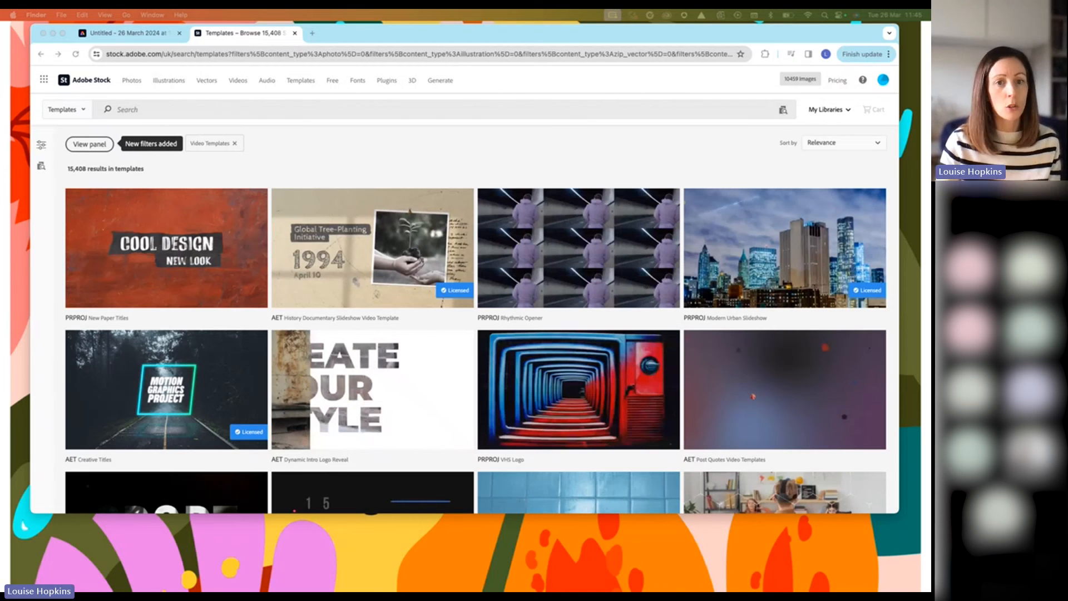
mouse_move(930, 189)
mouse_down()
mouse_move(625, 174)
mouse_move(648, 163)
mouse_move(930, 179)
mouse_up()
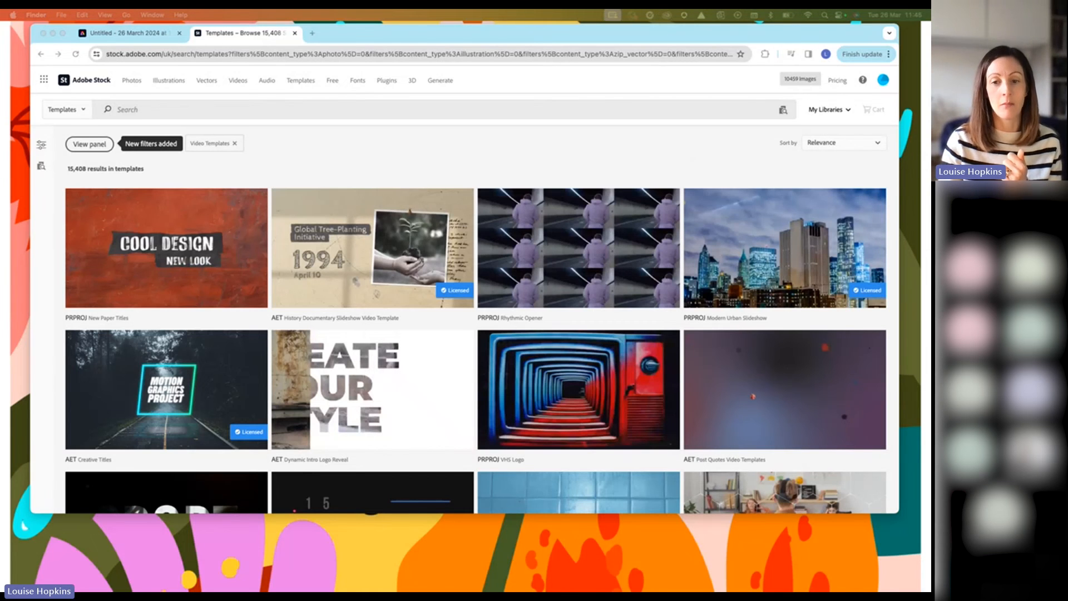
Bring the ModernUrbanSlideshow_1 project window of Premiere Pro into view, enlarge it and reposition it over the browser
drag(930, 165, 468, 52)
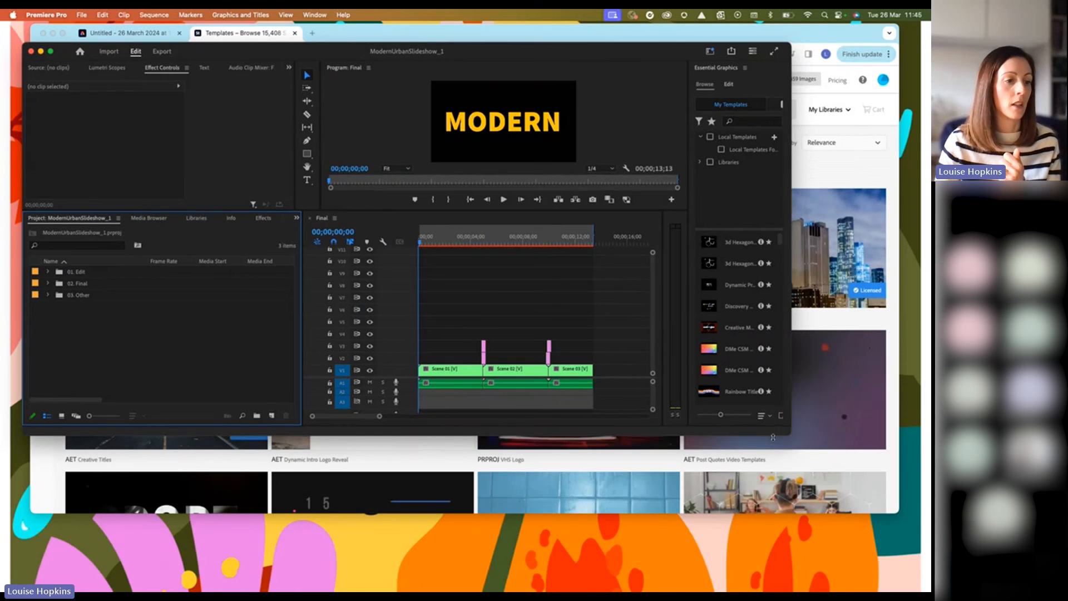
drag(793, 437, 907, 537)
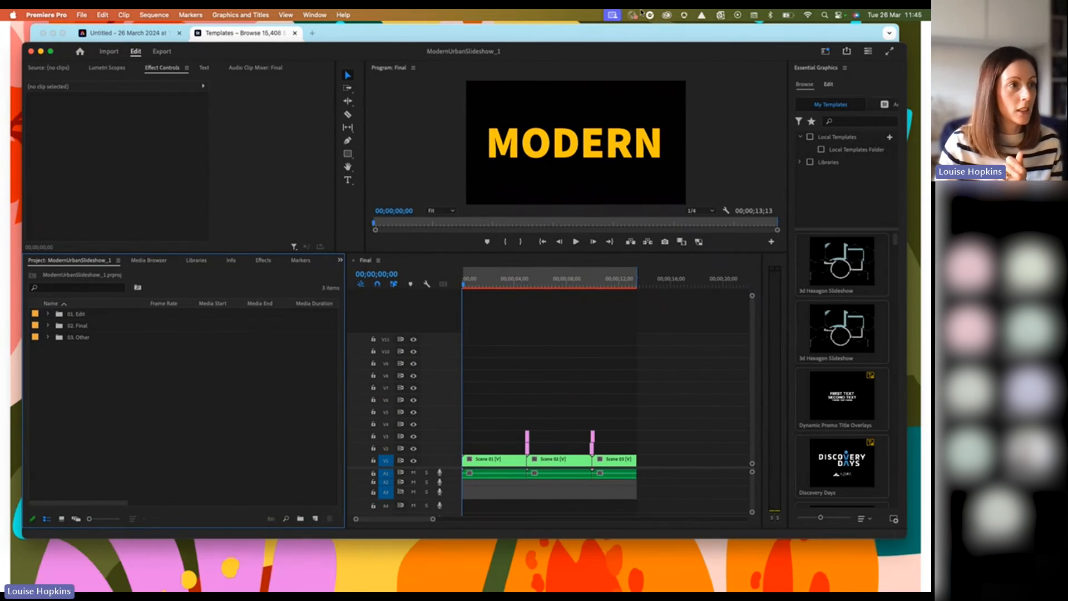
drag(670, 58, 674, 46)
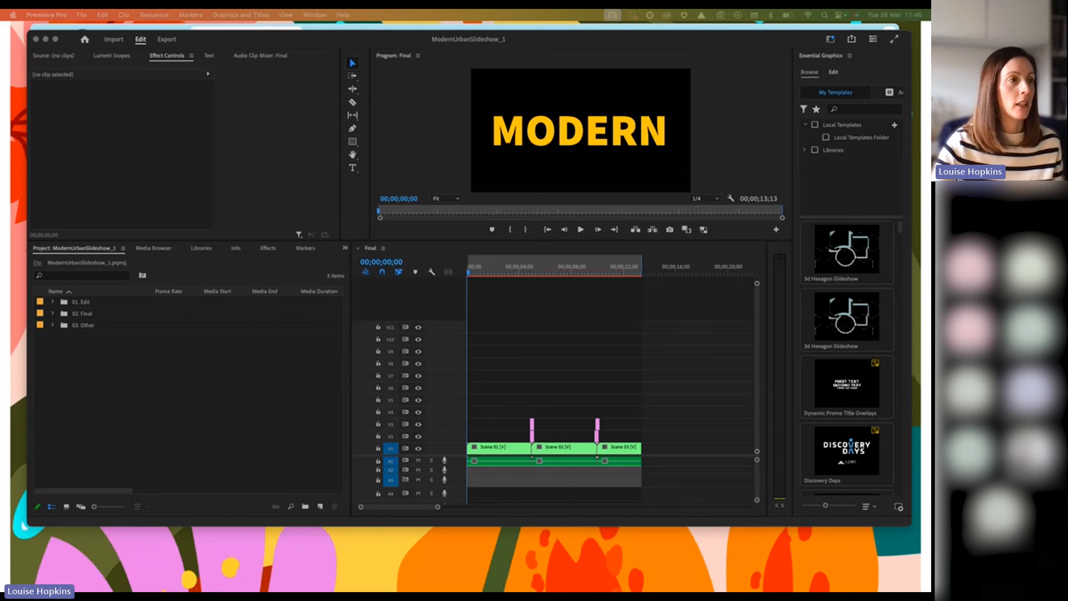
drag(790, 48, 791, 80)
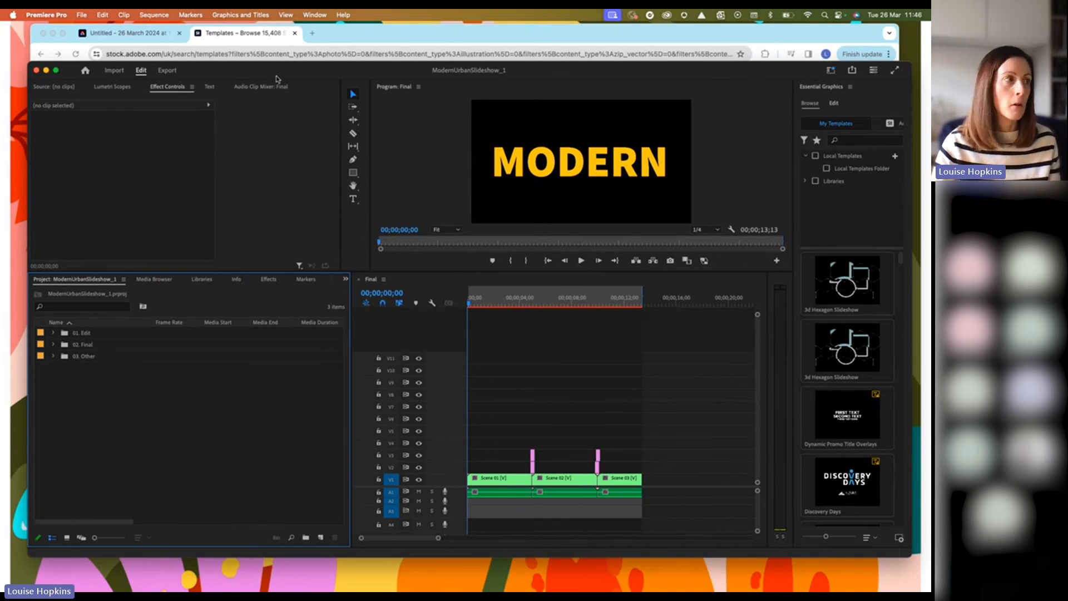
Look over the available workspace layouts without switching to another one
click(317, 15)
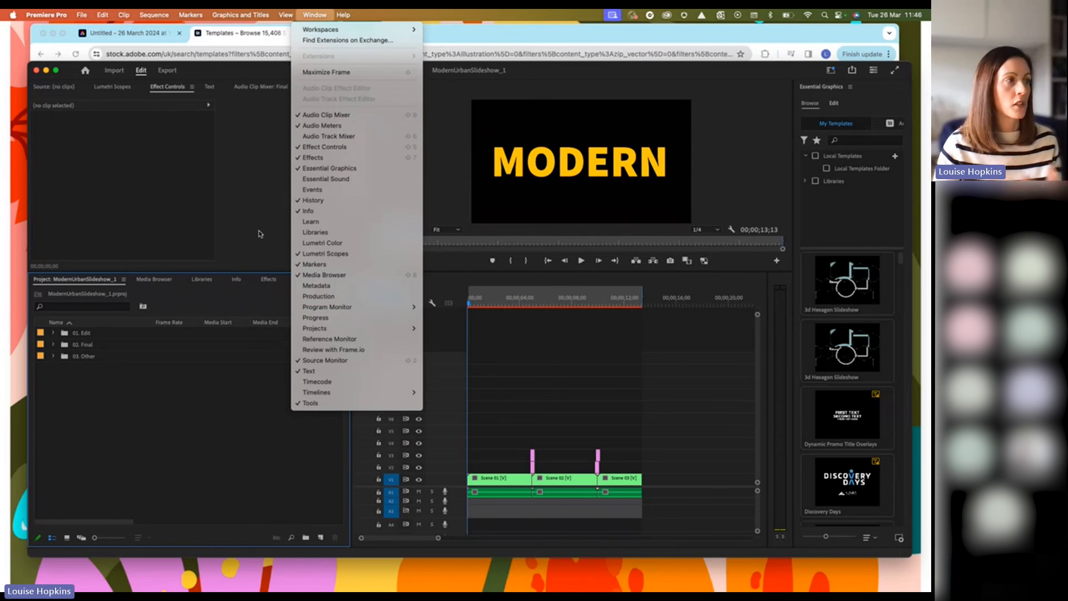
mouse_move(337, 31)
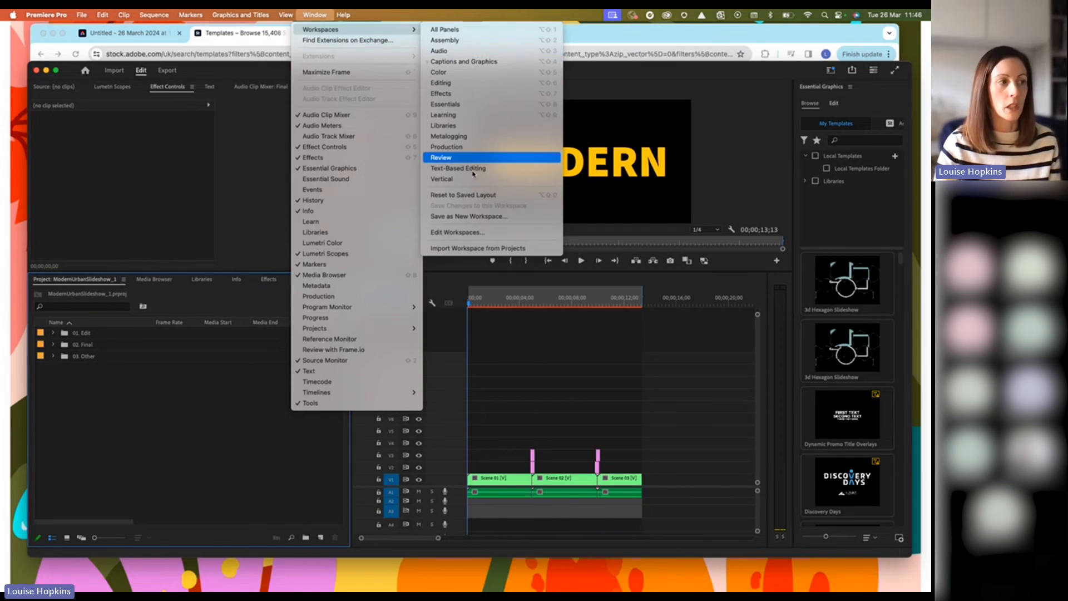
click(244, 165)
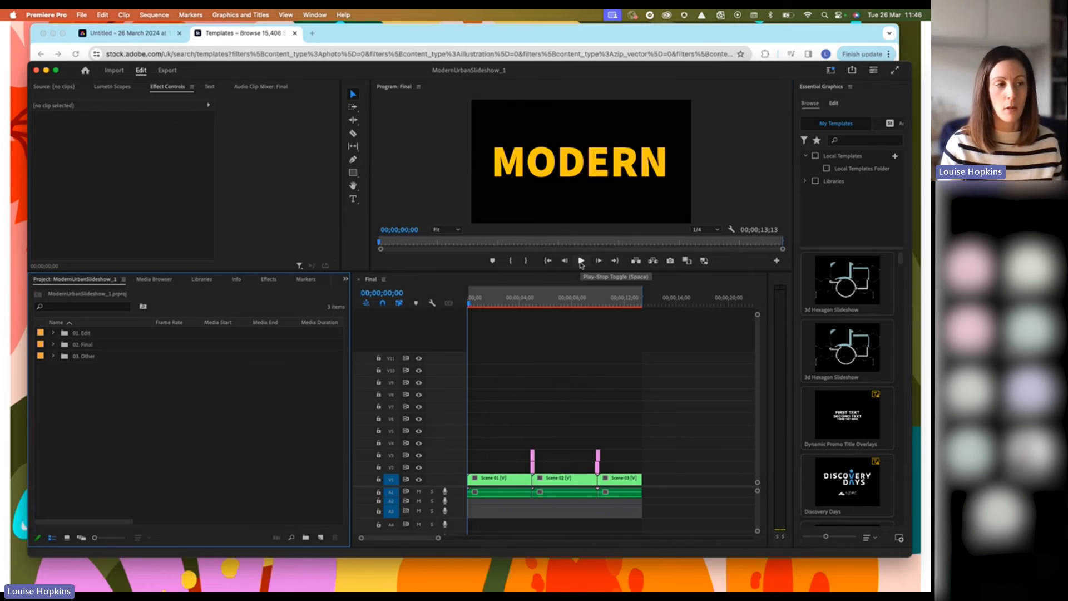
Play the Final sequence, move the playhead to 00;00;02;14 and heighten the Video 1 track to show clip thumbnails
click(581, 261)
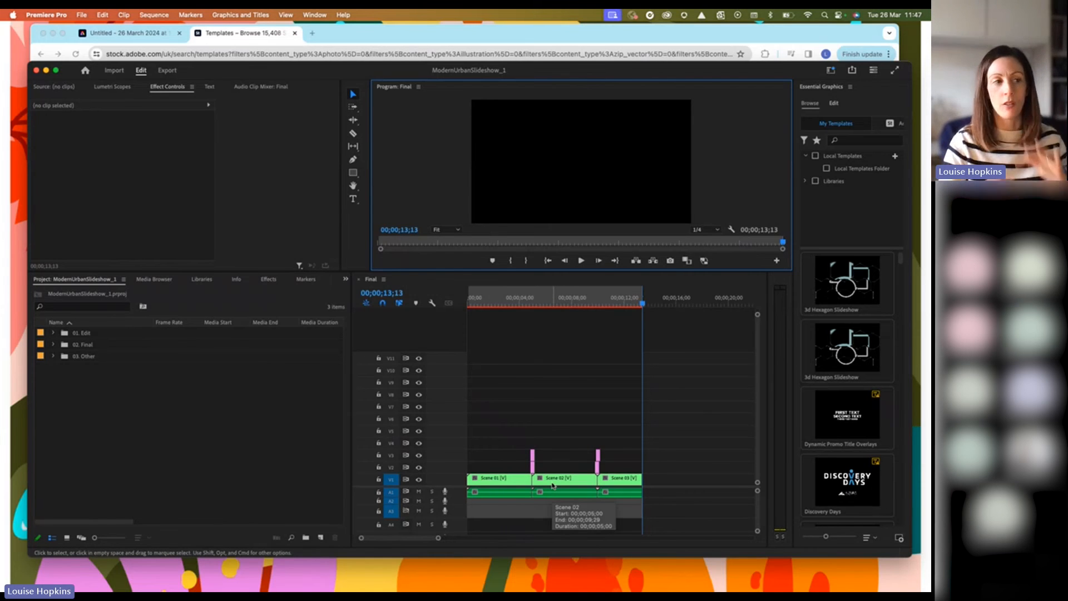
drag(643, 307, 499, 313)
mouse_move(758, 485)
mouse_down()
mouse_move(758, 445)
mouse_move(756, 471)
mouse_up()
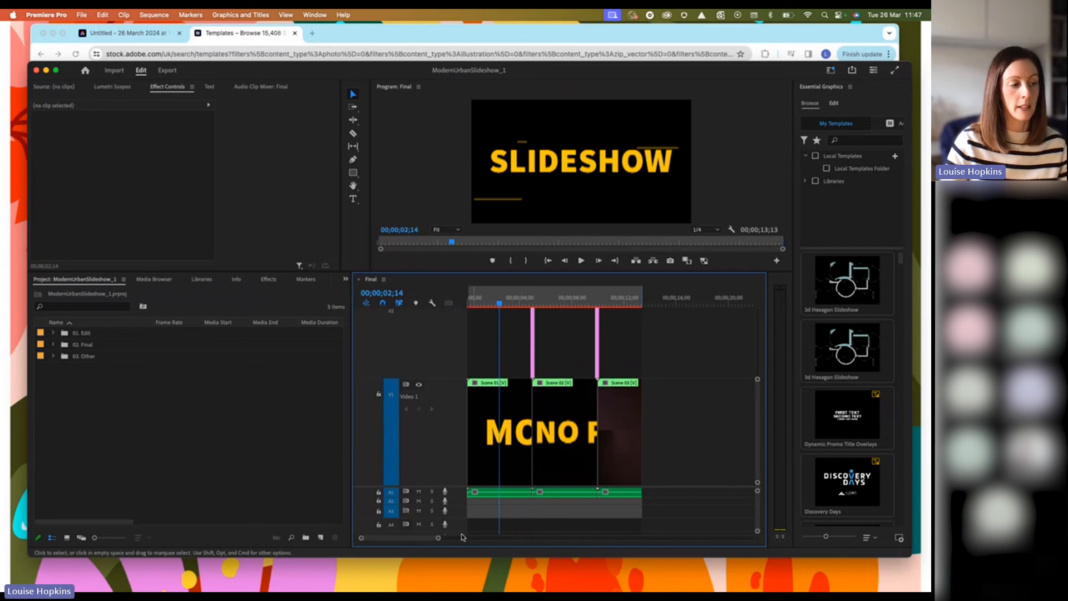
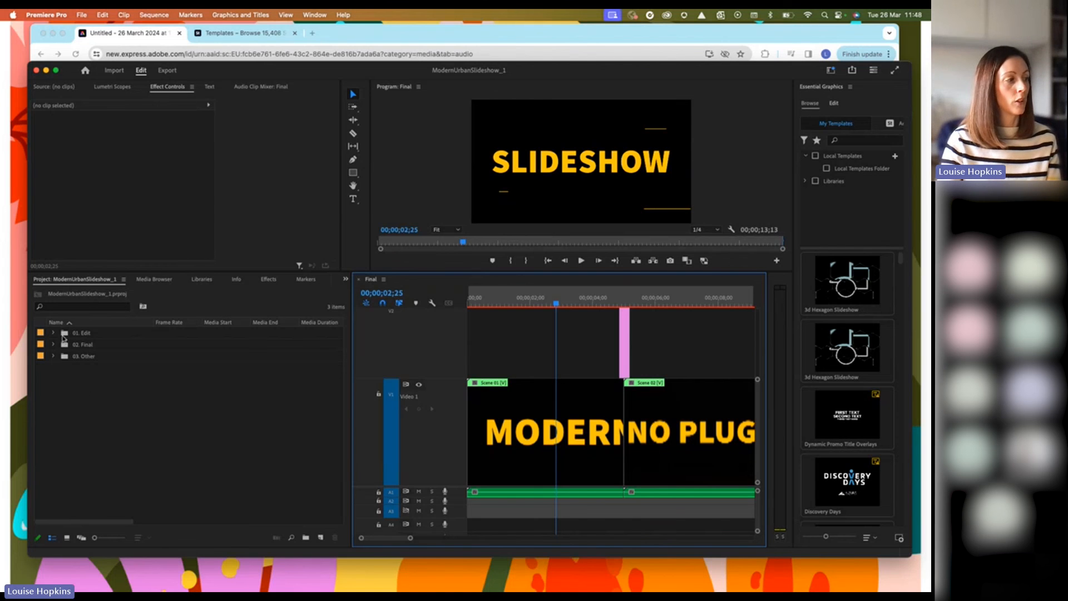
Expand the 01. Edit bin and the Media bin inside it
click(54, 333)
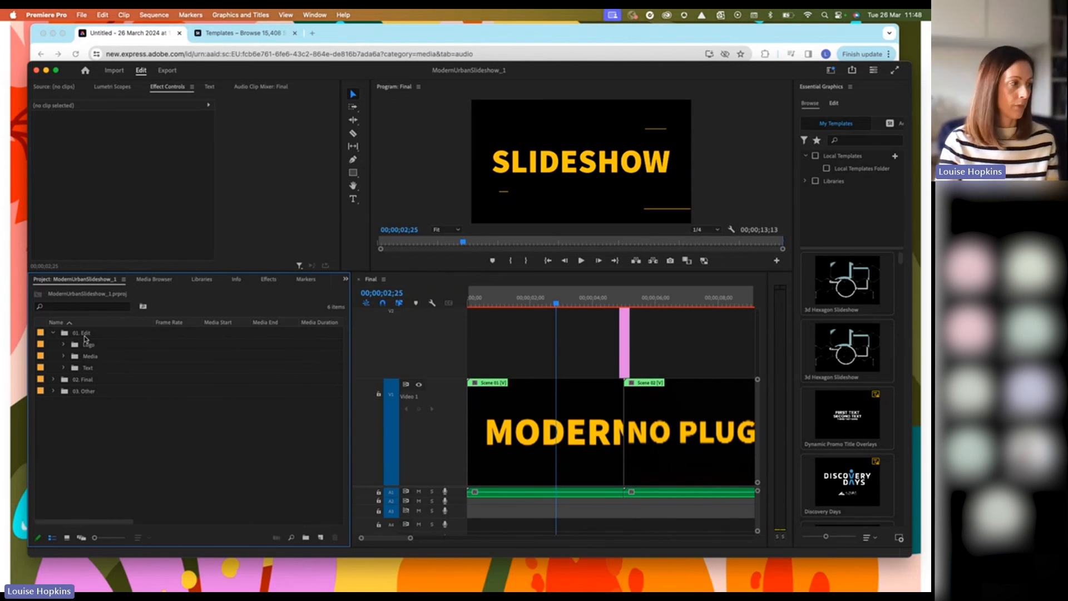
click(63, 356)
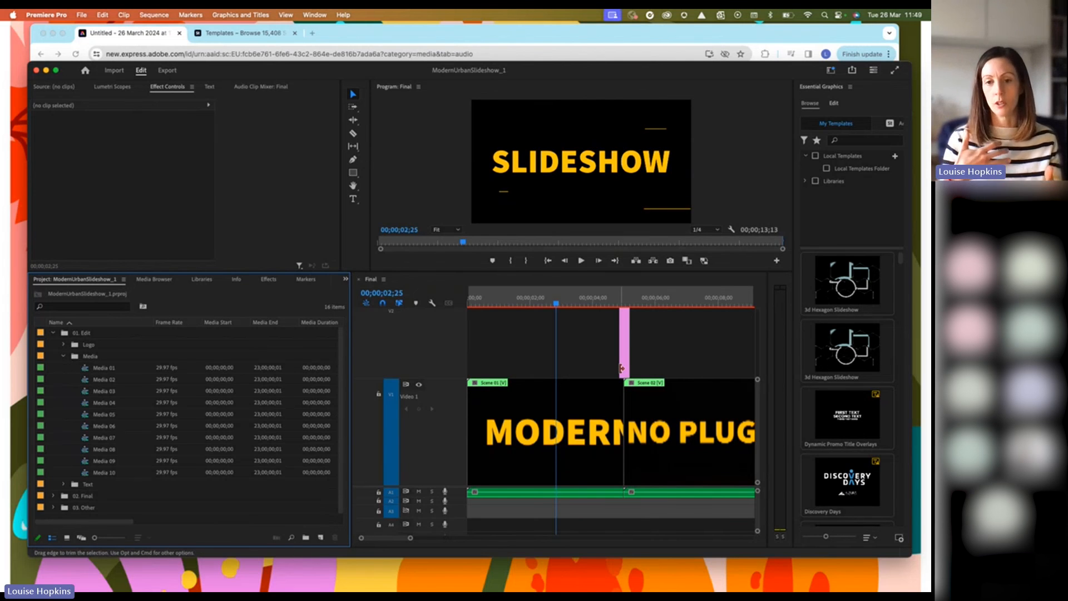
Switch to the Adobe Stock page in Chrome and preview the Modern Urban Slideshow template
click(255, 36)
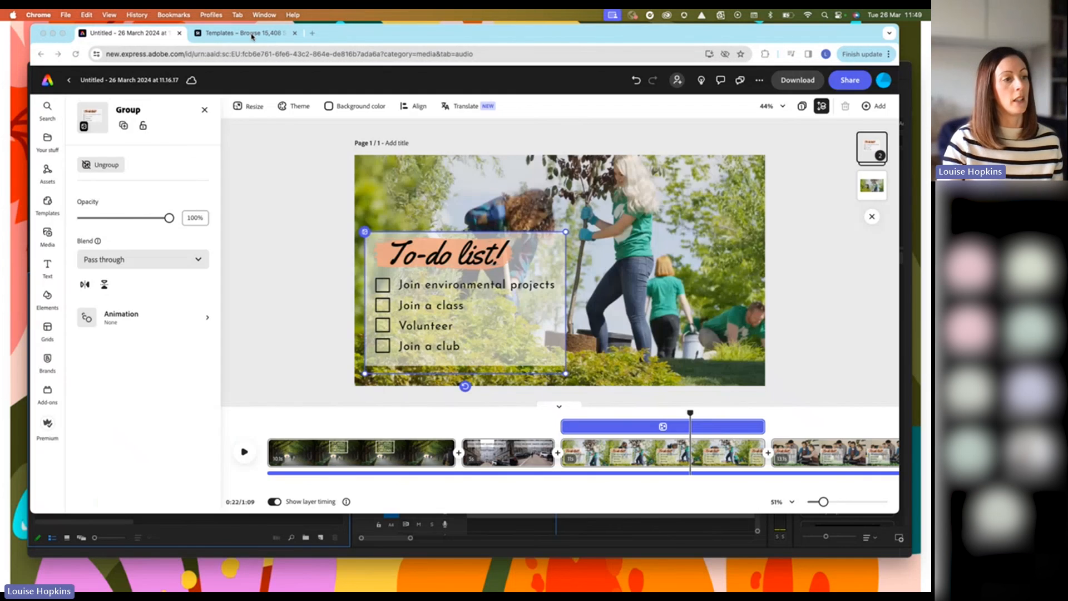
mouse_move(781, 266)
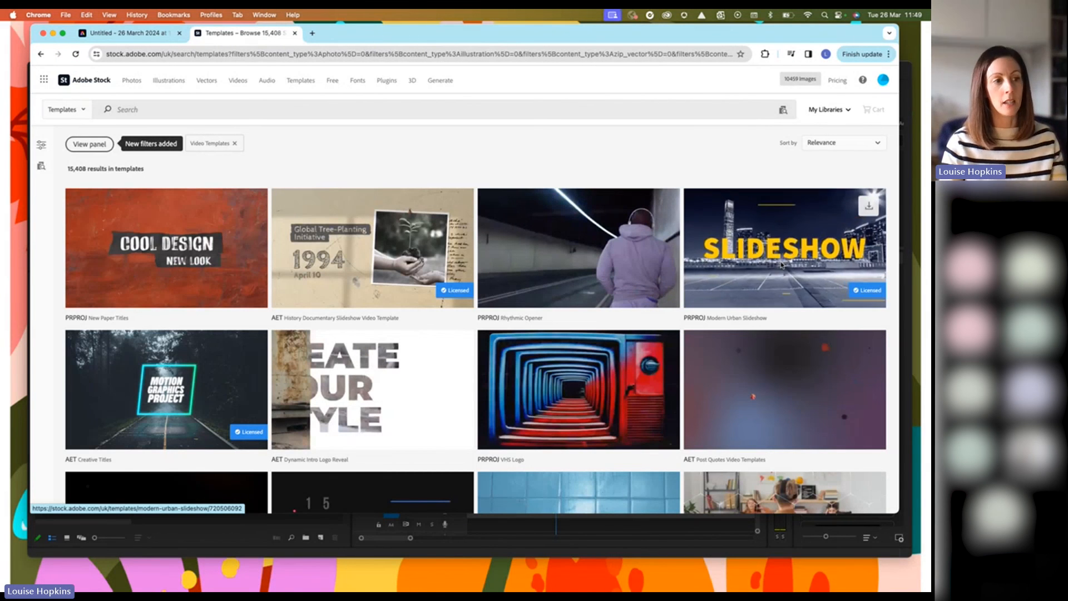
Return to Premiere Pro, move the playhead to the start of the Final sequence and open the Media 01 placeholder sequence
key(super+Tab)
drag(556, 304, 466, 303)
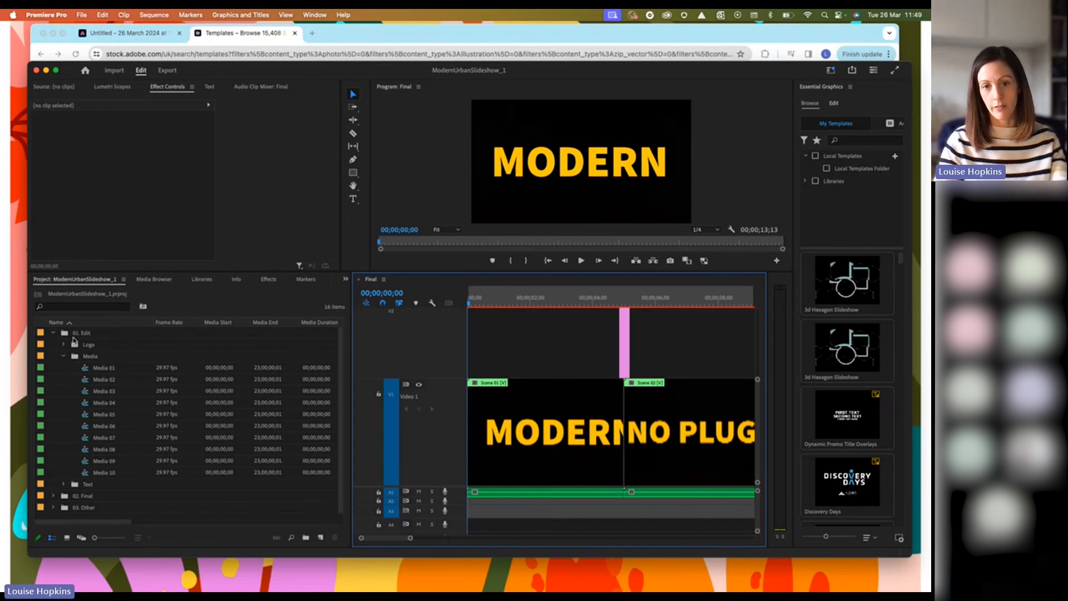
double_click(86, 371)
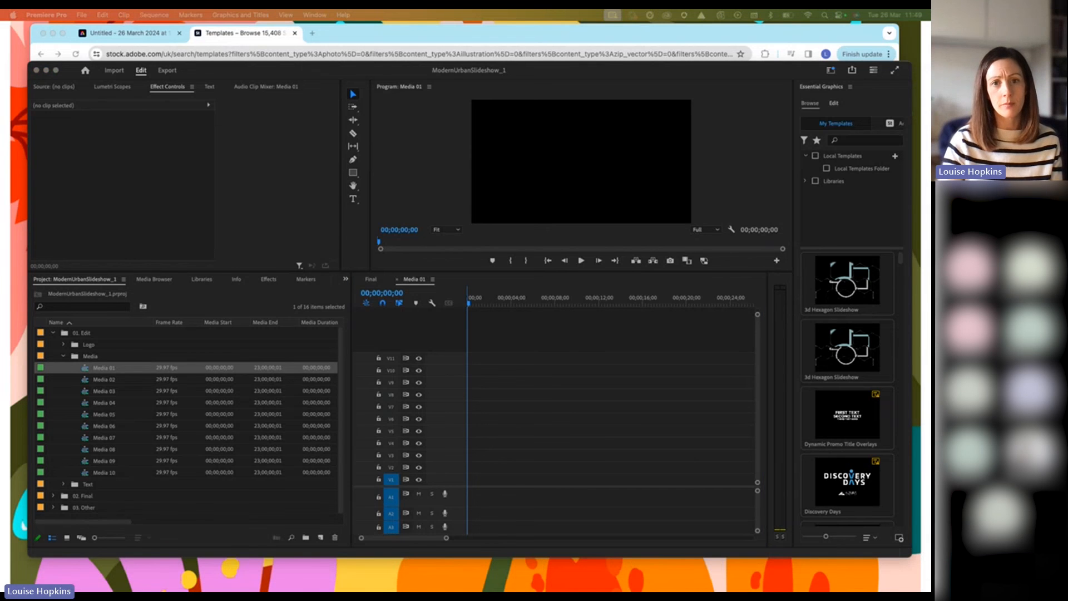
View the images Media 1.jpeg to Media 4.jpeg in the Preview window, and move that window off this display
drag(931, 89, 519, 72)
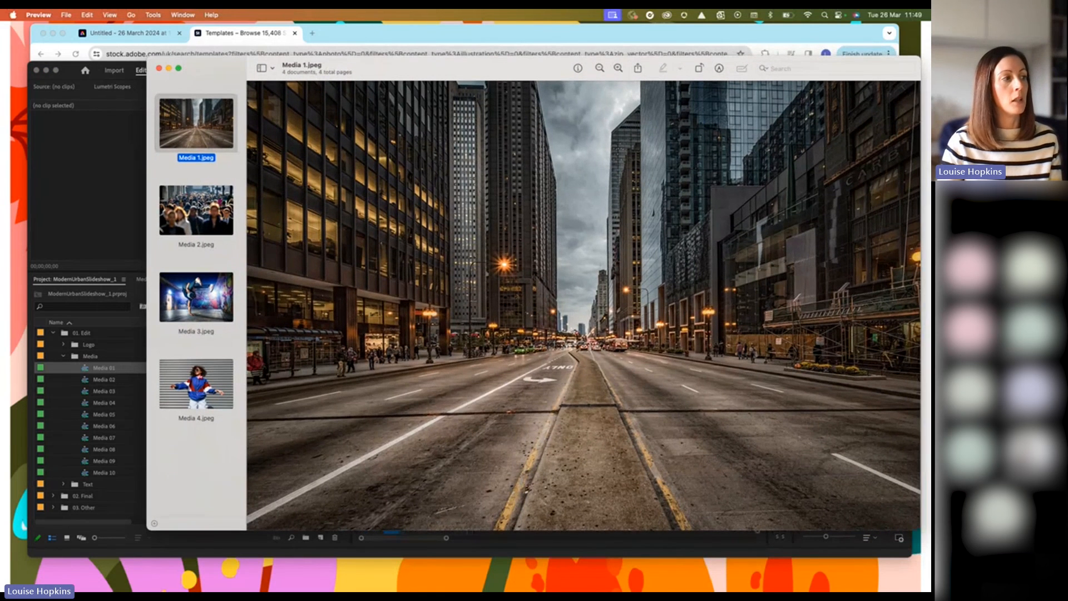
click(196, 211)
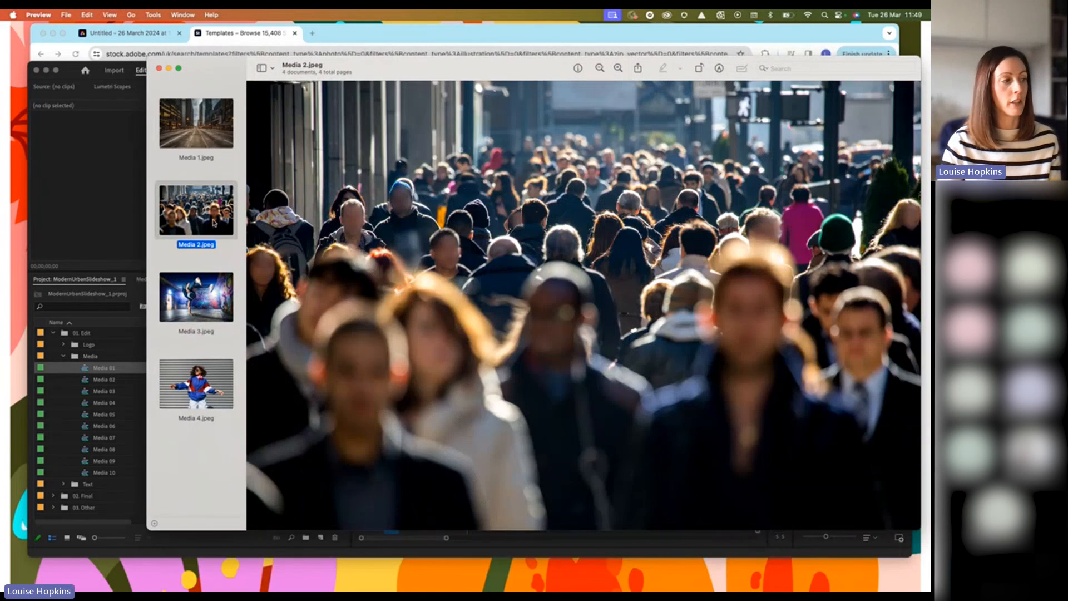
click(176, 290)
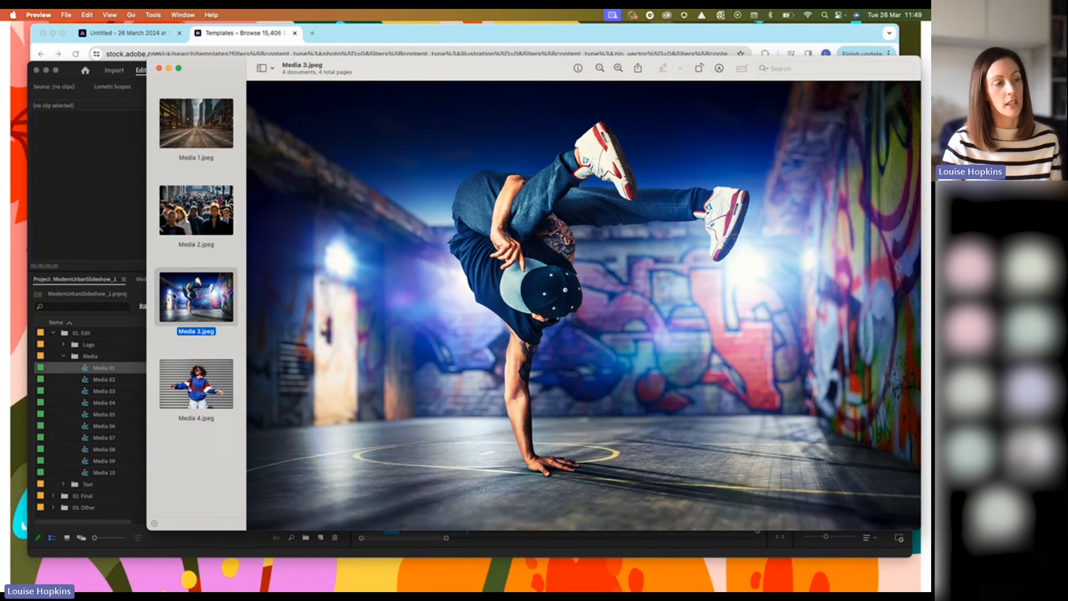
click(203, 385)
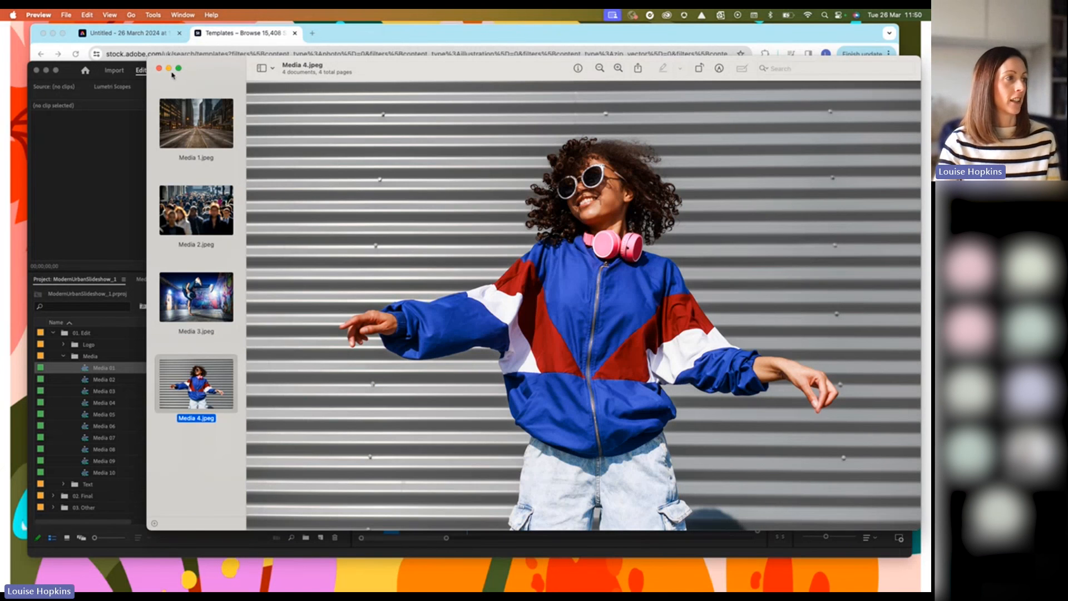
click(185, 135)
drag(230, 69, 1018, 89)
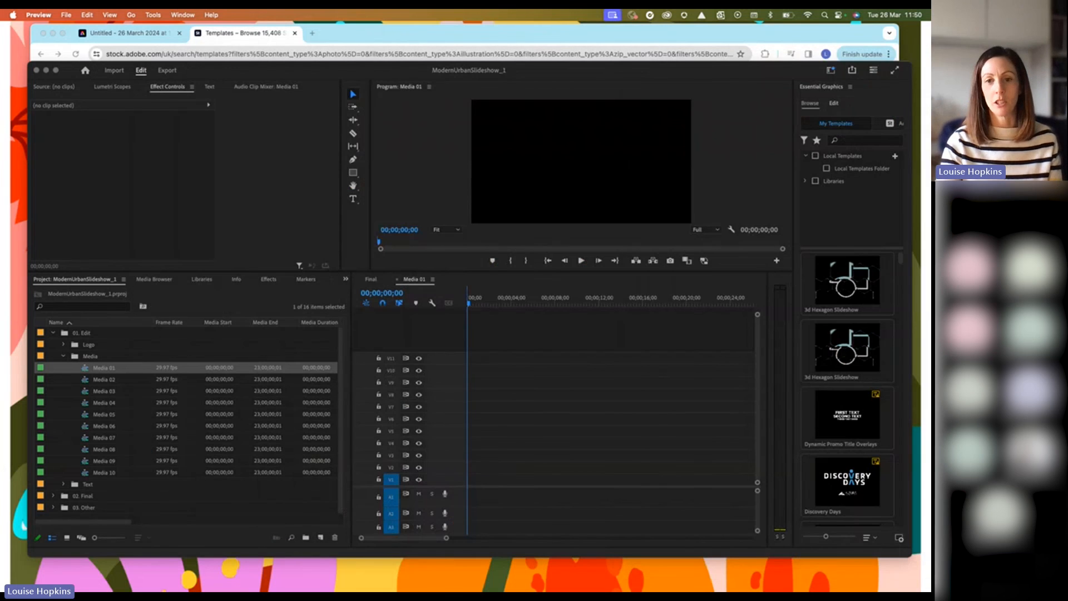
Collapse the Media bin and import Media 1.jpeg to Media 4.jpeg from the 2. Urban Motion Graphic Template folder into the project
click(63, 359)
click(64, 356)
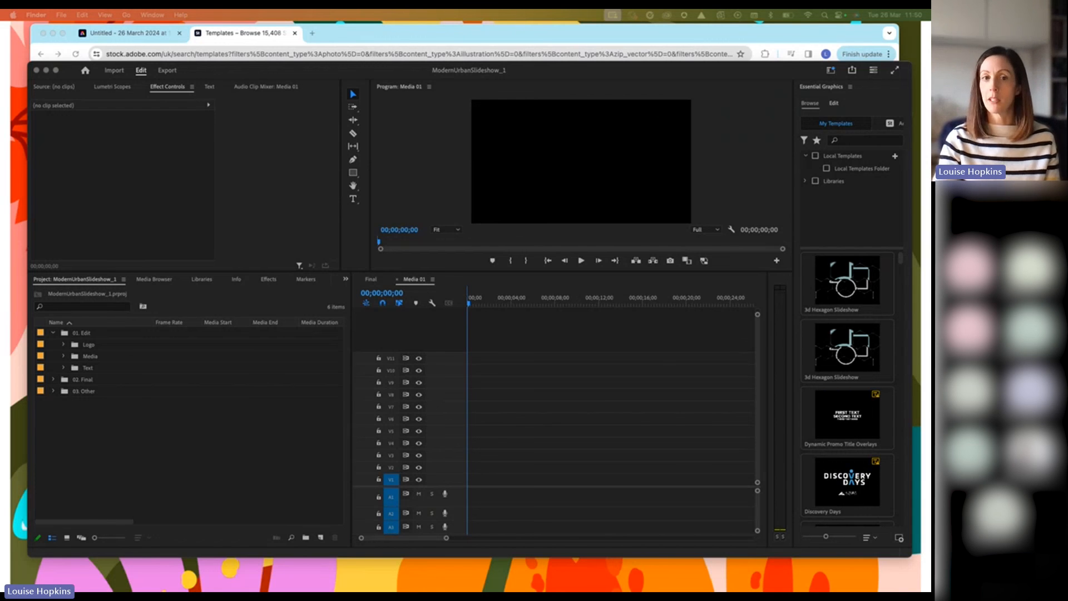
drag(929, 178, 503, 181)
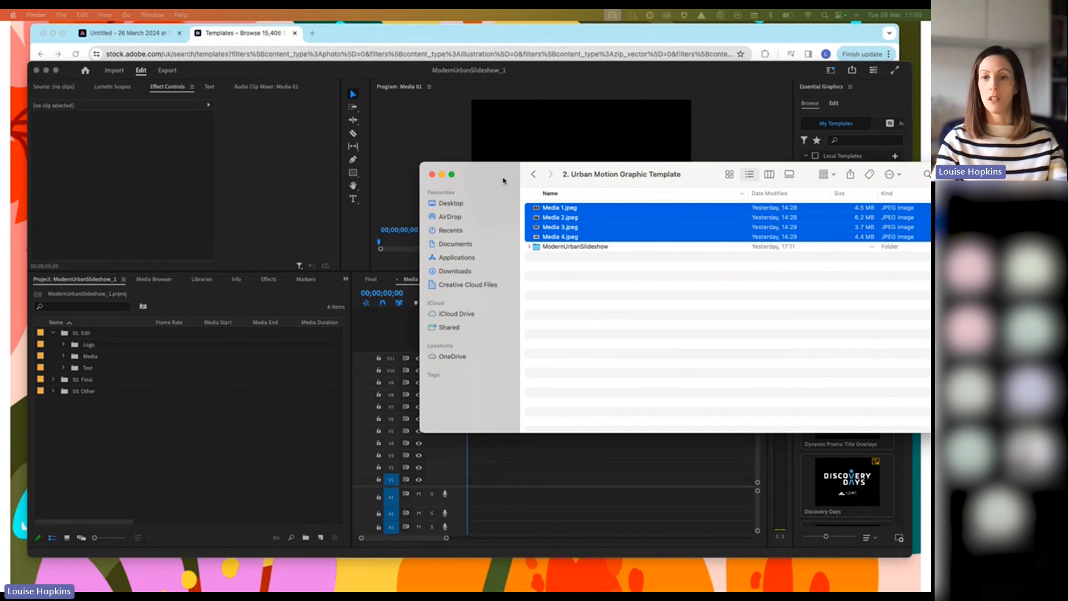
drag(504, 181, 929, 178)
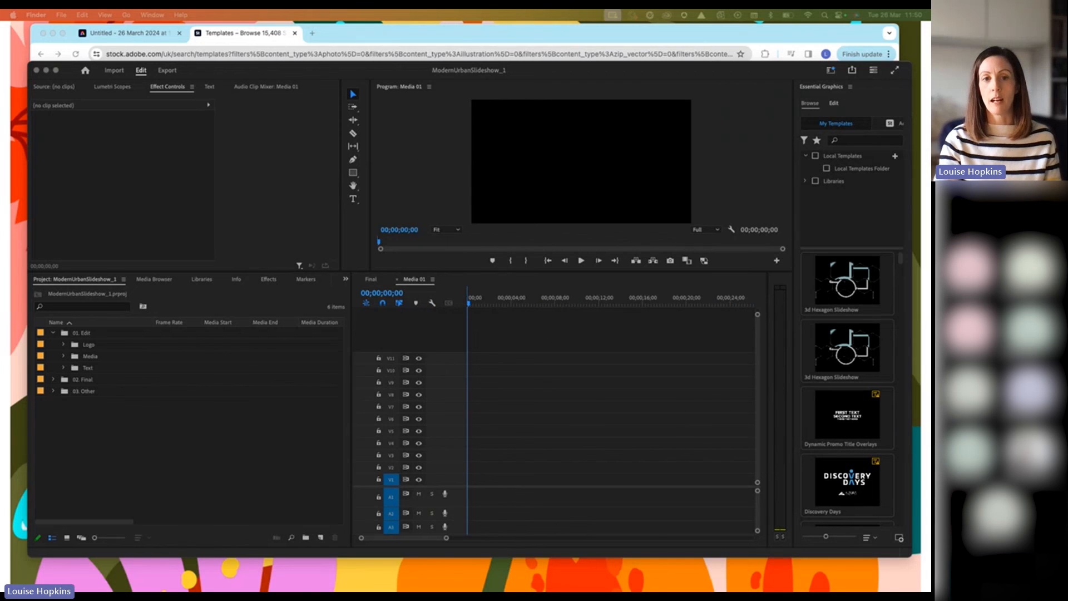
drag(734, 320, 124, 454)
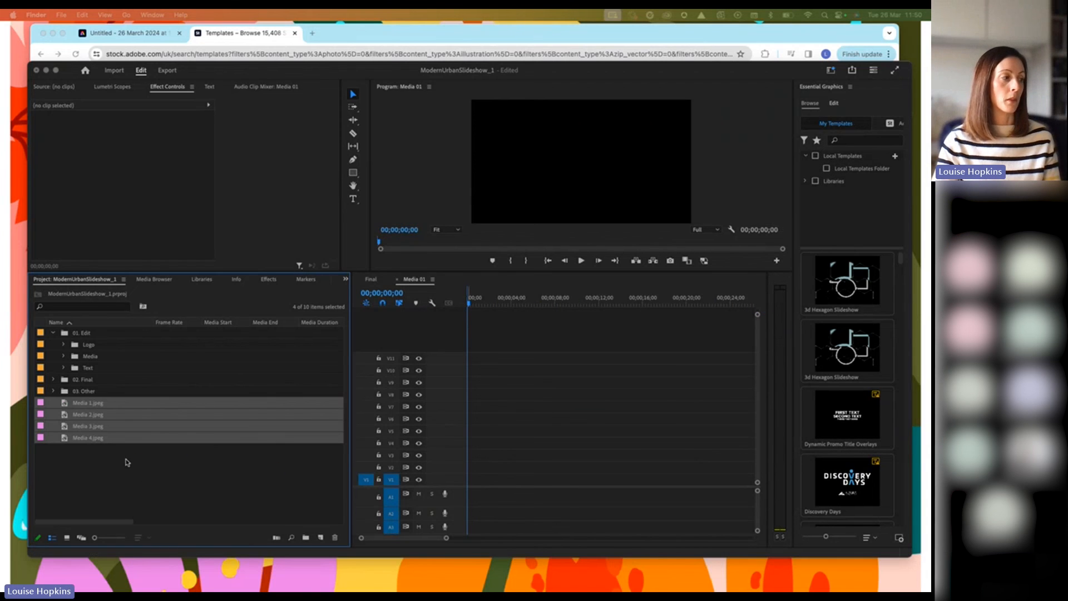
Place Media 1.jpeg at the start of track V1 in the Media 01 sequence and scrub to 00;00;00;03
click(88, 404)
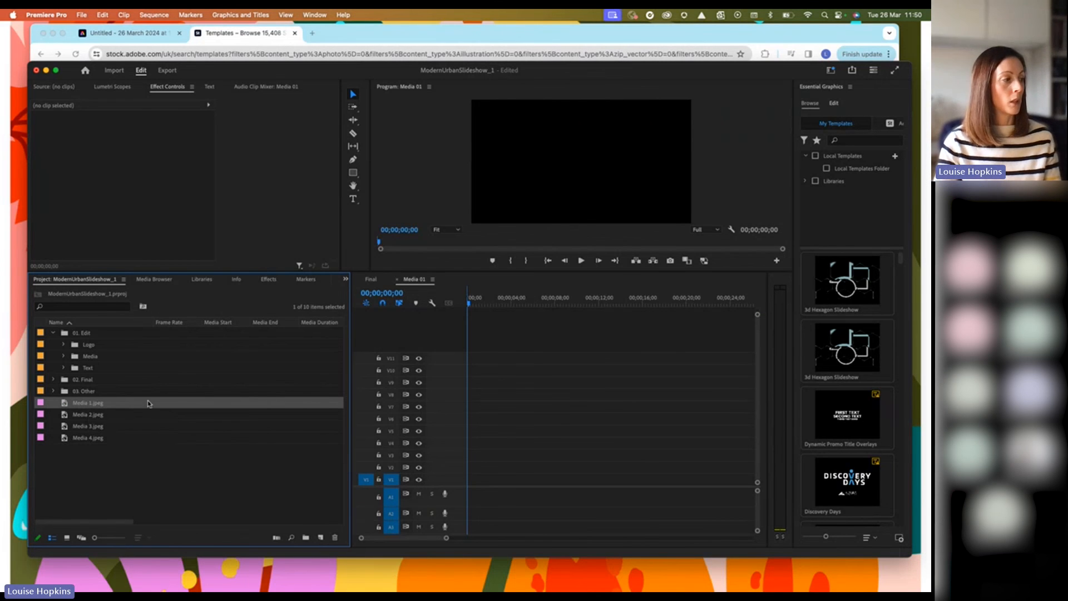
drag(69, 405, 472, 491)
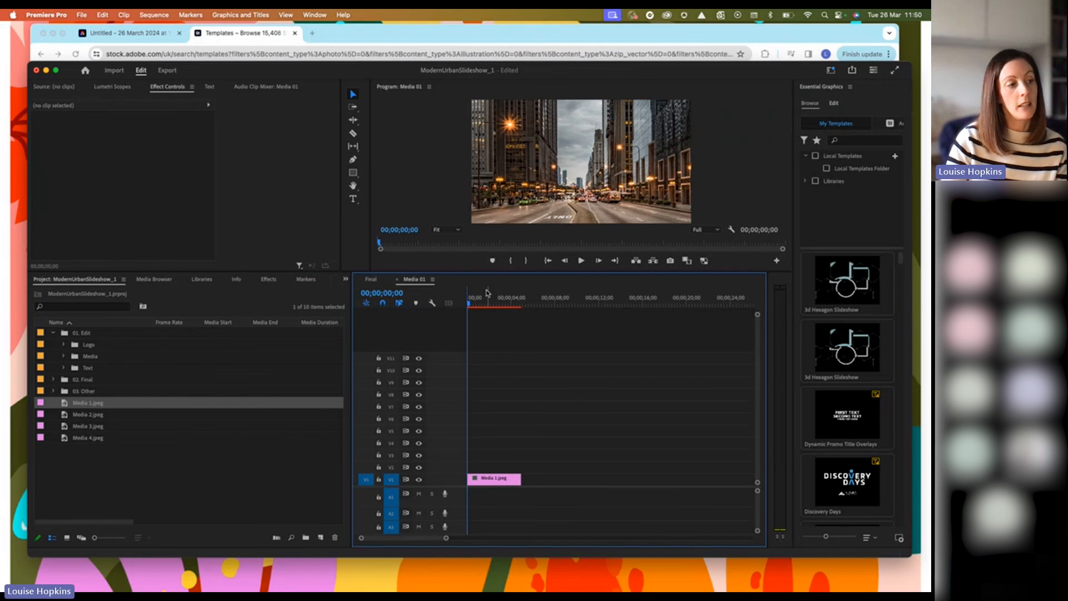
click(475, 304)
mouse_move(476, 307)
mouse_down()
mouse_move(498, 306)
mouse_move(469, 307)
mouse_up()
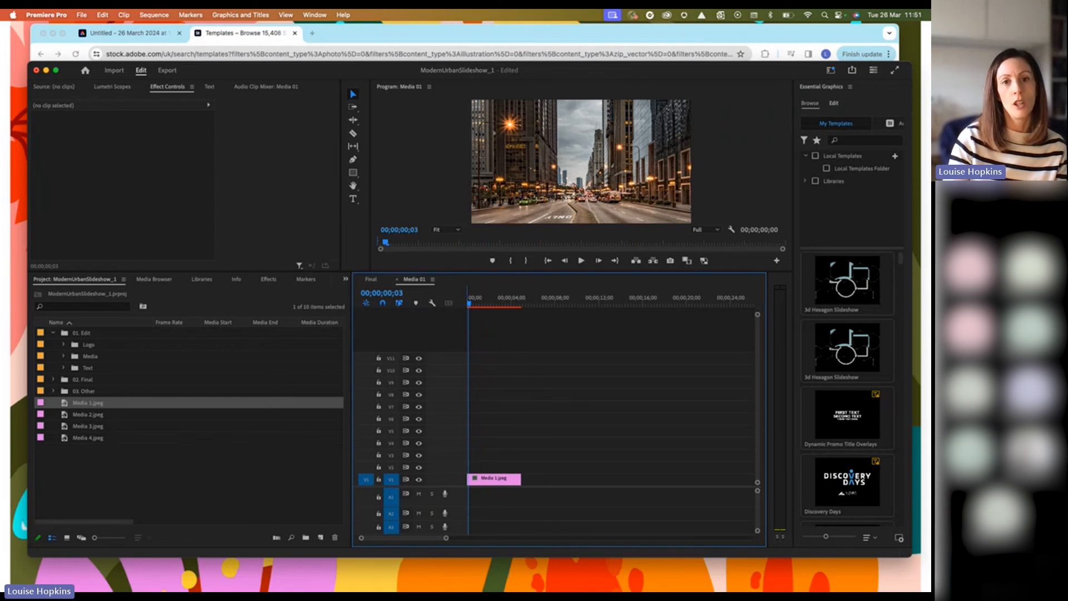
mouse_move(931, 87)
mouse_down()
mouse_move(546, 88)
mouse_move(931, 87)
mouse_up()
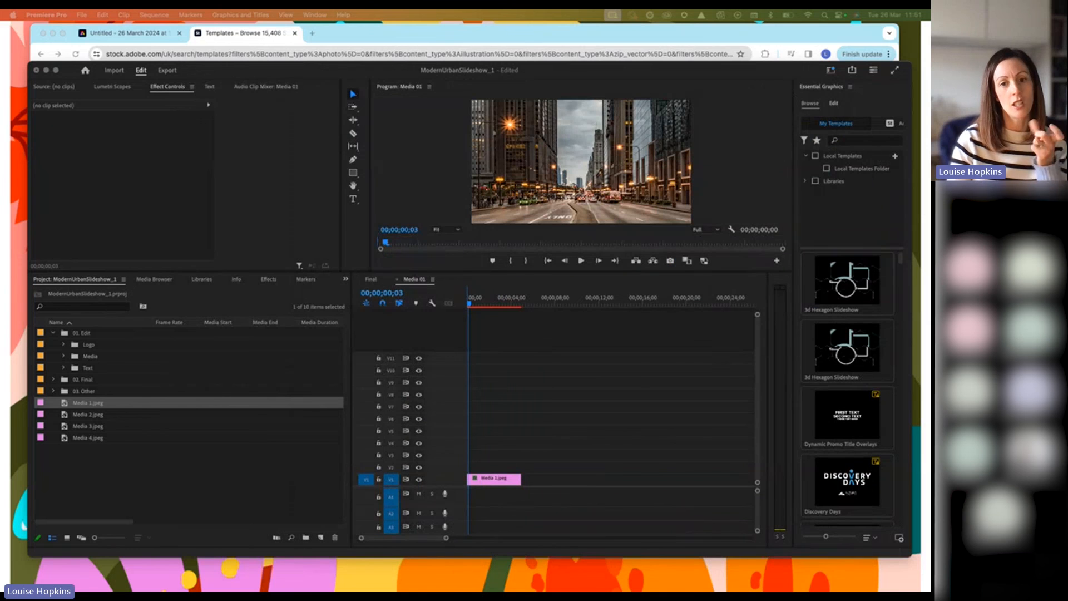
Select the Media 1.jpeg clip in the timeline and reduce its Scale to about 56
click(500, 483)
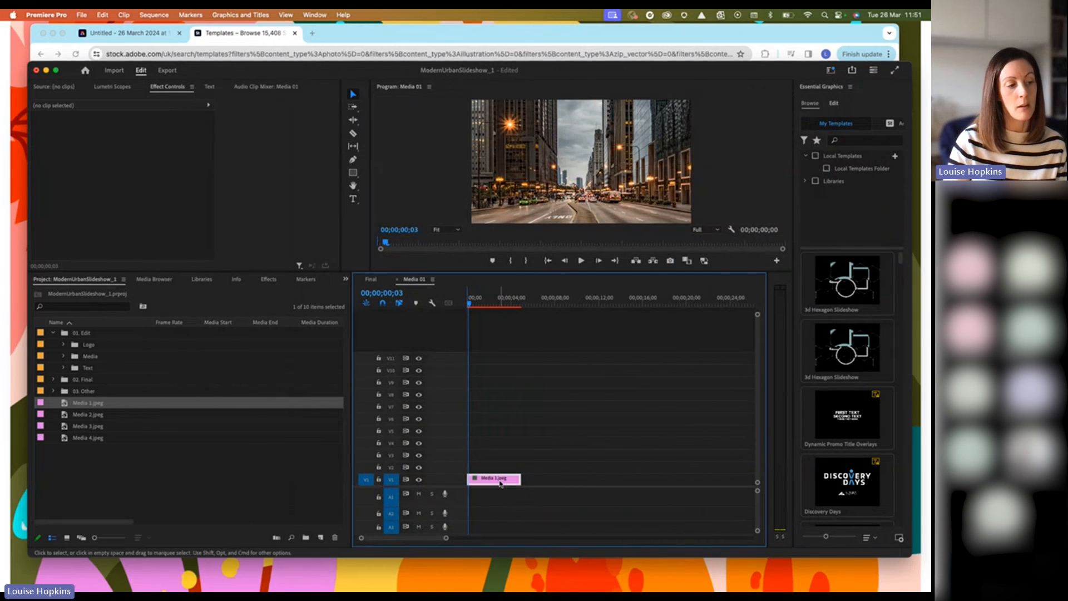
click(500, 480)
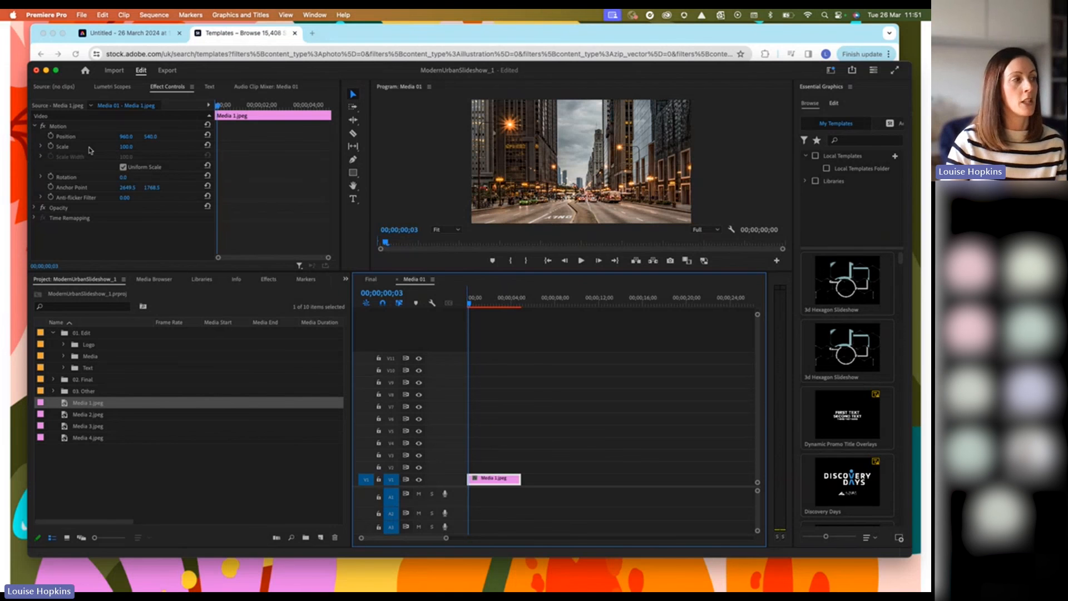
drag(137, 147, 128, 149)
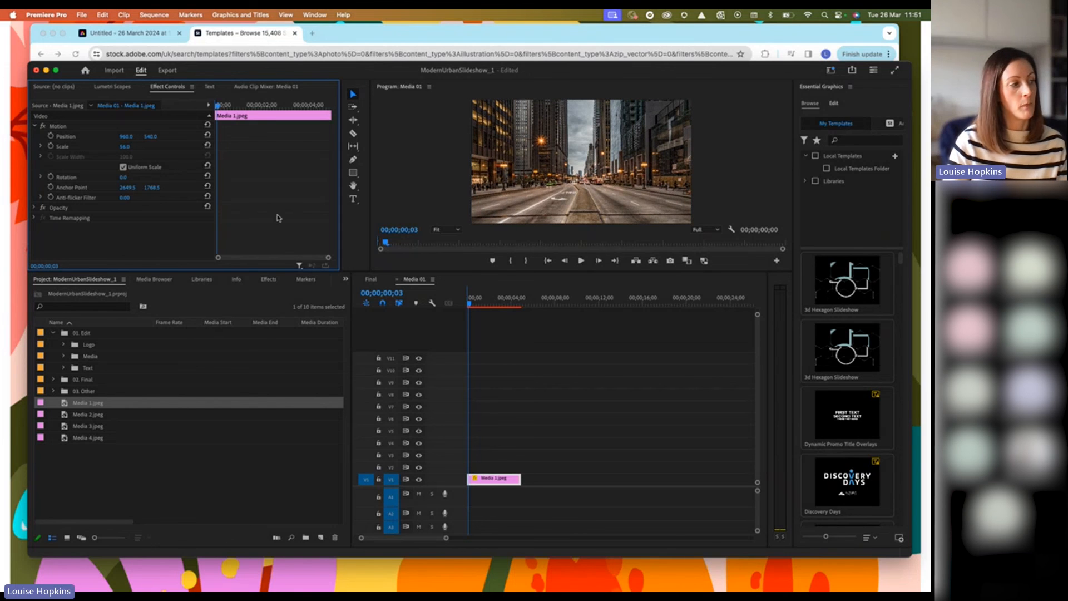
Open the Media 02 sequence from the Media bin and place Media 2.jpeg at the start of track V1
click(63, 356)
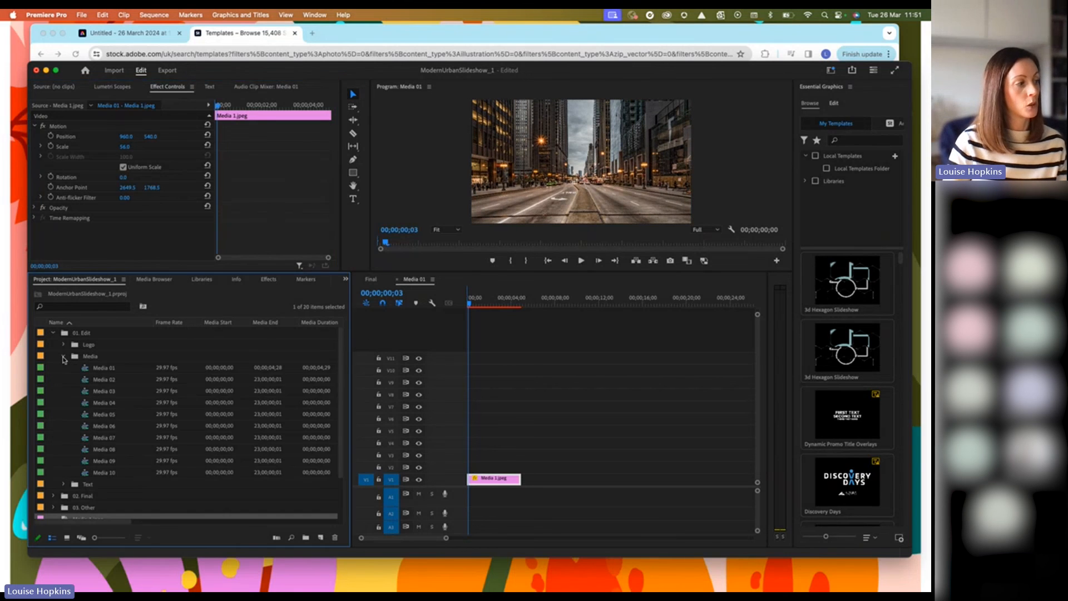
double_click(93, 379)
scroll(94, 378, down, 2)
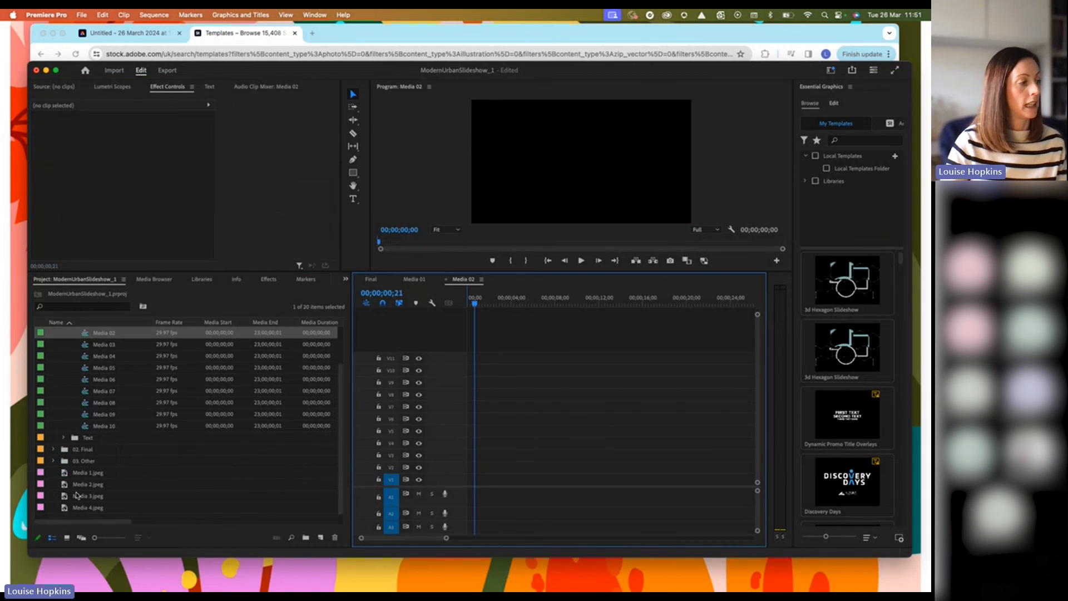
drag(64, 484, 474, 482)
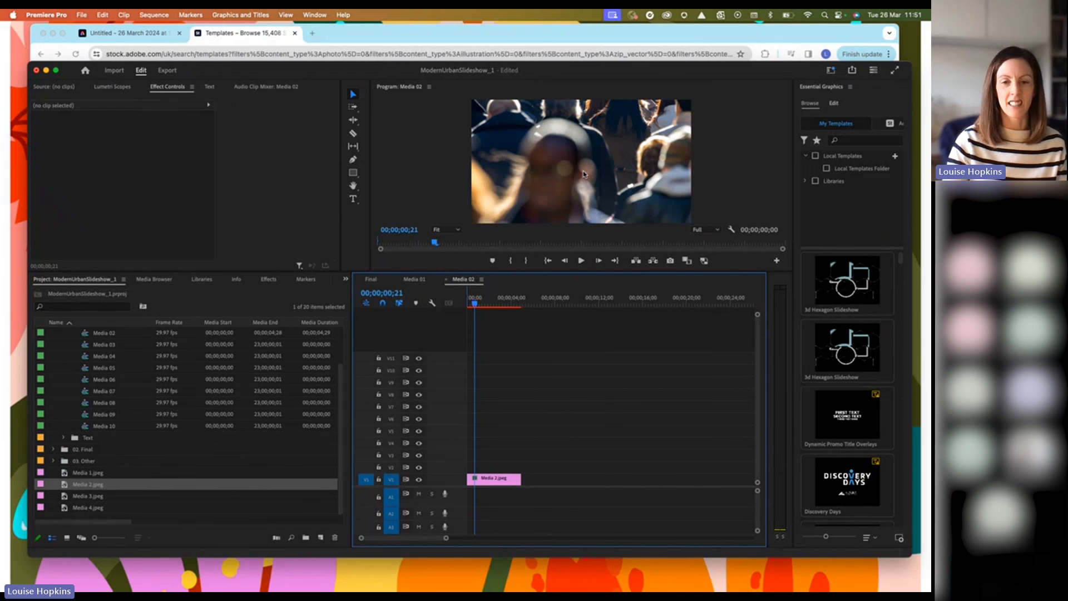
Set the Media 2.jpeg clip's Scale to 40 and its vertical Position to about 750
click(503, 480)
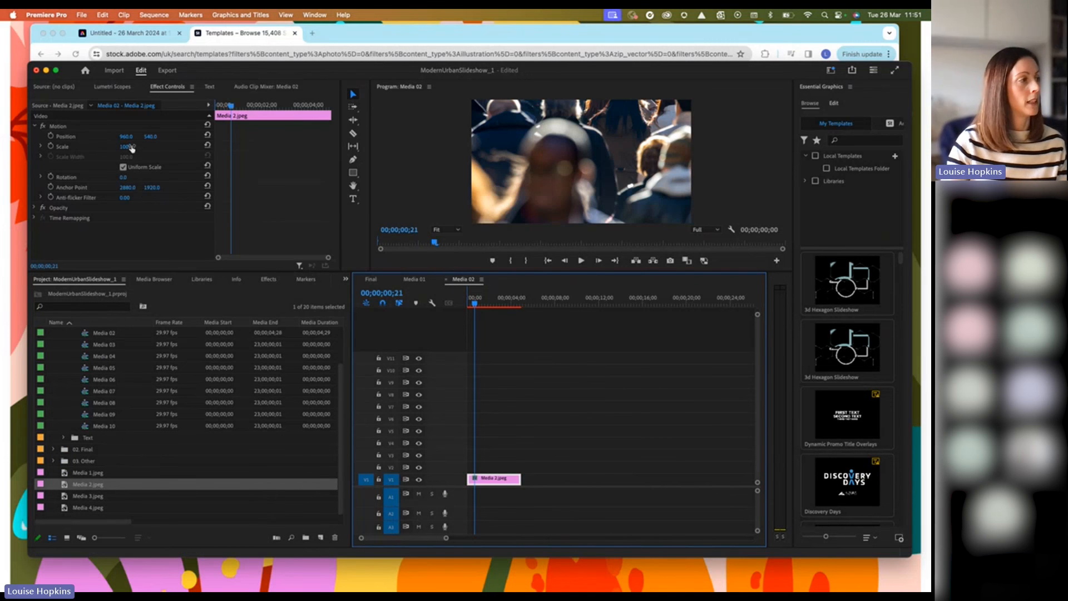
mouse_move(131, 147)
mouse_down()
mouse_move(87, 146)
mouse_move(134, 148)
mouse_up()
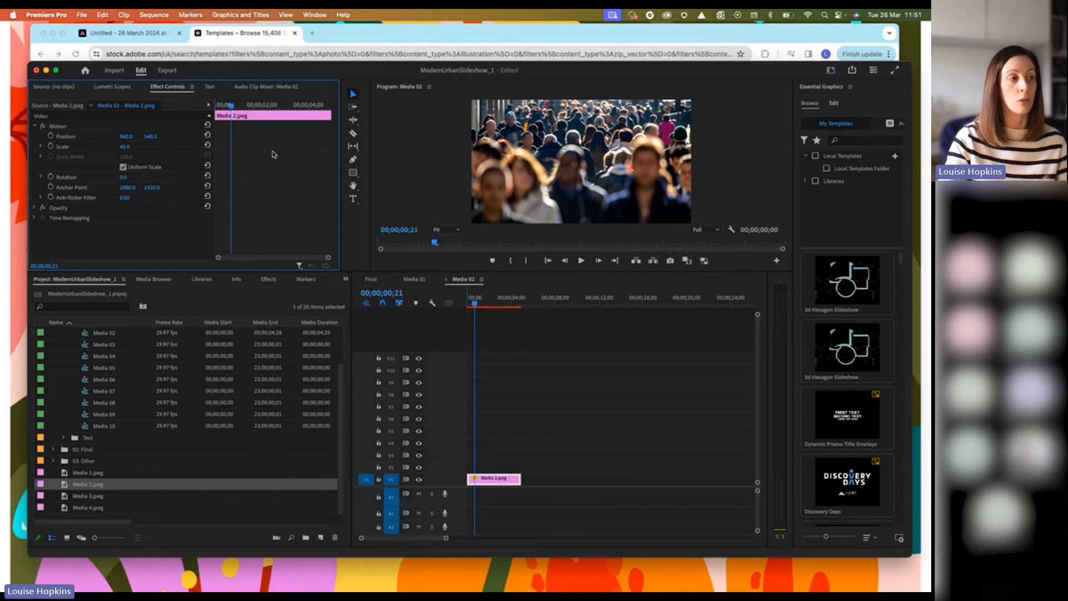
drag(158, 139, 153, 140)
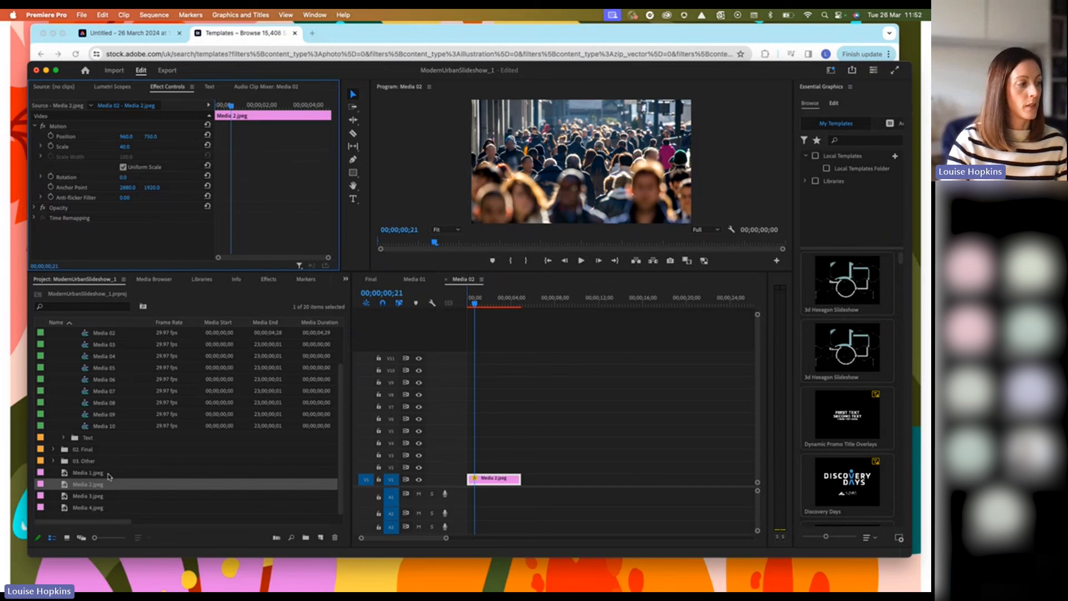
Preview Media 3.jpeg, then place it at the start of track V1 in the Media 03 sequence
double_click(64, 497)
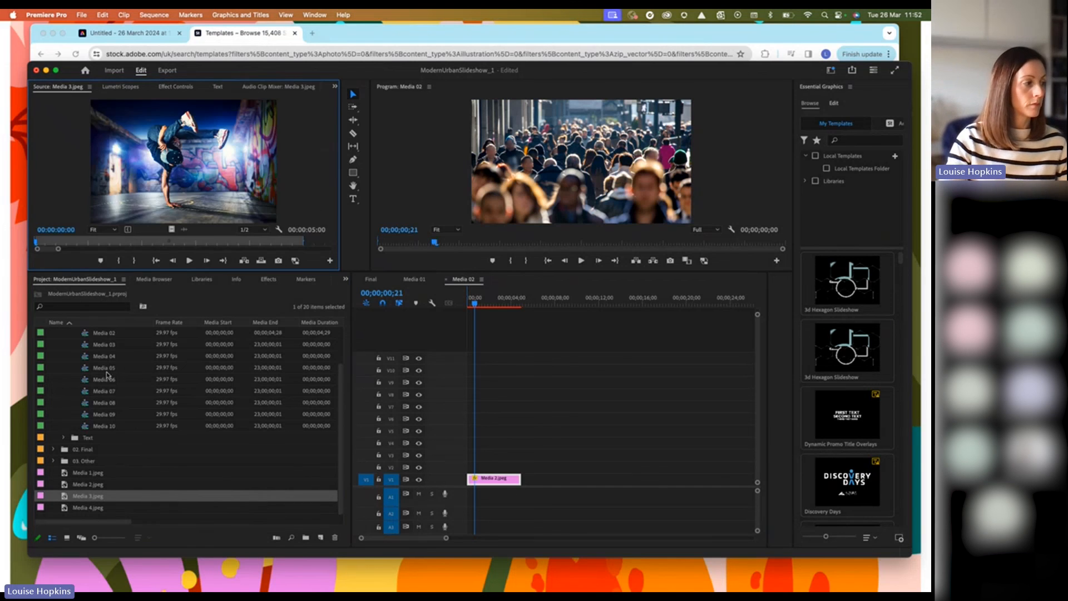
double_click(84, 346)
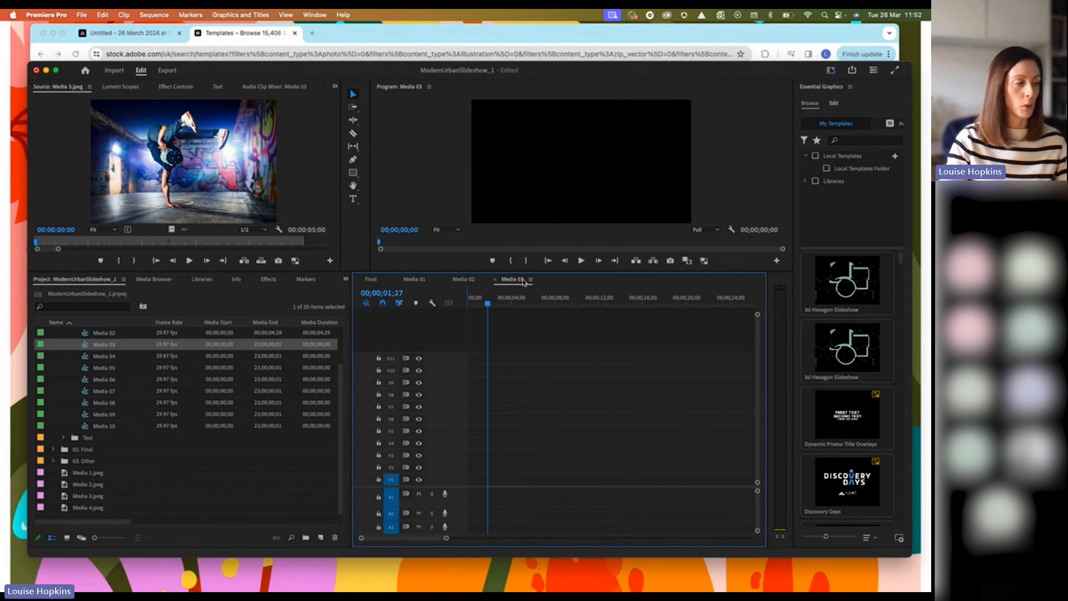
drag(63, 497, 472, 478)
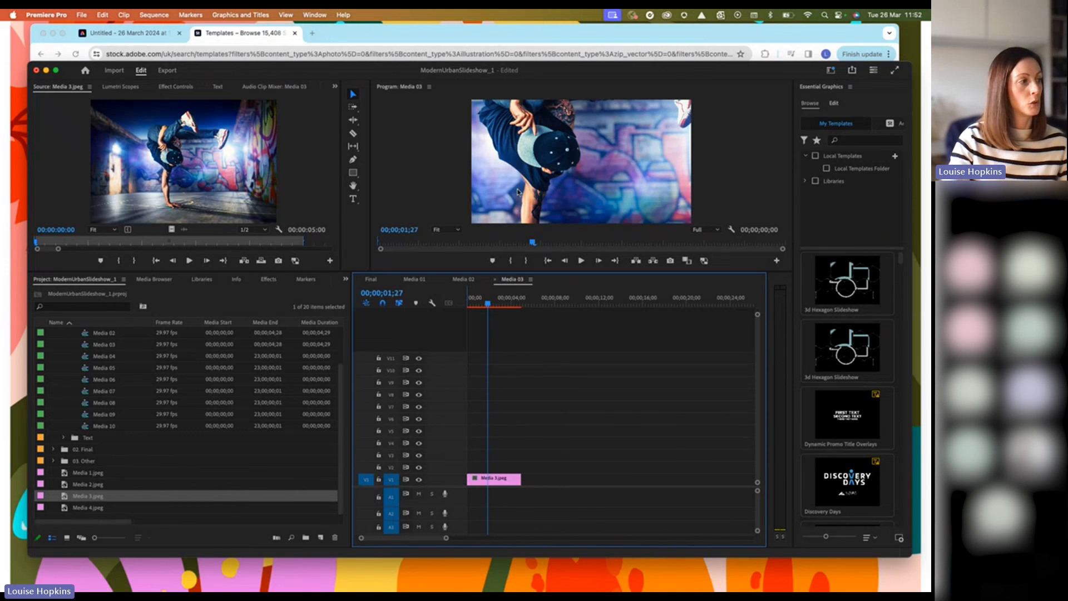
Select the Media 3.jpeg clip in the timeline and reduce its Scale to about 41 in Effect Controls
click(489, 481)
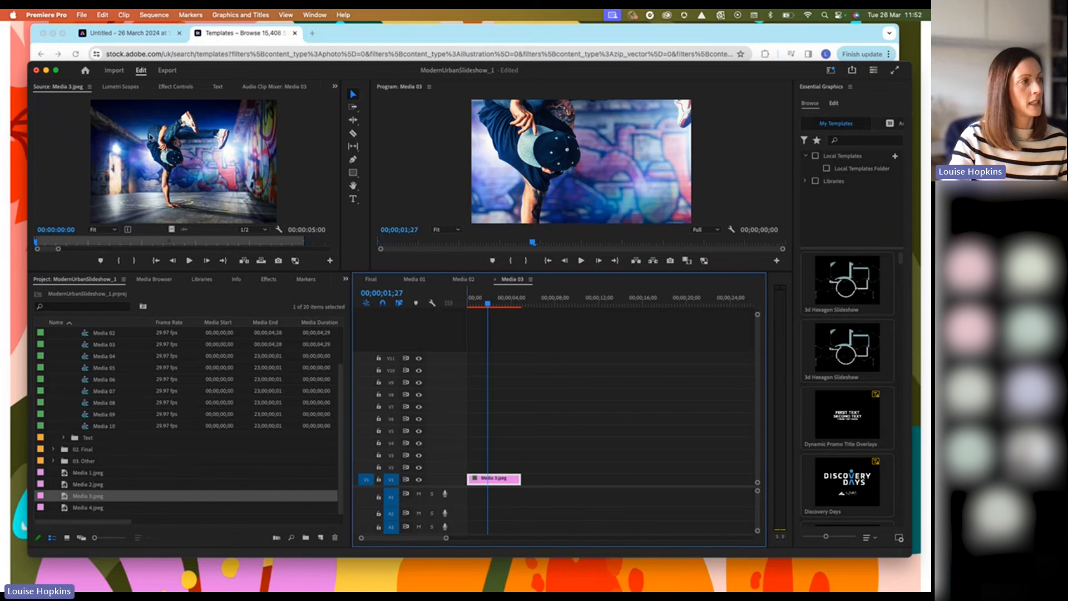
double_click(513, 480)
click(508, 481)
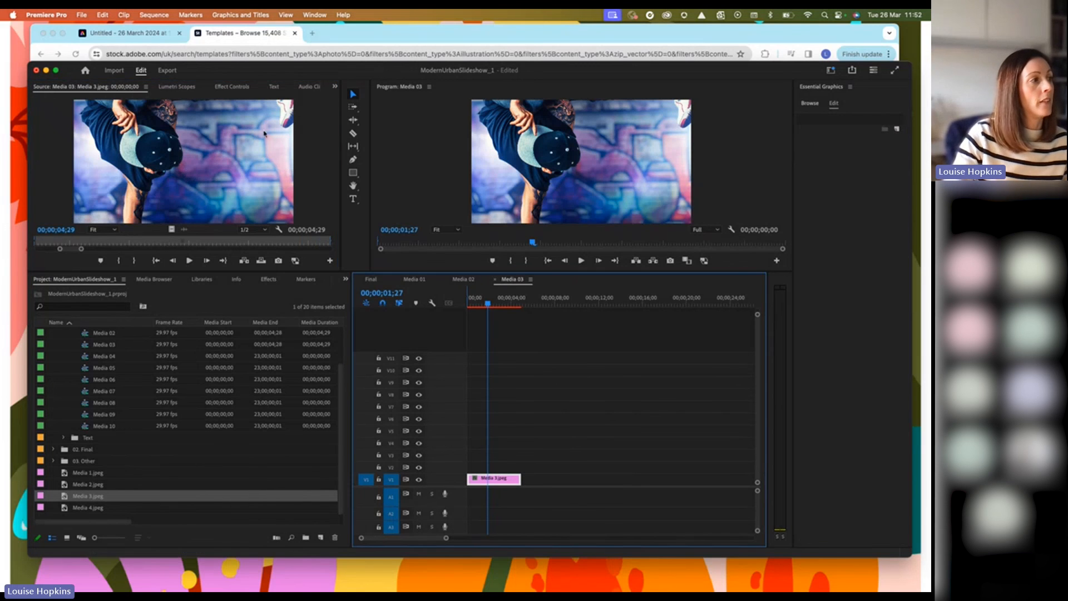
click(232, 87)
drag(129, 147, 133, 149)
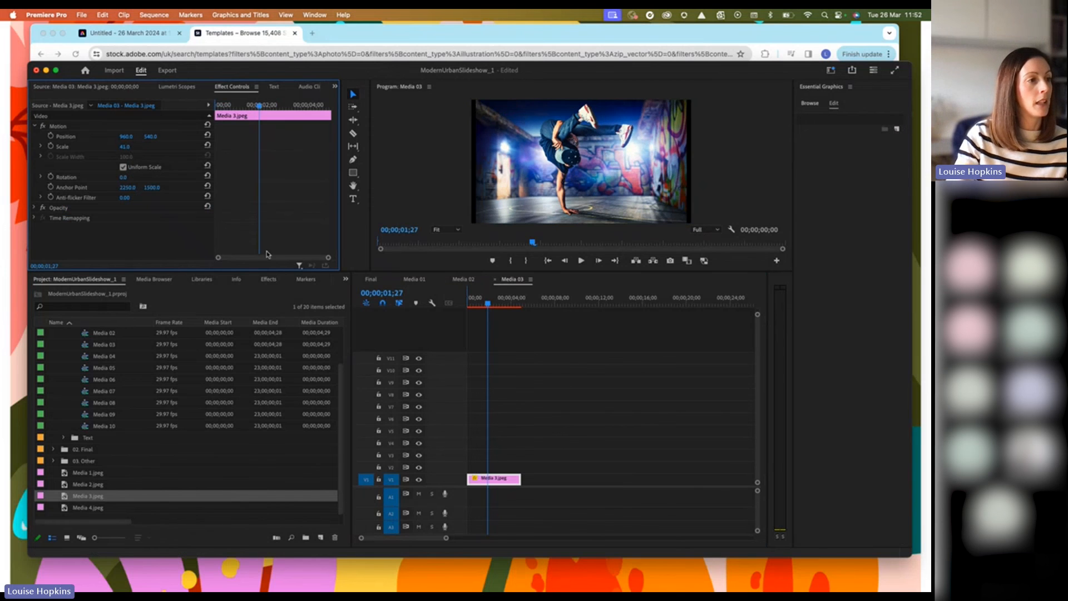
Place Media 4.jpeg at the start of track V1 in the Media 04 sequence and reduce its Scale to about 36
double_click(84, 358)
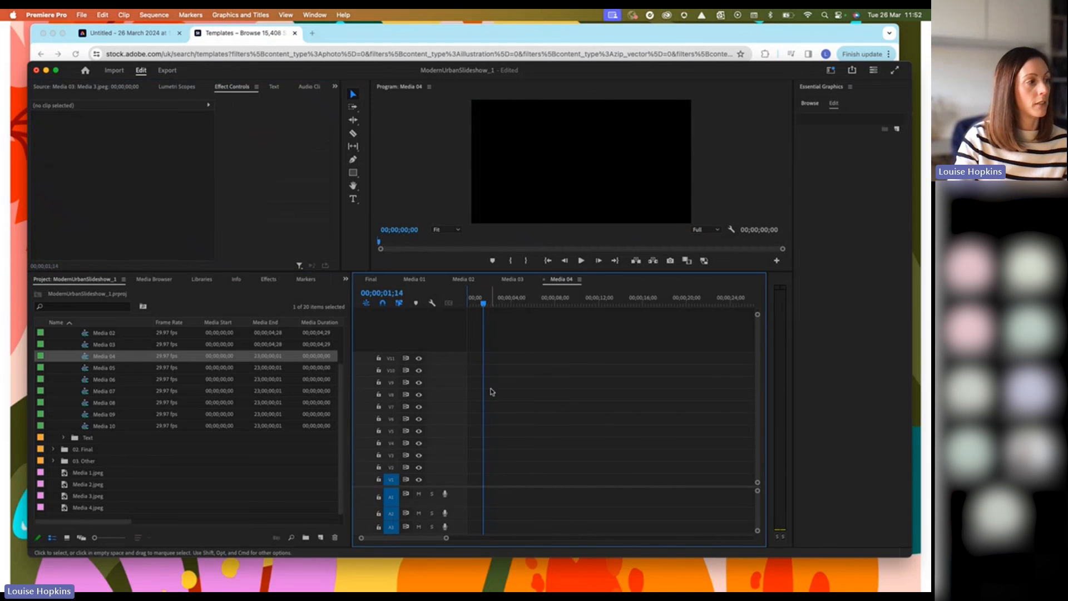
drag(64, 508, 509, 484)
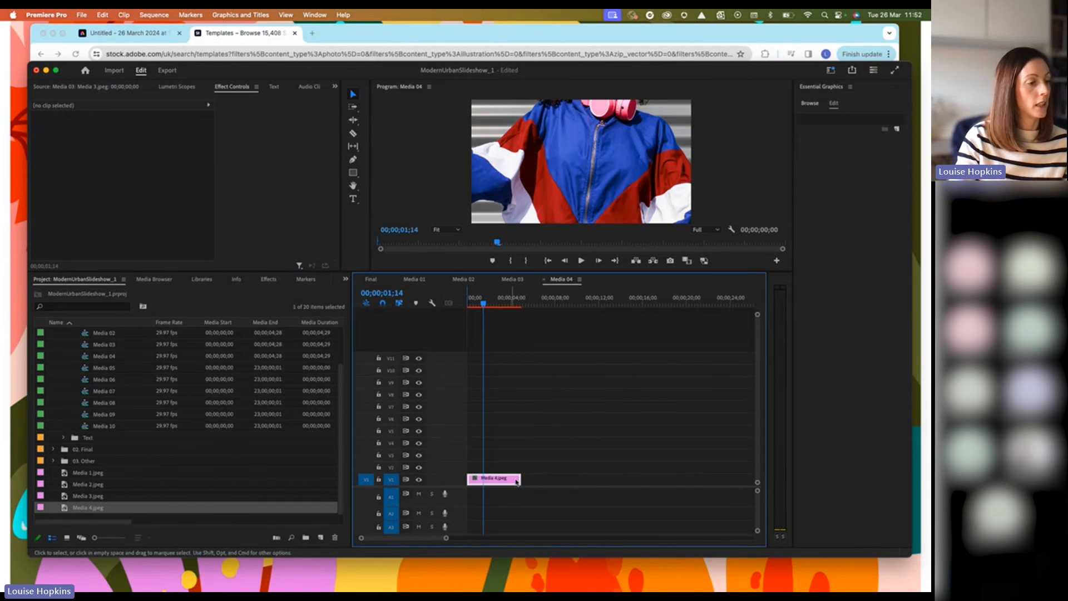
click(510, 483)
drag(131, 149, 131, 148)
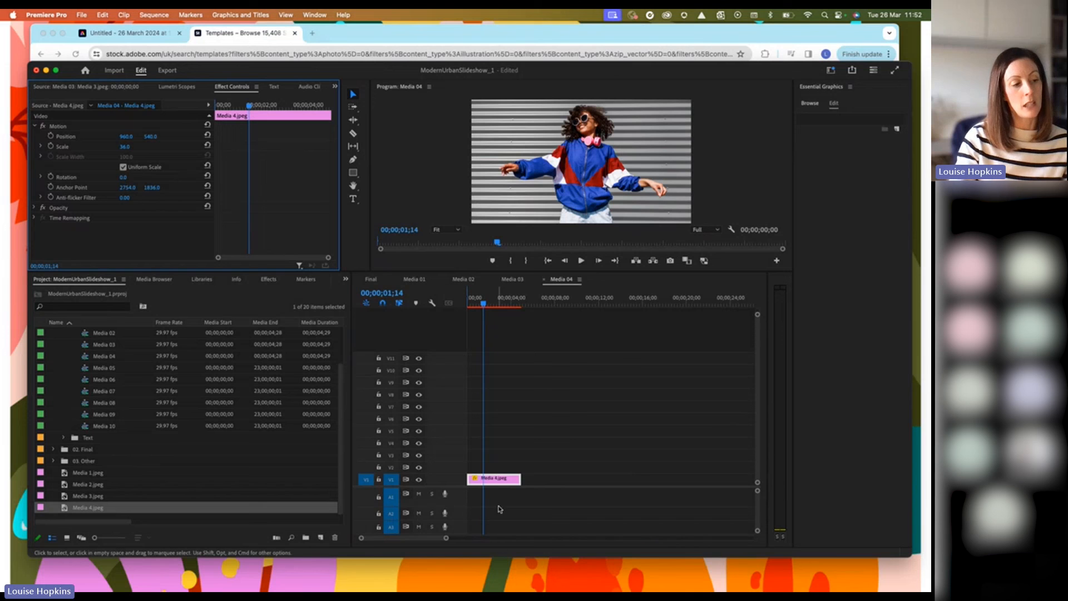
right_click(507, 486)
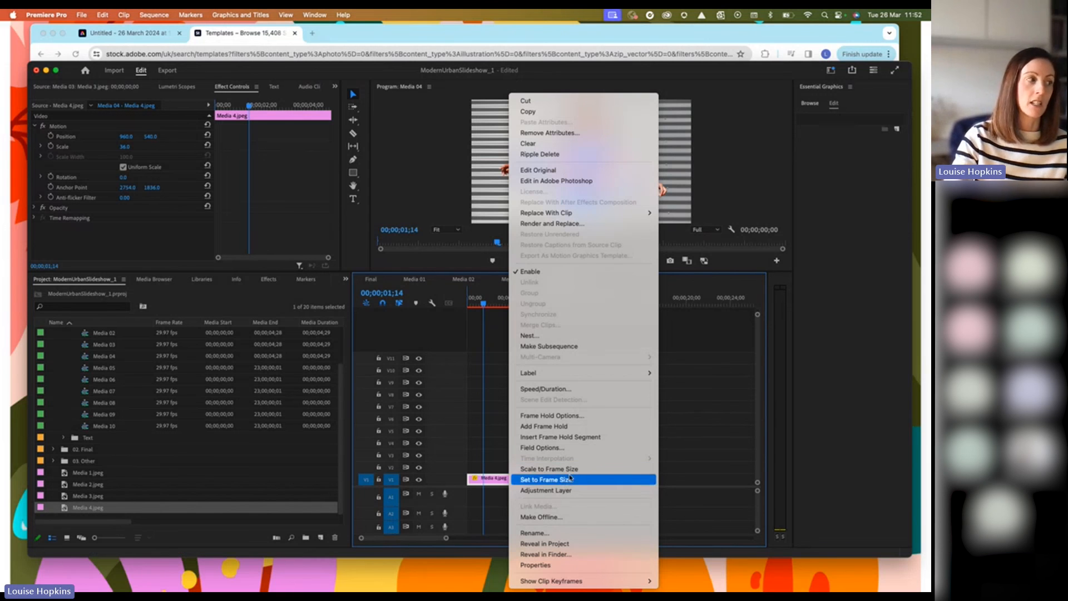
click(729, 383)
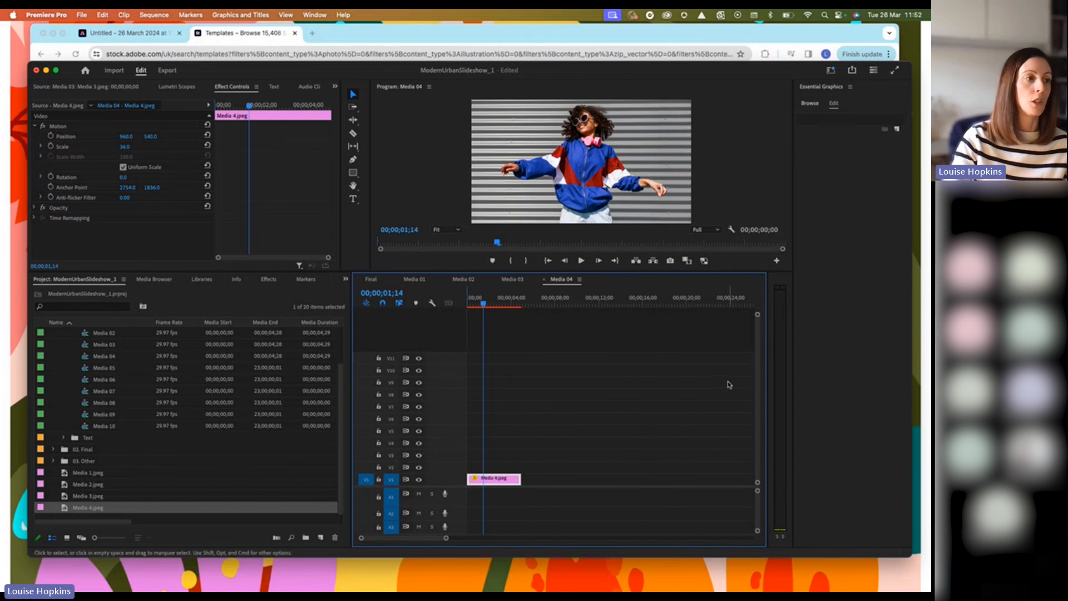
Play the Final sequence in an enlarged Program monitor to about 00;00;12;01, and return the playhead to the start
click(371, 280)
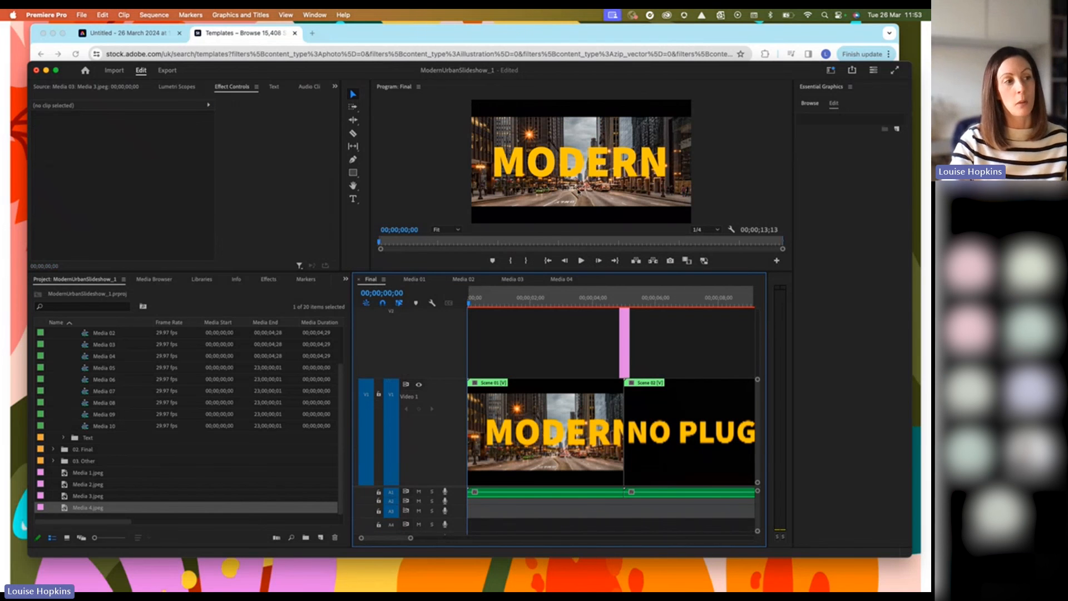
drag(436, 272, 478, 370)
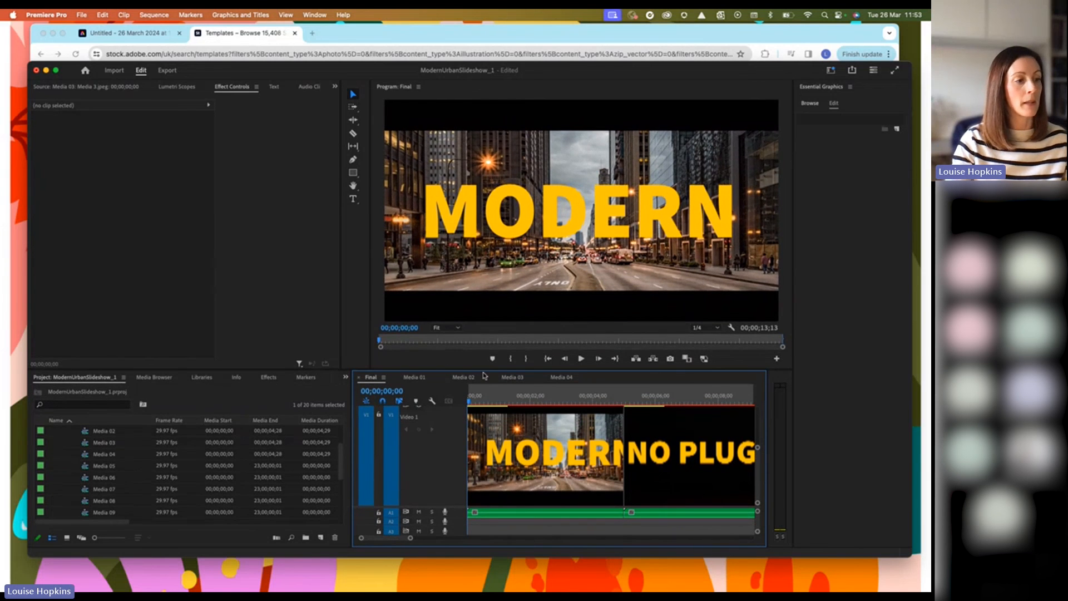
click(580, 363)
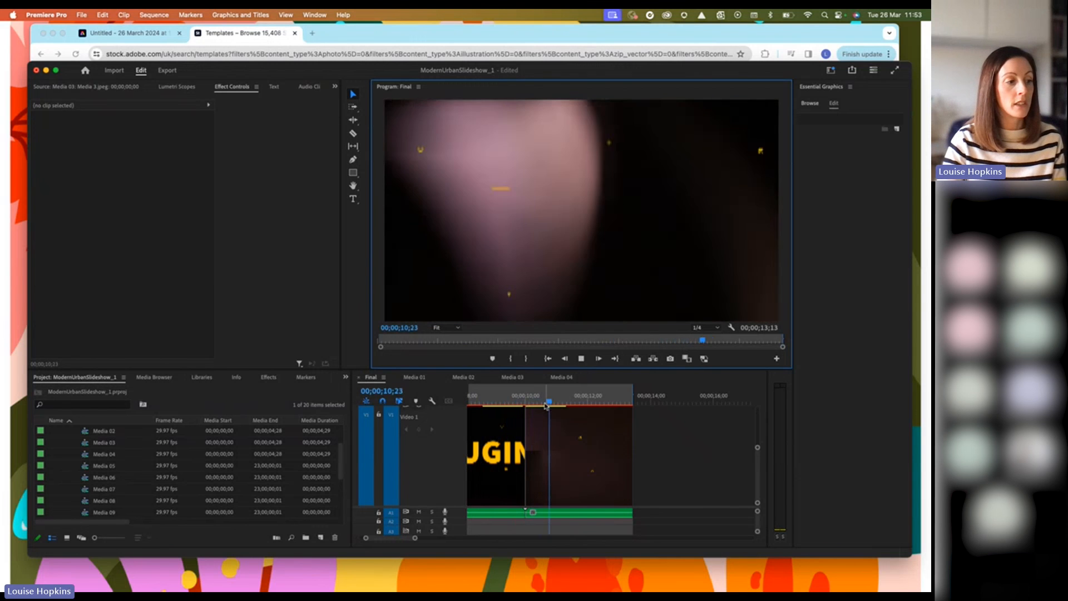
key(space)
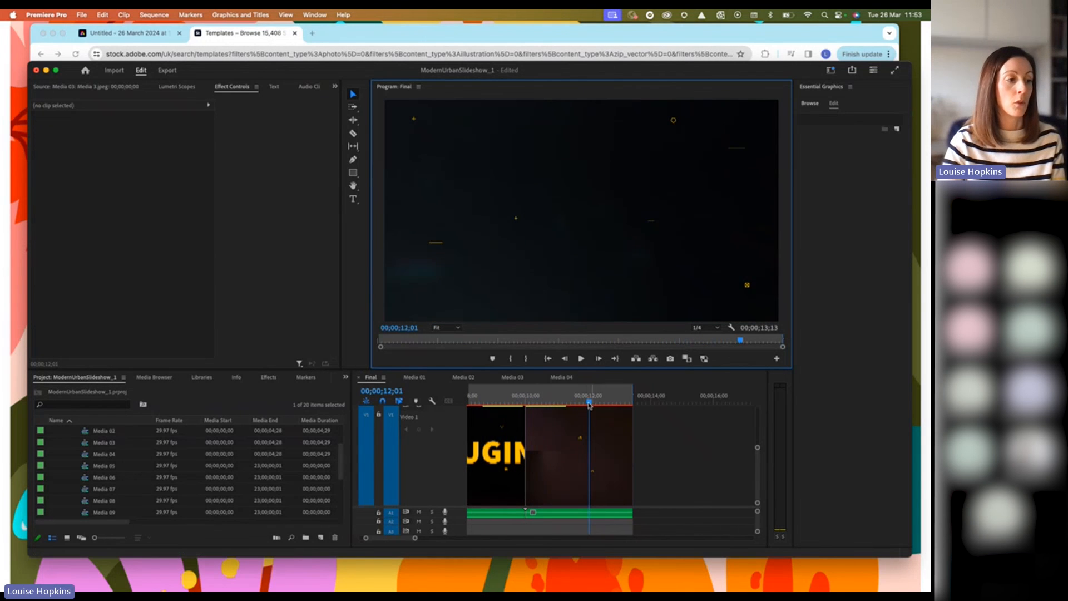
click(472, 396)
key(Home)
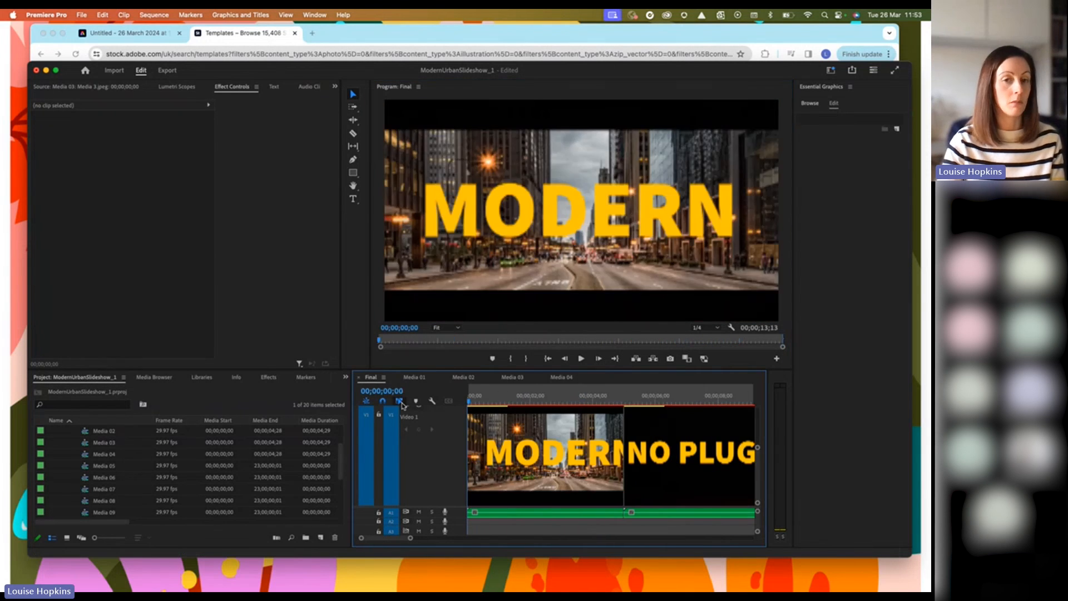
Make the Project and Timeline panels taller, collapse the Media bin, and open the Text 01 sequence from the Text bin
scroll(106, 445, up, 2)
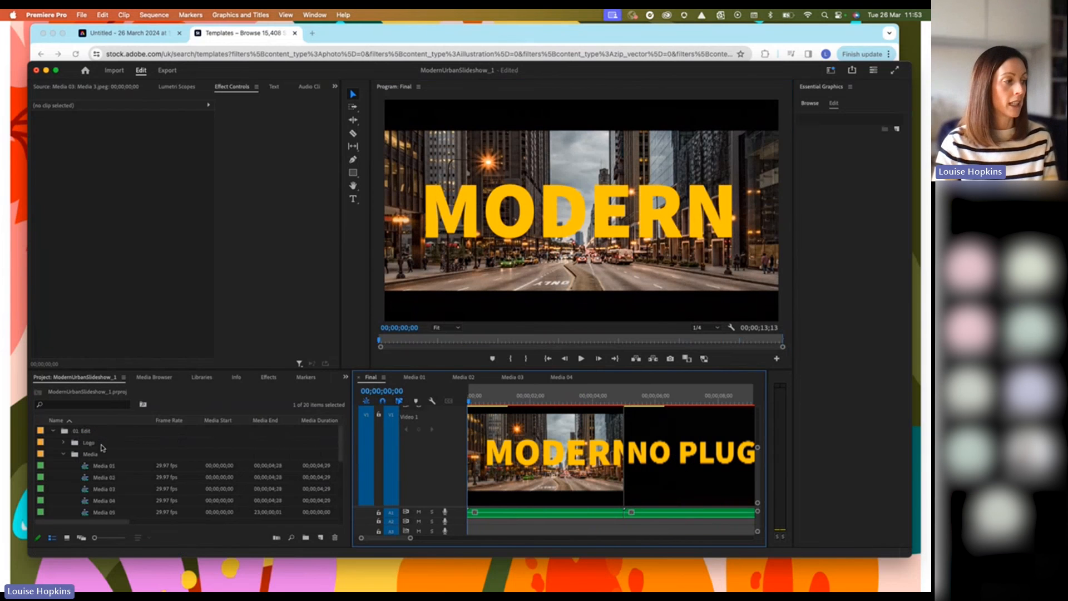
drag(407, 369, 406, 237)
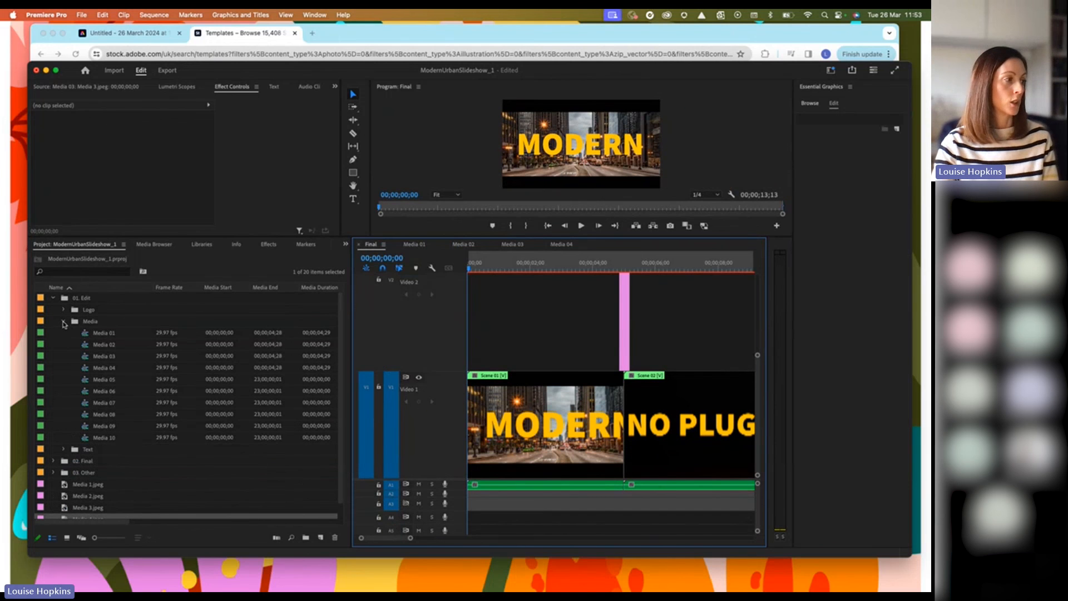
click(63, 321)
click(63, 332)
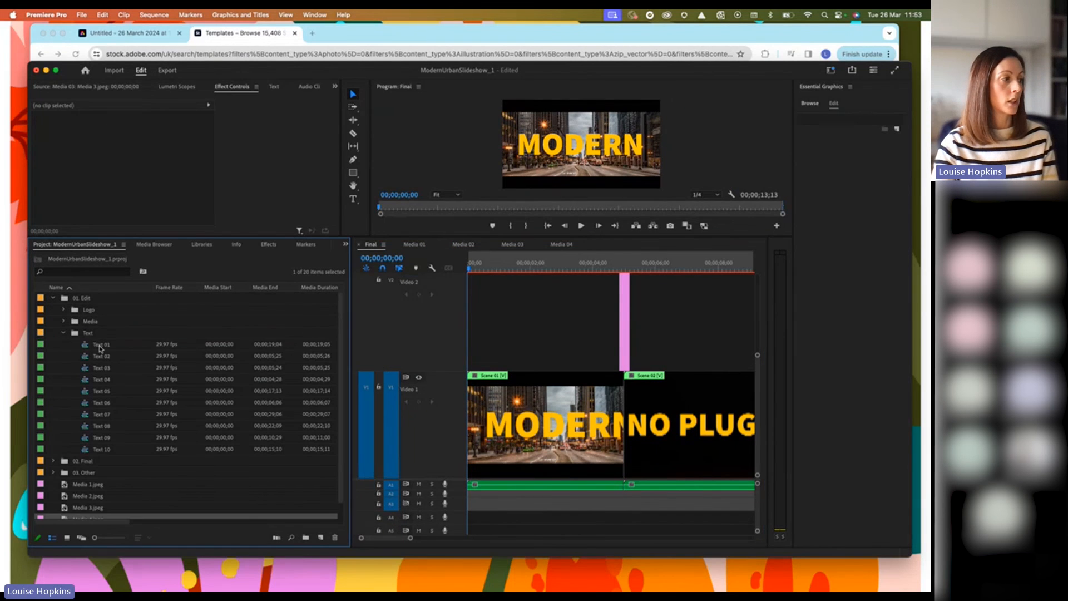
click(82, 347)
double_click(84, 346)
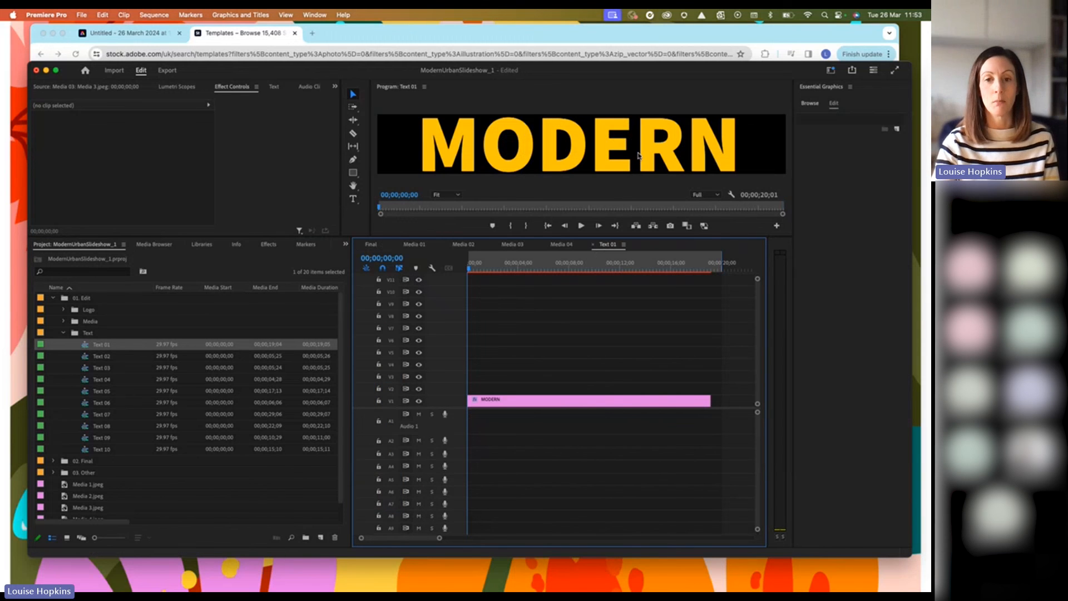
Replace the title text MODERN in the Text 01 sequence with CITY
click(642, 405)
double_click(705, 144)
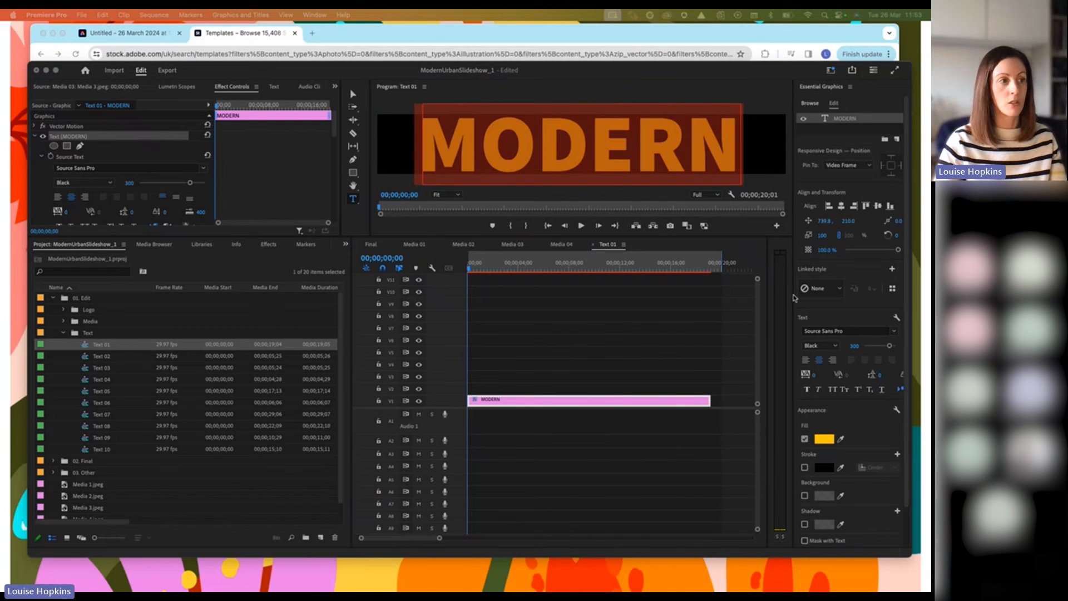
click(590, 136)
drag(736, 140, 412, 143)
text(CITY)
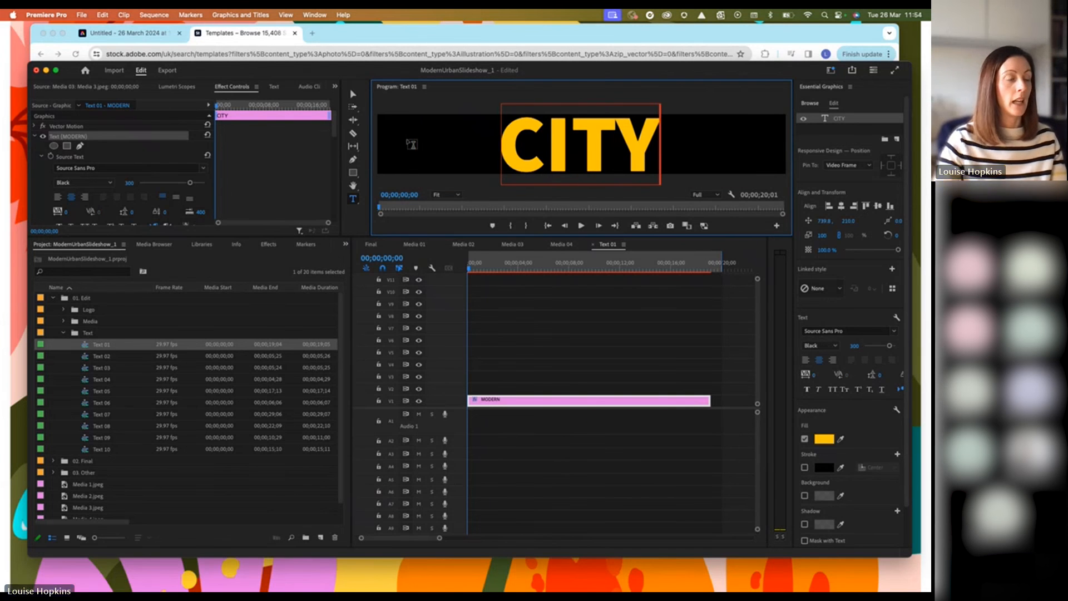
drag(640, 145, 544, 145)
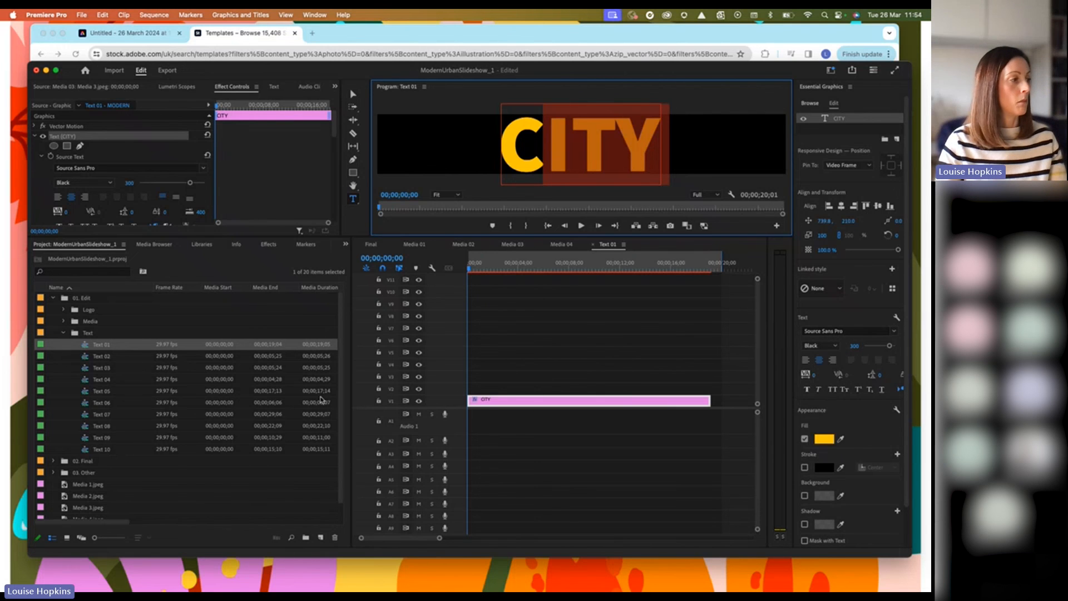
View the Text 02 sequence, and replace the title text SLIDESHOW in the Text 03 sequence with SKILLS
double_click(85, 358)
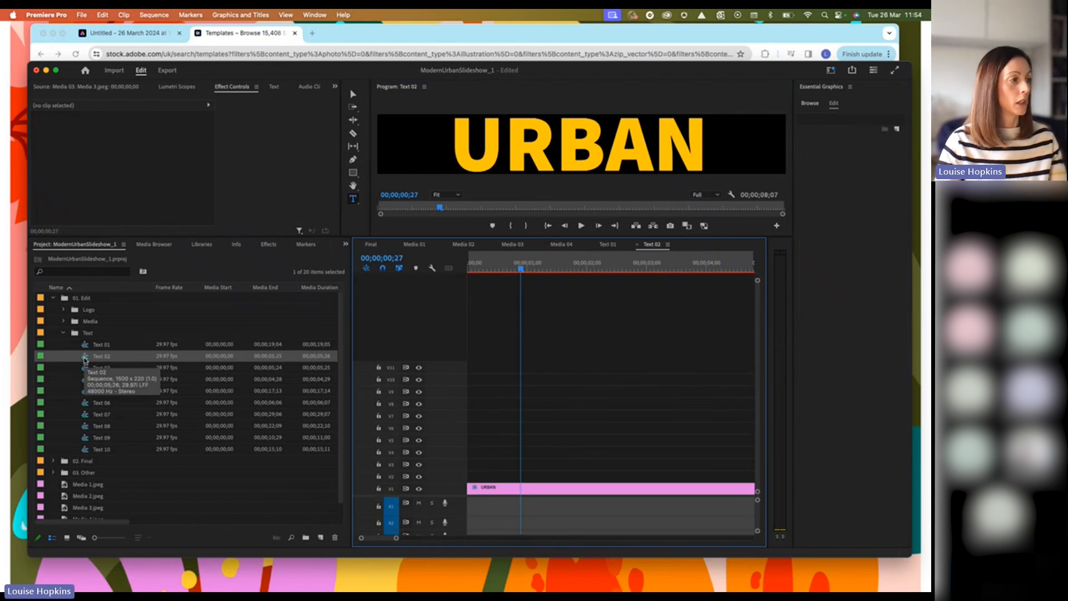
double_click(85, 369)
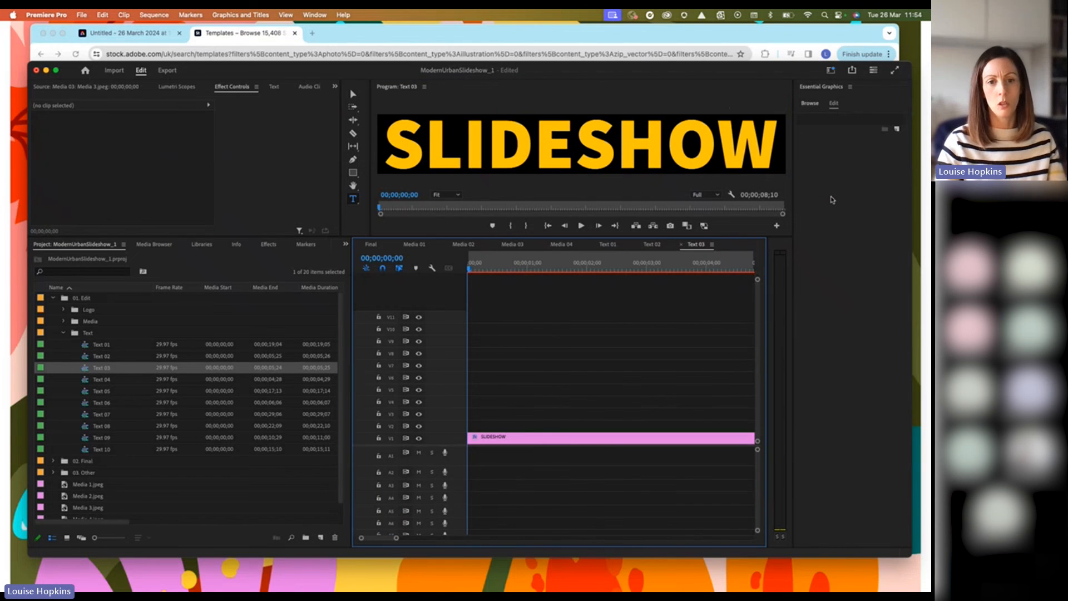
click(716, 126)
drag(774, 144, 420, 146)
text(KIL)
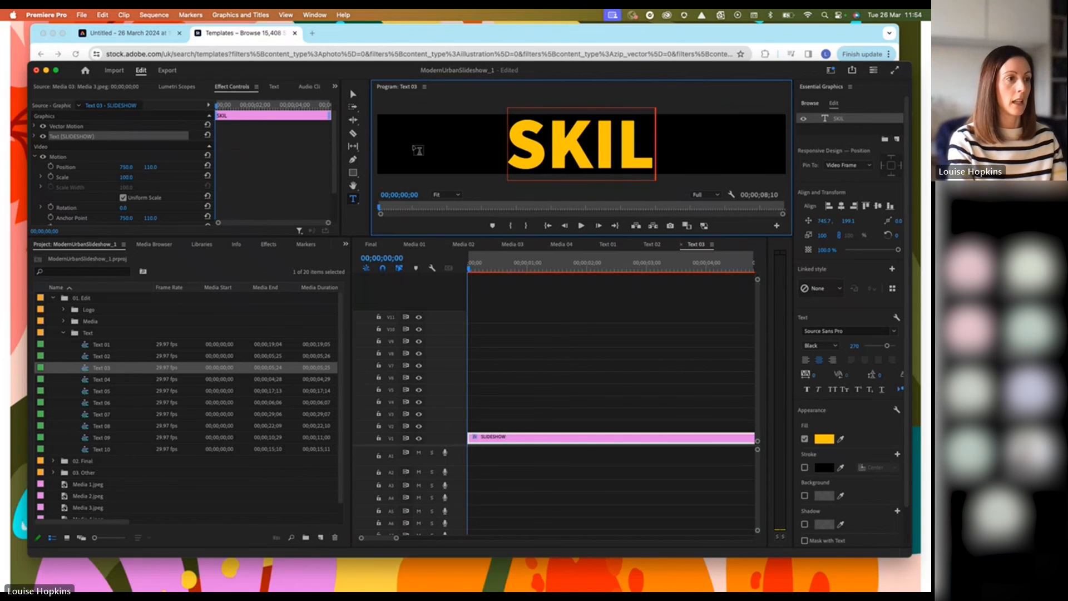
text(LS)
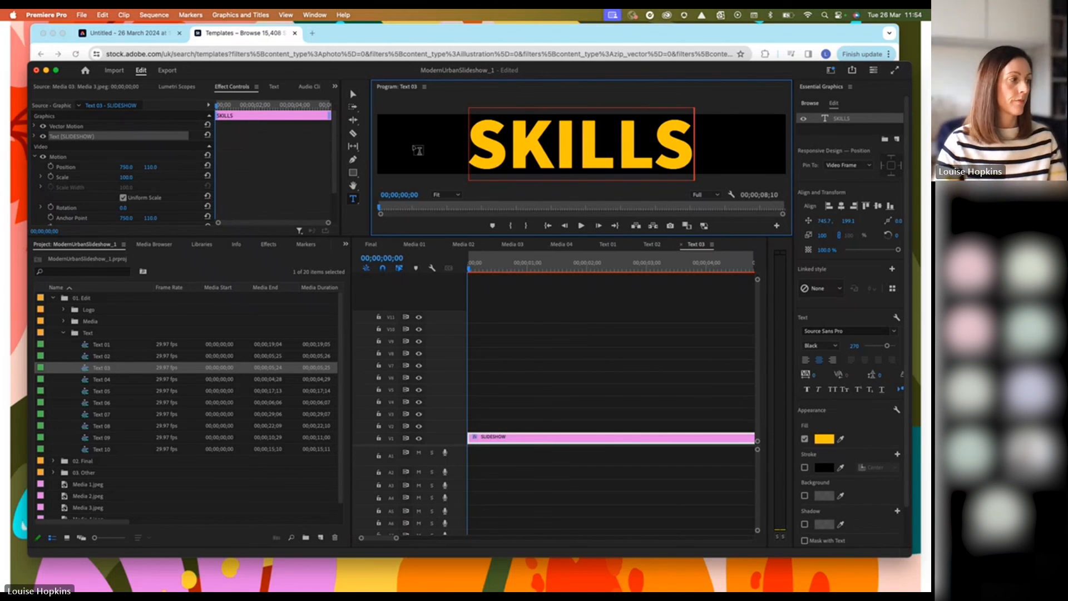
Open the Text 04 sequence and replace the title text NO PLUGINS with CREATE
double_click(84, 380)
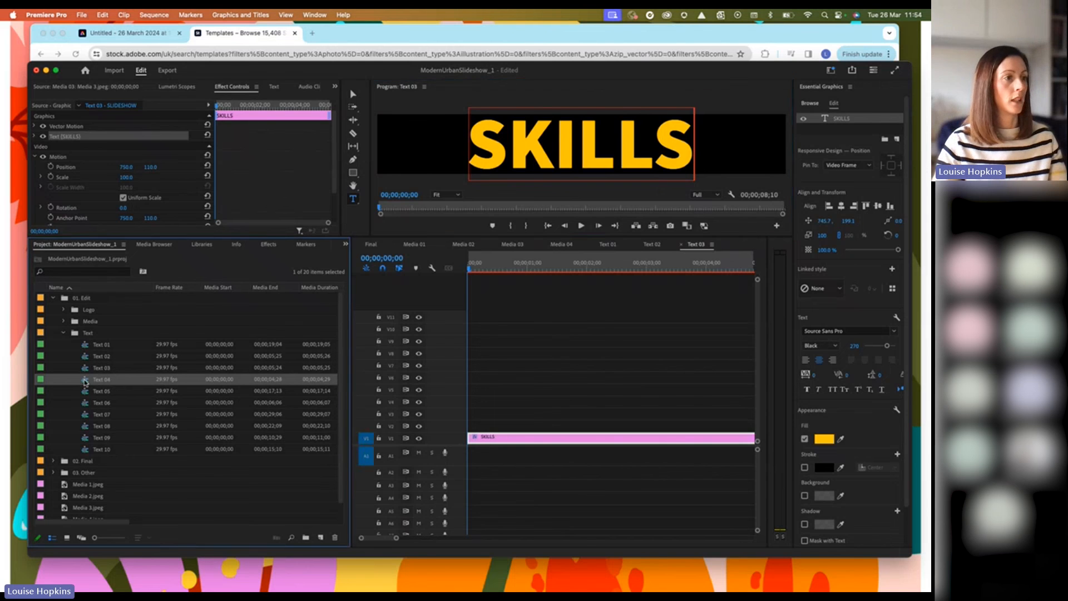
drag(752, 140, 406, 144)
text(CREATE)
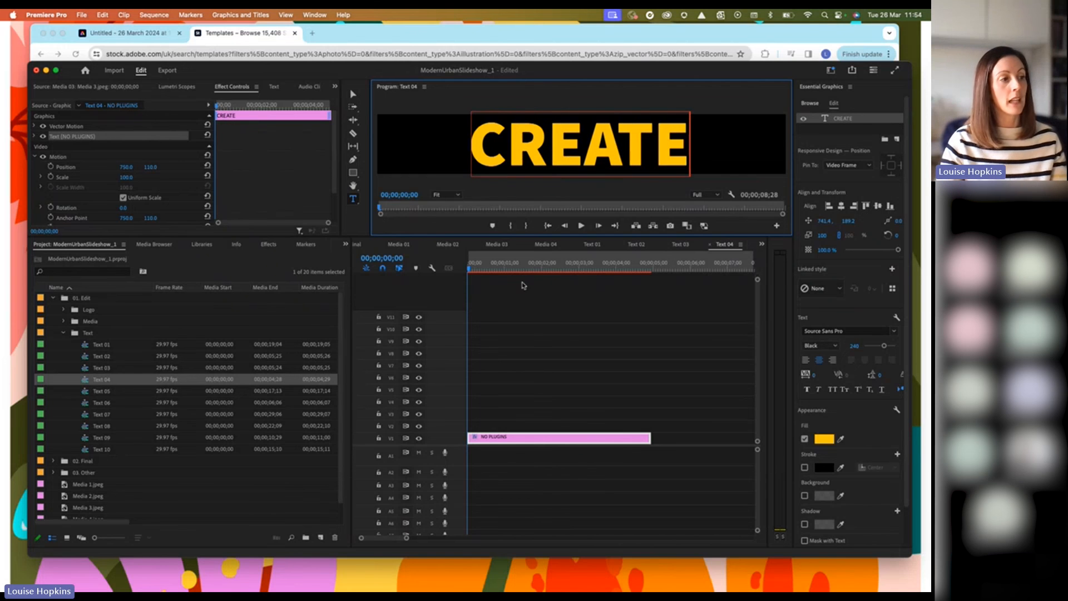
Look through the open Media and Text sequences, check the edited titles in the Final sequence, and close Final
click(447, 244)
click(497, 246)
click(545, 245)
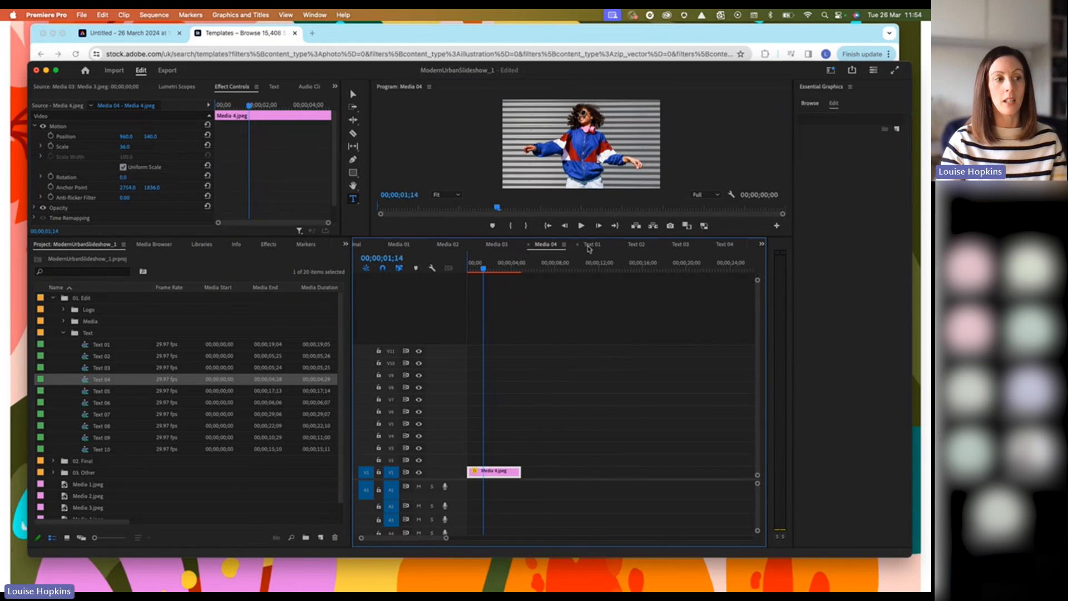
click(591, 244)
click(545, 244)
click(359, 245)
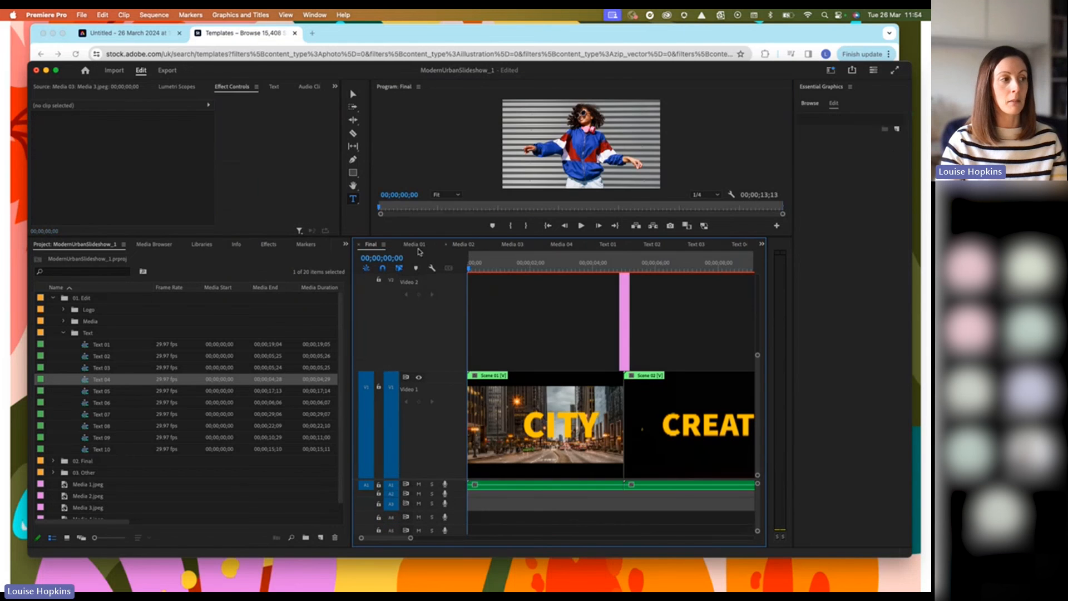
click(360, 245)
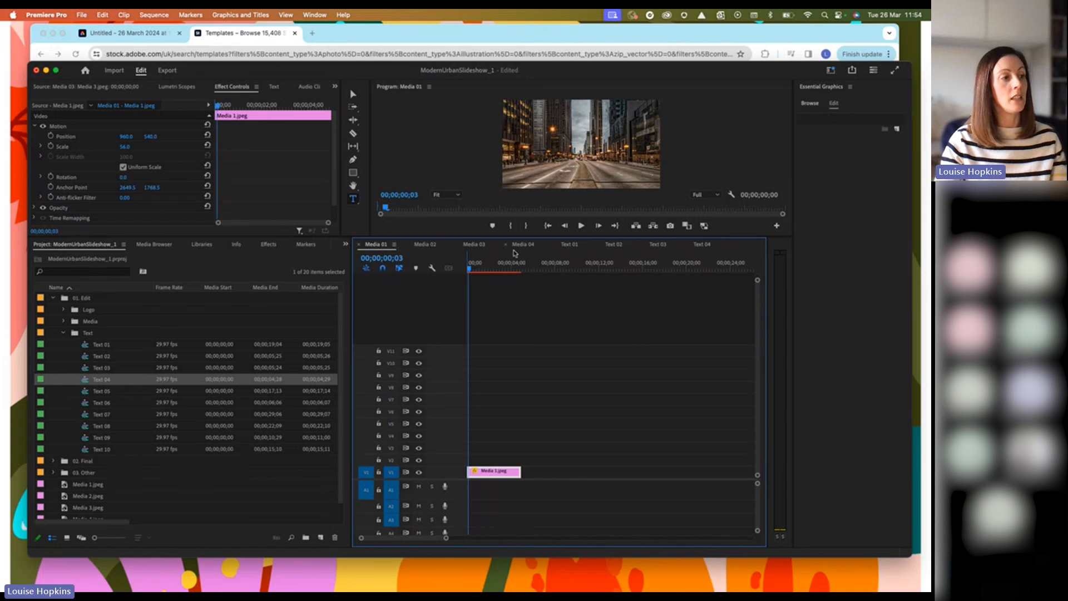
Play the Media 01 sequence up to 00;00;01;12 and collapse the Text bin
click(581, 226)
click(582, 226)
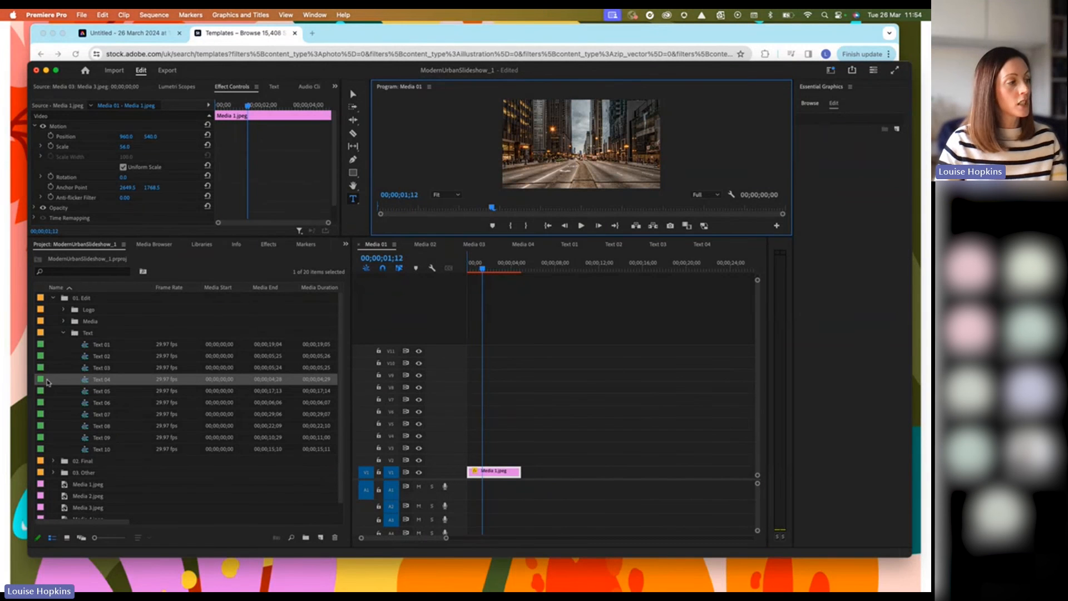
click(63, 334)
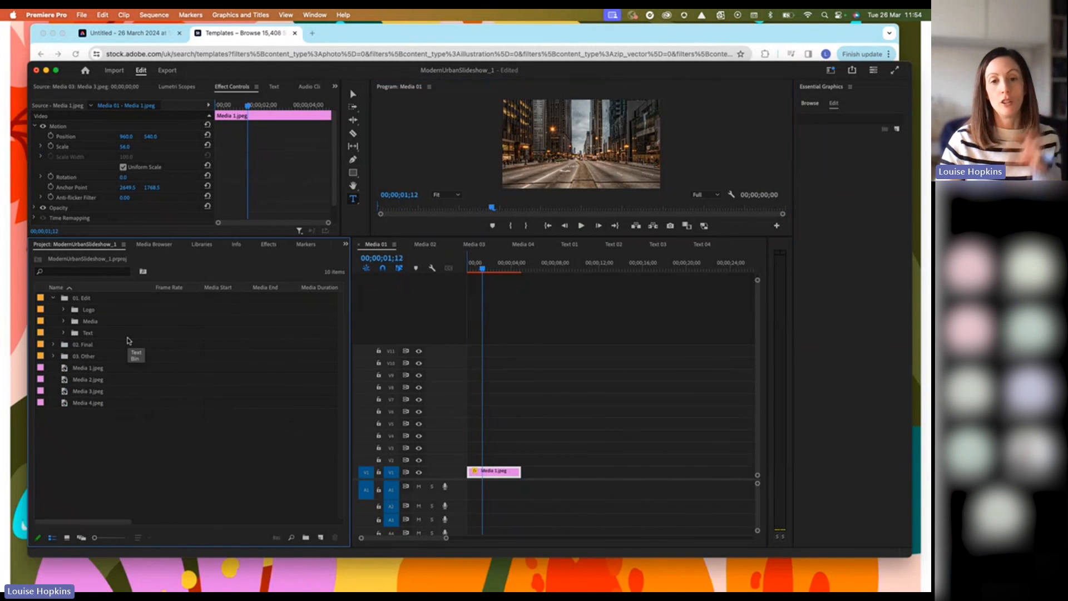